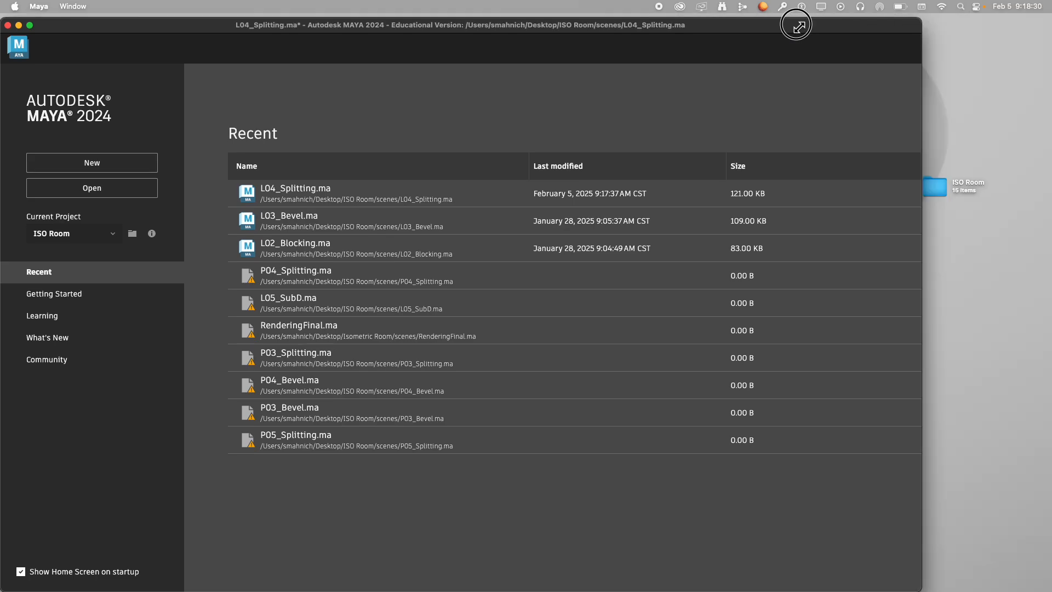
# Open the scene L04_Splitting.ma from the scenes folder of the ISO Room project.
pyautogui.doubleClick(932, 188)
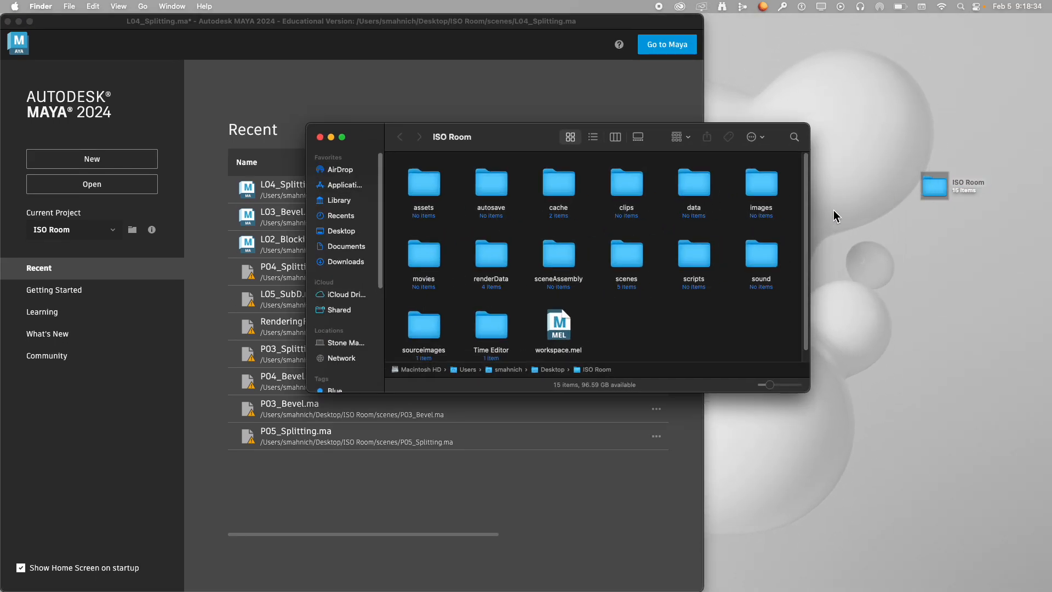
pyautogui.doubleClick(634, 255)
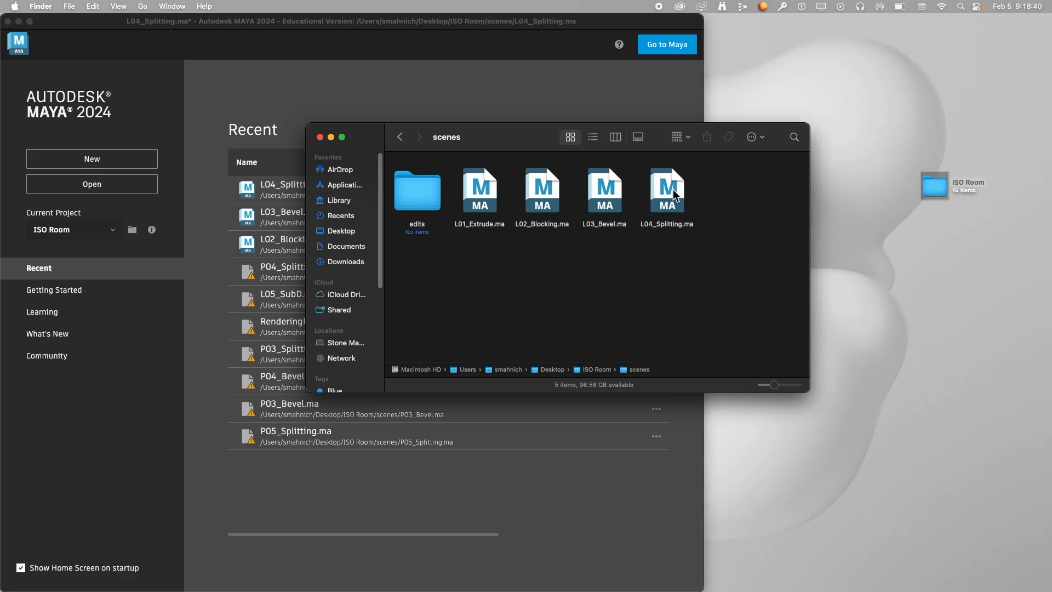
pyautogui.moveTo(675, 205); pyautogui.dragTo(672, 189)
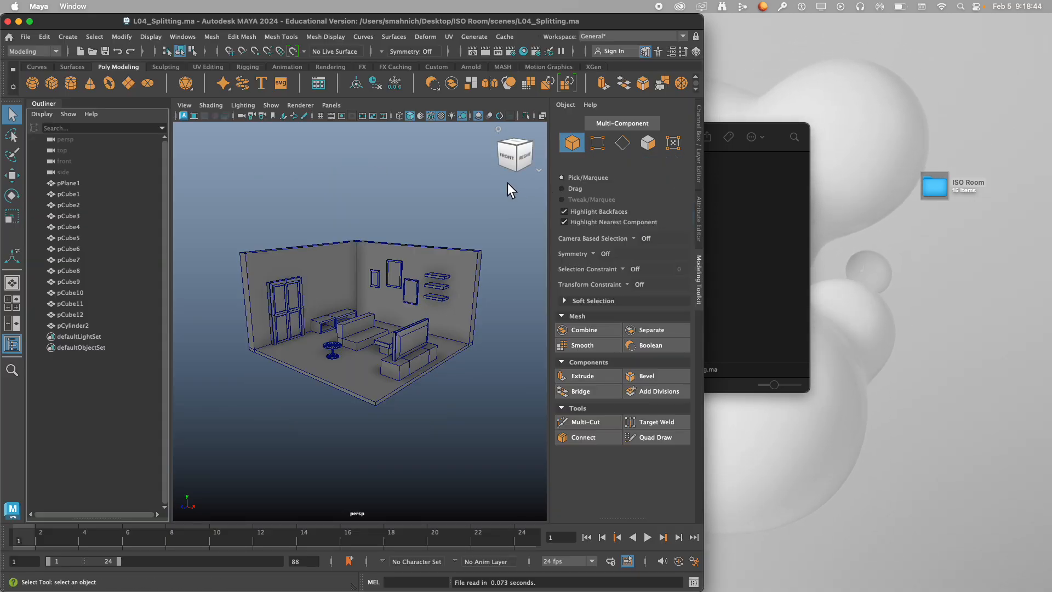
# Save the scene under the new name L05_SubD.ma in the project's scenes folder.
pyautogui.click(22, 37)
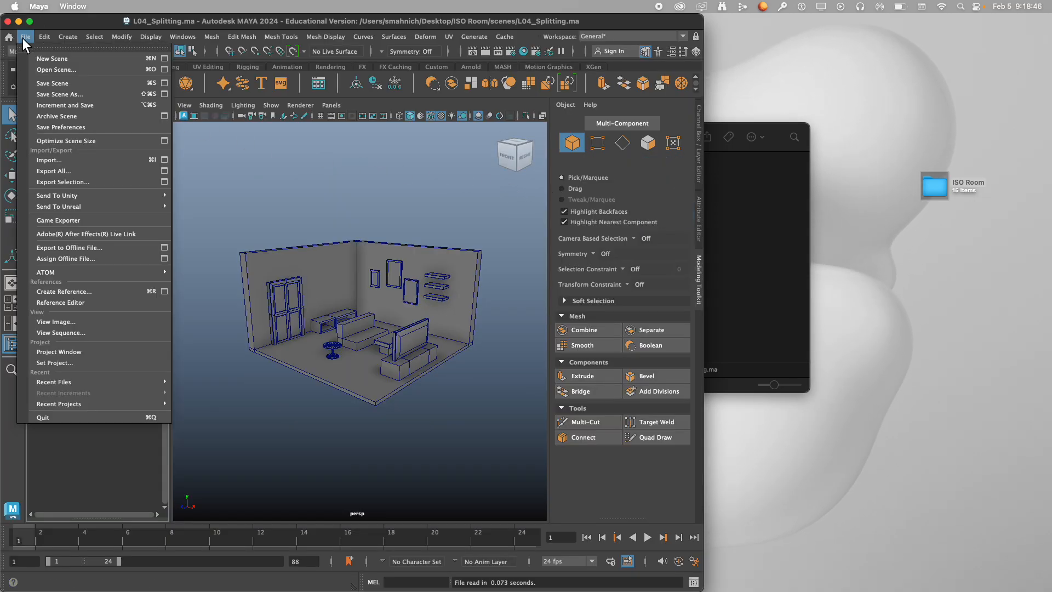
pyautogui.click(49, 94)
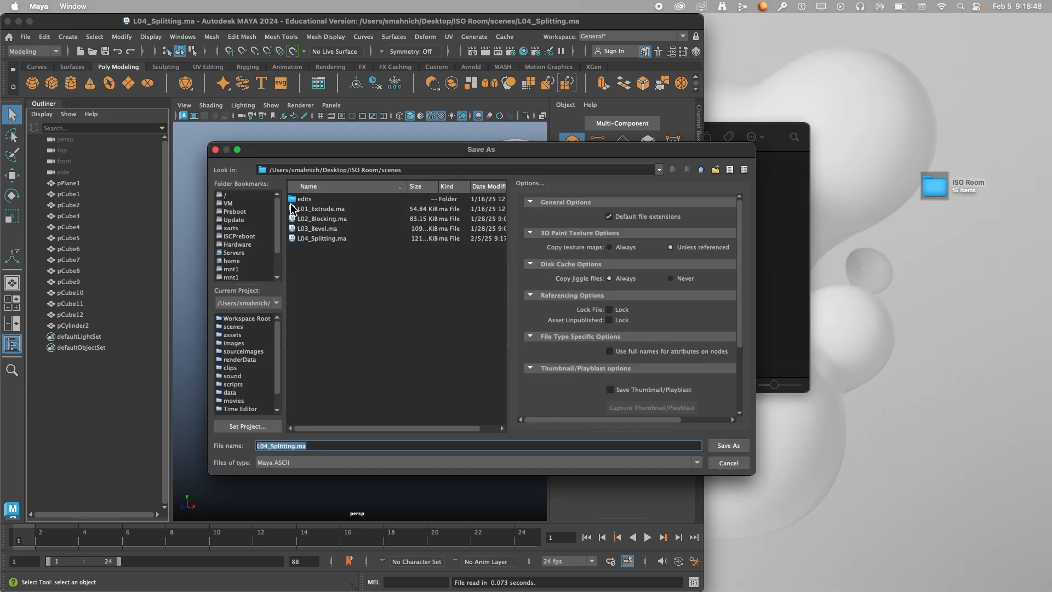
pyautogui.press('Right')
pyautogui.press('Left')
pyautogui.press('Left')
pyautogui.press('Left')
pyautogui.press('Left')
pyautogui.press('BackSpace')
pyautogui.press('BackSpace')
pyautogui.press('BackSpace')
pyautogui.press('BackSpace')
pyautogui.press('BackSpace')
pyautogui.press('BackSpace')
pyautogui.press('BackSpace')
pyautogui.press('BackSpace')
pyautogui.press('BackSpace')
pyautogui.press('BackSpace')
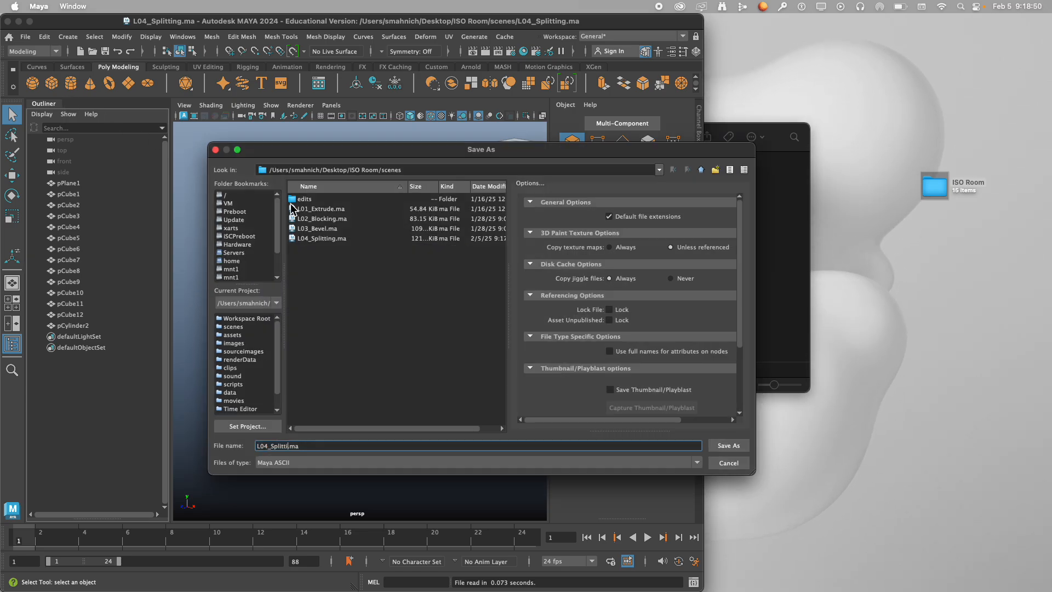
pyautogui.press('BackSpace')
pyautogui.write('5_')
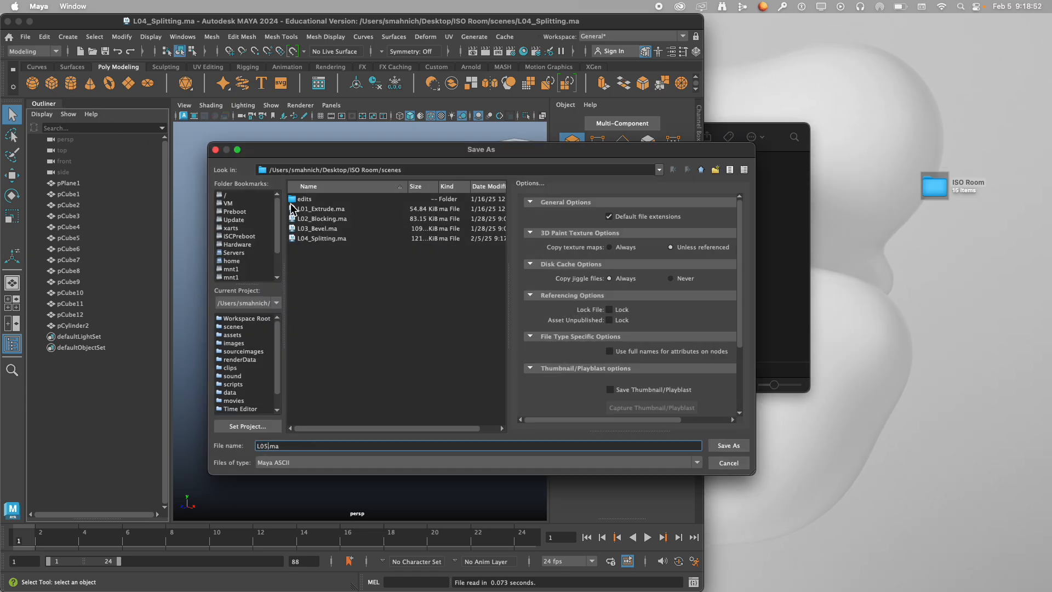
pyautogui.write('SubD')
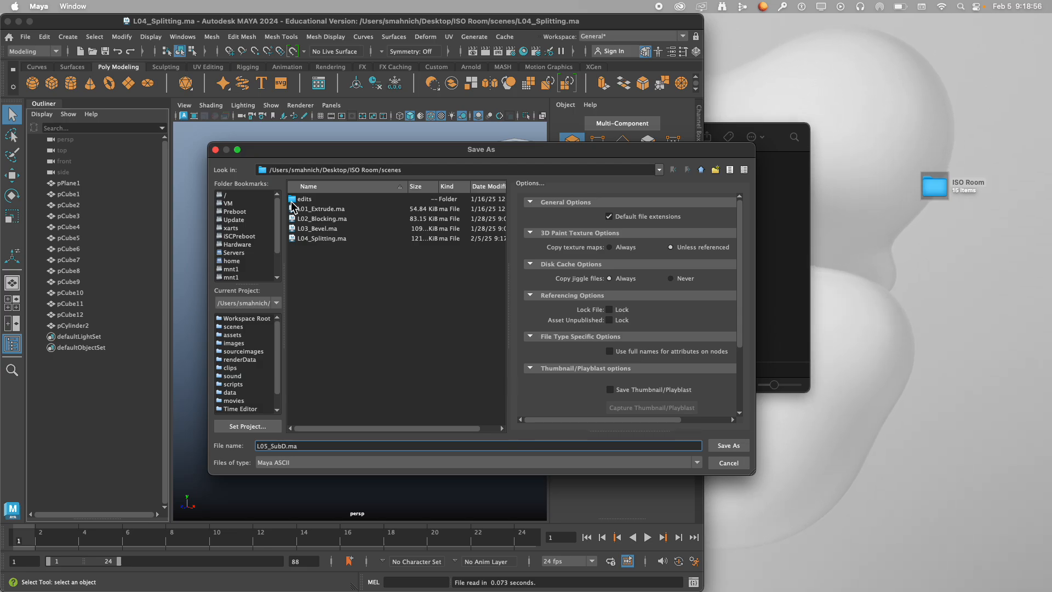
pyautogui.click(316, 466)
pyautogui.click(316, 469)
pyautogui.click(729, 445)
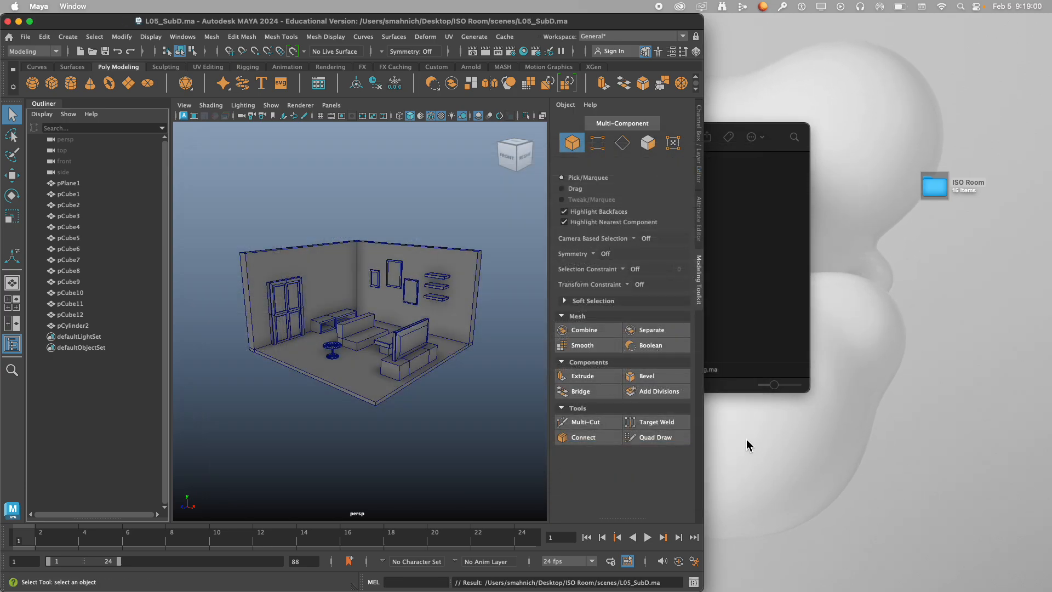
# Check the scenes folder for L05_SubD.ma, then close that folder and enlarge the Maya window.
pyautogui.click(742, 294)
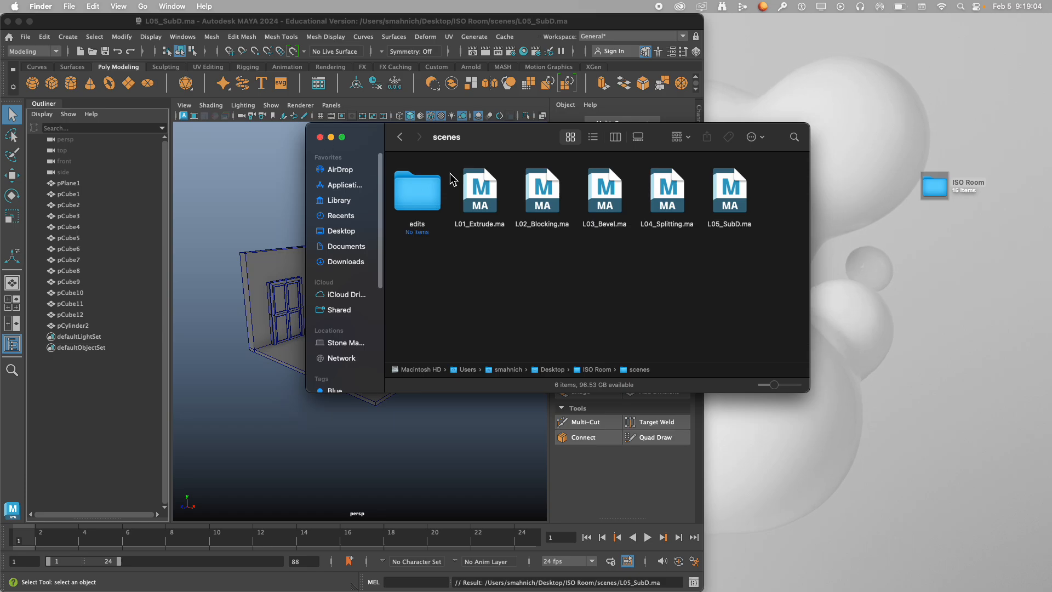
pyautogui.click(320, 137)
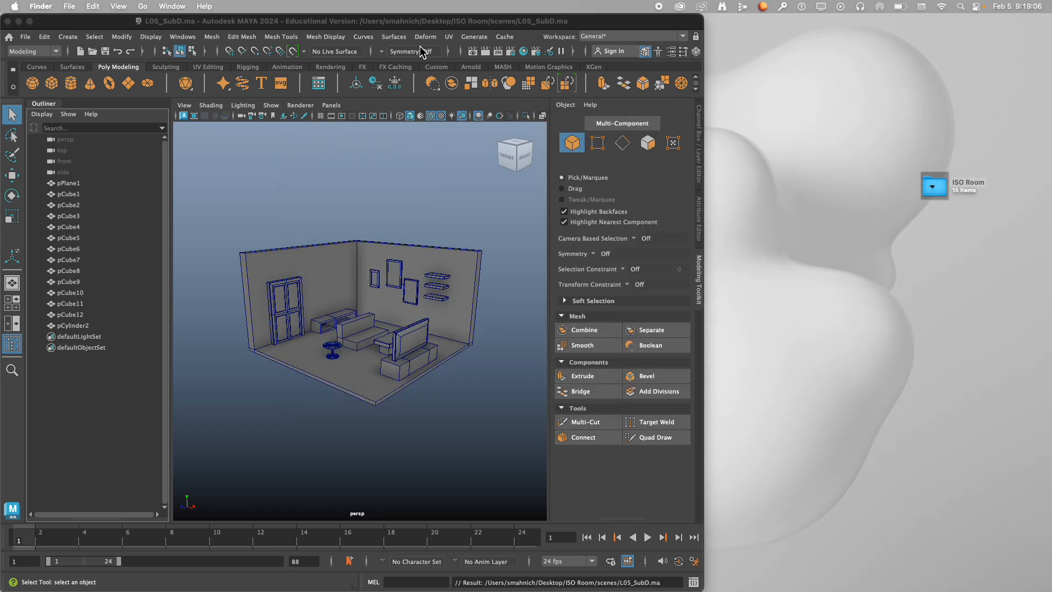
pyautogui.doubleClick(554, 20)
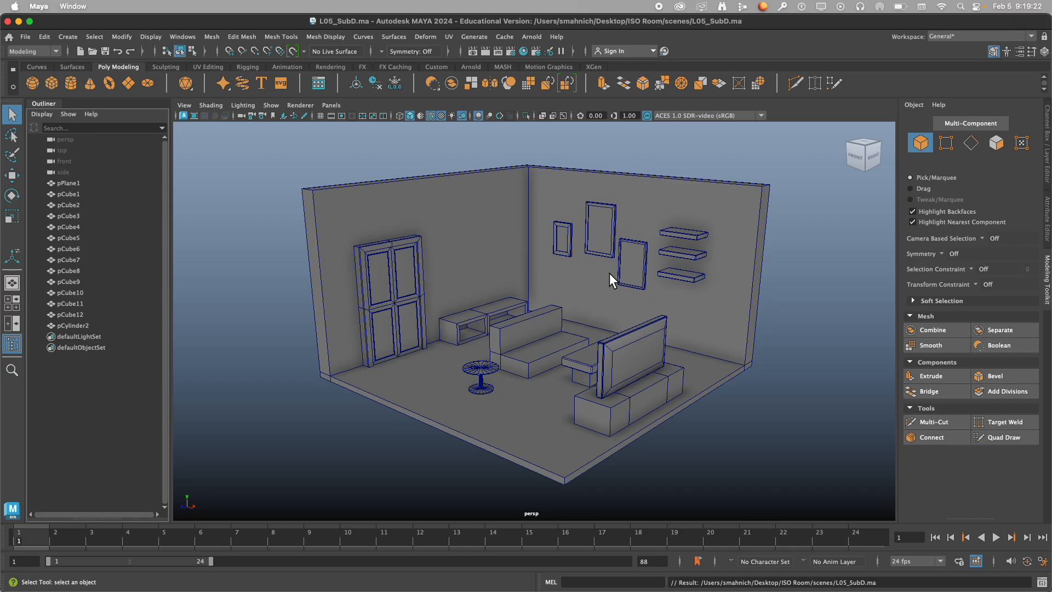
# Create a polygon cube and isolate it in the perspective view.
pyautogui.click(57, 84)
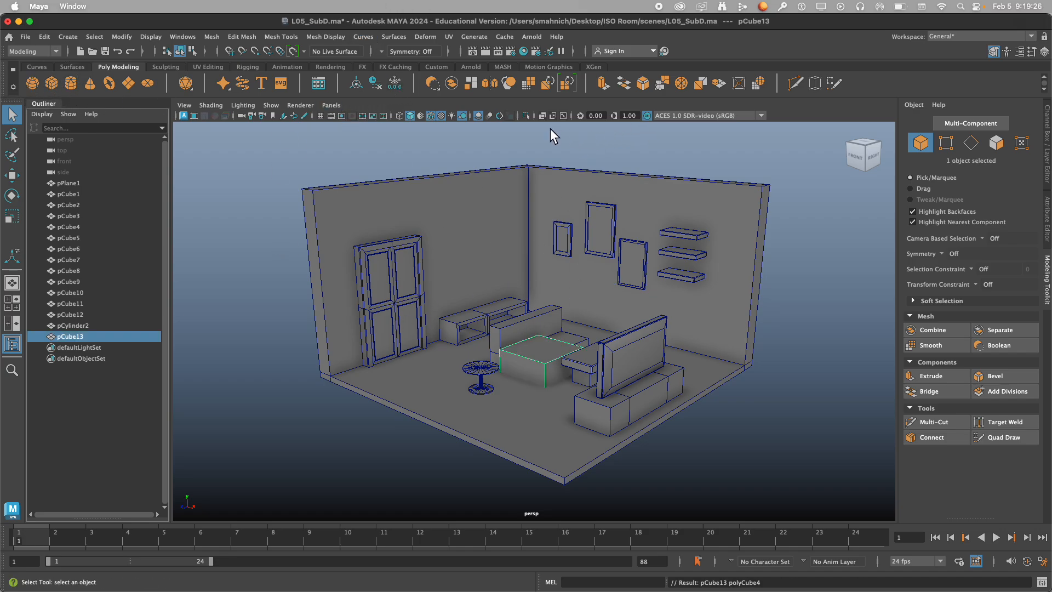
pyautogui.click(526, 115)
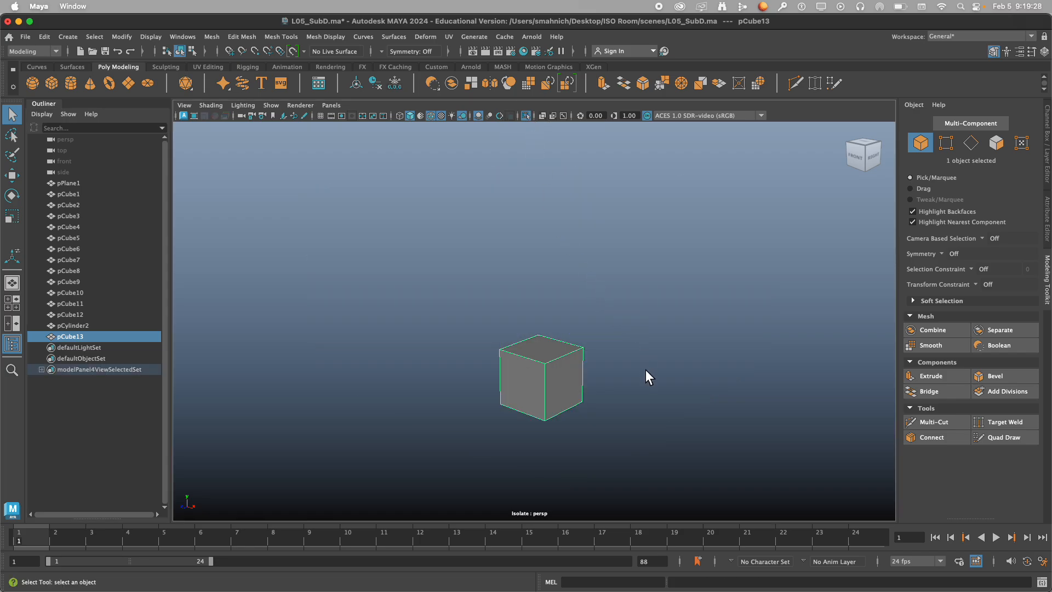
pyautogui.scroll(3, 644, 378)
pyautogui.keyDown('alt'); pyautogui.moveTo(643, 383); pyautogui.dragTo(560, 294); pyautogui.keyUp('alt')
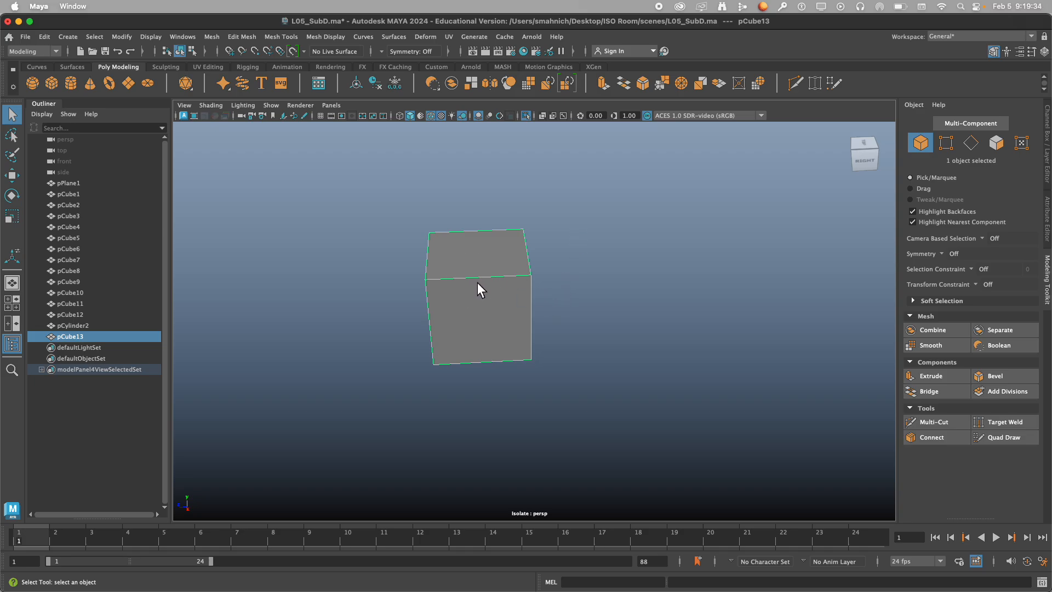
# Duplicate the cube and move the copy to about -2.10 along Z, clear of the original.
pyautogui.press('w')
pyautogui.moveTo(427, 297)
pyautogui.keyDown('shift'); pyautogui.mouseDown()
pyautogui.moveTo(654, 305)
pyautogui.moveTo(627, 304)
pyautogui.mouseUp(); pyautogui.keyUp('shift')
pyautogui.click(576, 324)
pyautogui.keyDown('alt'); pyautogui.moveTo(583, 312); pyautogui.dragTo(535, 320, button='middle'); pyautogui.keyUp('alt')
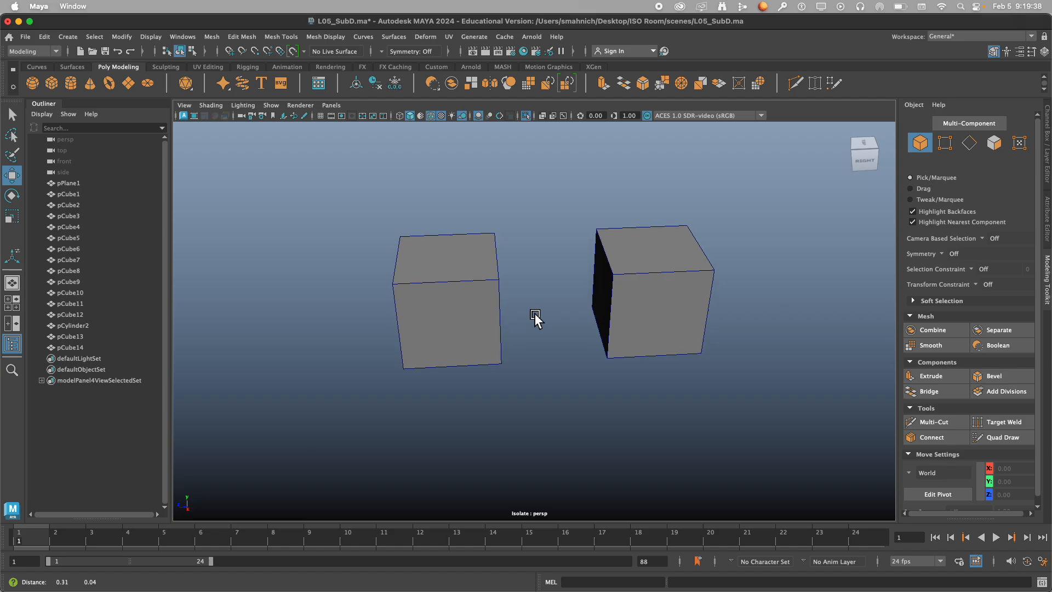
pyautogui.moveTo(536, 319)
pyautogui.keyDown('alt'); pyautogui.mouseDown()
pyautogui.moveTo(559, 312)
pyautogui.moveTo(525, 322)
pyautogui.mouseUp(); pyautogui.keyUp('alt')
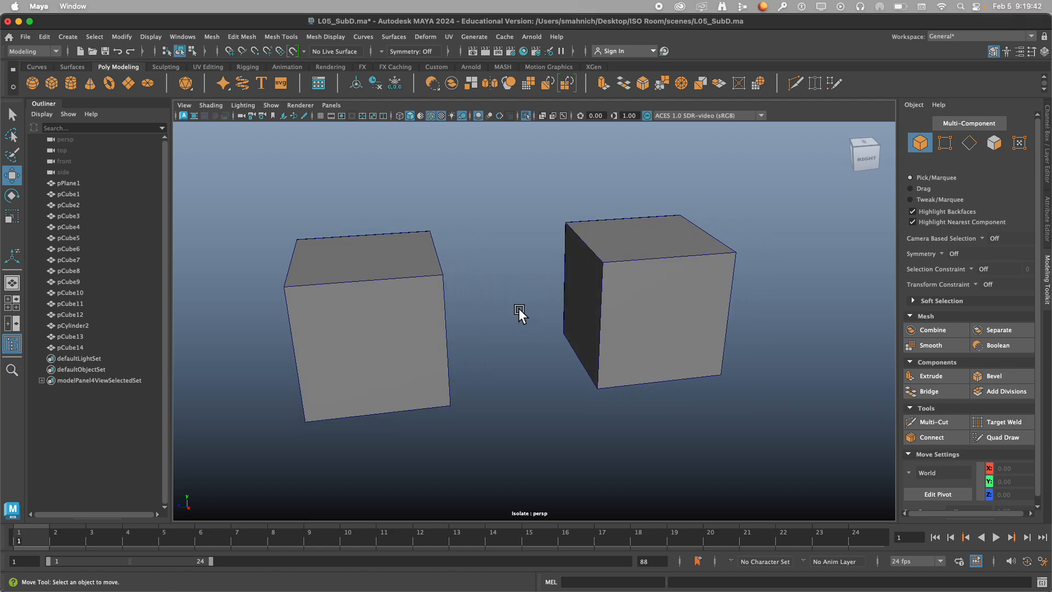
# Display the duplicated cube in smooth mesh preview and deselect it.
pyautogui.click(630, 262)
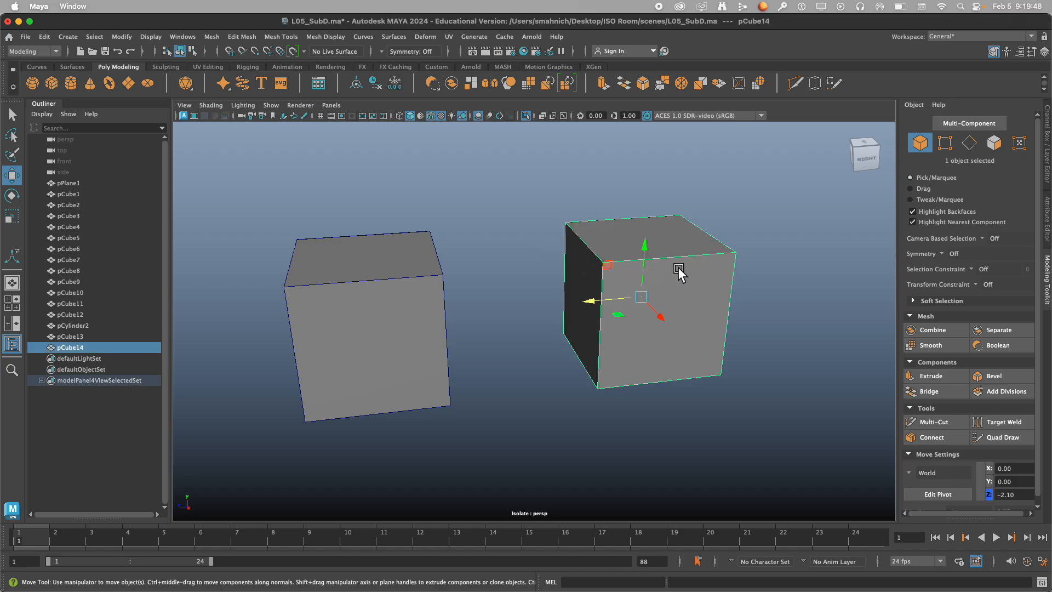
pyautogui.press('3')
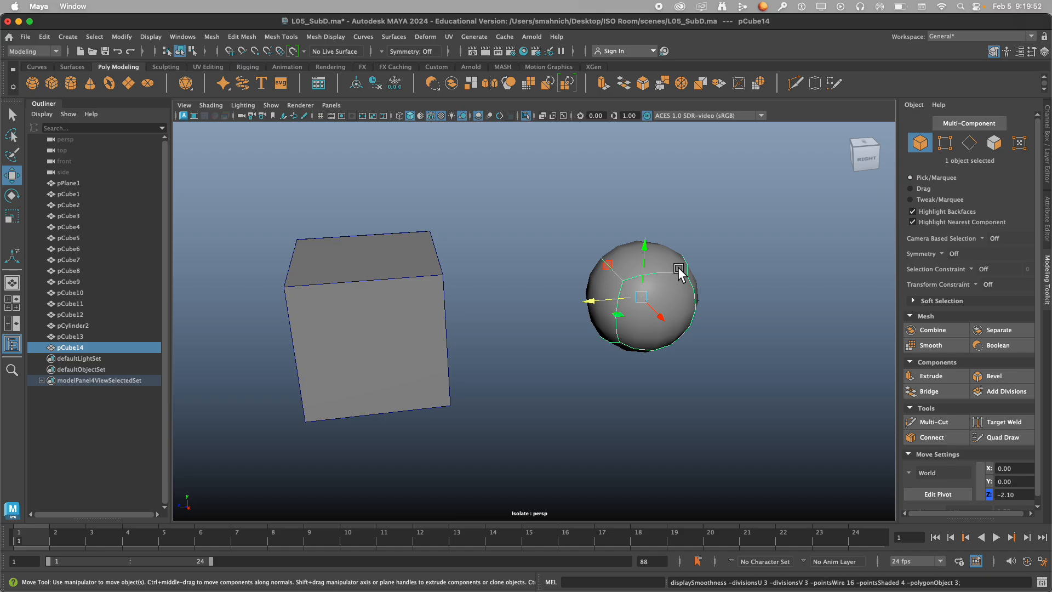
pyautogui.click(518, 288)
# Apply Mesh Smooth to the original cube with 2 divisions.
pyautogui.click(382, 287)
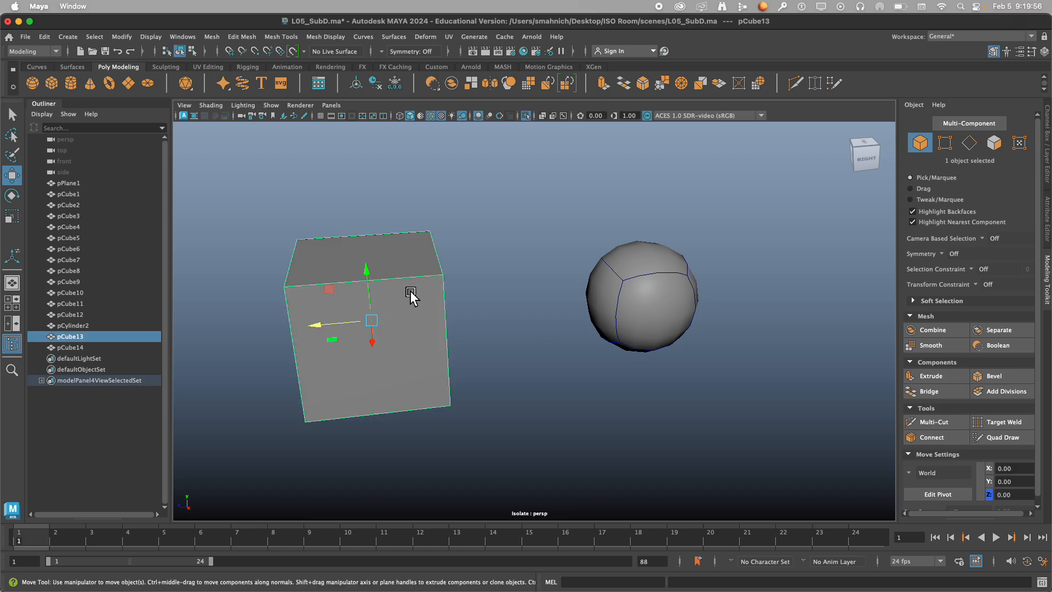
pyautogui.keyDown('alt'); pyautogui.moveTo(529, 298); pyautogui.dragTo(554, 291, button='middle'); pyautogui.keyUp('alt')
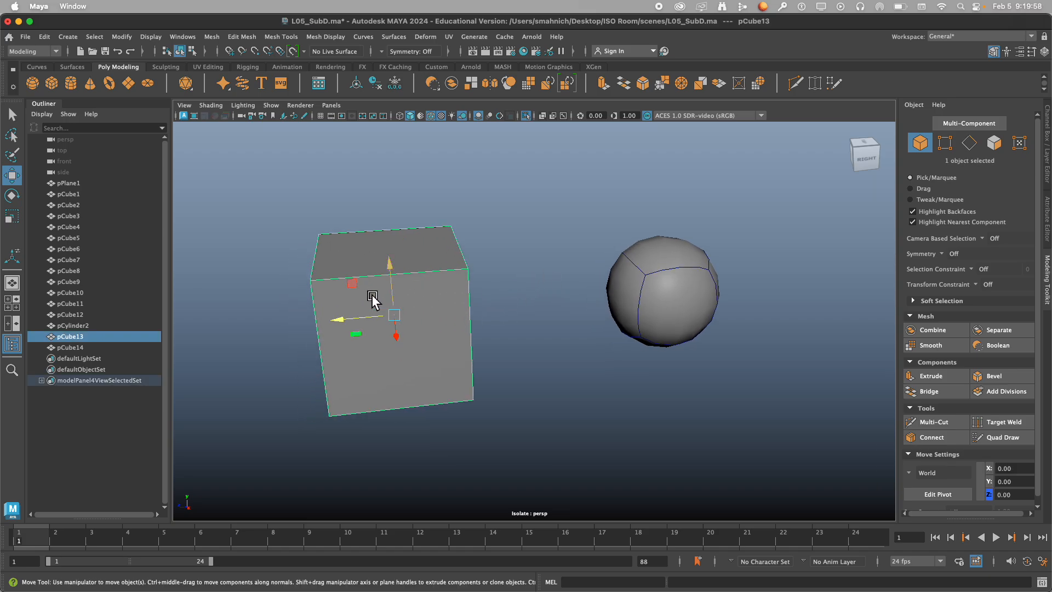
pyautogui.click(212, 35)
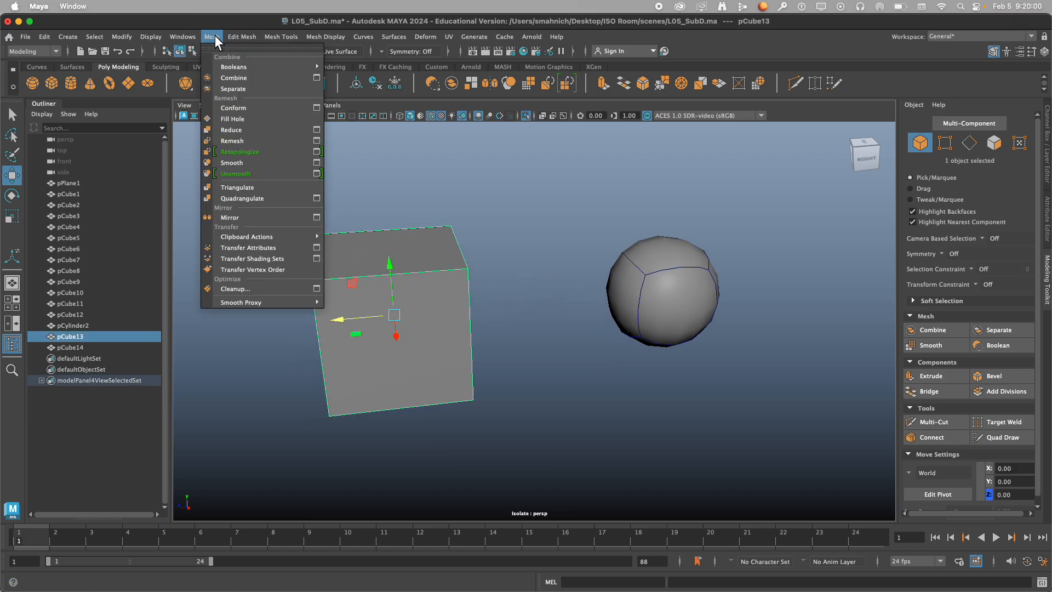
pyautogui.click(251, 166)
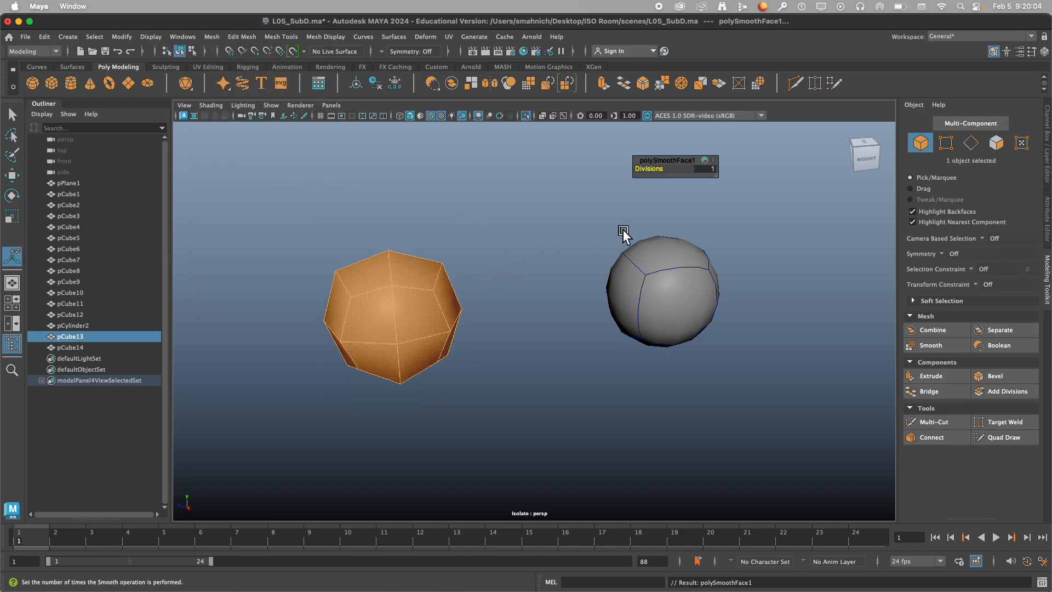
pyautogui.moveTo(563, 250)
pyautogui.keyDown('alt'); pyautogui.mouseDown()
pyautogui.moveTo(564, 242)
pyautogui.moveTo(551, 251)
pyautogui.mouseUp(); pyautogui.keyUp('alt')
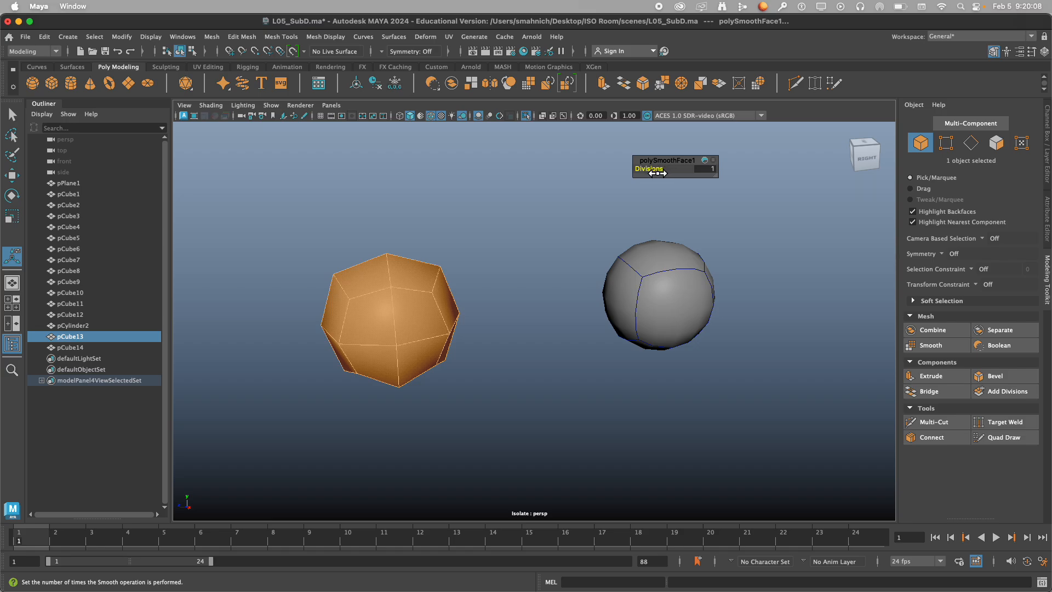
pyautogui.click(646, 171)
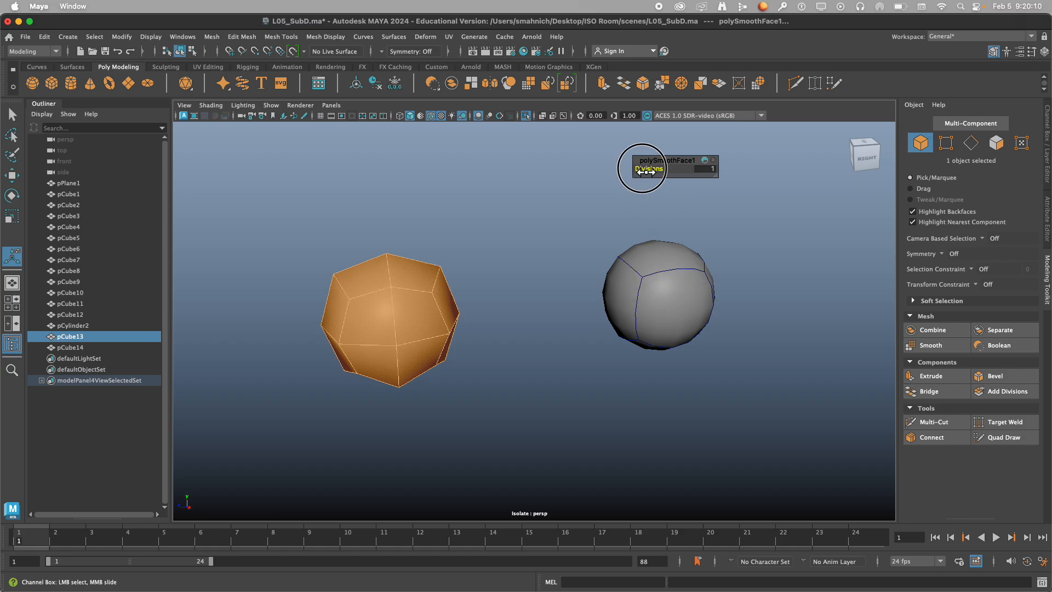
pyautogui.moveTo(646, 171); pyautogui.dragTo(649, 170)
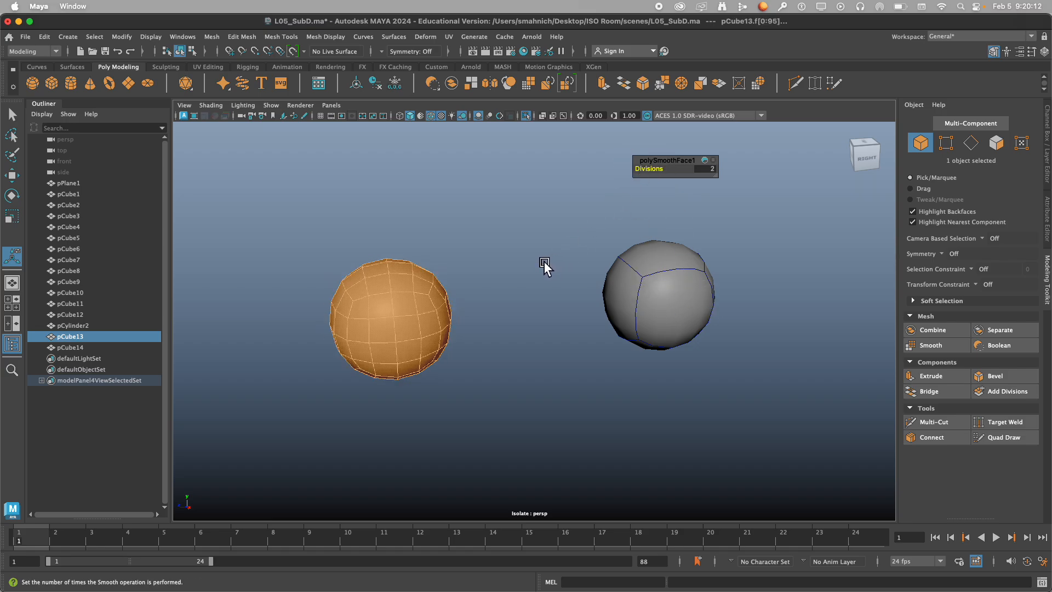
# Delete both smoothed cubes from the isolated view.
pyautogui.click(545, 268)
pyautogui.keyDown('alt'); pyautogui.moveTo(548, 277); pyautogui.dragTo(516, 306); pyautogui.keyUp('alt')
pyautogui.scroll(-5, 535, 287)
pyautogui.click(639, 311)
pyautogui.press('w')
pyautogui.press('super+z')
pyautogui.click(519, 364)
pyautogui.keyDown('alt'); pyautogui.moveTo(518, 363); pyautogui.dragTo(494, 329); pyautogui.keyUp('alt')
pyautogui.moveTo(370, 214); pyautogui.dragTo(728, 398)
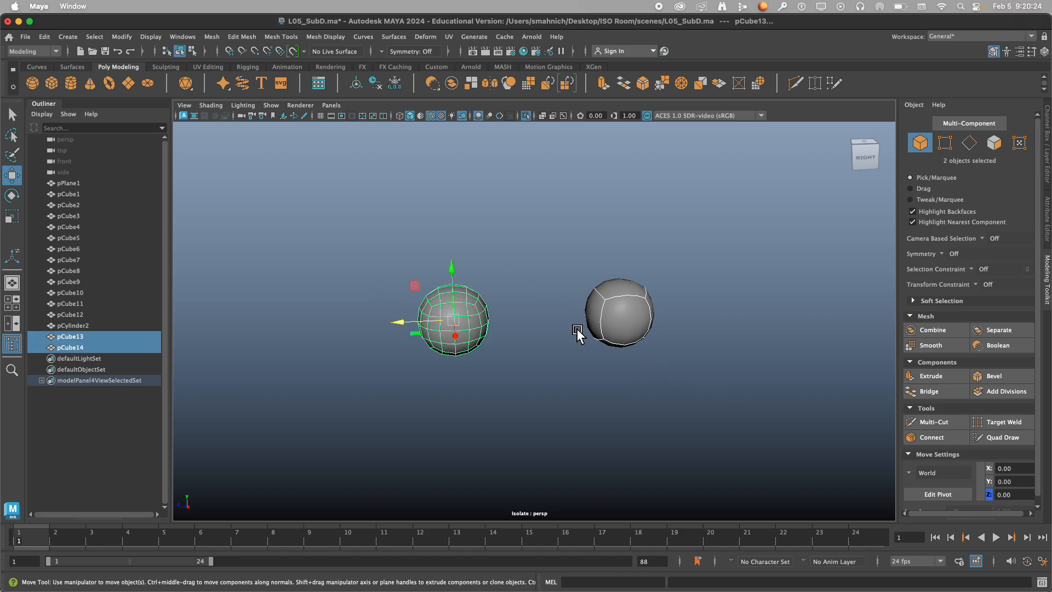
pyautogui.press('Delete')
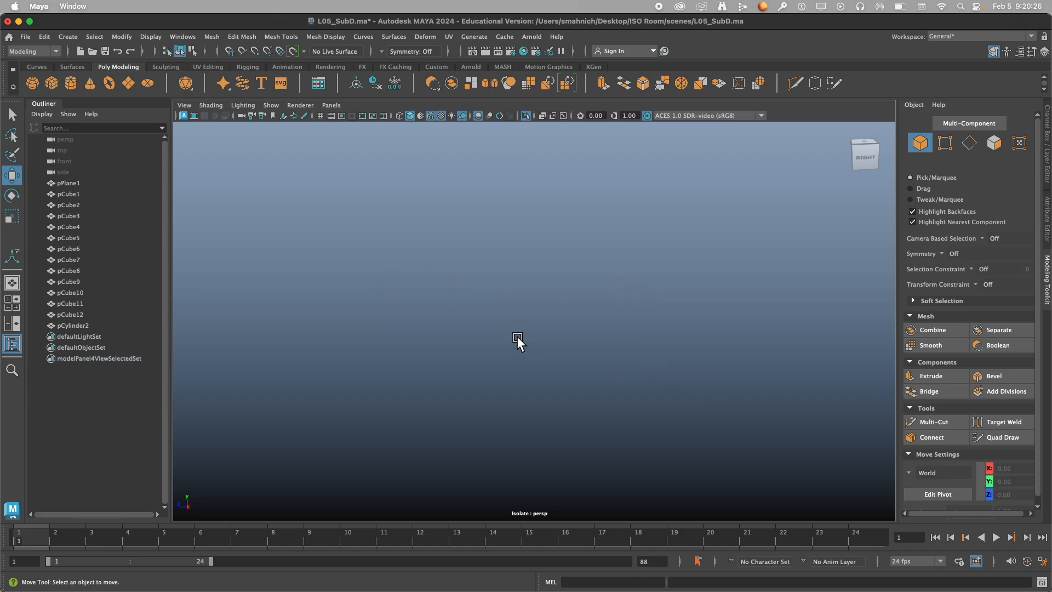
# Create a polygon plane in the isolated view.
pyautogui.click(129, 84)
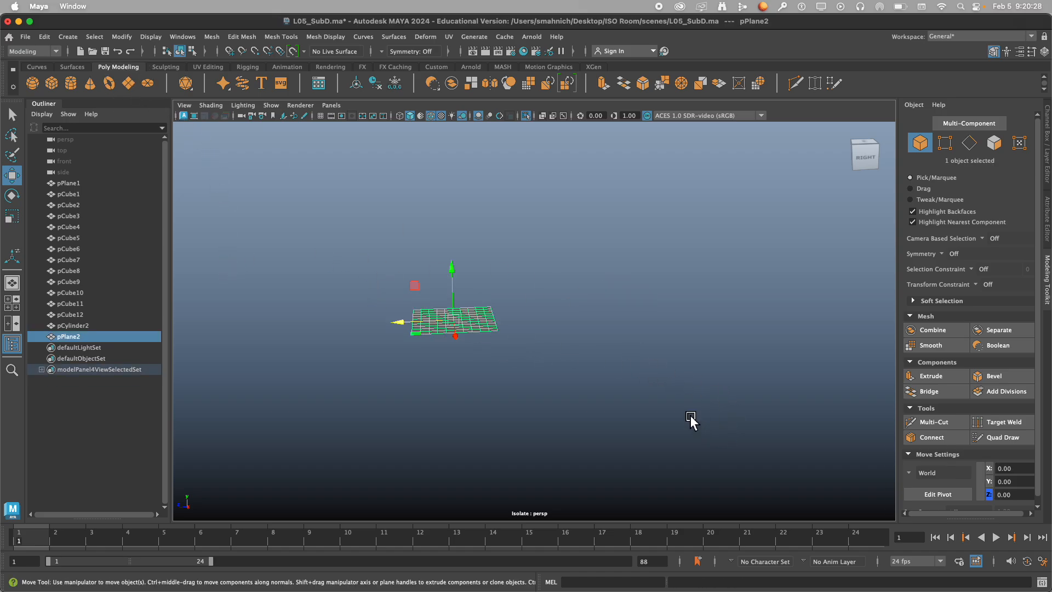
pyautogui.scroll(5, 418, 283)
pyautogui.keyDown('alt'); pyautogui.moveTo(400, 296); pyautogui.dragTo(545, 317, button='middle'); pyautogui.keyUp('alt')
pyautogui.keyDown('alt'); pyautogui.moveTo(544, 317); pyautogui.dragTo(540, 336); pyautogui.keyUp('alt')
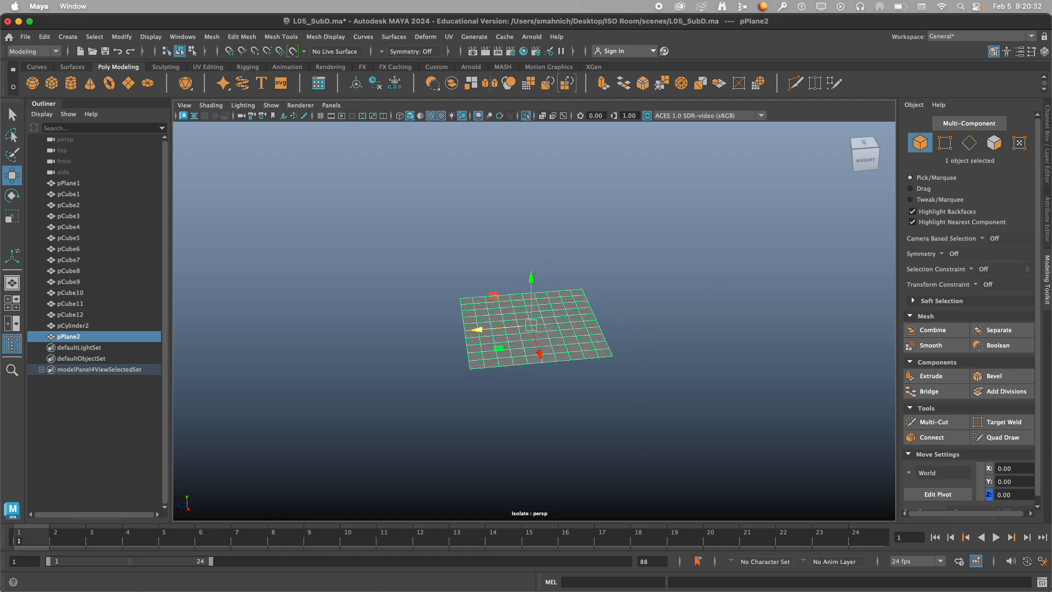
# Set the new plane's Subdivisions Width and Subdivisions Height to 1 and deselect it.
pyautogui.click(1048, 156)
pyautogui.click(933, 253)
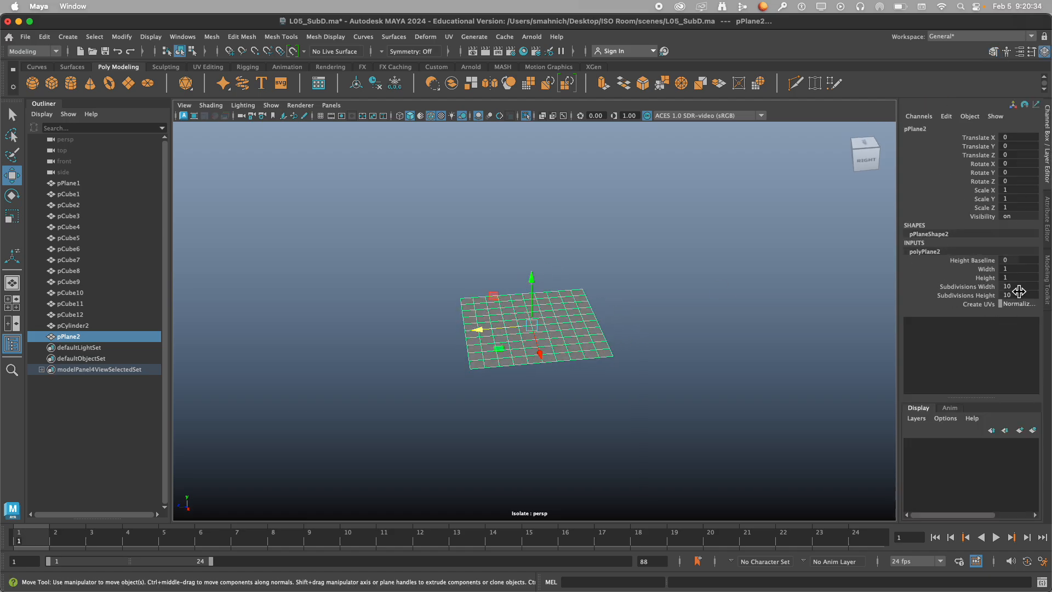
pyautogui.moveTo(1024, 289); pyautogui.dragTo(1022, 296)
pyautogui.write('1')
pyautogui.press('Return')
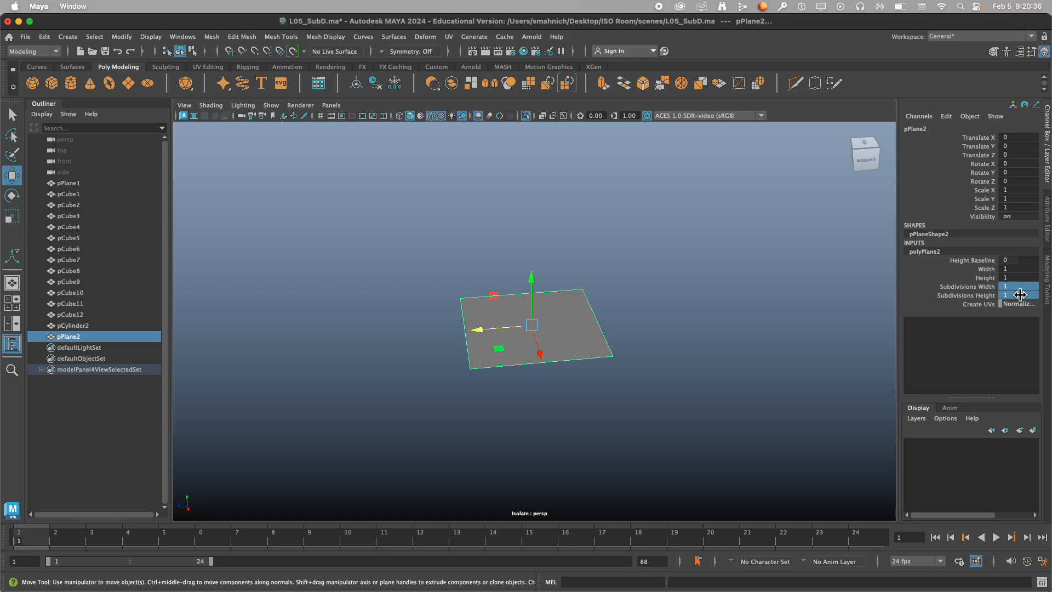
pyautogui.click(679, 263)
pyautogui.keyDown('alt'); pyautogui.moveTo(554, 343); pyautogui.dragTo(585, 331); pyautogui.keyUp('alt')
pyautogui.scroll(5, 585, 331)
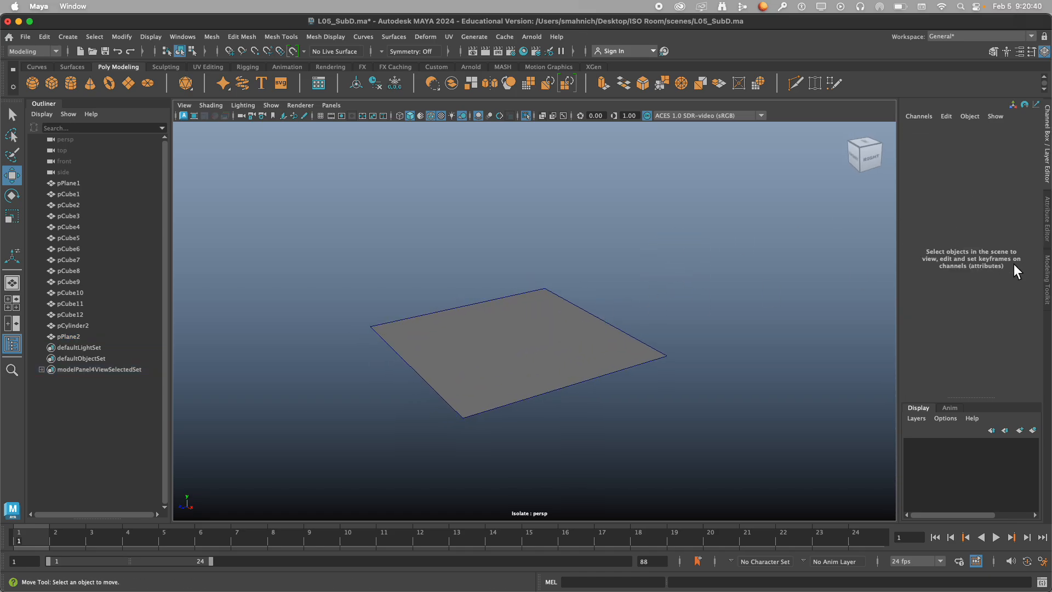
# Extrude the plane's back edge straight up by about 0.58 units to form a vertical wall.
pyautogui.click(1049, 279)
pyautogui.keyDown('alt'); pyautogui.moveTo(724, 270); pyautogui.dragTo(585, 285); pyautogui.keyUp('alt')
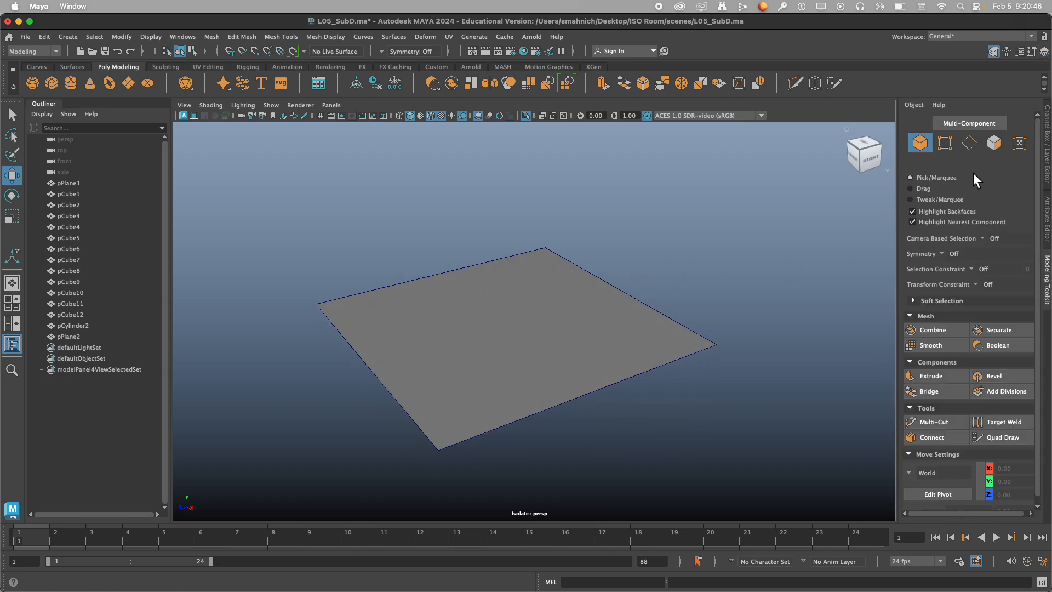
pyautogui.click(970, 143)
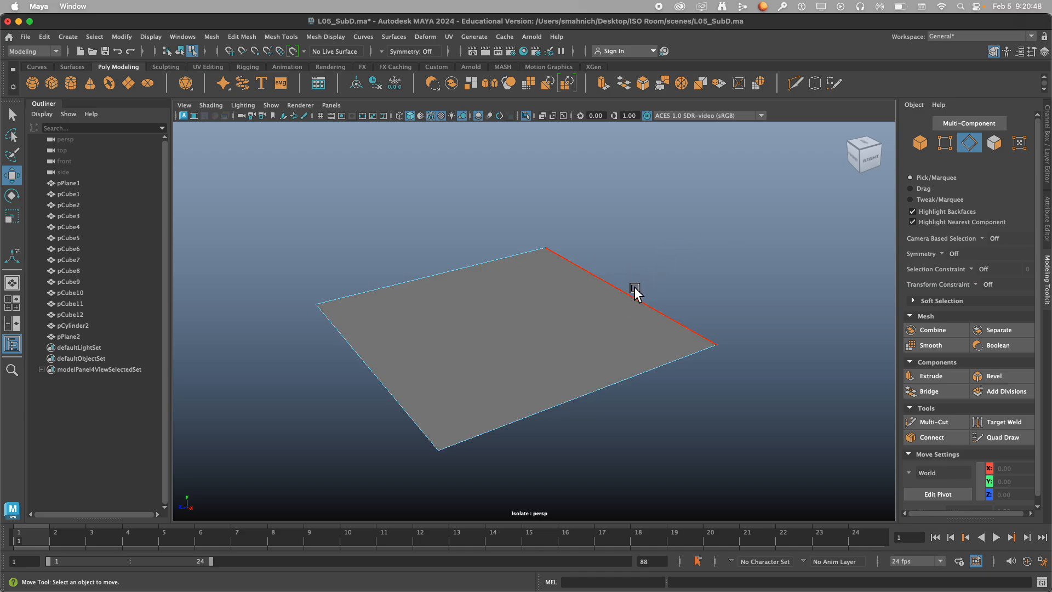
pyautogui.click(634, 291)
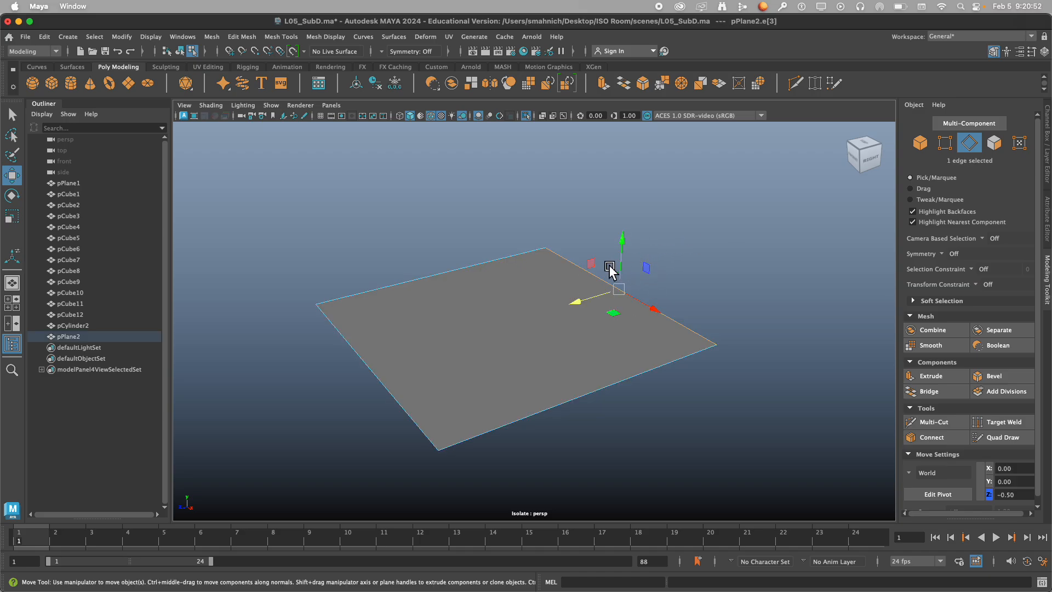
pyautogui.keyDown('shift'); pyautogui.moveTo(627, 277); pyautogui.dragTo(650, 109); pyautogui.keyUp('shift')
pyautogui.moveTo(695, 232)
pyautogui.keyDown('alt'); pyautogui.mouseDown()
pyautogui.moveTo(686, 258)
pyautogui.moveTo(689, 249)
pyautogui.mouseUp(); pyautogui.keyUp('alt')
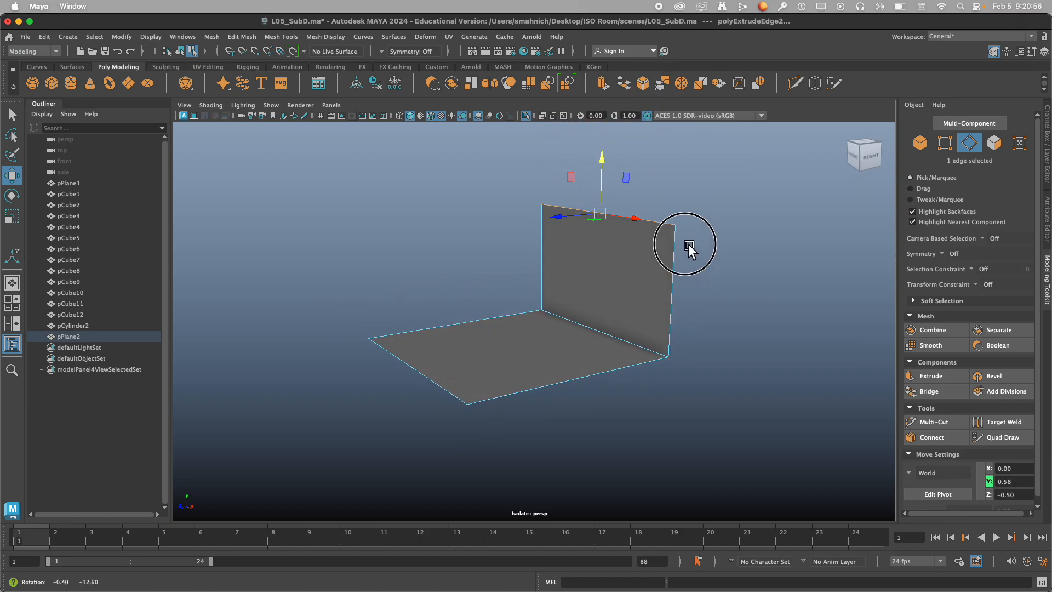
# Select the whole folded plane and compare its smooth preview, its cage plus smooth display and its unsmoothed display.
pyautogui.moveTo(715, 268); pyautogui.dragTo(817, 208, button='right')
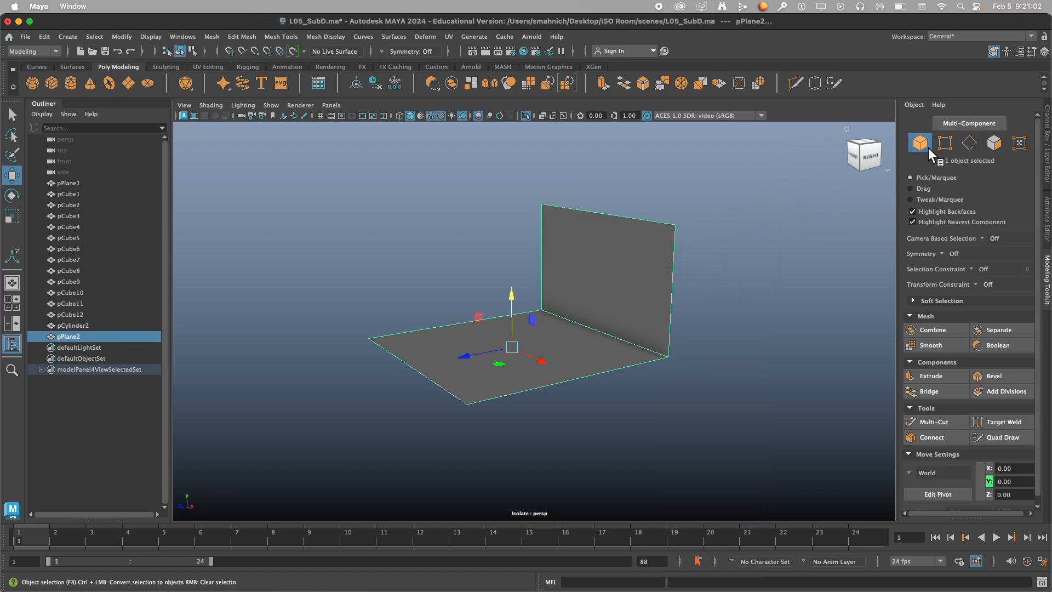
pyautogui.moveTo(630, 310)
pyautogui.keyDown('alt'); pyautogui.mouseDown()
pyautogui.moveTo(610, 312)
pyautogui.moveTo(620, 302)
pyautogui.mouseUp(); pyautogui.keyUp('alt')
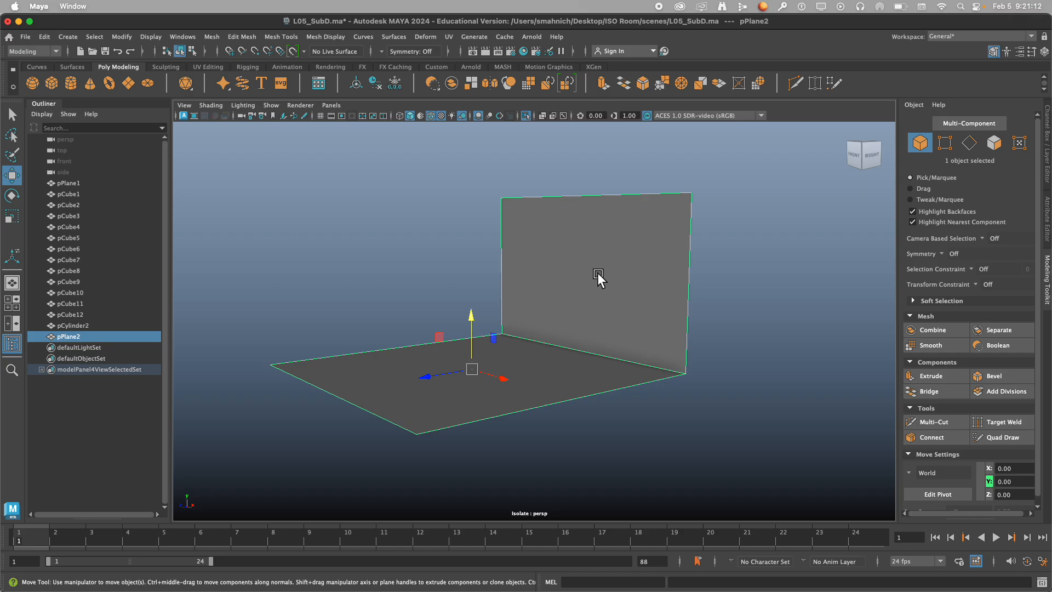
pyautogui.press('3')
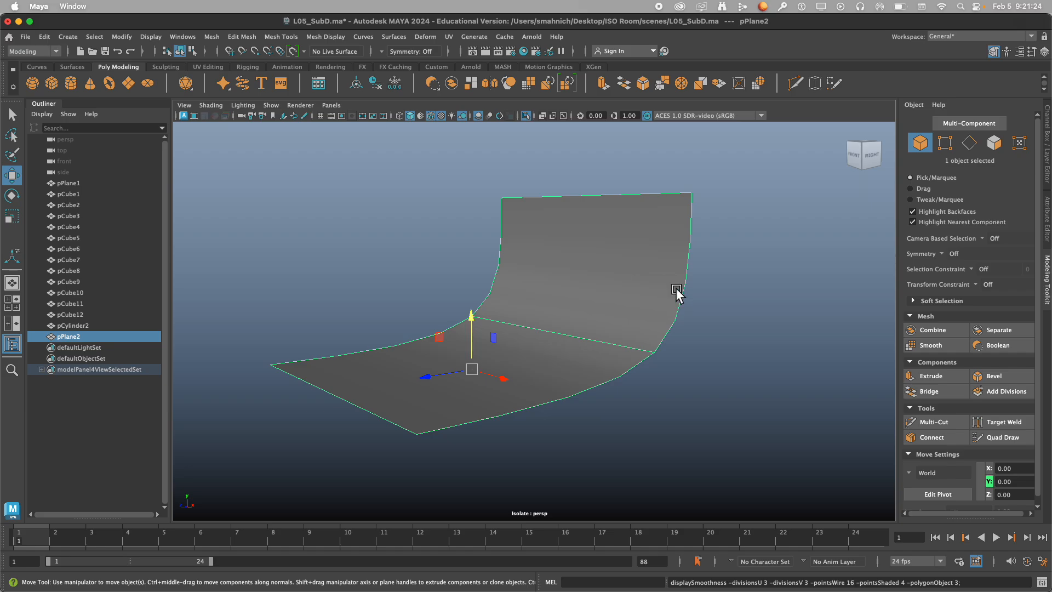
pyautogui.press('1')
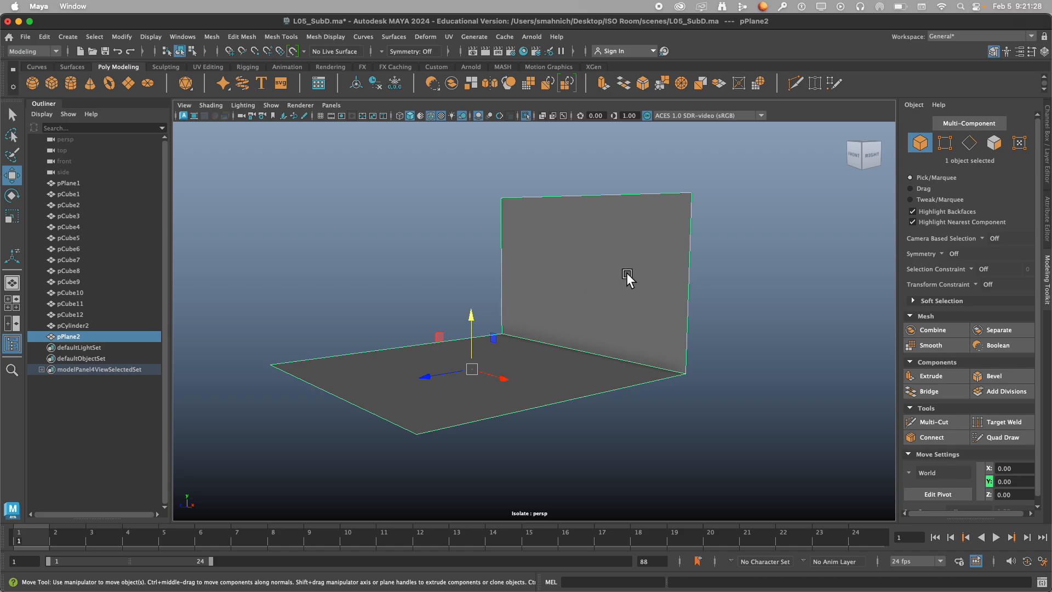
pyautogui.press('3')
pyautogui.press('2')
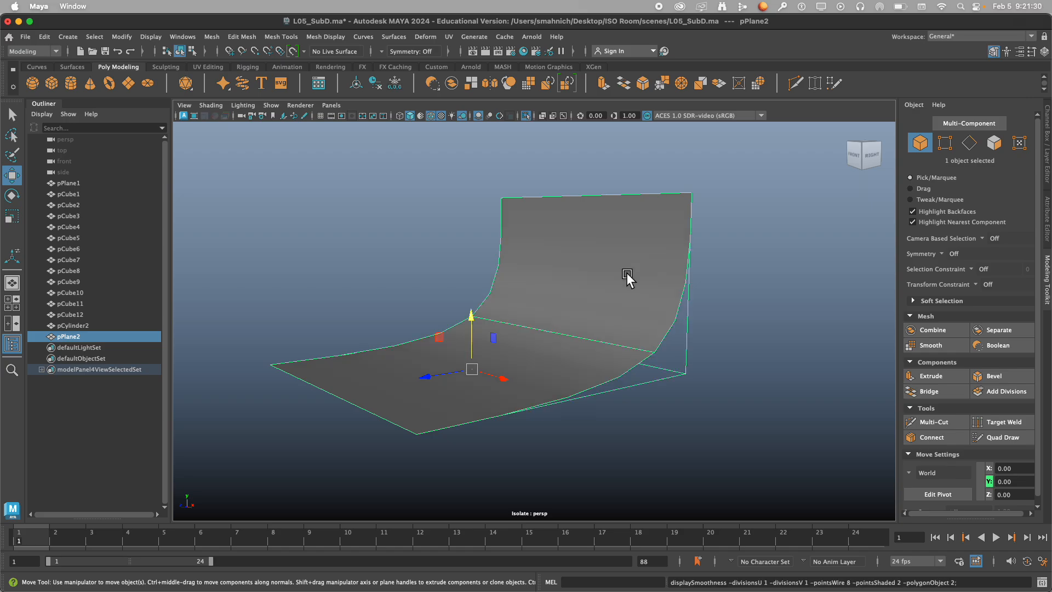
pyautogui.press('1')
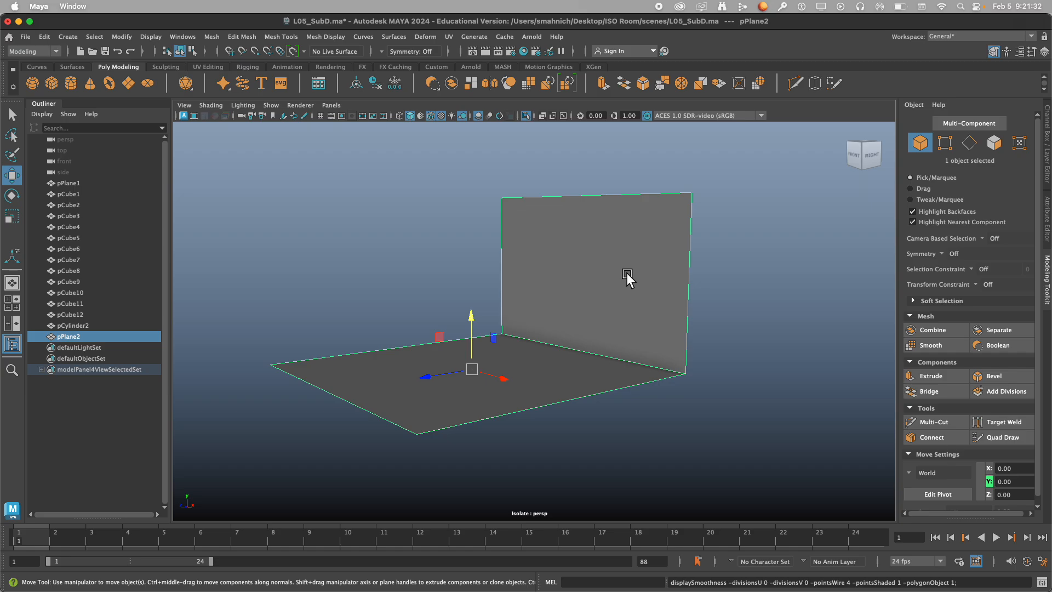
pyautogui.press('2')
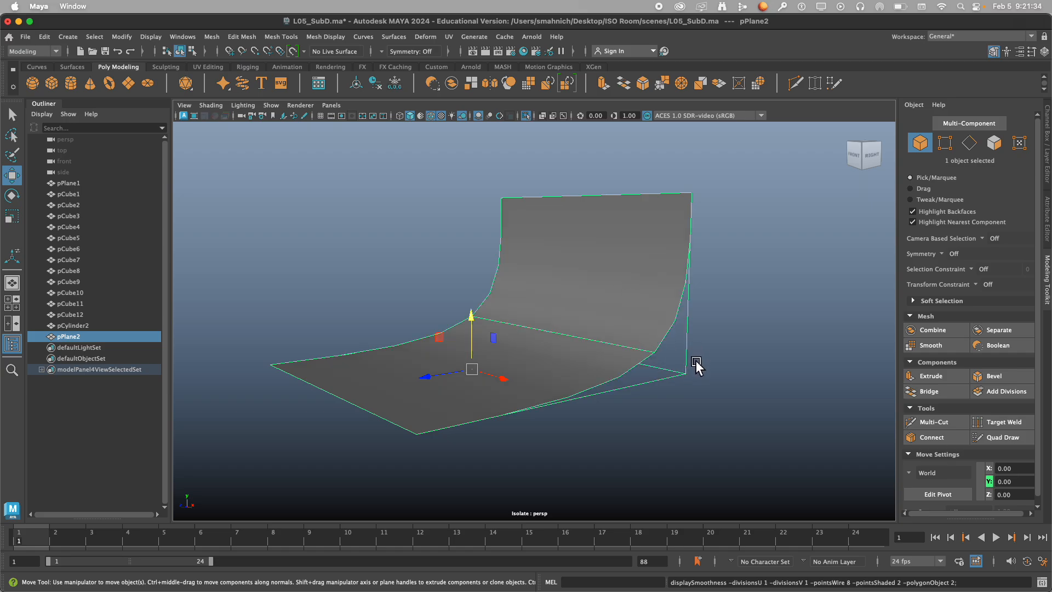
pyautogui.press('1')
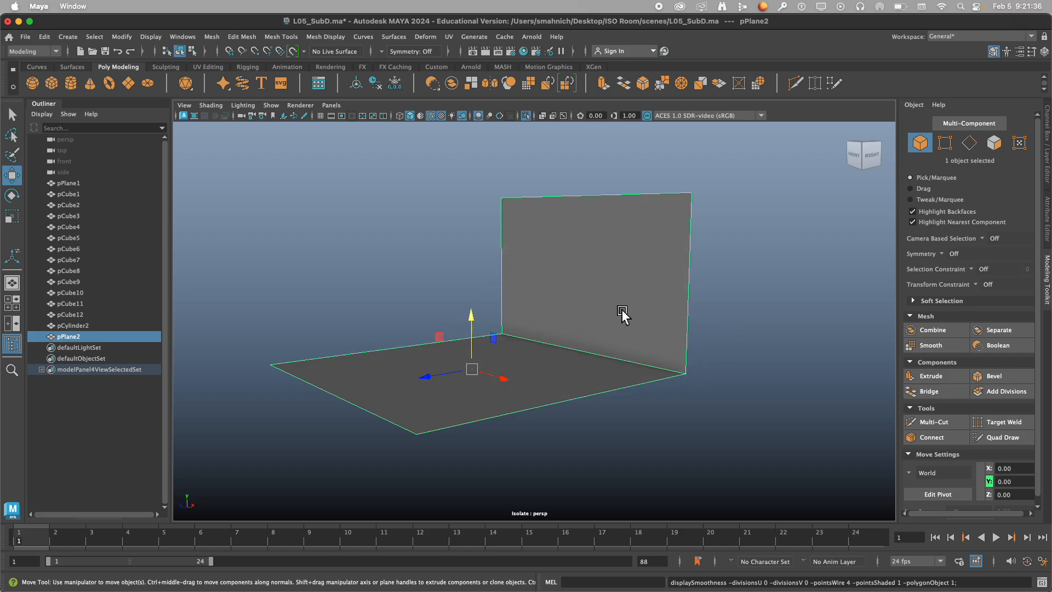
pyautogui.press('3')
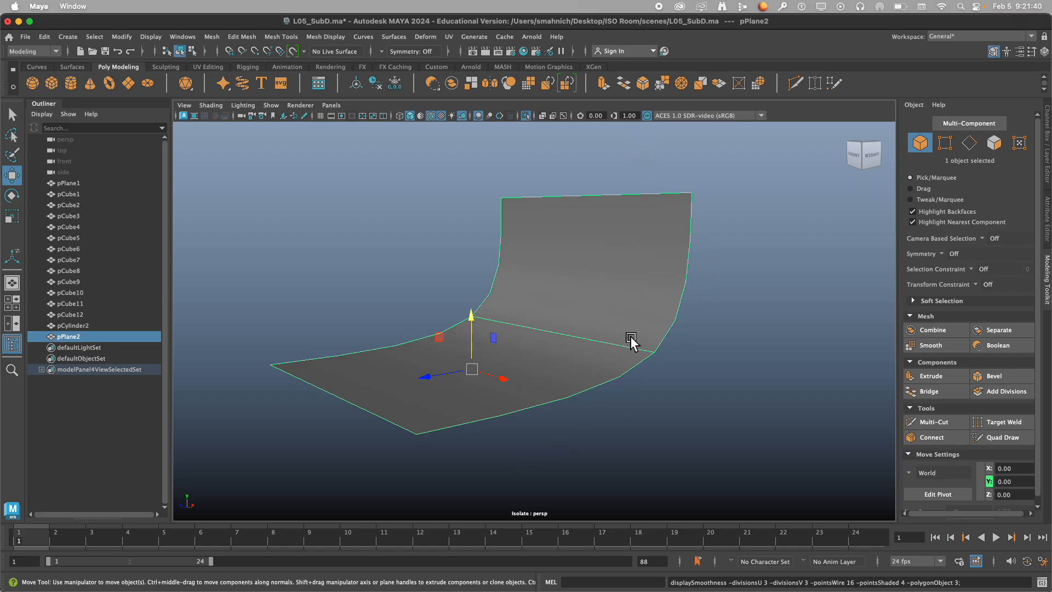
pyautogui.press('1')
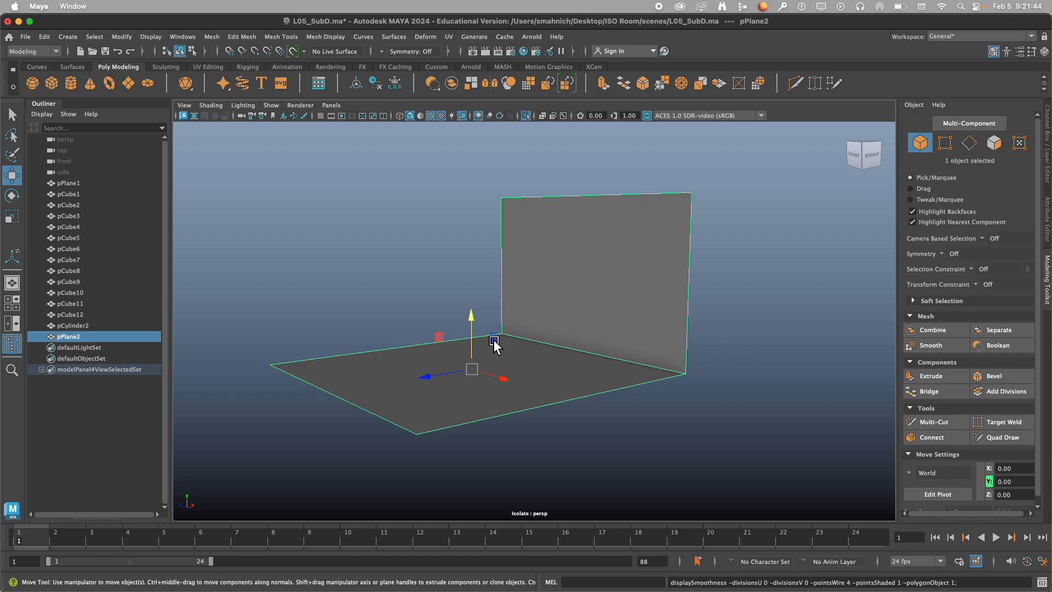
# Cut an edge across the floor face close to the fold with Multi-Cut and display the mesh in smooth preview.
pyautogui.keyDown('alt'); pyautogui.moveTo(542, 370); pyautogui.dragTo(592, 364); pyautogui.keyUp('alt')
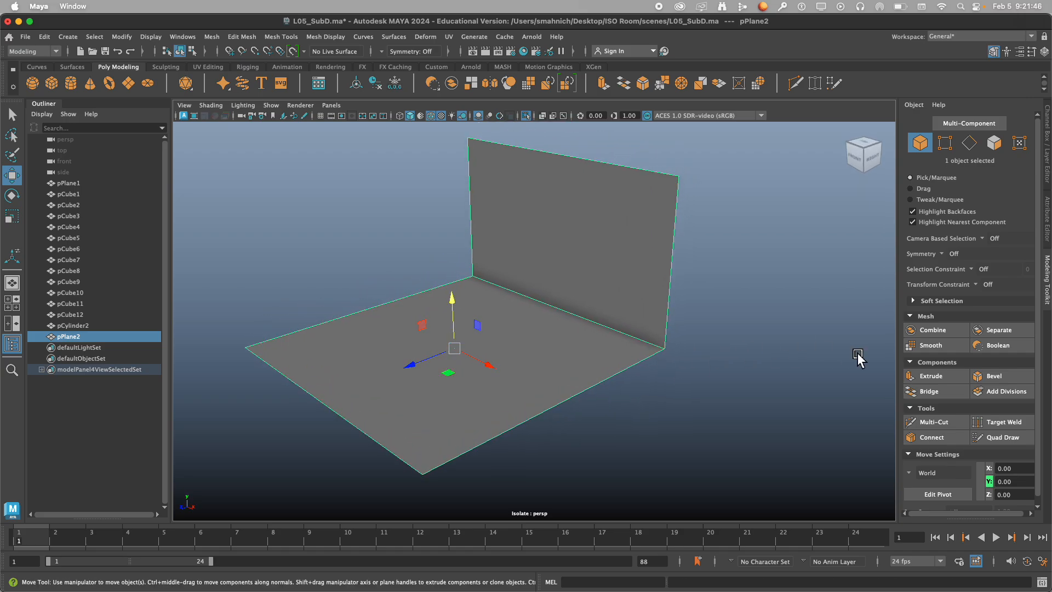
pyautogui.click(948, 422)
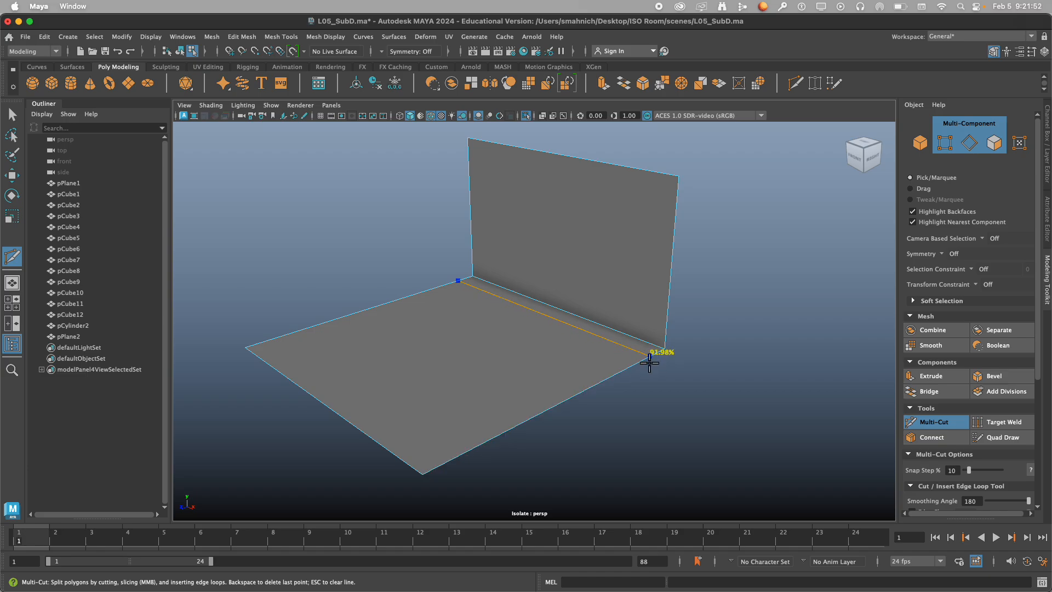
pyautogui.click(648, 360)
pyautogui.press('Return')
pyautogui.keyDown('alt'); pyautogui.moveTo(787, 335); pyautogui.dragTo(775, 325); pyautogui.keyUp('alt')
pyautogui.press('3')
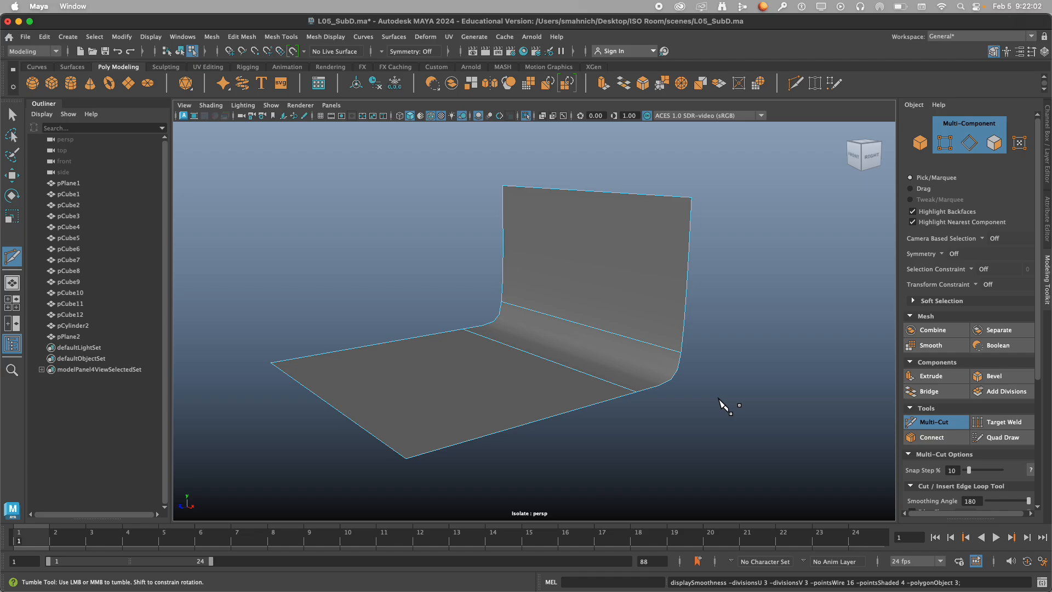
# Try moving the floor's cut edge away from the fold to Z -0.28, undo the move and return to the unsmoothed display.
pyautogui.moveTo(720, 399); pyautogui.dragTo(714, 254, button='right')
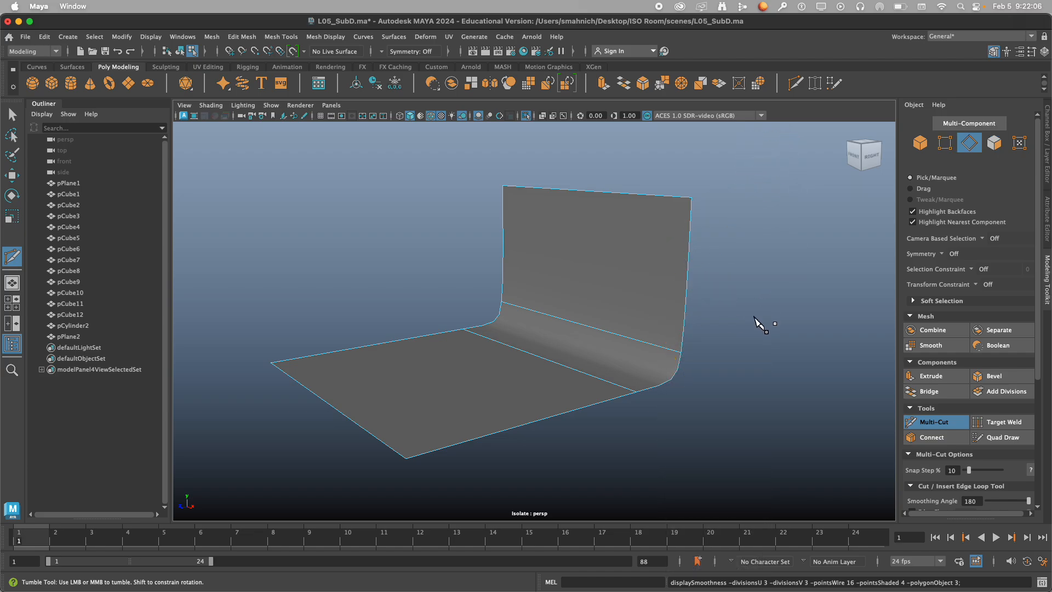
pyautogui.press('q')
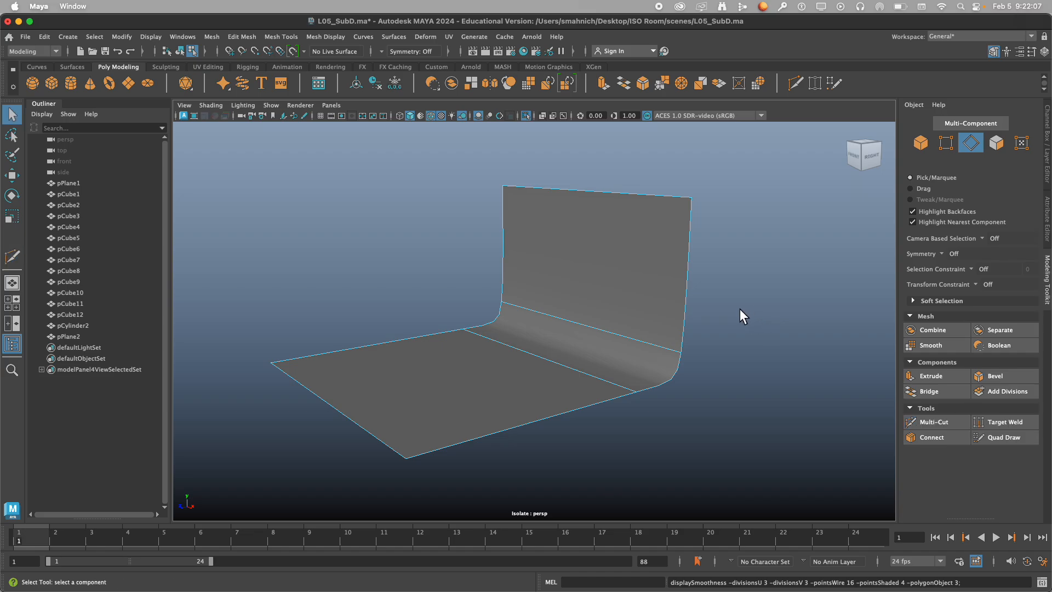
pyautogui.click(584, 372)
pyautogui.press('w')
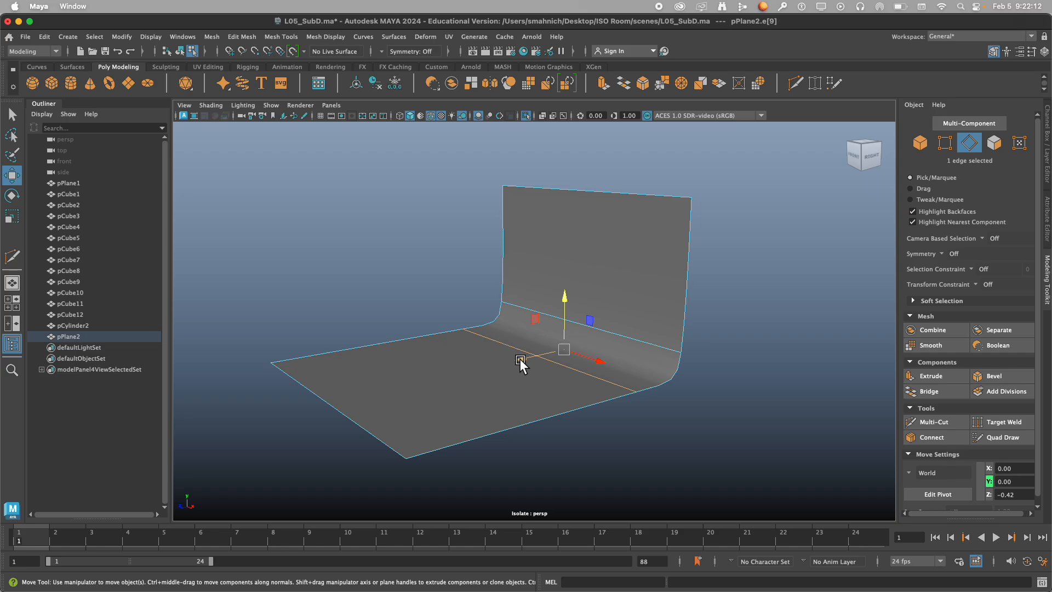
pyautogui.press('1')
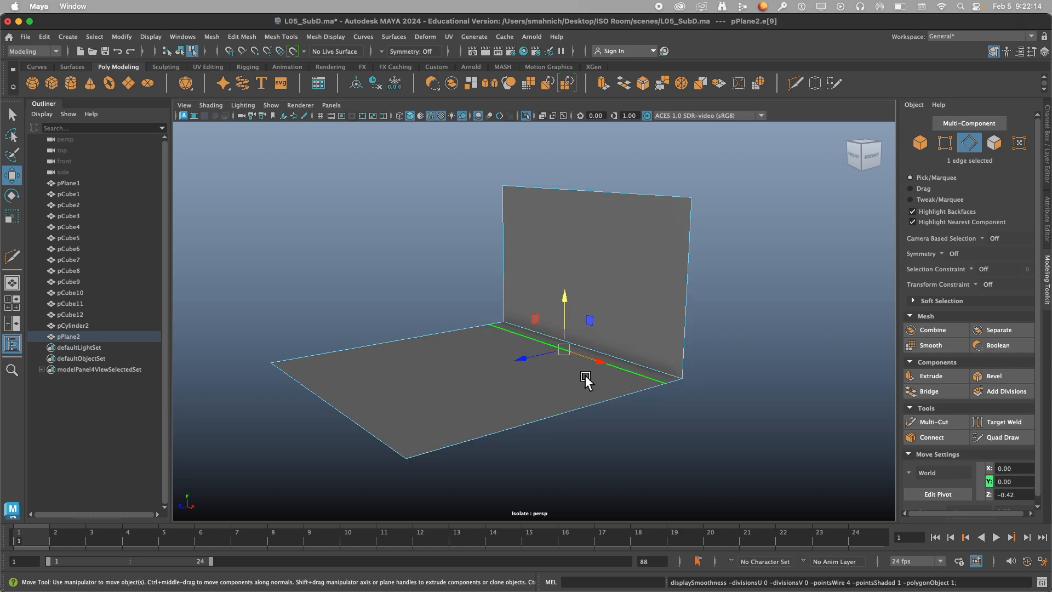
pyautogui.press('3')
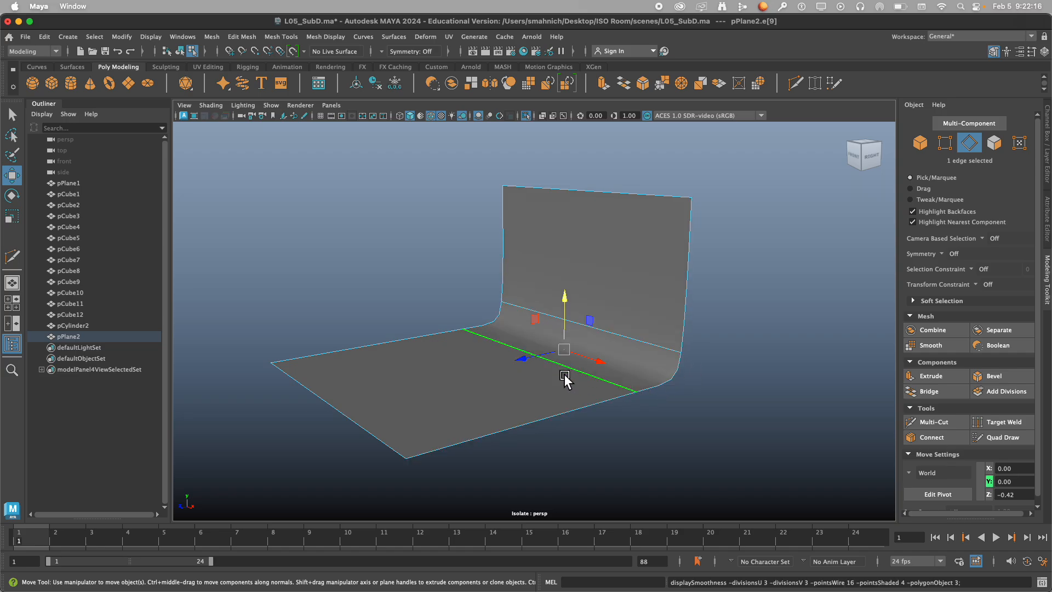
pyautogui.click(526, 360)
pyautogui.moveTo(527, 362); pyautogui.dragTo(501, 391)
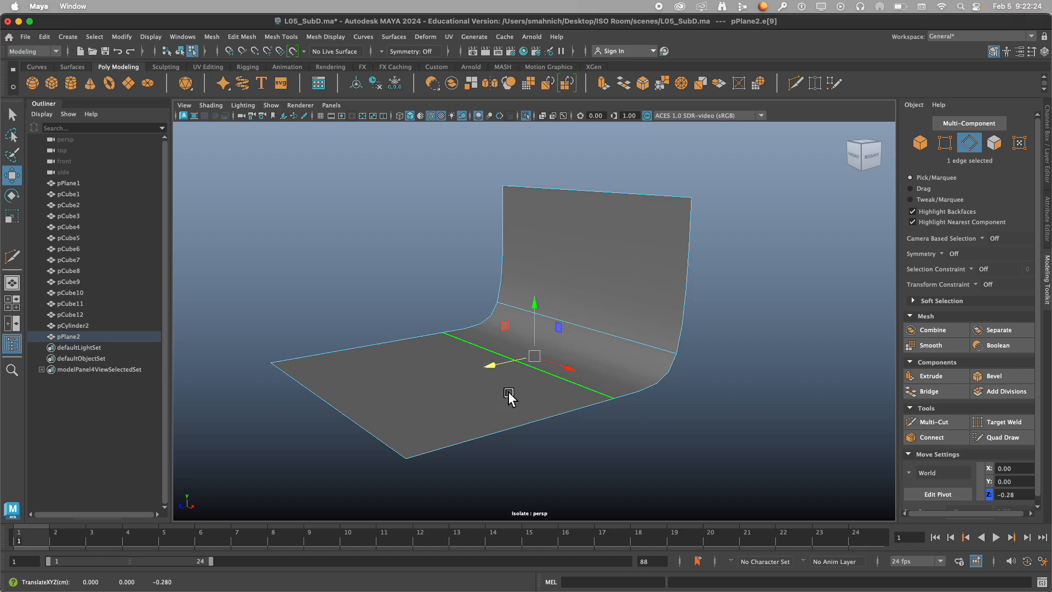
pyautogui.press('z')
pyautogui.press('1')
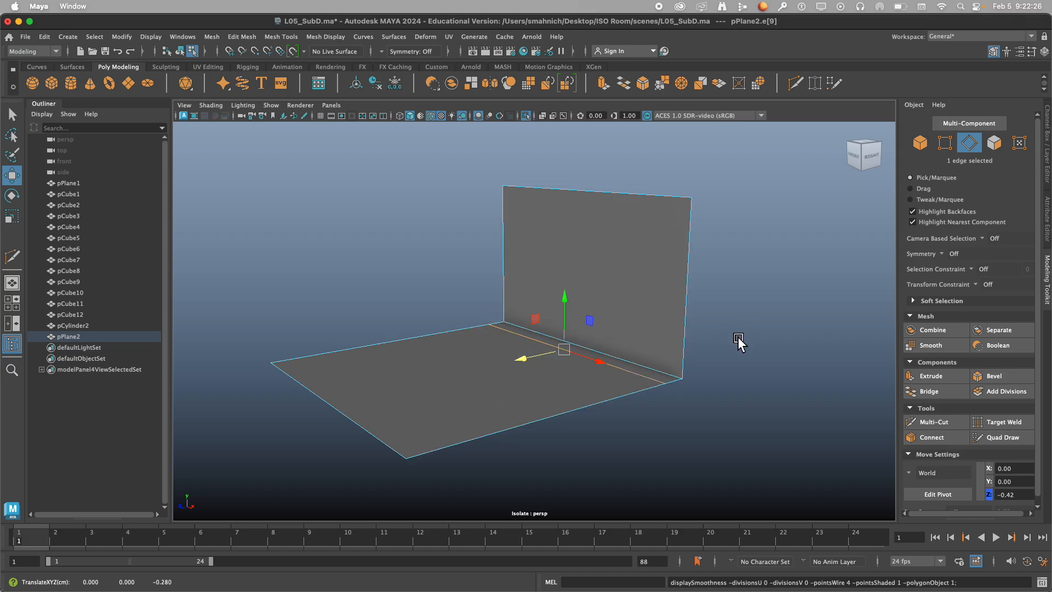
# Cut an edge across the wall face just above the fold with Multi-Cut and display the mesh in smooth preview.
pyautogui.click(738, 337)
pyautogui.click(934, 422)
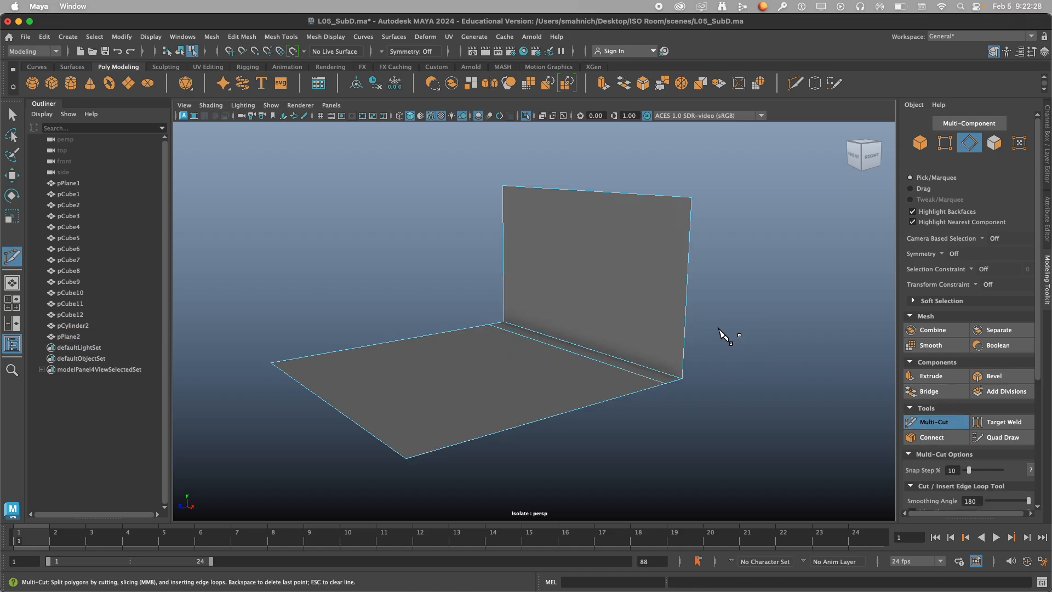
pyautogui.click(683, 378)
pyautogui.press('3')
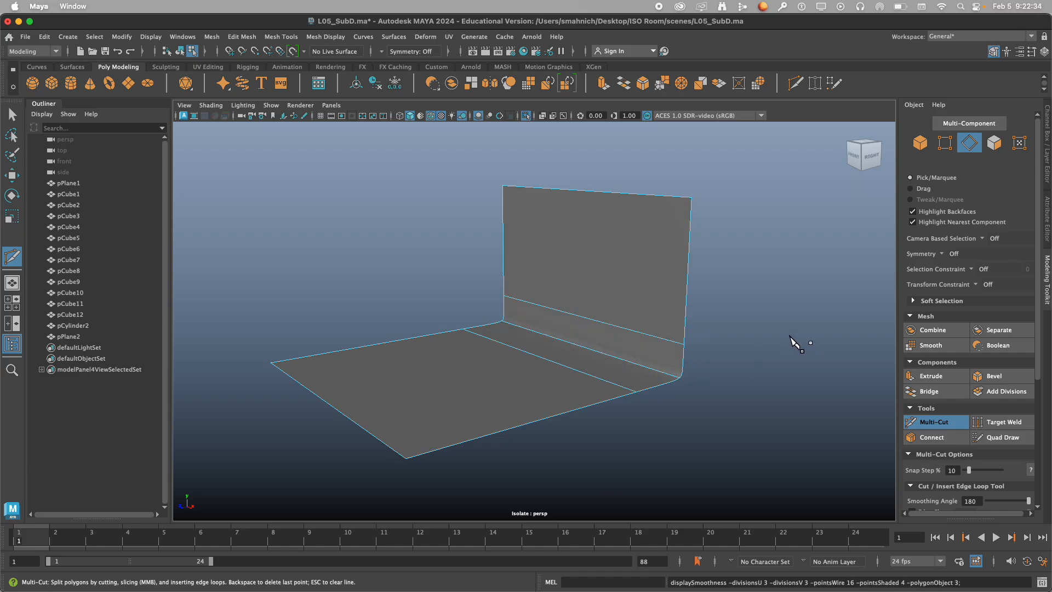
# Examine how tightly the smoothed corner between floor and wall bends, from several angles and distances.
pyautogui.keyDown('alt'); pyautogui.moveTo(779, 359); pyautogui.dragTo(764, 357); pyautogui.keyUp('alt')
pyautogui.scroll(5, 765, 397)
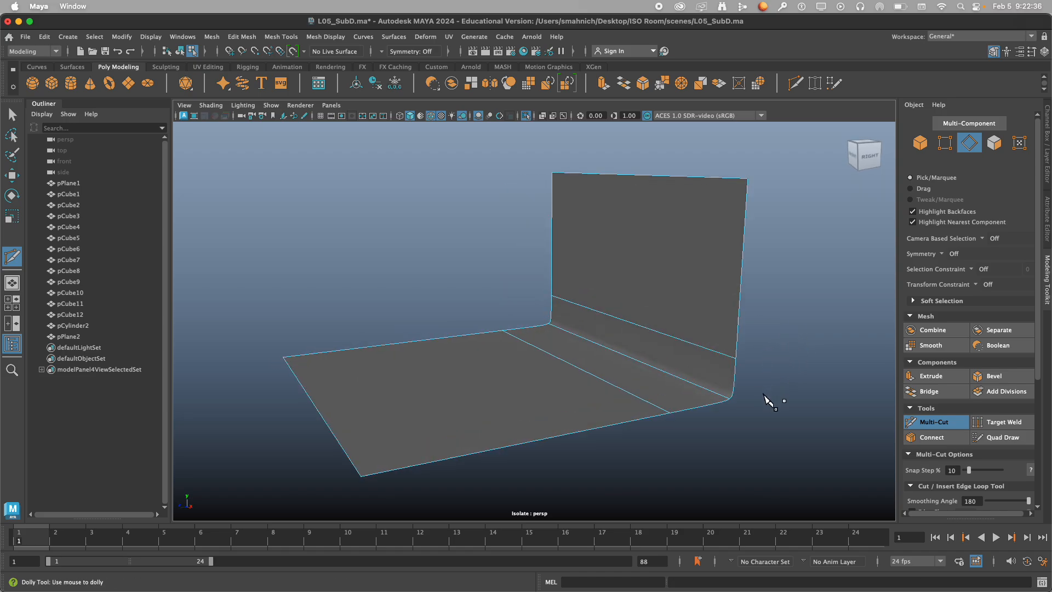
pyautogui.keyDown('alt'); pyautogui.moveTo(764, 389); pyautogui.dragTo(665, 319, button='middle'); pyautogui.keyUp('alt')
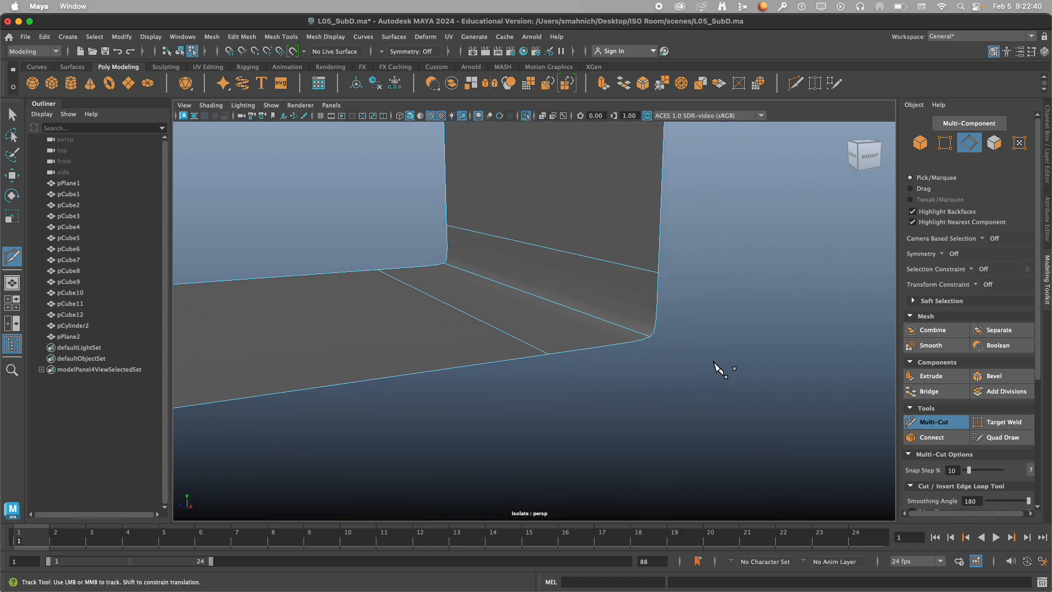
pyautogui.scroll(-2, 724, 369)
pyautogui.keyDown('alt'); pyautogui.moveTo(724, 371); pyautogui.dragTo(593, 341); pyautogui.keyUp('alt')
pyautogui.keyDown('alt'); pyautogui.moveTo(594, 344); pyautogui.dragTo(673, 374, button='middle'); pyautogui.keyUp('alt')
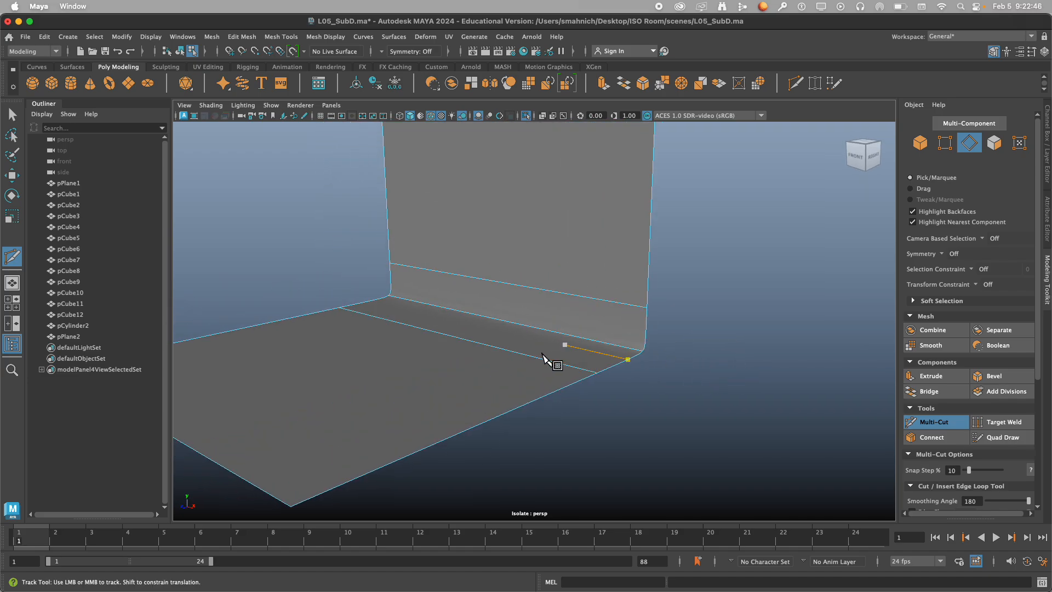
pyautogui.keyDown('alt'); pyautogui.moveTo(691, 380); pyautogui.dragTo(666, 381); pyautogui.keyUp('alt')
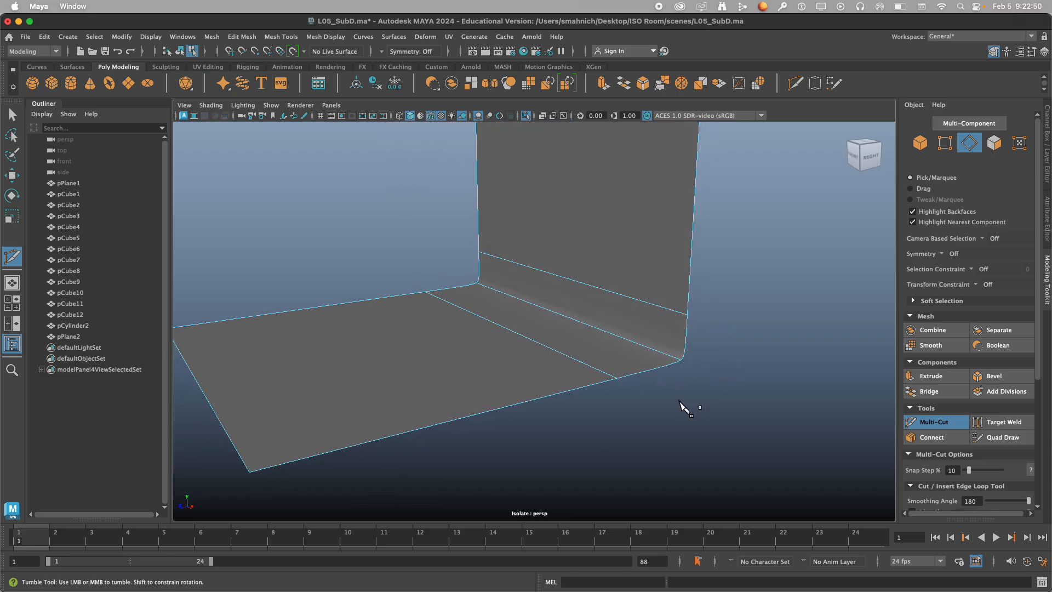
pyautogui.moveTo(725, 368); pyautogui.dragTo(806, 226, button='right')
pyautogui.press('f')
pyautogui.keyDown('alt'); pyautogui.moveTo(723, 353); pyautogui.dragTo(743, 352); pyautogui.keyUp('alt')
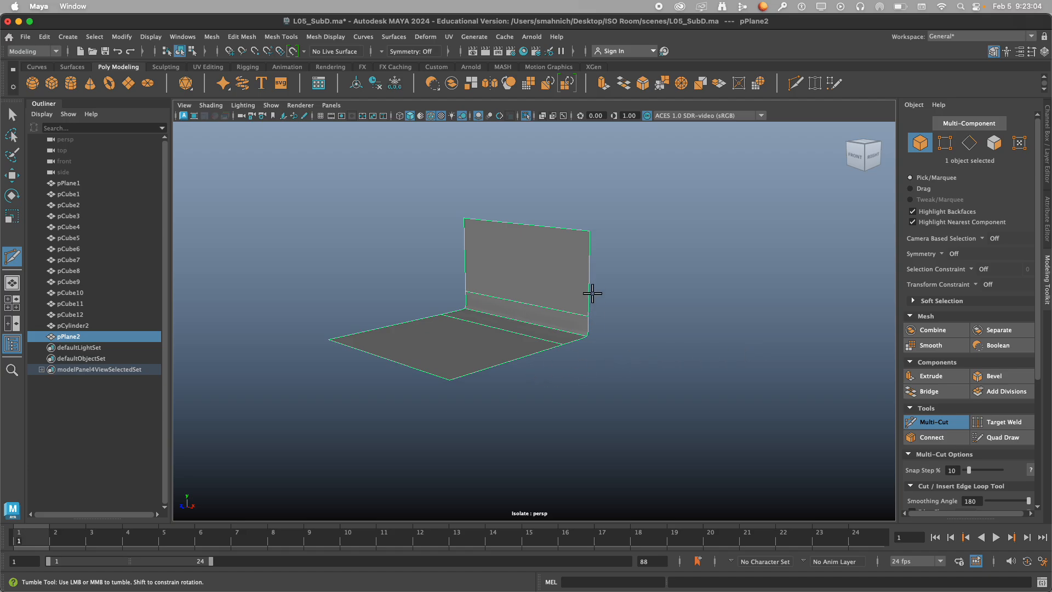
# Delete the folded plane and turn off isolate select to show the whole room.
pyautogui.press('q')
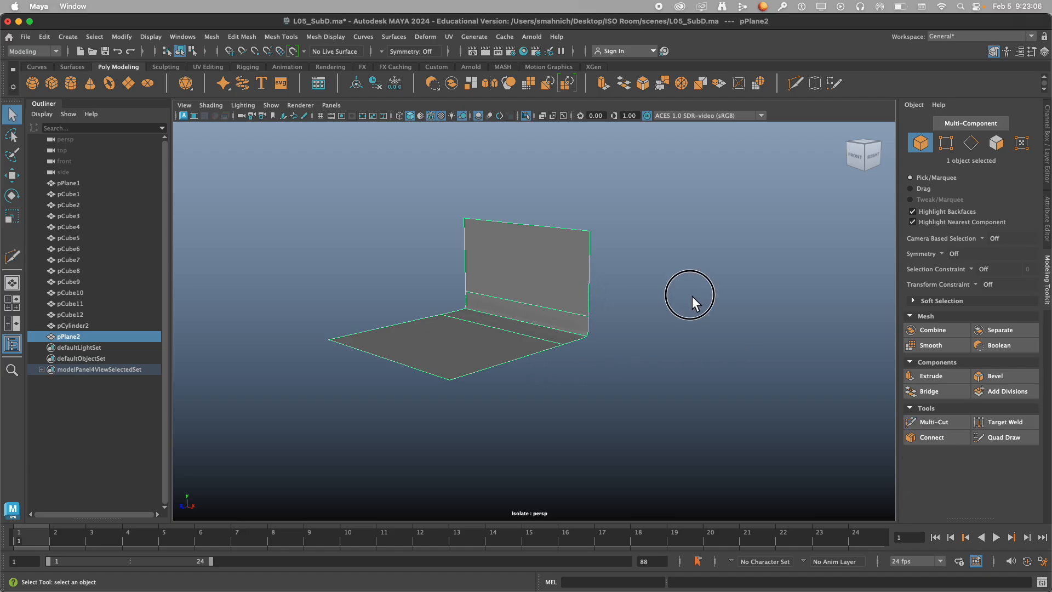
pyautogui.keyDown('alt'); pyautogui.moveTo(693, 296); pyautogui.dragTo(618, 308); pyautogui.keyUp('alt')
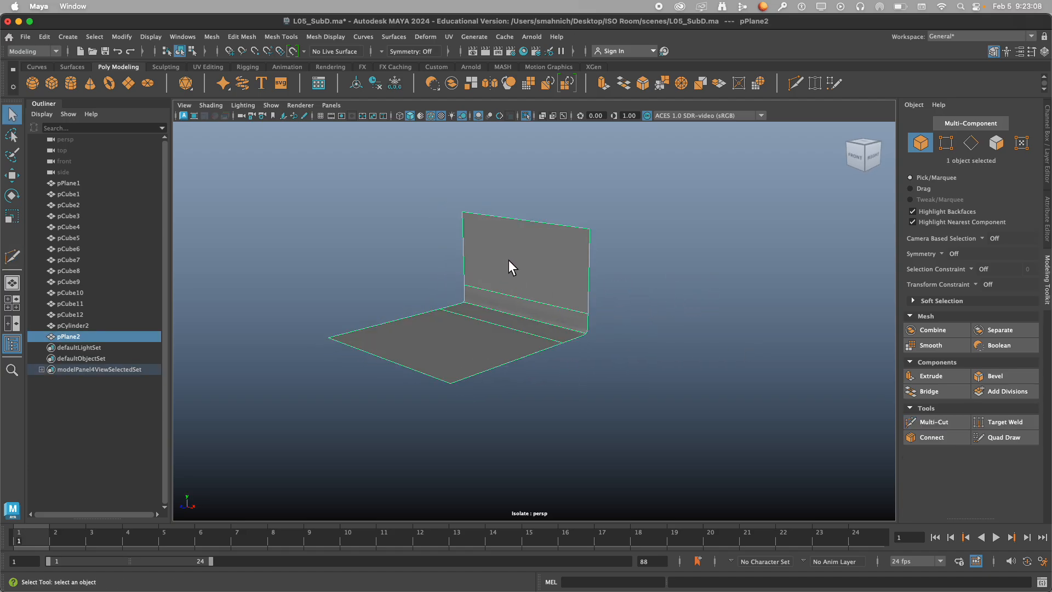
pyautogui.press('Delete')
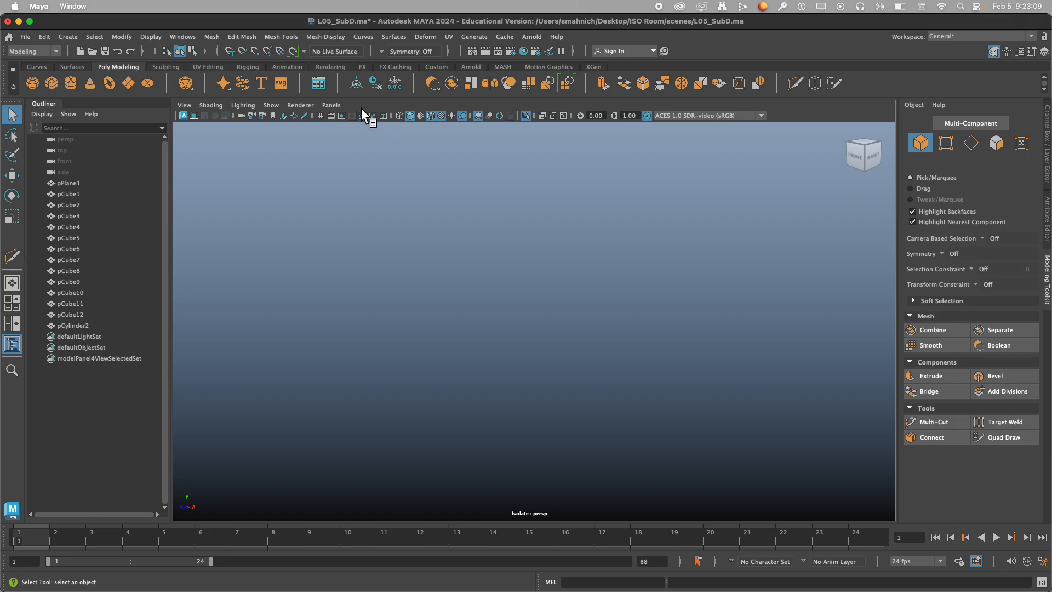
pyautogui.click(526, 116)
pyautogui.scroll(-10, 521, 284)
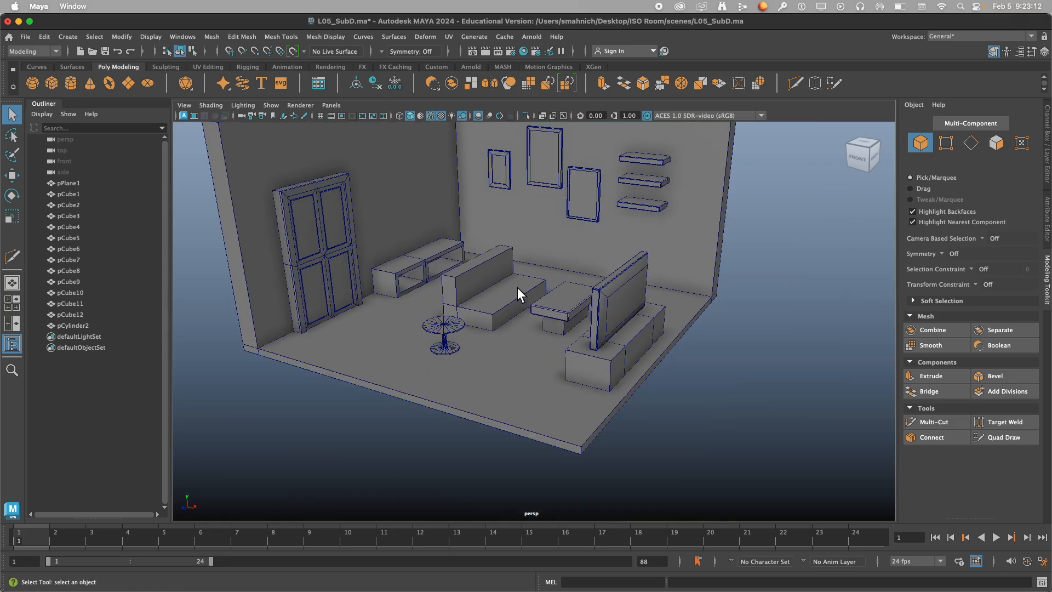
# Create a new polygon cube in the room scene and isolate it in the view.
pyautogui.moveTo(522, 289)
pyautogui.keyDown('alt'); pyautogui.mouseDown()
pyautogui.moveTo(544, 323)
pyautogui.moveTo(510, 314)
pyautogui.moveTo(514, 305)
pyautogui.mouseUp(); pyautogui.keyUp('alt')
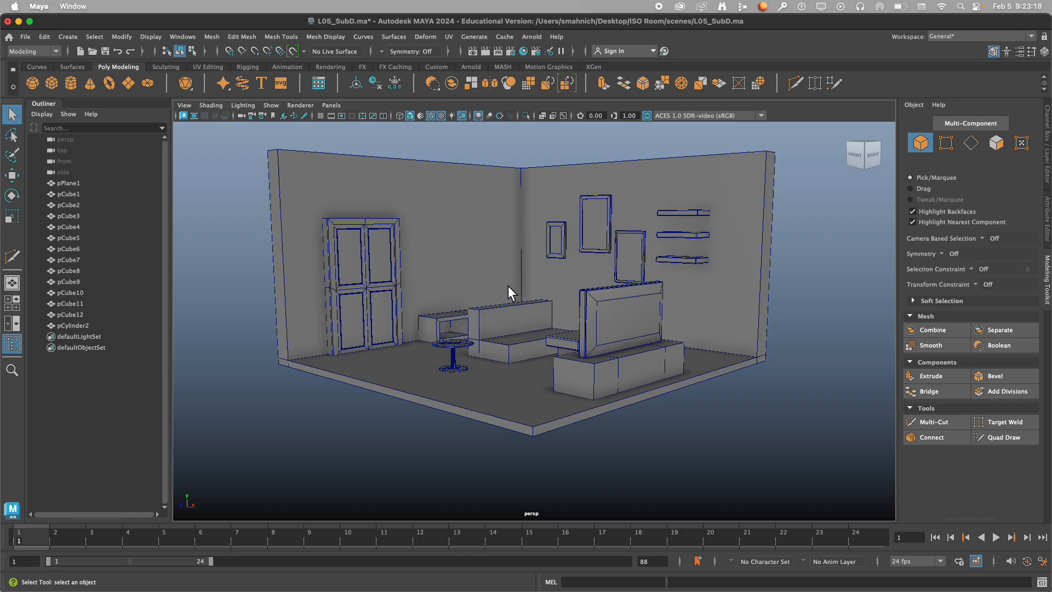
pyautogui.click(51, 82)
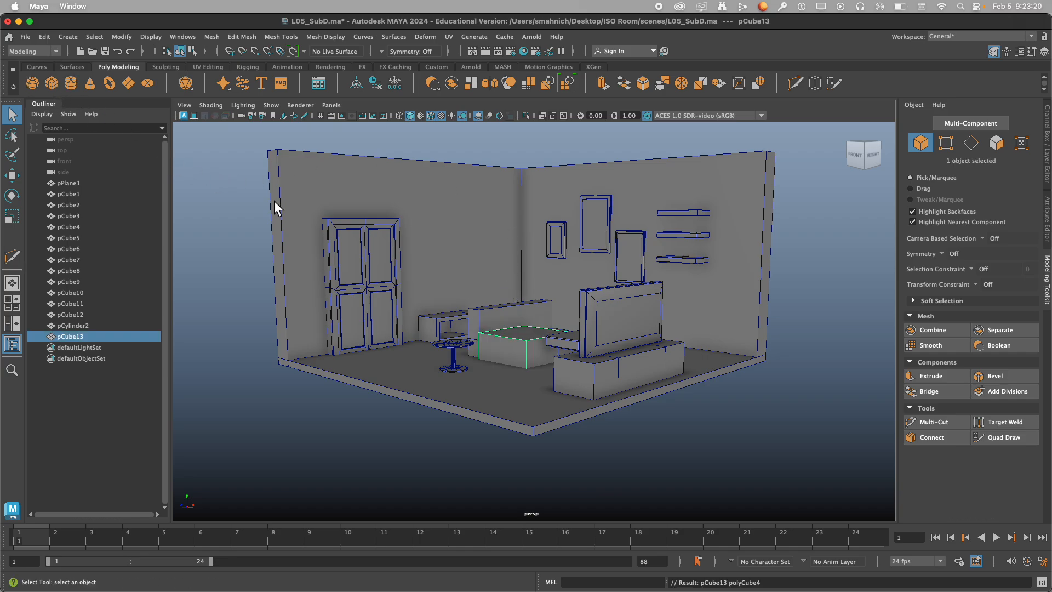
pyautogui.click(525, 115)
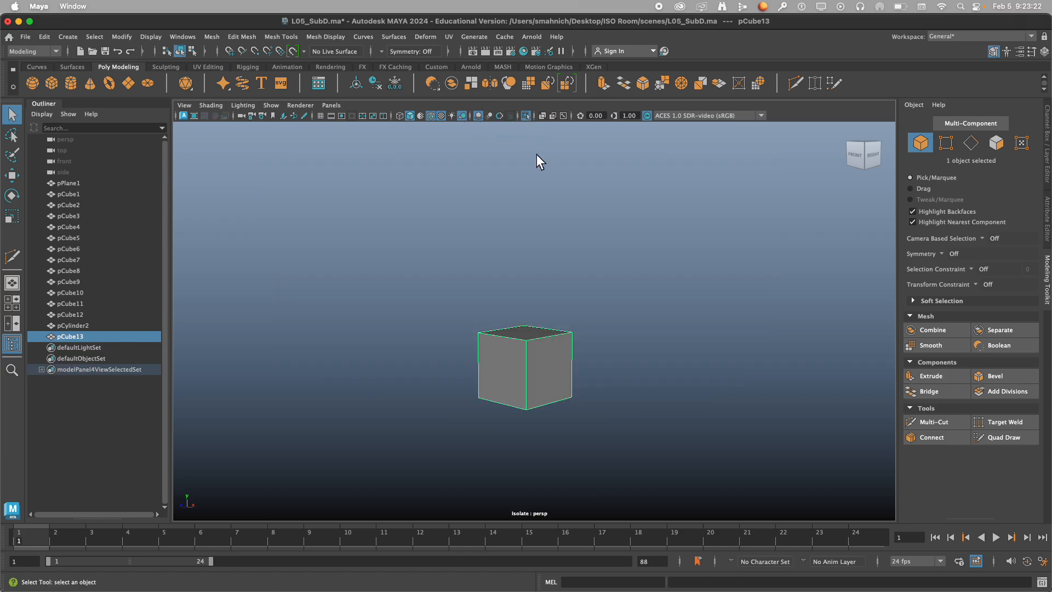
# Duplicate the isolated cube and move the copy along the Z axis to -2.06.
pyautogui.keyDown('alt'); pyautogui.moveTo(576, 324); pyautogui.dragTo(574, 342); pyautogui.keyUp('alt')
pyautogui.scroll(5, 574, 345)
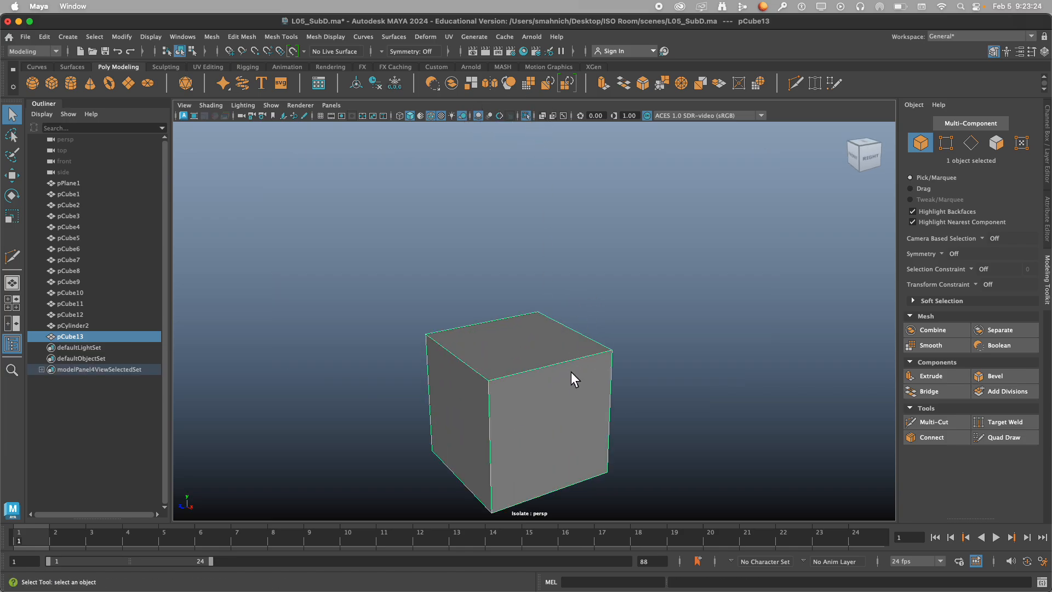
pyautogui.keyDown('alt'); pyautogui.moveTo(571, 371); pyautogui.dragTo(566, 310, button='middle'); pyautogui.keyUp('alt')
pyautogui.keyDown('alt'); pyautogui.moveTo(566, 310); pyautogui.dragTo(542, 311); pyautogui.keyUp('alt')
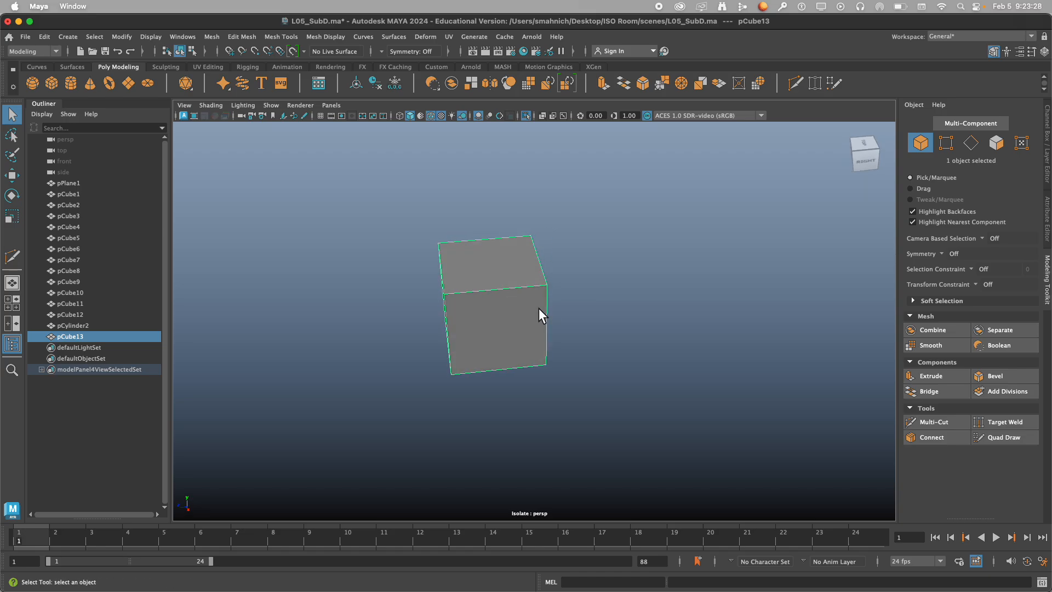
pyautogui.press('w')
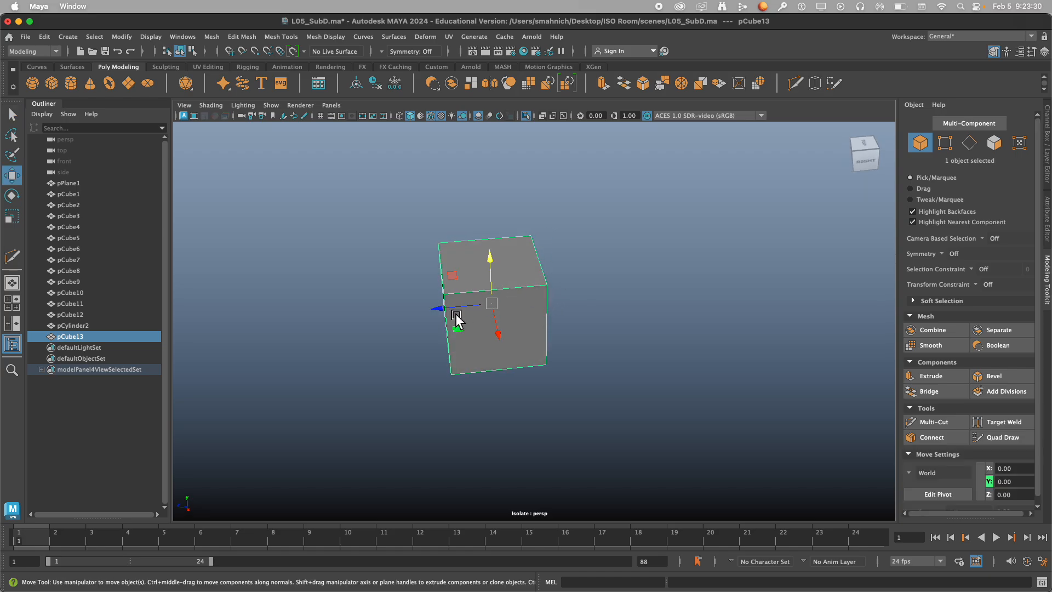
pyautogui.moveTo(439, 308)
pyautogui.keyDown('shift'); pyautogui.mouseDown()
pyautogui.moveTo(657, 291)
pyautogui.moveTo(622, 328)
pyautogui.moveTo(570, 354)
pyautogui.moveTo(562, 341)
pyautogui.mouseUp(); pyautogui.keyUp('shift')
pyautogui.click(616, 360)
# Bevel both cubes and set the bevel fraction of the original cube to 0.1.
pyautogui.keyDown('alt'); pyautogui.moveTo(563, 332); pyautogui.dragTo(525, 342, button='middle'); pyautogui.keyUp('alt')
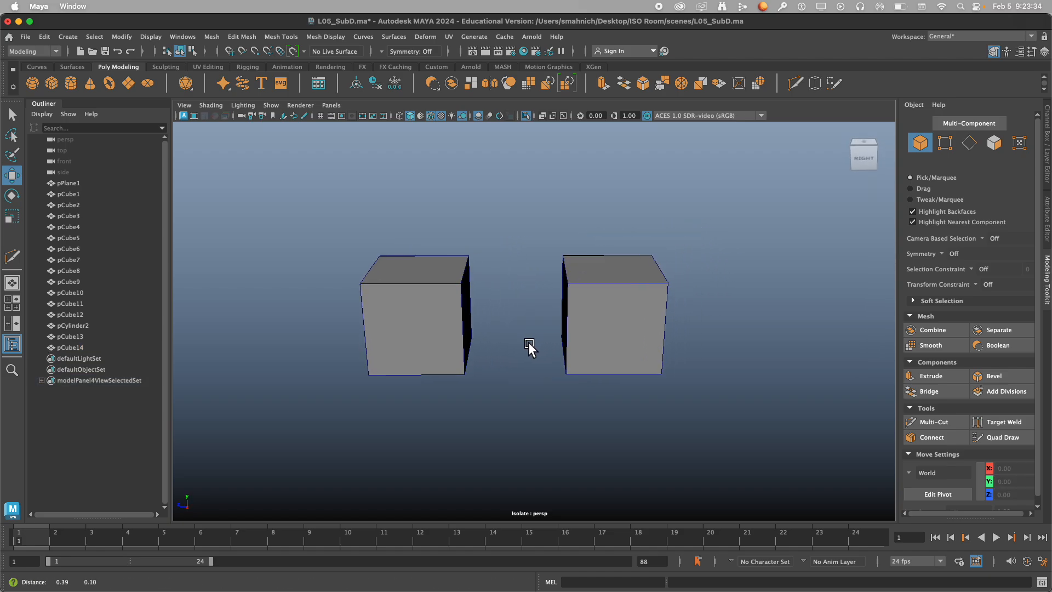
pyautogui.scroll(3, 531, 334)
pyautogui.moveTo(363, 183); pyautogui.dragTo(775, 406)
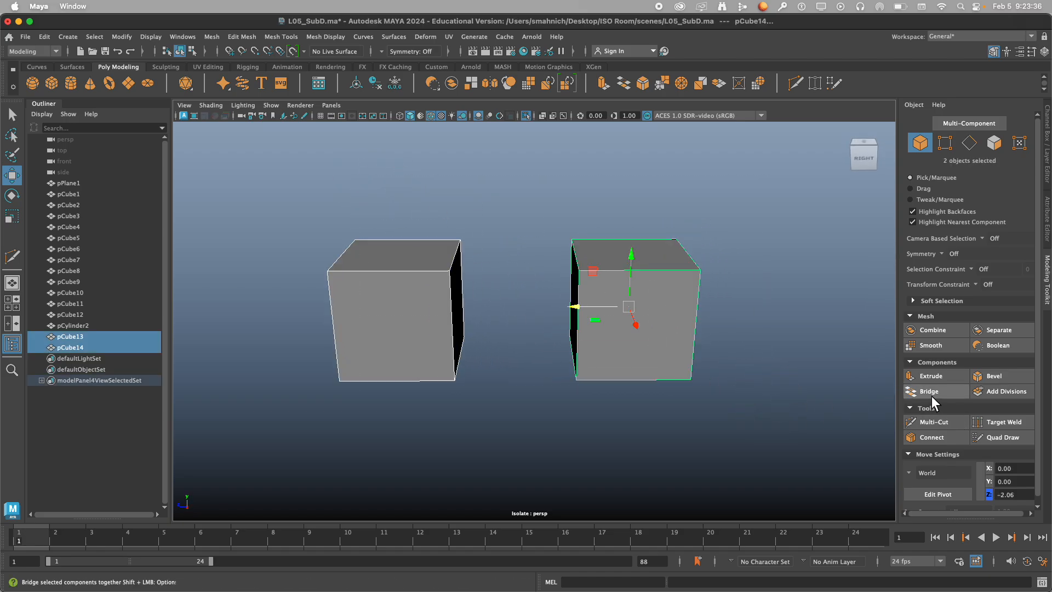
pyautogui.click(1000, 380)
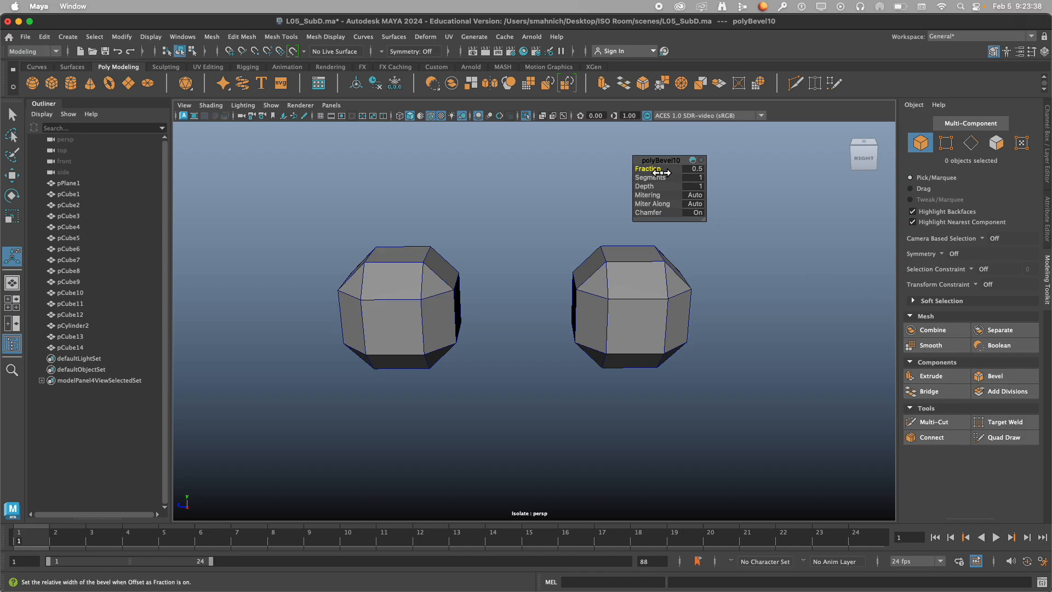
pyautogui.moveTo(660, 172)
pyautogui.mouseDown()
pyautogui.moveTo(648, 172)
pyautogui.moveTo(656, 172)
pyautogui.mouseUp()
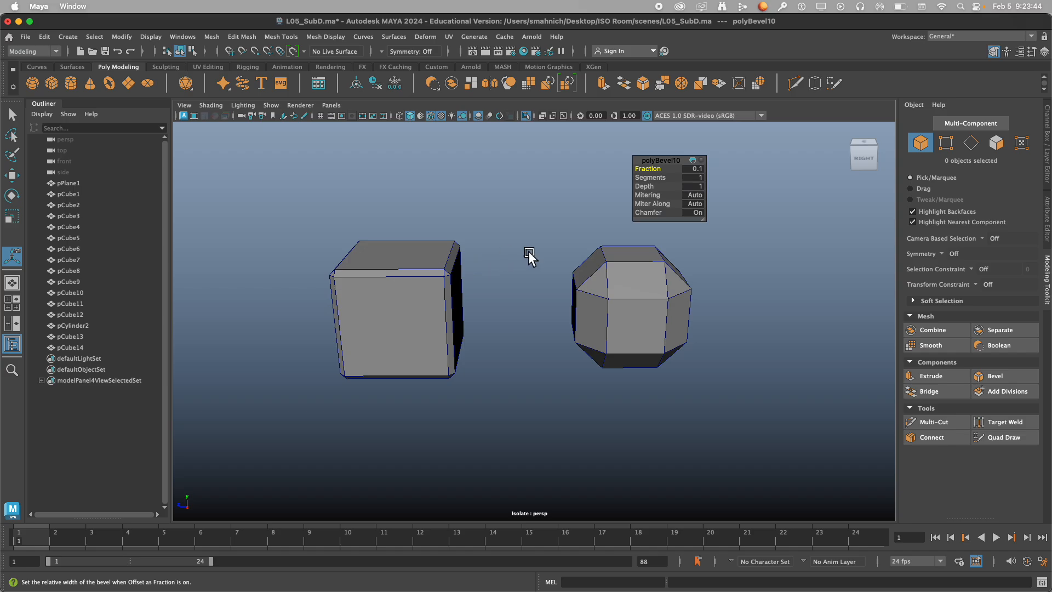
# Set the duplicate cube's bevel fraction to 0.1 and turn its Chamfer option off.
pyautogui.click(622, 277)
pyautogui.moveTo(658, 173); pyautogui.dragTo(651, 167)
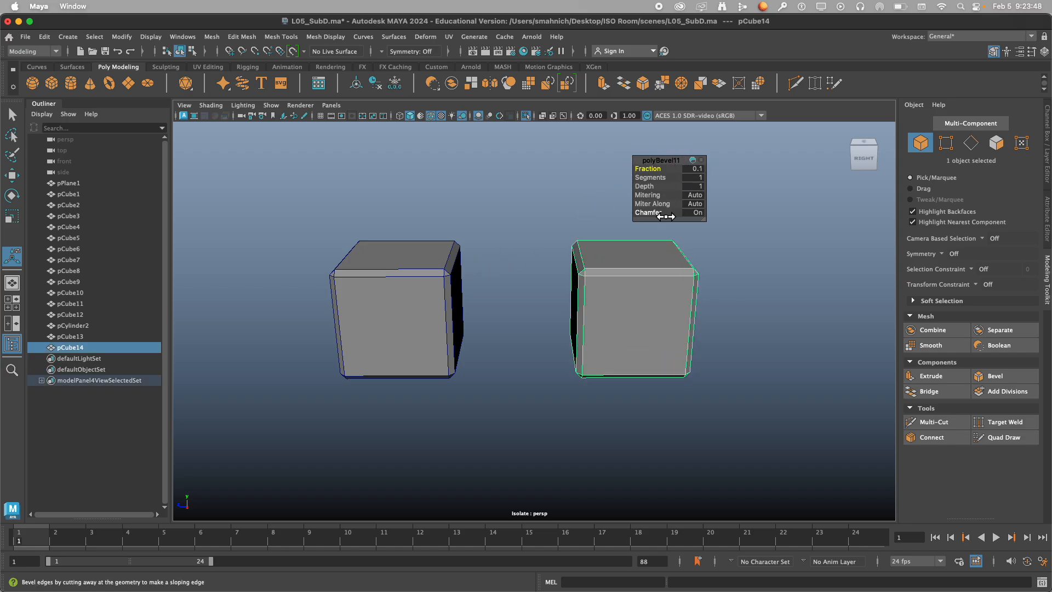
pyautogui.moveTo(662, 218); pyautogui.dragTo(634, 218)
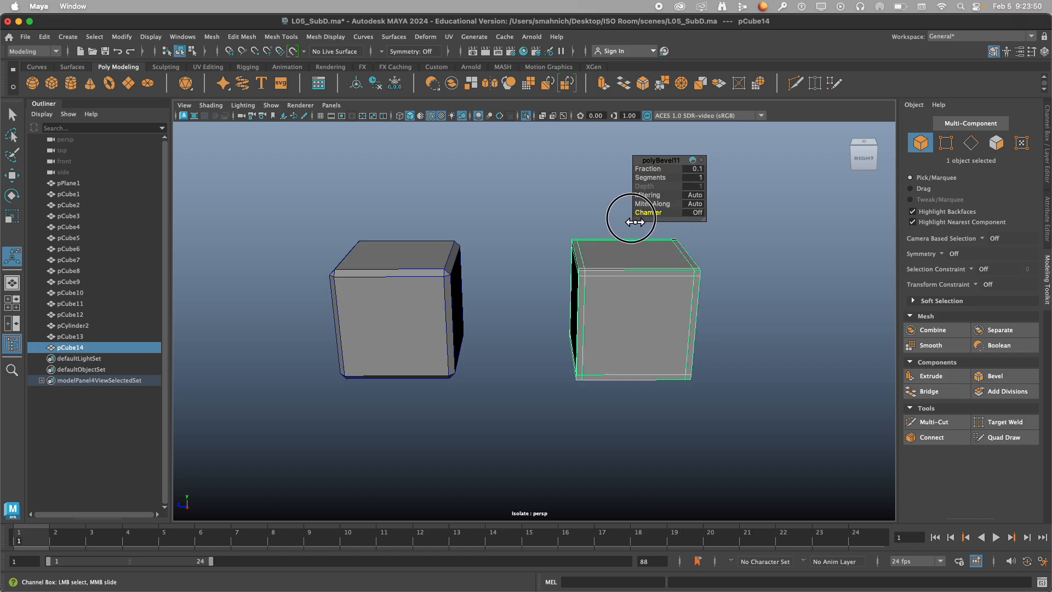
pyautogui.click(505, 263)
# Examine how the edges and corners of the unchamfered bevel differ from those of the chamfered cube, from several angles.
pyautogui.keyDown('alt'); pyautogui.moveTo(535, 256); pyautogui.dragTo(548, 246); pyautogui.keyUp('alt')
pyautogui.keyDown('alt'); pyautogui.moveTo(548, 244); pyautogui.dragTo(653, 247, button='right'); pyautogui.keyUp('alt')
pyautogui.keyDown('alt'); pyautogui.moveTo(653, 248); pyautogui.dragTo(504, 284, button='middle'); pyautogui.keyUp('alt')
pyautogui.keyDown('alt'); pyautogui.moveTo(505, 284); pyautogui.dragTo(554, 277); pyautogui.keyUp('alt')
pyautogui.keyDown('alt'); pyautogui.moveTo(465, 275); pyautogui.dragTo(517, 275, button='right'); pyautogui.keyUp('alt')
pyautogui.keyDown('alt'); pyautogui.moveTo(493, 266); pyautogui.dragTo(557, 305, button='middle'); pyautogui.keyUp('alt')
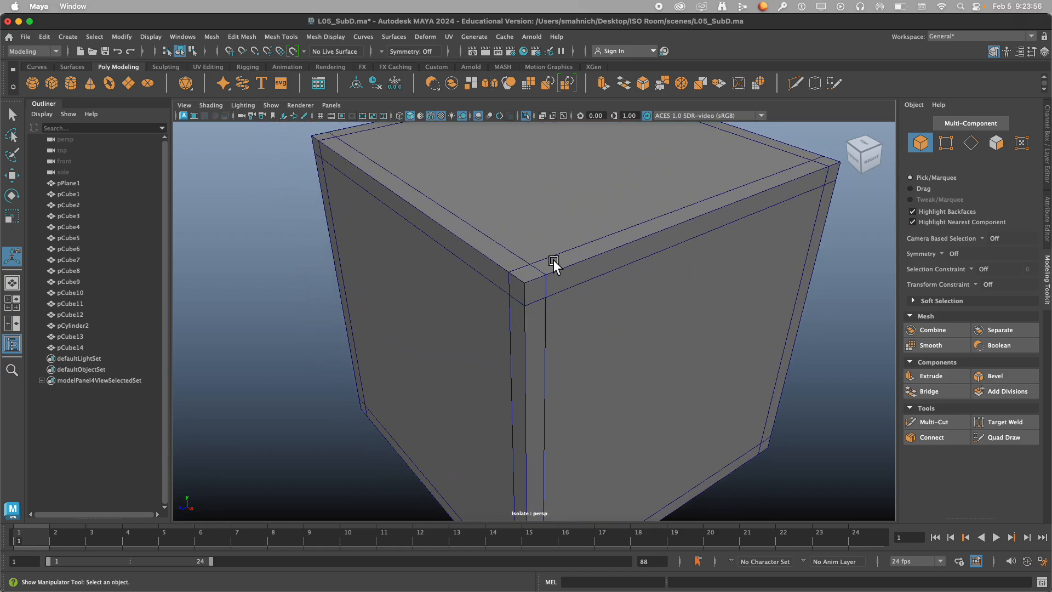
pyautogui.scroll(-10, 602, 304)
pyautogui.keyDown('alt'); pyautogui.moveTo(601, 312); pyautogui.dragTo(551, 306); pyautogui.keyUp('alt')
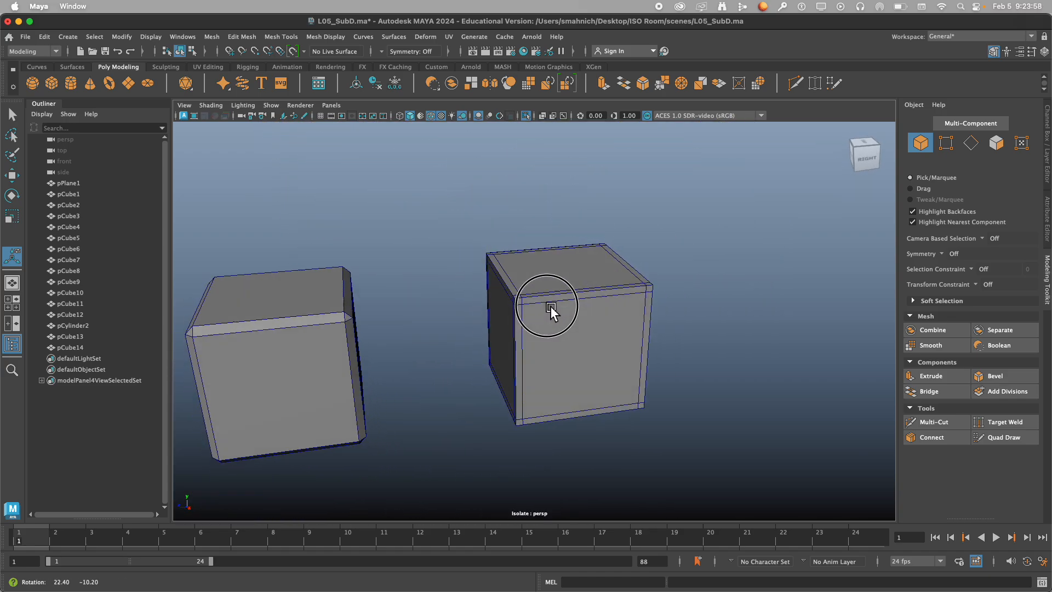
pyautogui.keyDown('alt'); pyautogui.moveTo(503, 321); pyautogui.dragTo(635, 263, button='middle'); pyautogui.keyUp('alt')
pyautogui.keyDown('alt'); pyautogui.moveTo(603, 273); pyautogui.dragTo(543, 283); pyautogui.keyUp('alt')
pyautogui.scroll(-6, 561, 283)
pyautogui.scroll(5, 547, 284)
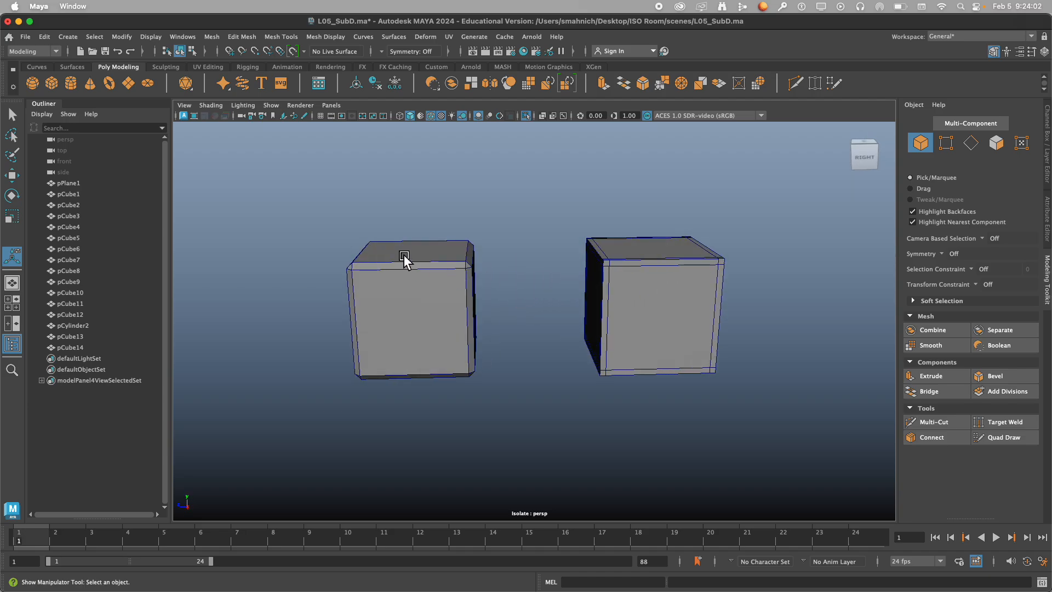
# Display the chamfered cube in smooth preview and inspect it alongside the unsmoothed, unchamfered cube.
pyautogui.click(431, 271)
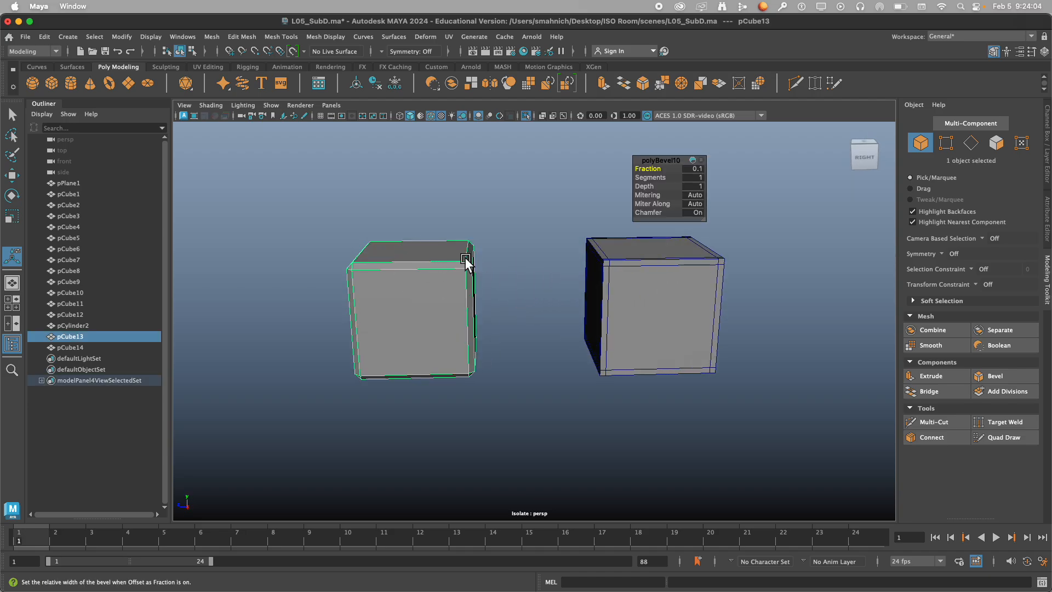
pyautogui.press('3')
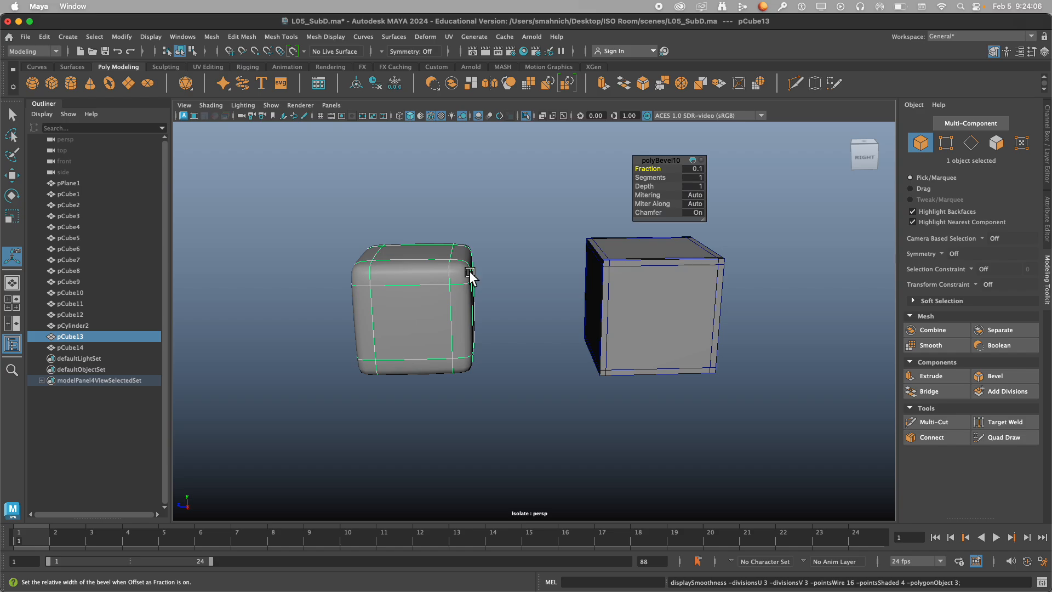
pyautogui.moveTo(460, 280)
pyautogui.keyDown('alt'); pyautogui.mouseDown()
pyautogui.moveTo(517, 277)
pyautogui.moveTo(426, 284)
pyautogui.moveTo(452, 283)
pyautogui.mouseUp(); pyautogui.keyUp('alt')
pyautogui.keyDown('alt'); pyautogui.moveTo(452, 282); pyautogui.dragTo(663, 279, button='right'); pyautogui.keyUp('alt')
pyautogui.keyDown('alt'); pyautogui.moveTo(663, 278); pyautogui.dragTo(428, 355, button='middle'); pyautogui.keyUp('alt')
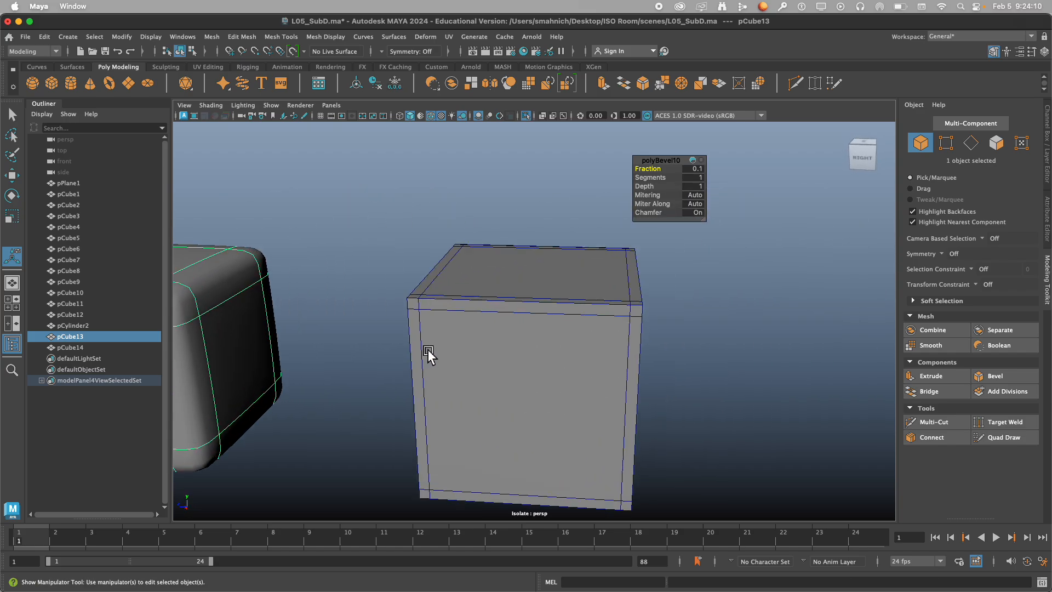
pyautogui.keyDown('alt'); pyautogui.moveTo(429, 355); pyautogui.dragTo(461, 305); pyautogui.keyUp('alt')
pyautogui.scroll(-5, 434, 346)
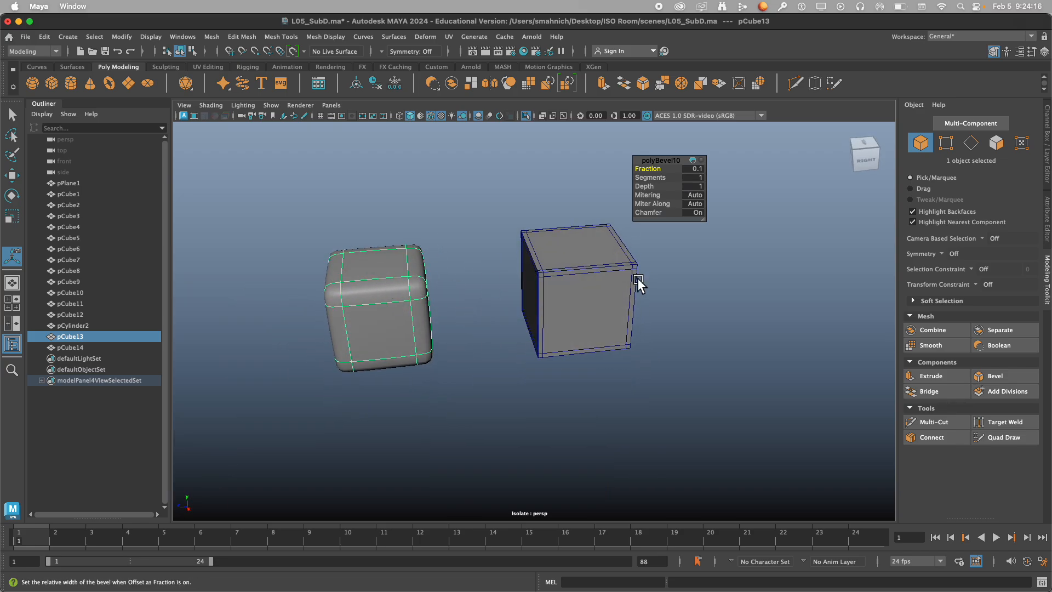
# Display the unchamfered cube in smooth preview and compare its corners with those of the smoothed chamfered cube.
pyautogui.click(591, 278)
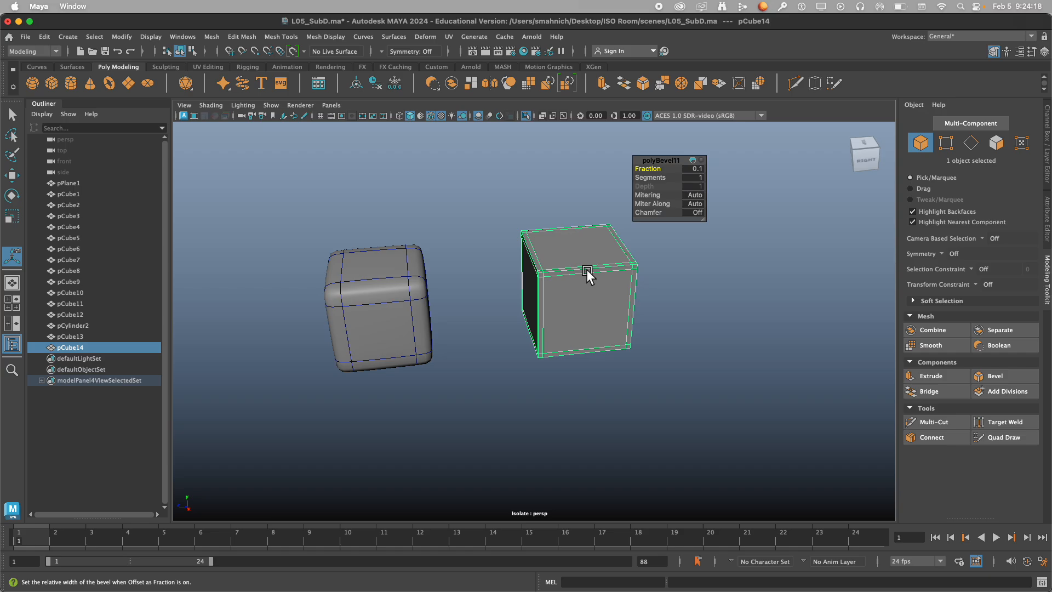
pyautogui.press('3')
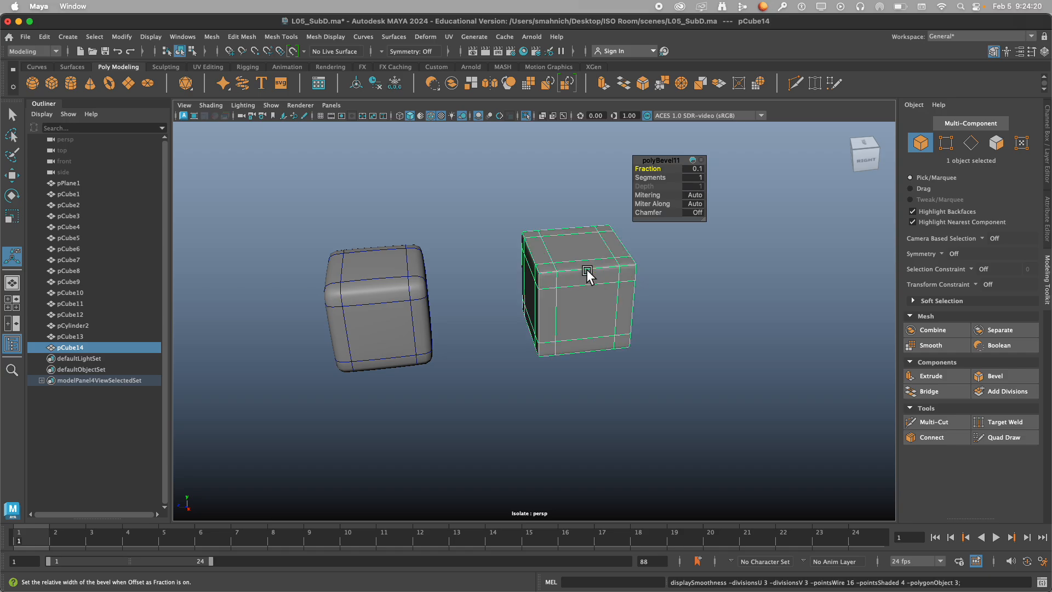
pyautogui.keyDown('alt'); pyautogui.moveTo(536, 263); pyautogui.dragTo(564, 255); pyautogui.keyUp('alt')
pyautogui.click(461, 274)
pyautogui.scroll(-5, 452, 282)
pyautogui.keyDown('alt'); pyautogui.moveTo(452, 282); pyautogui.dragTo(446, 275); pyautogui.keyUp('alt')
pyautogui.keyDown('alt'); pyautogui.moveTo(446, 275); pyautogui.dragTo(469, 294, button='middle'); pyautogui.keyUp('alt')
pyautogui.keyDown('alt'); pyautogui.moveTo(469, 294); pyautogui.dragTo(466, 289); pyautogui.keyUp('alt')
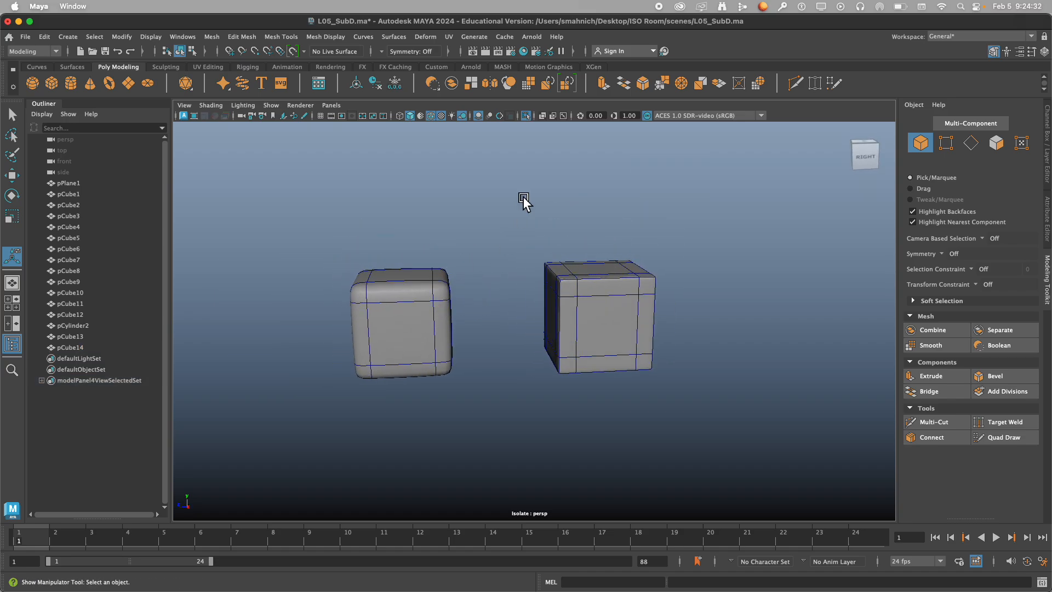
# Check the bevel settings of both cubes, then turn the duplicate's Chamfer on and off again to compare the smoothed corners.
pyautogui.click(426, 287)
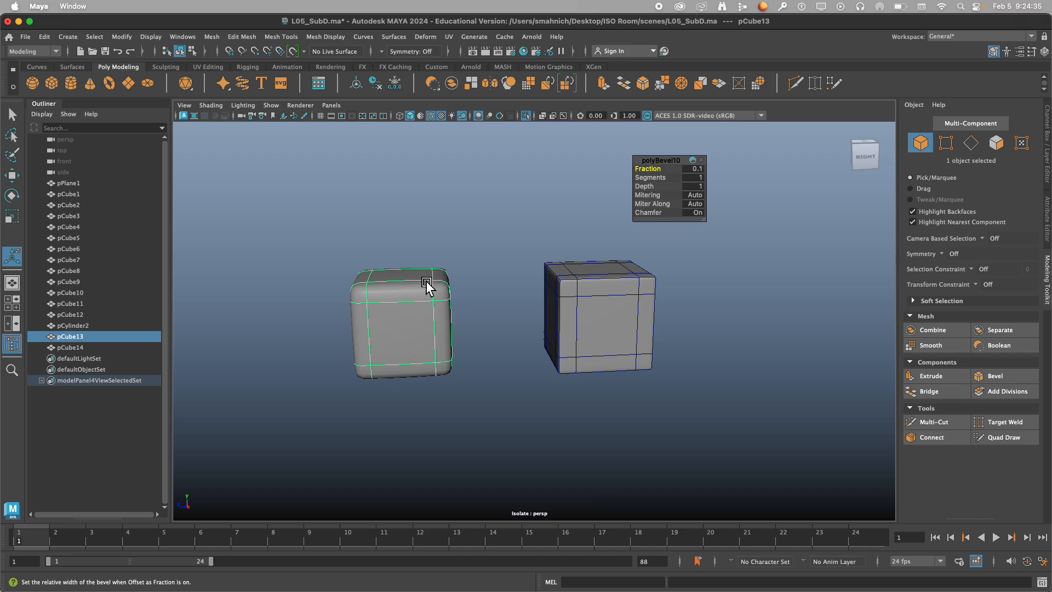
pyautogui.click(567, 288)
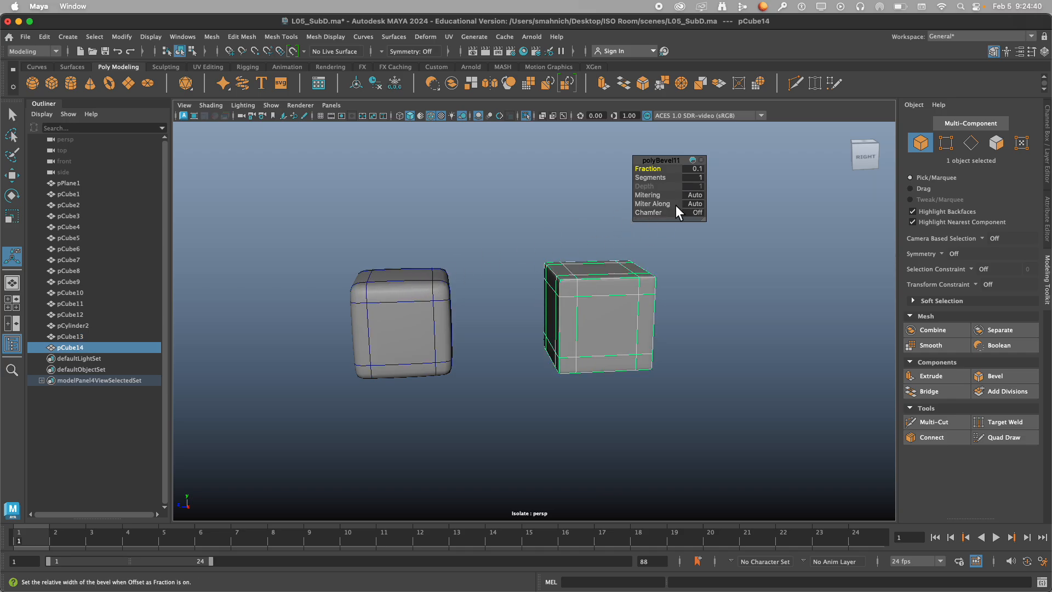
pyautogui.click(663, 214)
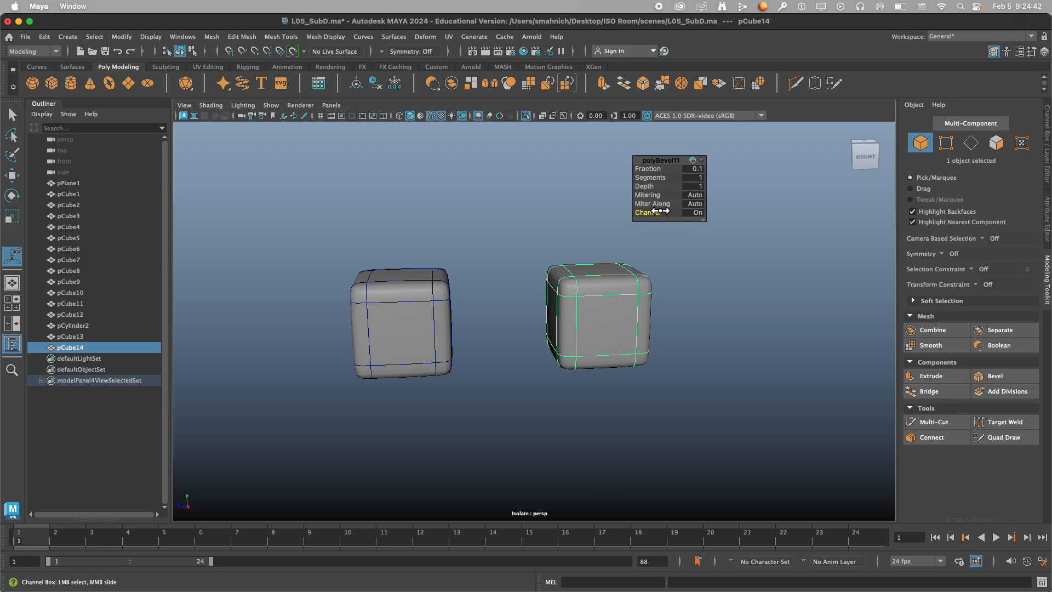
pyautogui.click(660, 213)
pyautogui.click(490, 269)
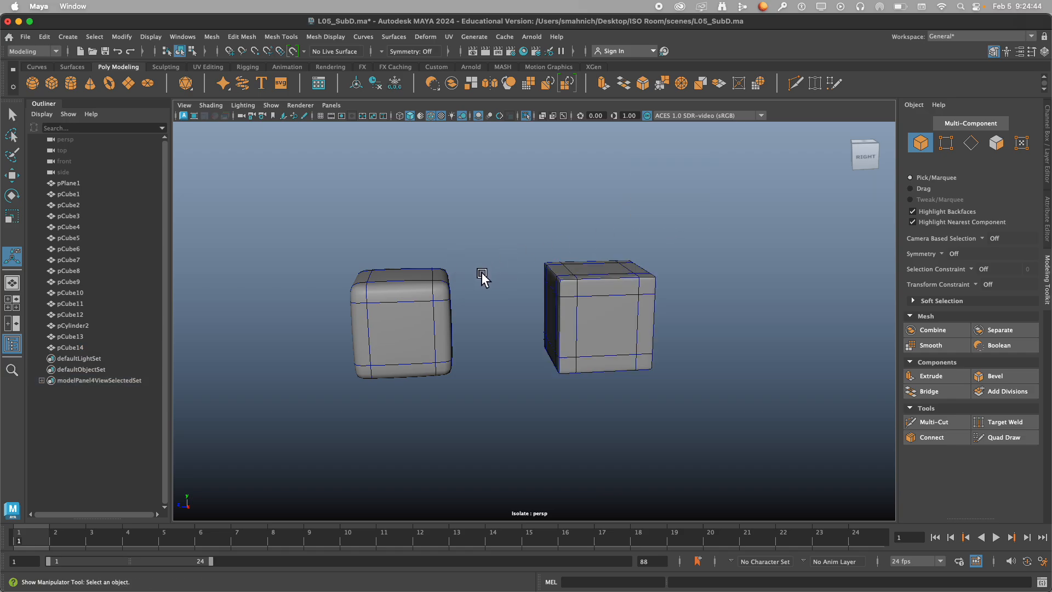
# Delete both beveled test cubes from the isolated view.
pyautogui.keyDown('alt'); pyautogui.moveTo(481, 272); pyautogui.dragTo(485, 280); pyautogui.keyUp('alt')
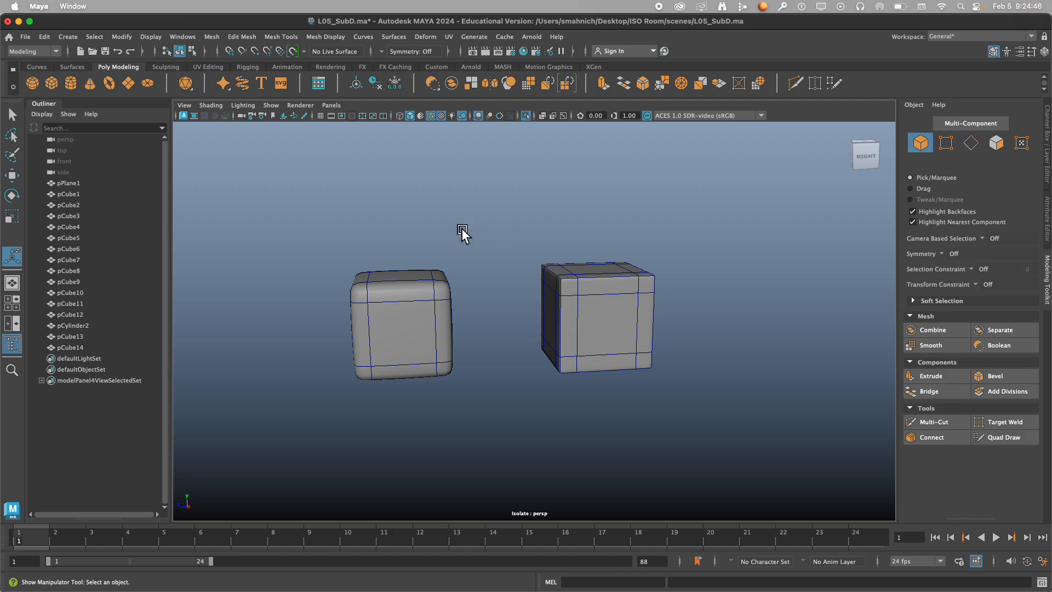
pyautogui.moveTo(340, 219); pyautogui.dragTo(826, 452)
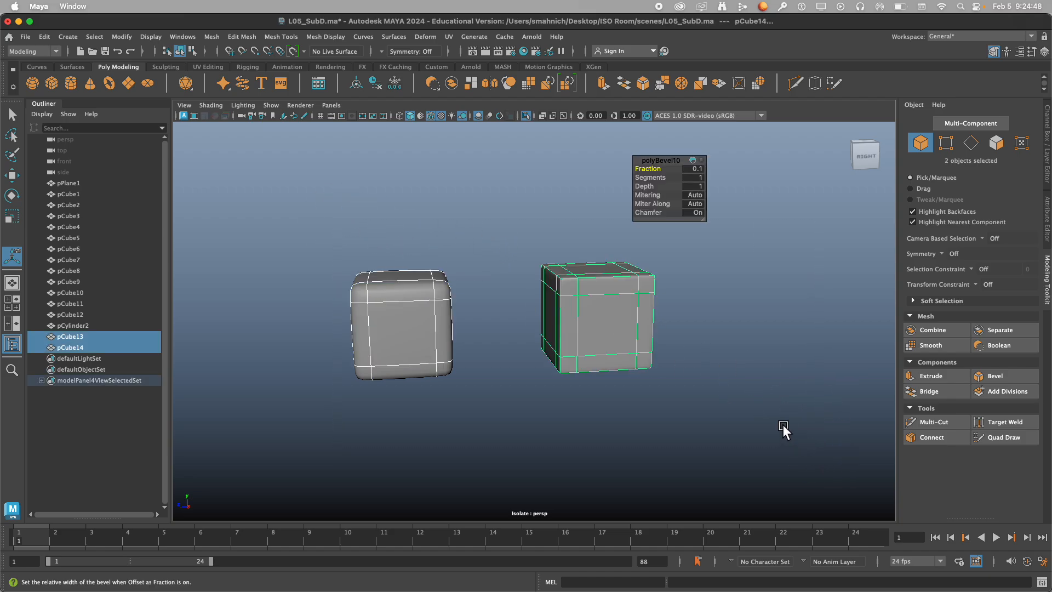
pyautogui.press('Delete')
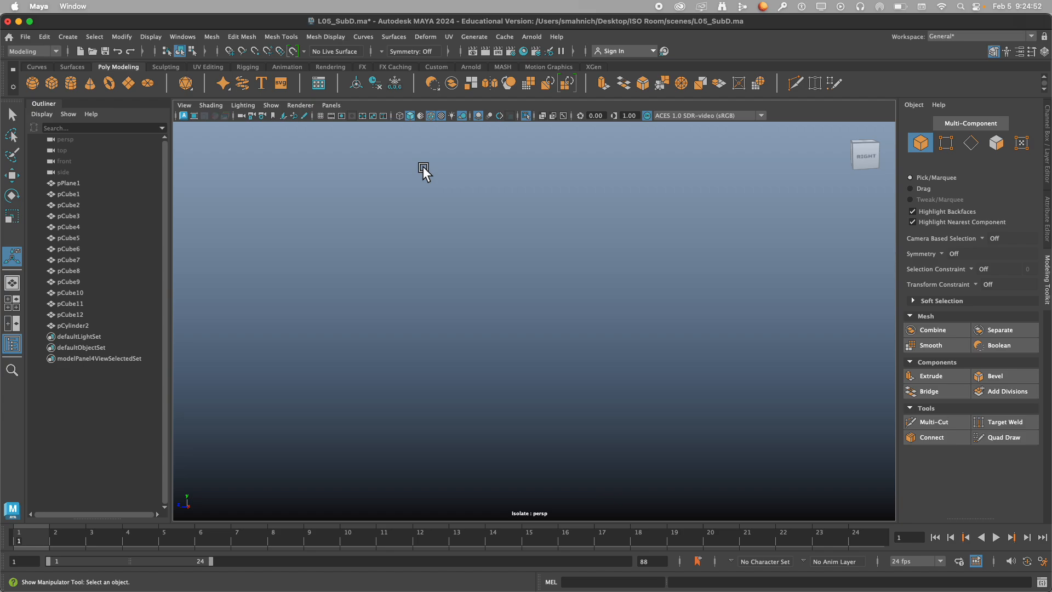
# Create a fresh polygon cube with default dimensions in the isolated view.
pyautogui.click(52, 86)
pyautogui.scroll(-5, 435, 347)
pyautogui.scroll(3, 438, 346)
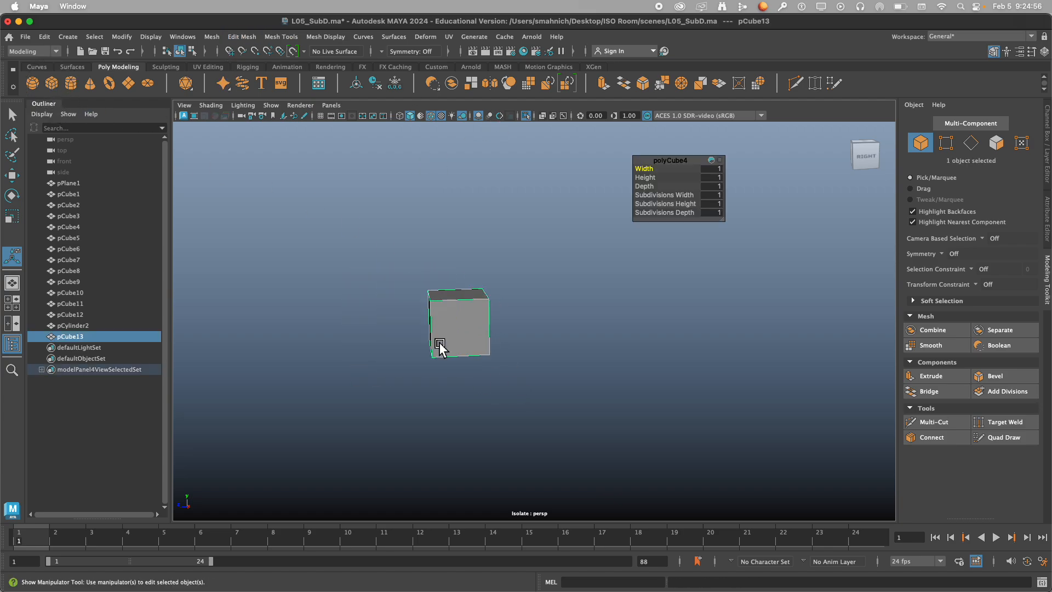
pyautogui.keyDown('alt'); pyautogui.moveTo(430, 343); pyautogui.dragTo(485, 342); pyautogui.keyUp('alt')
pyautogui.scroll(3, 485, 342)
pyautogui.scroll(-3, 486, 342)
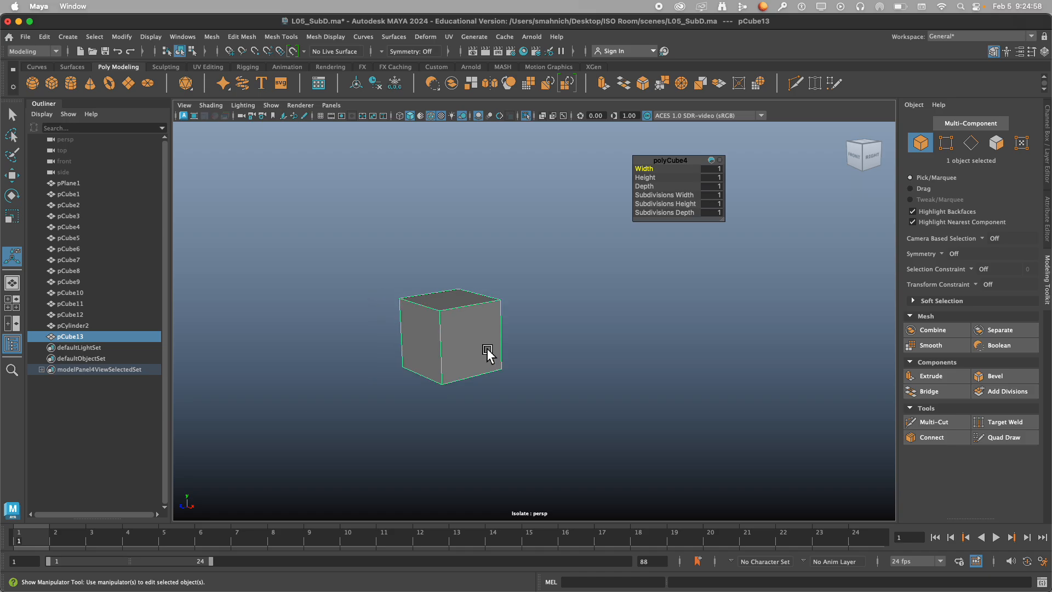
# Extrude the new cube's positive-X face outward with the Move tool to about X 1.77.
pyautogui.keyDown('alt'); pyautogui.moveTo(487, 347); pyautogui.dragTo(403, 314, button='middle'); pyautogui.keyUp('alt')
pyautogui.keyDown('alt'); pyautogui.moveTo(416, 318); pyautogui.dragTo(385, 334); pyautogui.keyUp('alt')
pyautogui.click(12, 175)
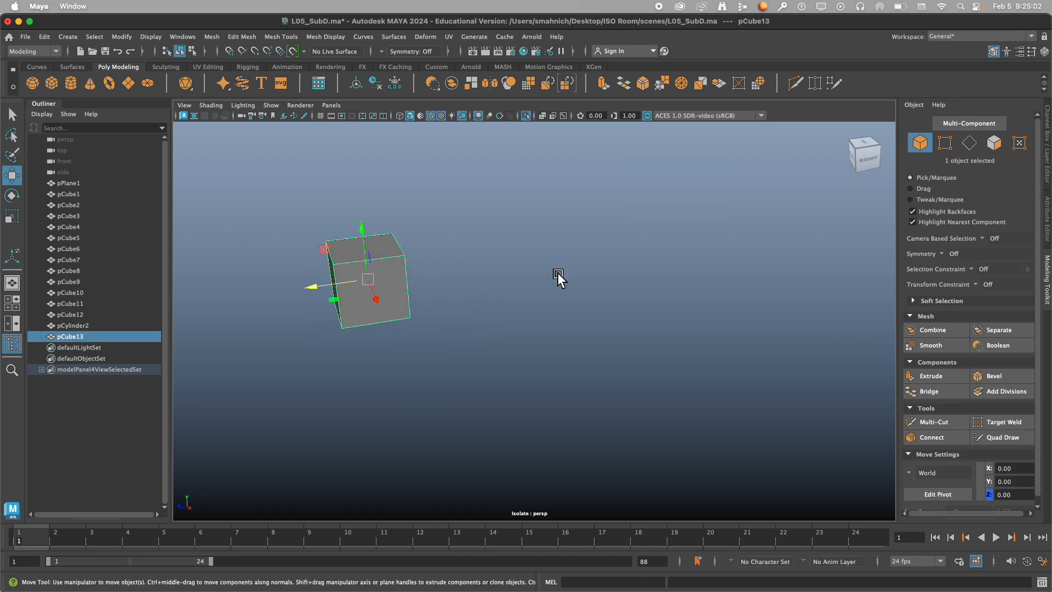
pyautogui.rightClick(549, 275)
pyautogui.moveTo(549, 276); pyautogui.dragTo(549, 310, button='right')
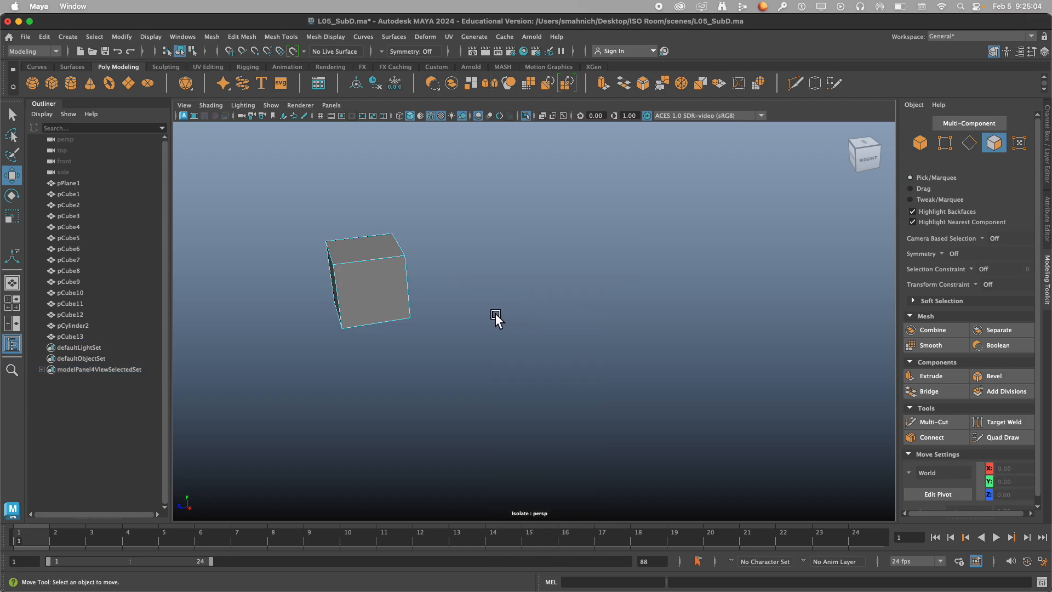
pyautogui.keyDown('alt'); pyautogui.moveTo(475, 343); pyautogui.dragTo(549, 340, button='middle'); pyautogui.keyUp('alt')
pyautogui.keyDown('alt'); pyautogui.moveTo(549, 340); pyautogui.dragTo(485, 298); pyautogui.keyUp('alt')
pyautogui.click(458, 292)
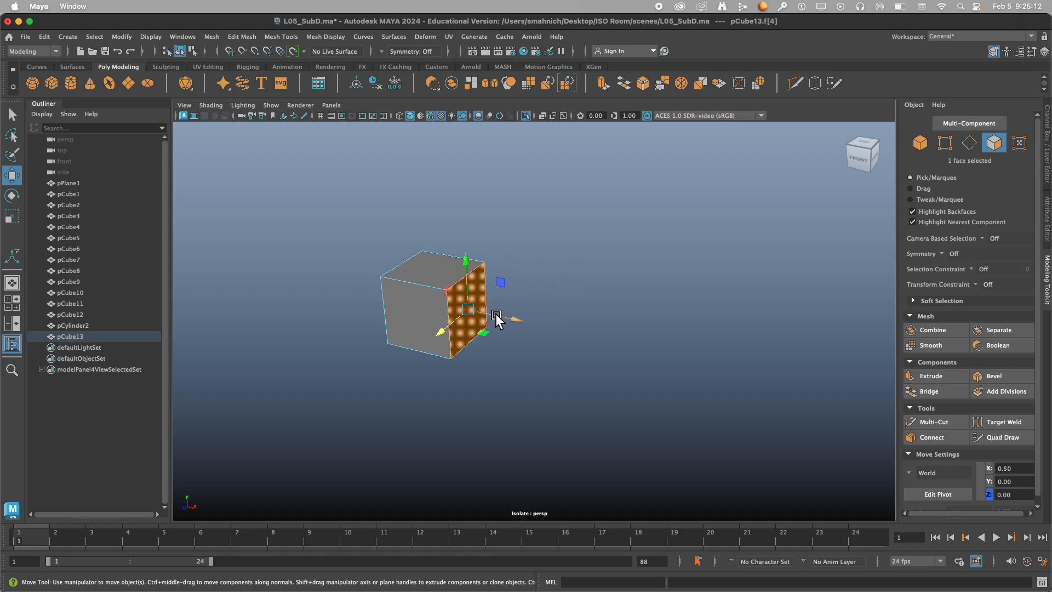
pyautogui.keyDown('shift'); pyautogui.moveTo(521, 325); pyautogui.dragTo(609, 357); pyautogui.keyUp('shift')
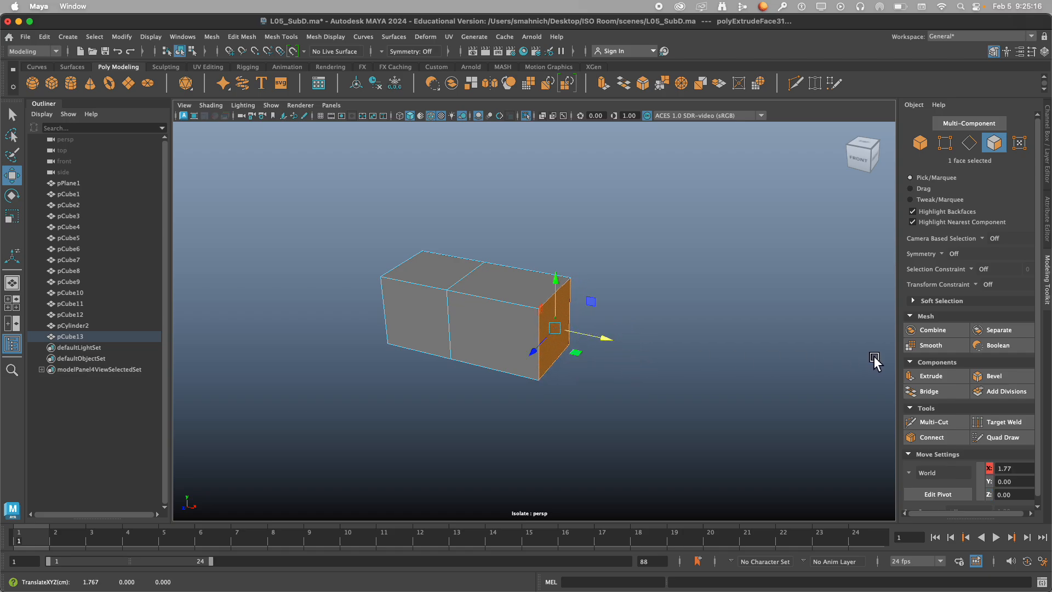
# Extrude the negative-Z side face of the cube's extended section outward with the Move tool to about Z -4.27.
pyautogui.keyDown('alt'); pyautogui.moveTo(812, 309); pyautogui.dragTo(679, 305); pyautogui.keyUp('alt')
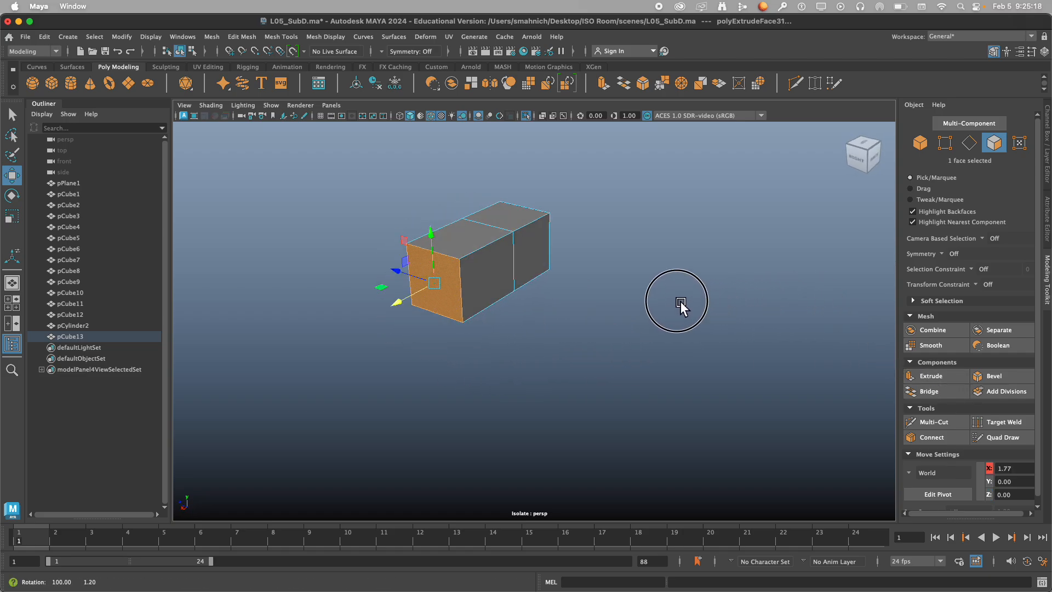
pyautogui.click(522, 301)
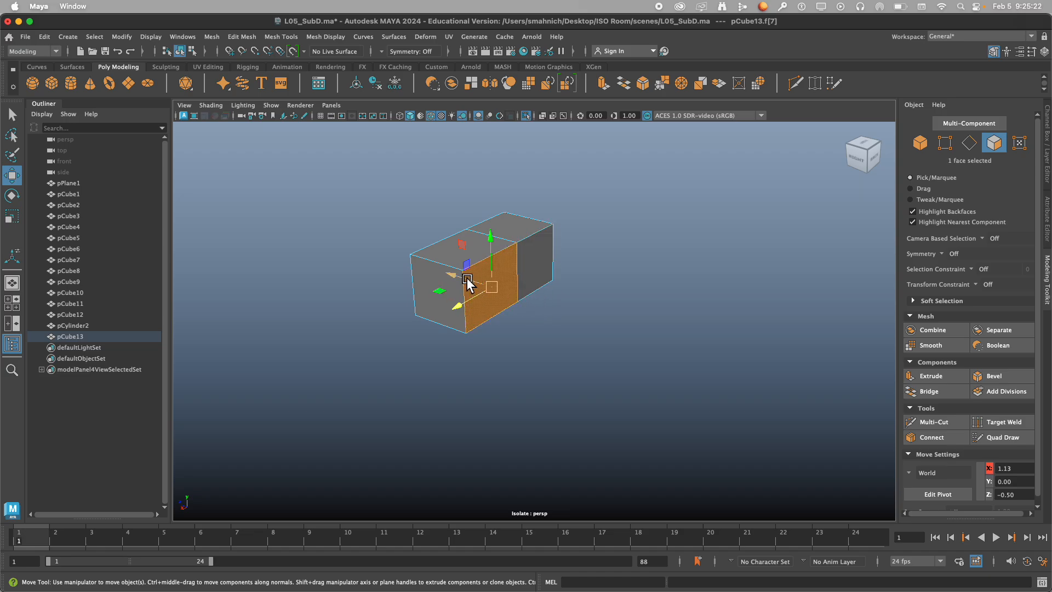
pyautogui.keyDown('shift'); pyautogui.moveTo(458, 276); pyautogui.dragTo(674, 353); pyautogui.keyUp('shift')
pyautogui.keyDown('alt'); pyautogui.moveTo(683, 364); pyautogui.dragTo(568, 345, button='middle'); pyautogui.keyUp('alt')
pyautogui.scroll(2, 568, 344)
pyautogui.keyDown('alt'); pyautogui.moveTo(569, 347); pyautogui.dragTo(547, 344); pyautogui.keyUp('alt')
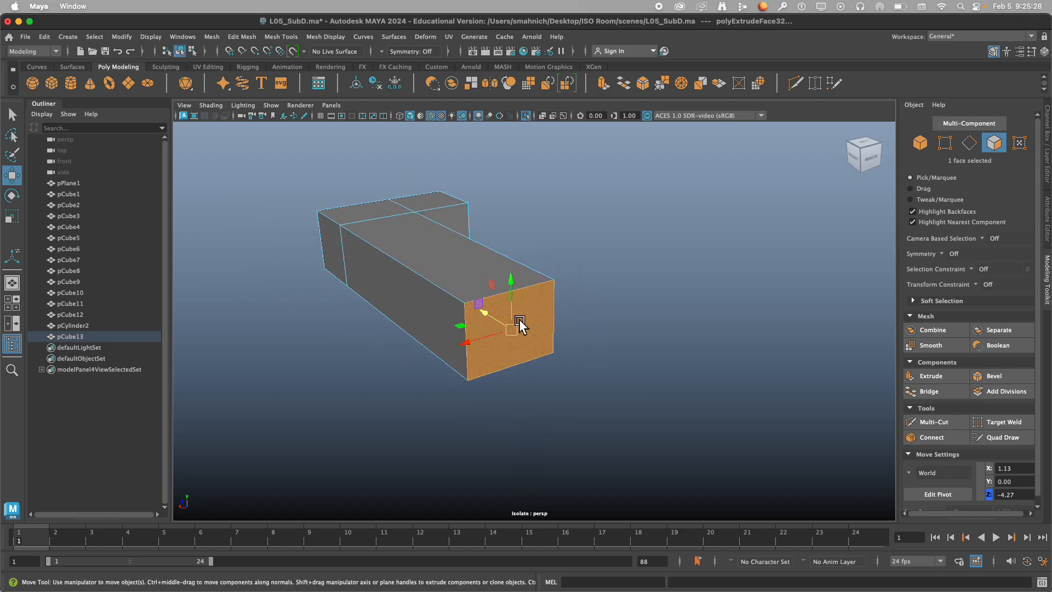
# Scale down the end face of the long extrusion so the arm tapers toward its tip, then return to the Move tool.
pyautogui.press('r')
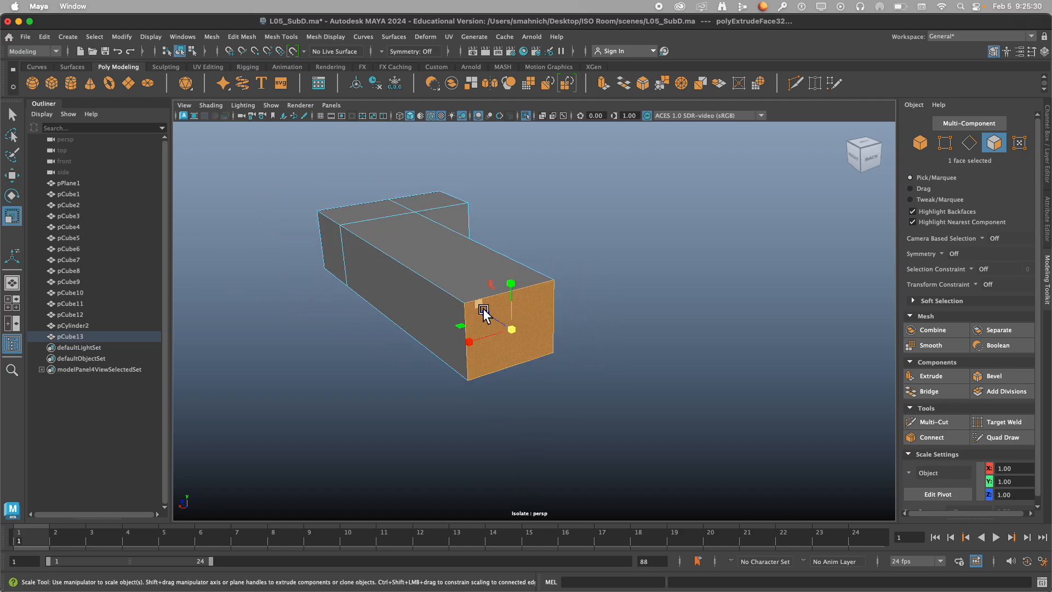
pyautogui.moveTo(485, 313); pyautogui.dragTo(454, 351)
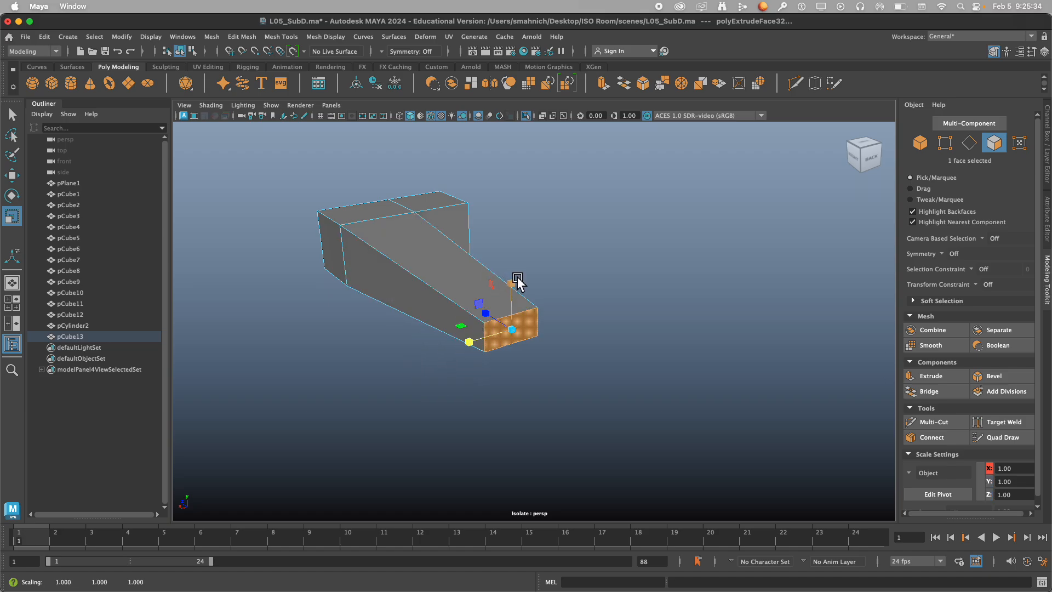
pyautogui.moveTo(517, 282); pyautogui.dragTo(580, 340)
pyautogui.click(506, 248)
pyautogui.press('w')
# Select the whole L-shaped object and inspect it in smooth preview, then return it to the unsmoothed display.
pyautogui.moveTo(581, 341); pyautogui.dragTo(638, 220, button='right')
pyautogui.scroll(-5, 619, 313)
pyautogui.keyDown('alt'); pyautogui.moveTo(619, 313); pyautogui.dragTo(560, 312); pyautogui.keyUp('alt')
pyautogui.click(597, 263)
pyautogui.keyDown('alt'); pyautogui.moveTo(597, 263); pyautogui.dragTo(483, 278); pyautogui.keyUp('alt')
pyautogui.click(483, 278)
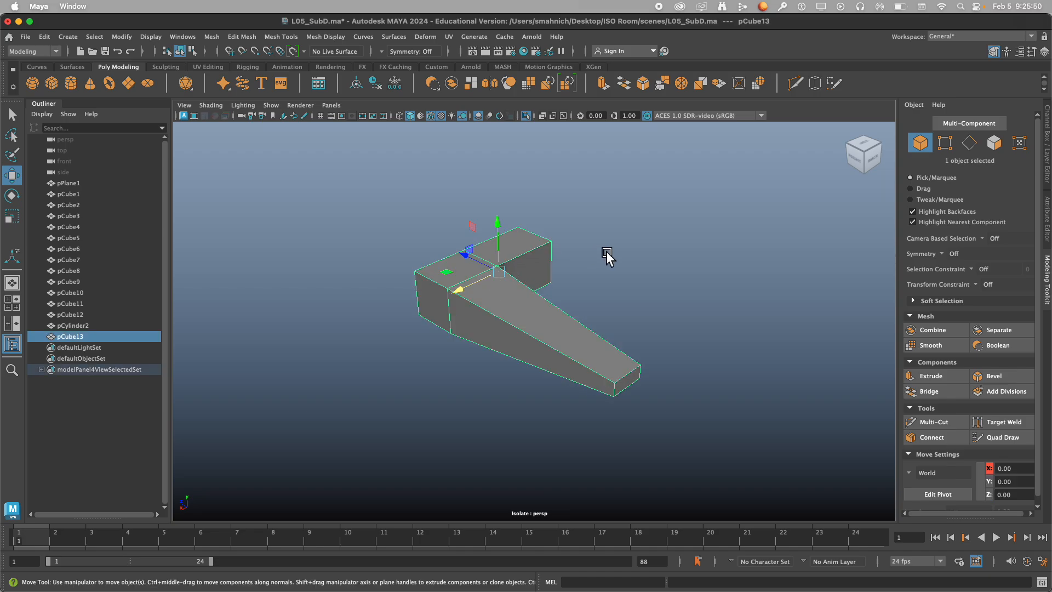
pyautogui.press('3')
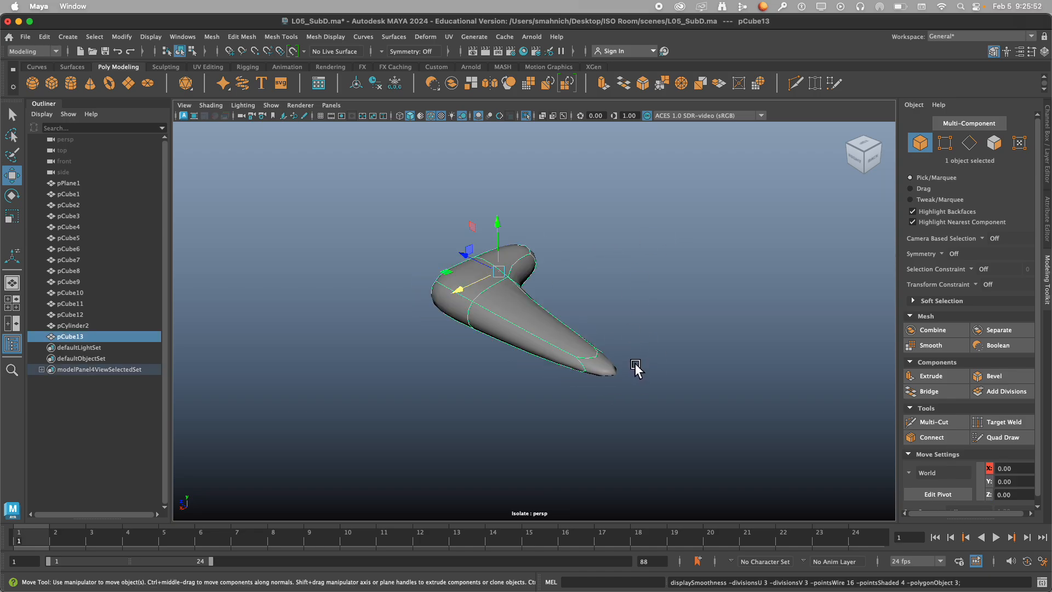
pyautogui.moveTo(631, 365)
pyautogui.keyDown('alt'); pyautogui.mouseDown()
pyautogui.moveTo(557, 353)
pyautogui.moveTo(649, 323)
pyautogui.moveTo(579, 378)
pyautogui.moveTo(620, 360)
pyautogui.moveTo(616, 369)
pyautogui.mouseUp(); pyautogui.keyUp('alt')
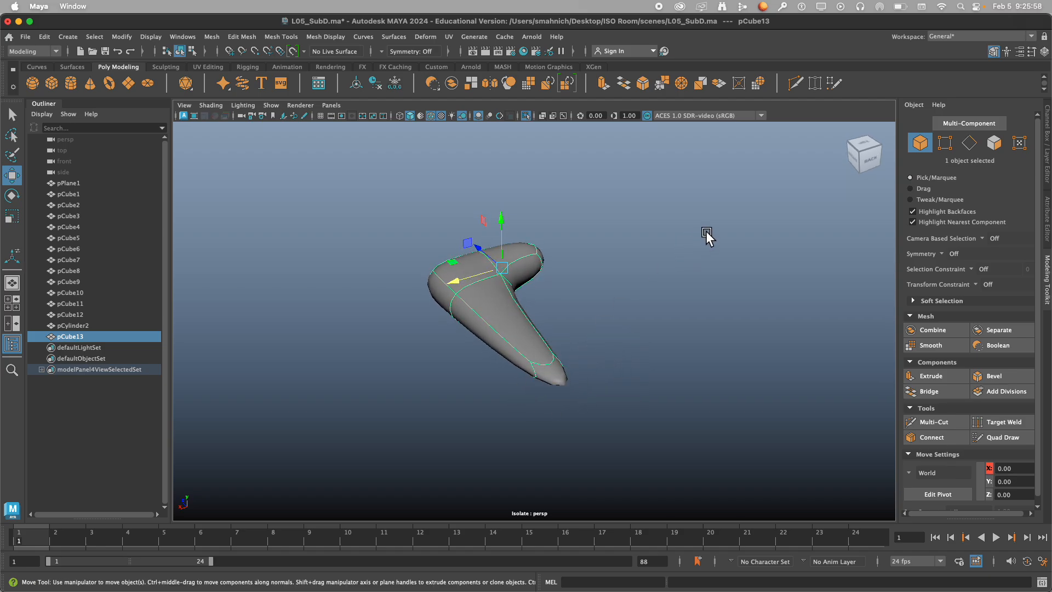
pyautogui.press('1')
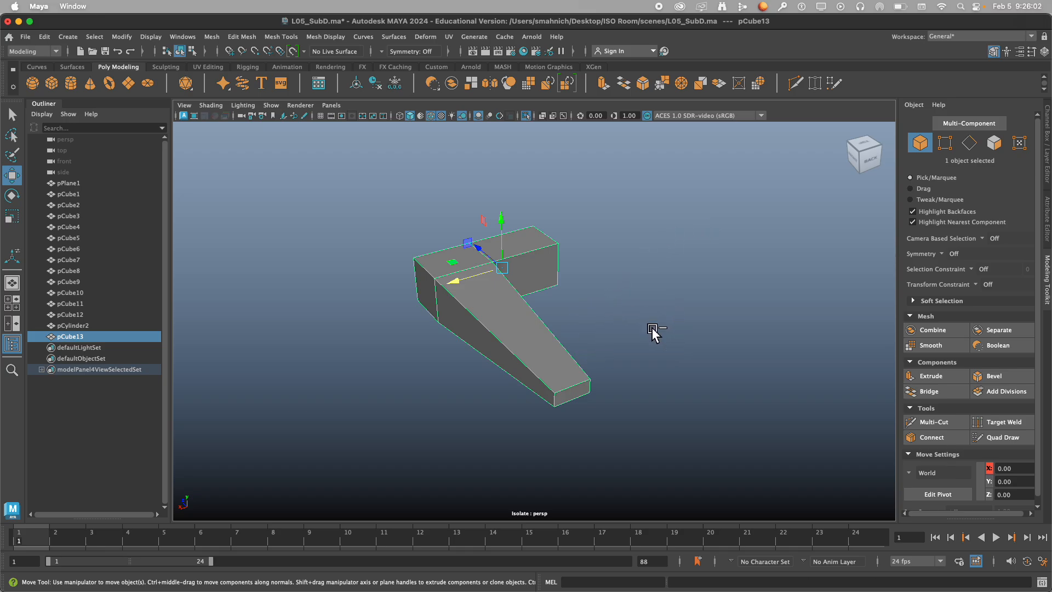
# Examine the tapered arm's narrow end and long edges for where supporting edges are needed.
pyautogui.keyDown('alt'); pyautogui.moveTo(648, 331); pyautogui.dragTo(622, 335); pyautogui.keyUp('alt')
pyautogui.scroll(2, 652, 343)
pyautogui.scroll(8, 684, 352)
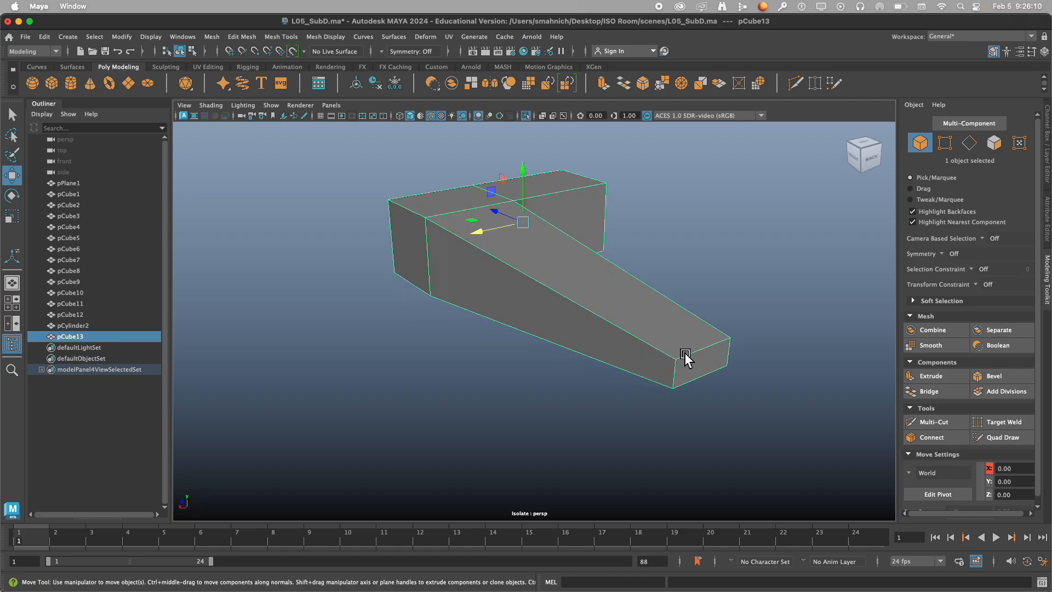
pyautogui.scroll(3, 552, 318)
pyautogui.keyDown('alt'); pyautogui.moveTo(552, 317); pyautogui.dragTo(693, 316); pyautogui.keyUp('alt')
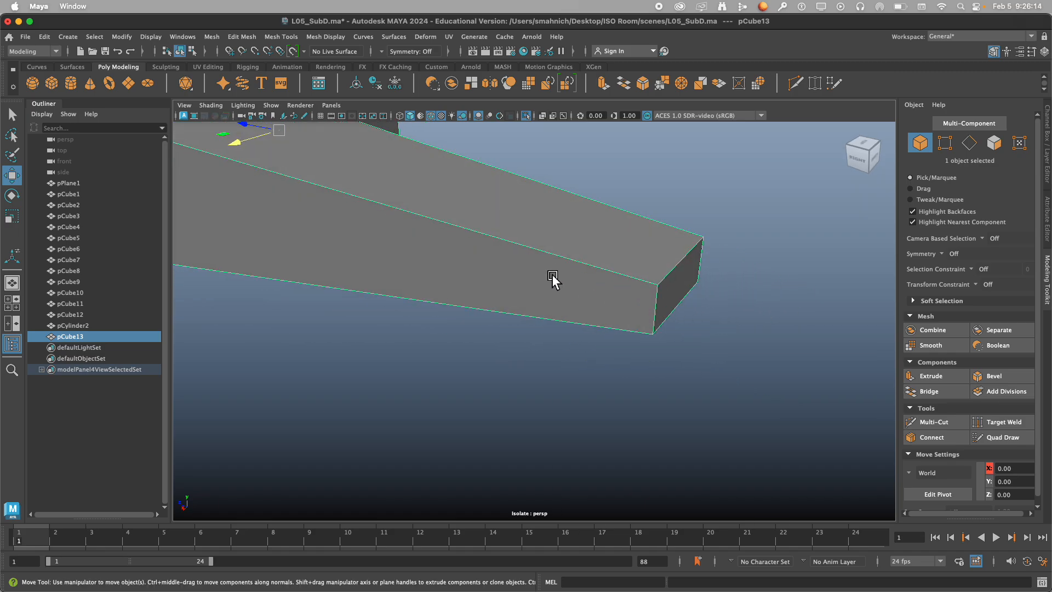
pyautogui.keyDown('alt'); pyautogui.moveTo(553, 275); pyautogui.dragTo(766, 379, button='middle'); pyautogui.keyUp('alt')
pyautogui.scroll(-2, 584, 329)
pyautogui.scroll(-2, 529, 281)
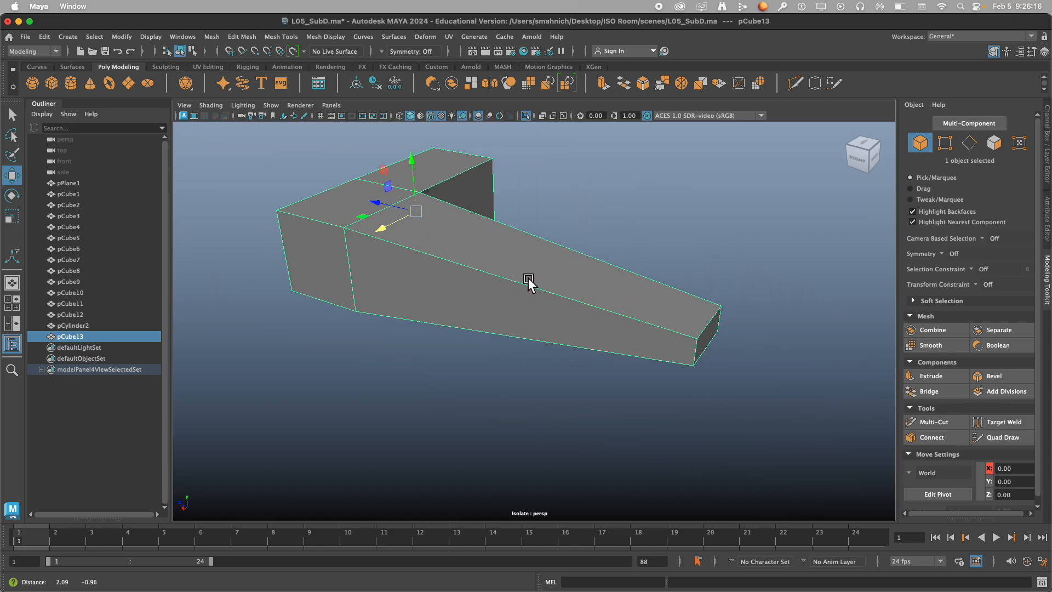
pyautogui.scroll(-1, 545, 291)
pyautogui.scroll(-1, 564, 311)
pyautogui.keyDown('alt'); pyautogui.moveTo(565, 312); pyautogui.dragTo(628, 328, button='middle'); pyautogui.keyUp('alt')
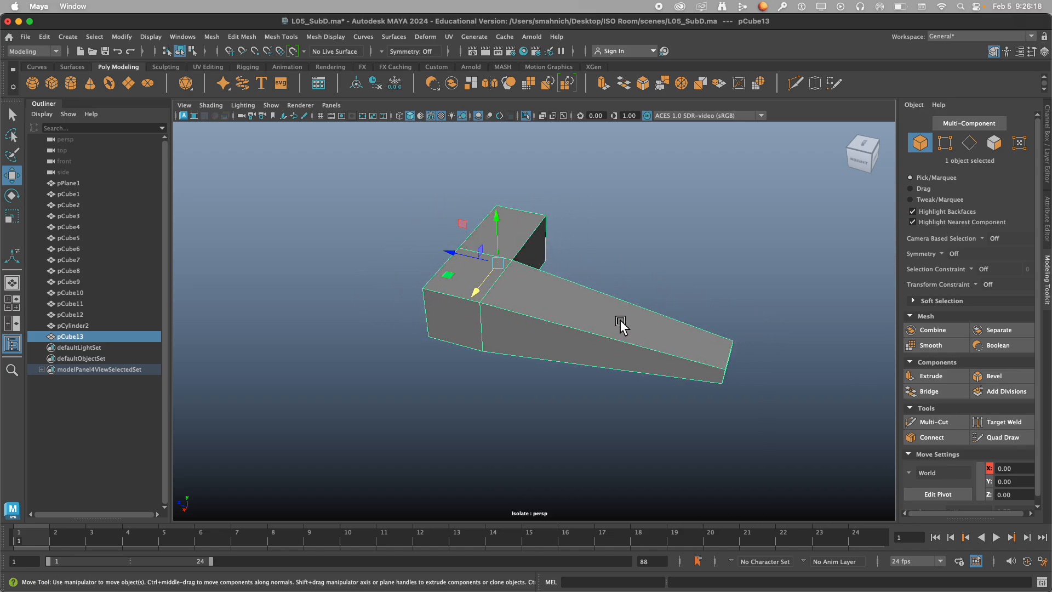
# Insert a supporting edge loop around the tapered arm close to its narrow end with Multi-Cut.
pyautogui.click(945, 423)
pyautogui.keyDown('alt'); pyautogui.moveTo(729, 342); pyautogui.dragTo(694, 322); pyautogui.keyUp('alt')
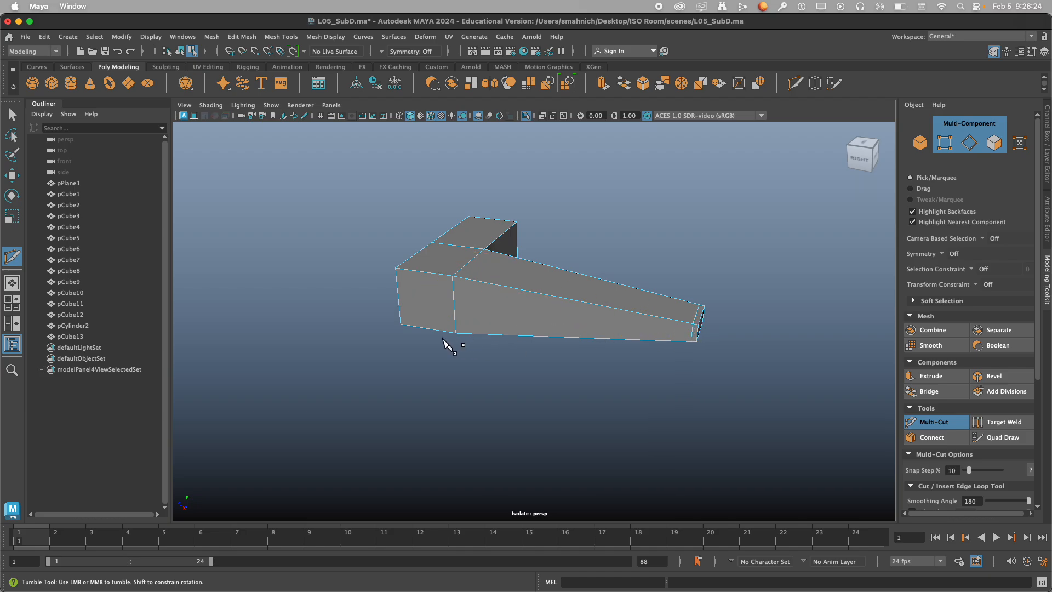
pyautogui.keyDown('alt'); pyautogui.moveTo(714, 285); pyautogui.dragTo(667, 327); pyautogui.keyUp('alt')
pyautogui.keyDown('alt'); pyautogui.moveTo(667, 326); pyautogui.dragTo(674, 341, button='middle'); pyautogui.keyUp('alt')
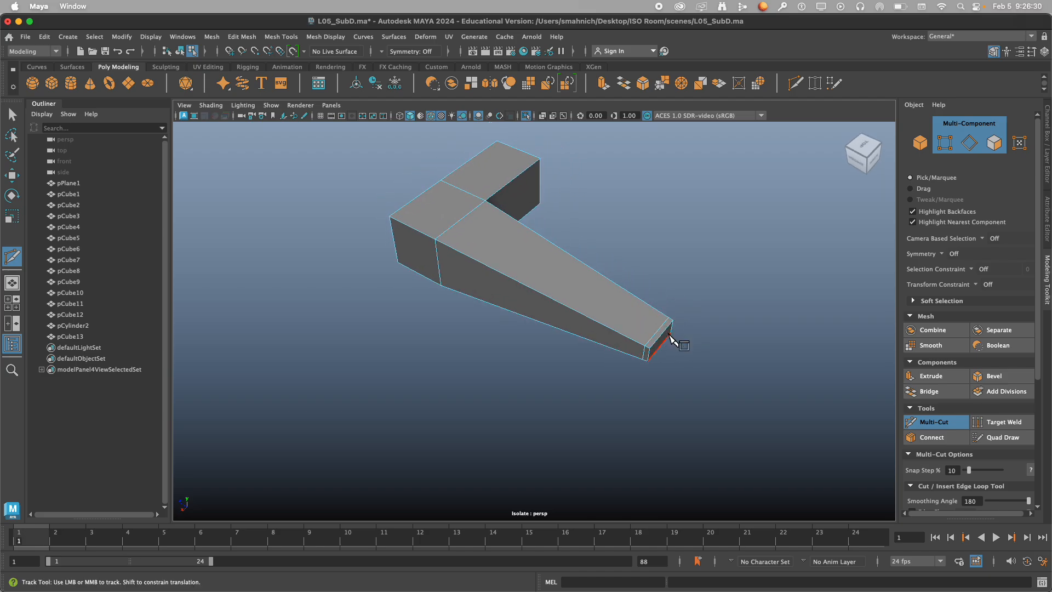
# Compare the unsmoothed and smoothed shapes, then display the smooth preview together with its cage.
pyautogui.press('3')
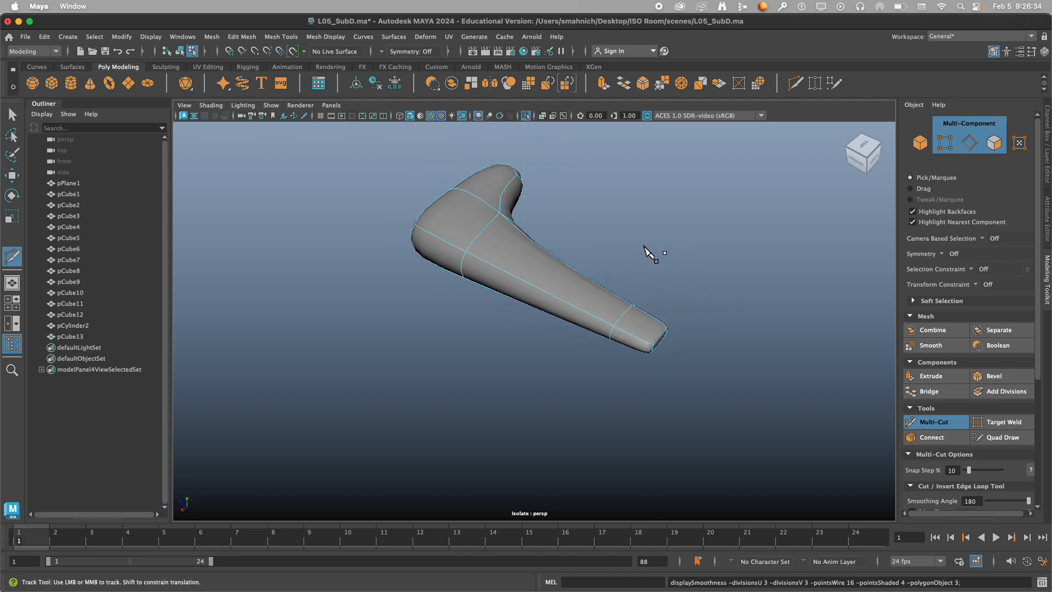
pyautogui.press('1')
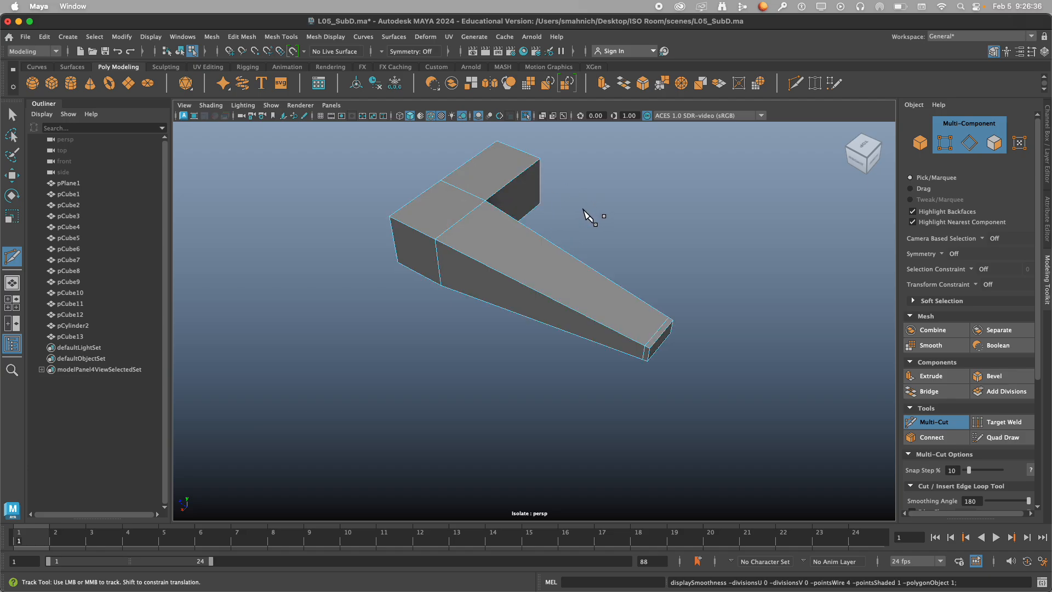
pyautogui.press('3')
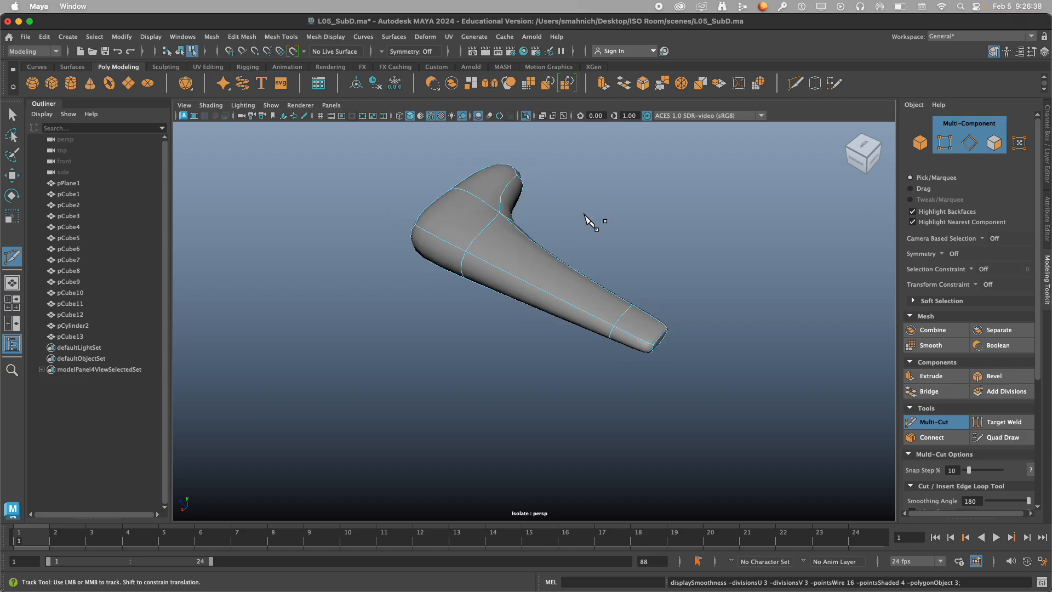
pyautogui.press('1')
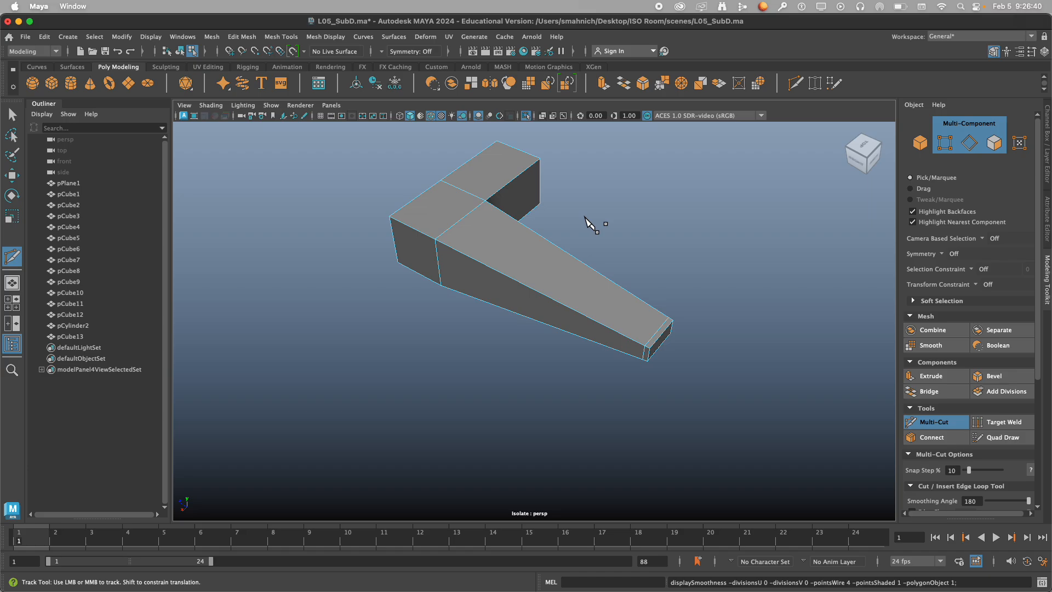
pyautogui.press('2')
pyautogui.press('3')
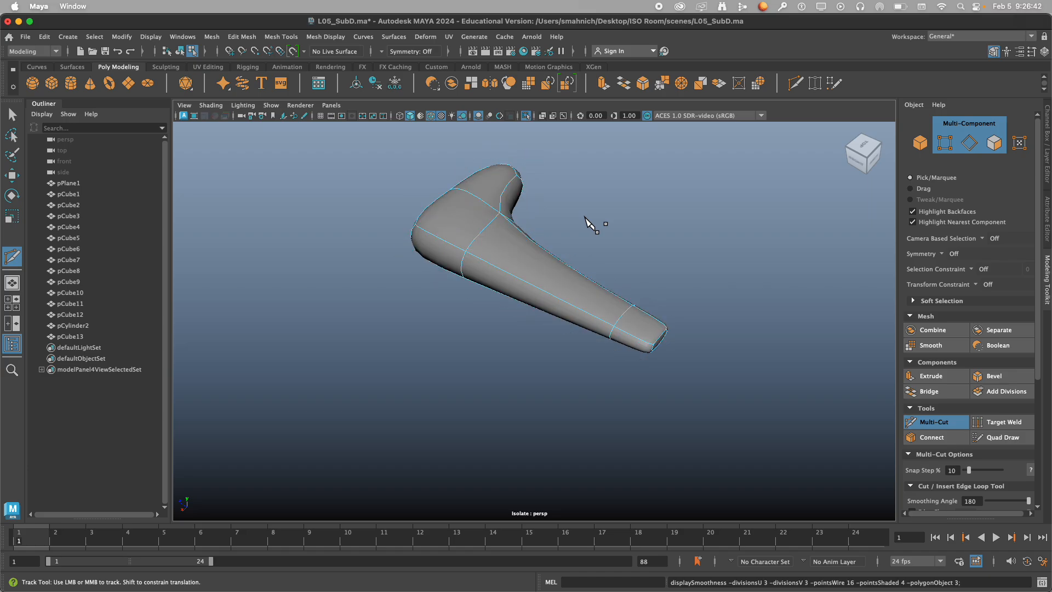
pyautogui.press('2')
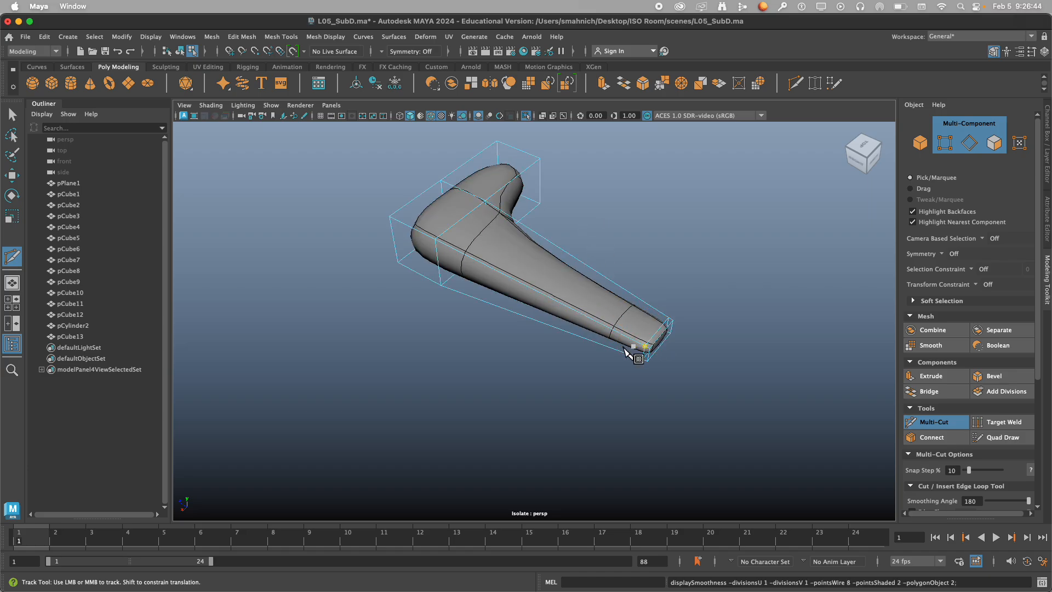
# Insert two lengthwise supporting edge loops on the long tapered arm, one close to each of its side edges.
pyautogui.keyDown('alt'); pyautogui.moveTo(642, 356); pyautogui.dragTo(646, 312); pyautogui.keyUp('alt')
pyautogui.keyDown('alt'); pyautogui.moveTo(646, 312); pyautogui.dragTo(732, 315, button='middle'); pyautogui.keyUp('alt')
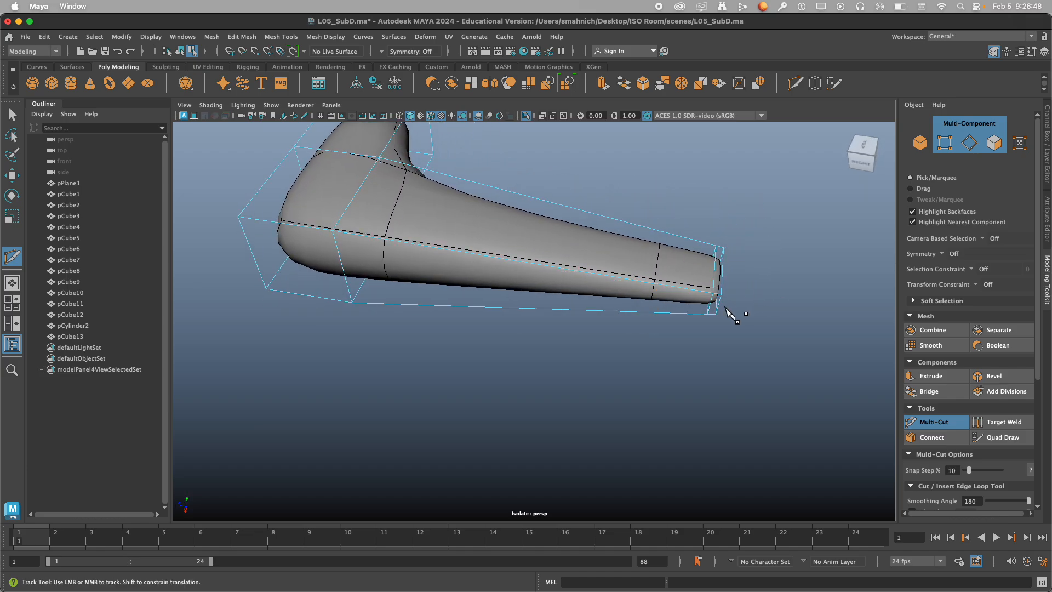
pyautogui.keyDown('alt'); pyautogui.moveTo(716, 301); pyautogui.dragTo(576, 291); pyautogui.keyUp('alt')
pyautogui.keyDown('alt'); pyautogui.moveTo(576, 291); pyautogui.dragTo(572, 356, button='middle'); pyautogui.keyUp('alt')
pyautogui.scroll(3, 602, 340)
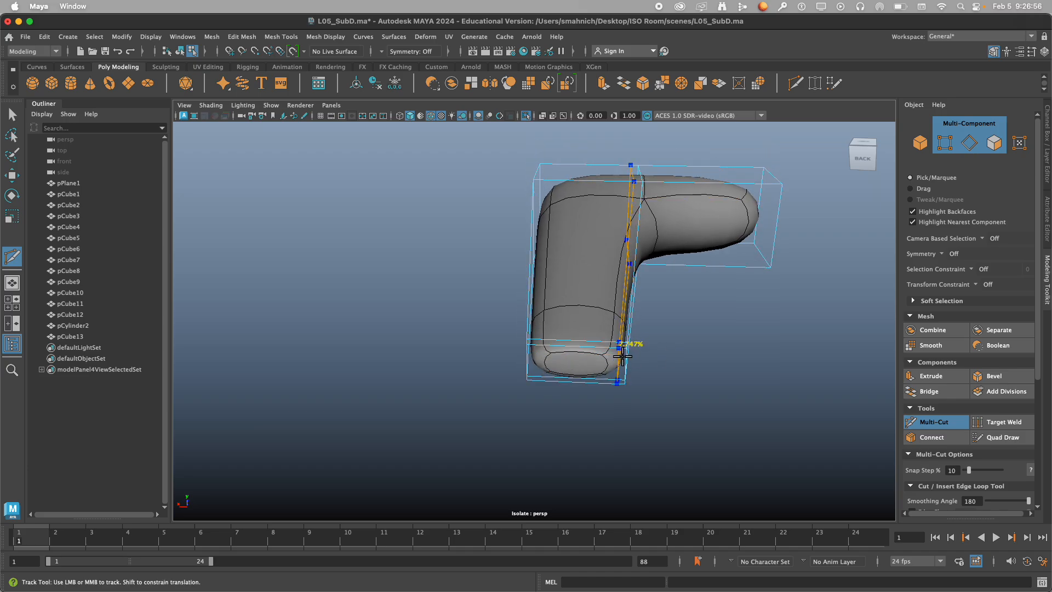
pyautogui.keyDown('ctrl'); pyautogui.click(620, 349); pyautogui.keyUp('ctrl')
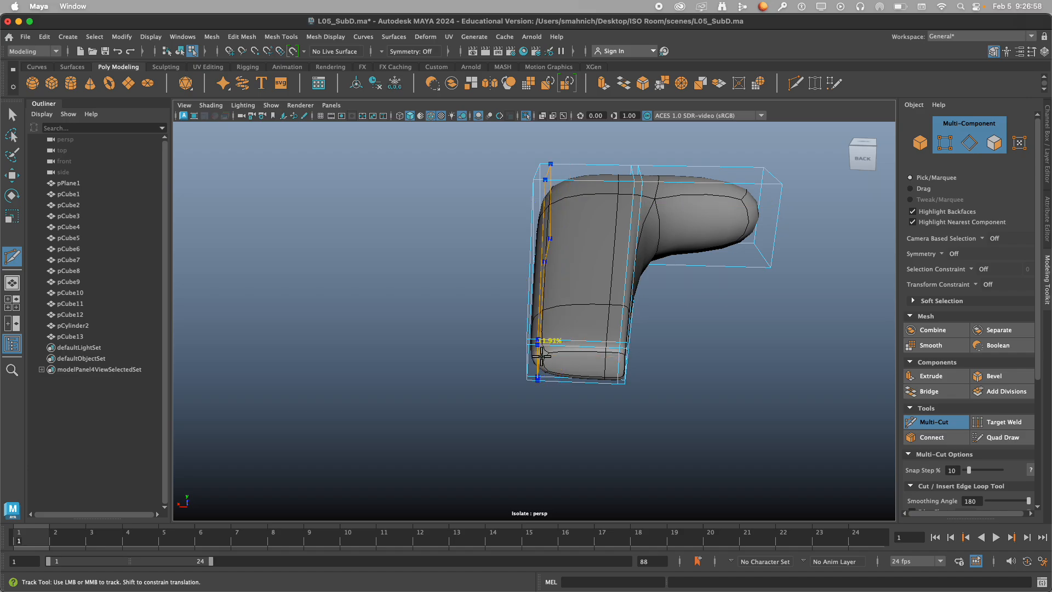
pyautogui.keyDown('ctrl'); pyautogui.click(541, 355); pyautogui.keyUp('ctrl')
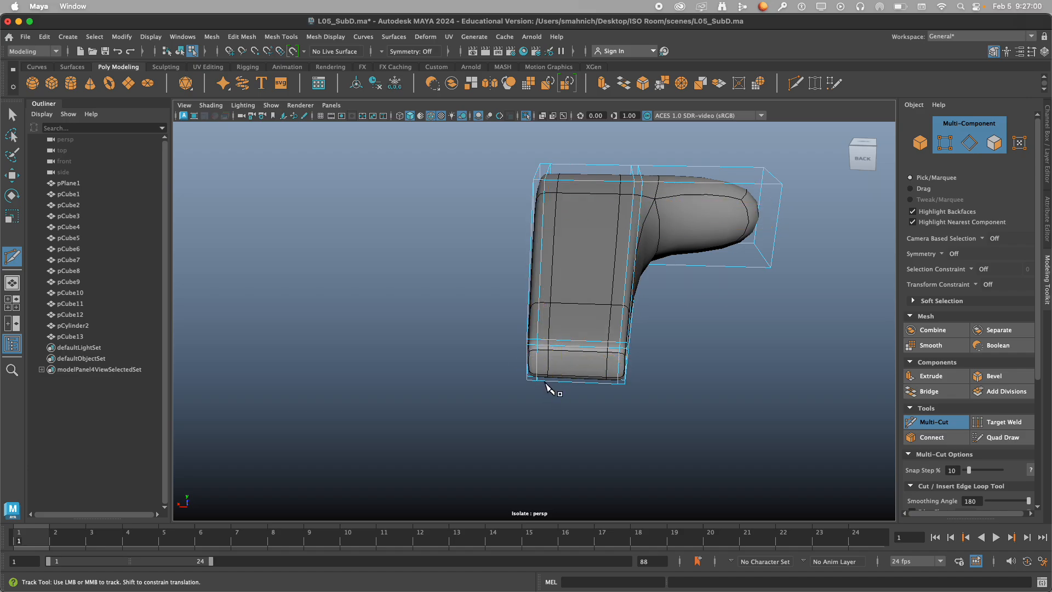
# Insert supporting edge loops close to both long sides of the short block, including one at the tapered arm's base.
pyautogui.keyDown('alt'); pyautogui.moveTo(546, 385); pyautogui.dragTo(570, 388); pyautogui.keyUp('alt')
pyautogui.keyDown('alt'); pyautogui.moveTo(570, 388); pyautogui.dragTo(564, 357, button='right'); pyautogui.keyUp('alt')
pyautogui.keyDown('alt'); pyautogui.moveTo(564, 356); pyautogui.dragTo(579, 452, button='middle'); pyautogui.keyUp('alt')
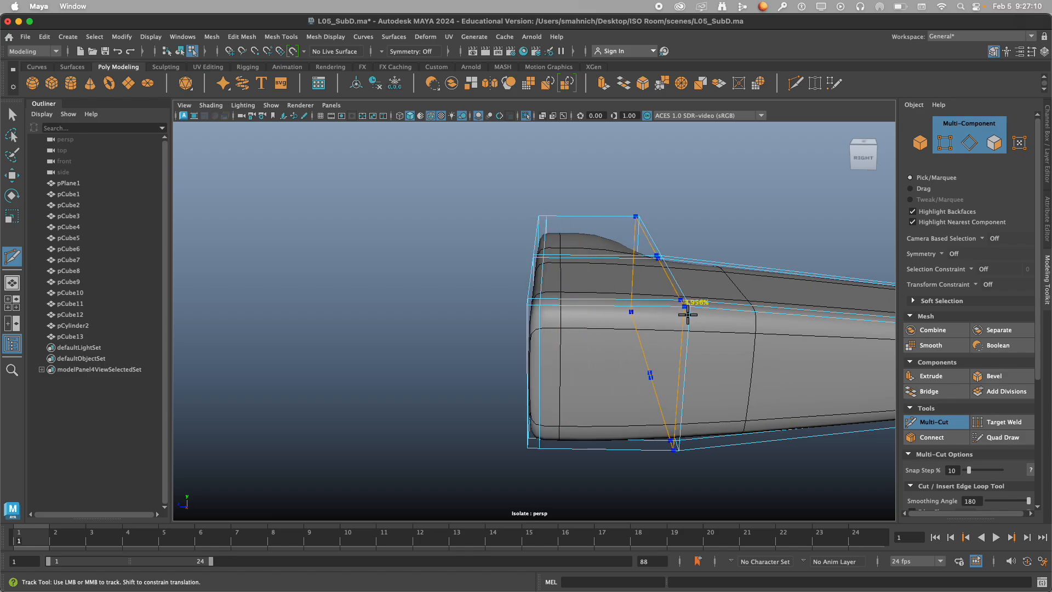
pyautogui.click(685, 314)
pyautogui.scroll(-3, 749, 397)
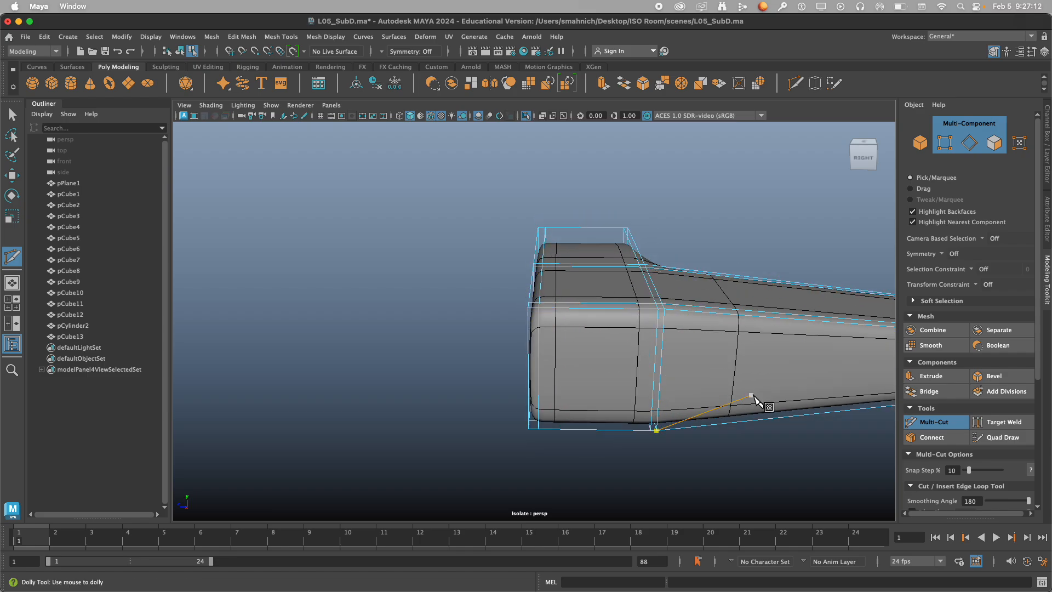
# Insert horizontal supporting edge loops around the L-shape, one near its bottom edges and one near its top edges.
pyautogui.keyDown('alt'); pyautogui.moveTo(754, 400); pyautogui.dragTo(690, 390); pyautogui.keyUp('alt')
pyautogui.keyDown('alt'); pyautogui.moveTo(690, 390); pyautogui.dragTo(436, 272, button='middle'); pyautogui.keyUp('alt')
pyautogui.scroll(-5, 493, 296)
pyautogui.keyDown('alt'); pyautogui.moveTo(569, 310); pyautogui.dragTo(655, 335); pyautogui.keyUp('alt')
pyautogui.click(406, 345)
pyautogui.keyDown('alt'); pyautogui.moveTo(395, 322); pyautogui.dragTo(472, 323, button='middle'); pyautogui.keyUp('alt')
pyautogui.keyDown('alt'); pyautogui.moveTo(472, 324); pyautogui.dragTo(503, 336); pyautogui.keyUp('alt')
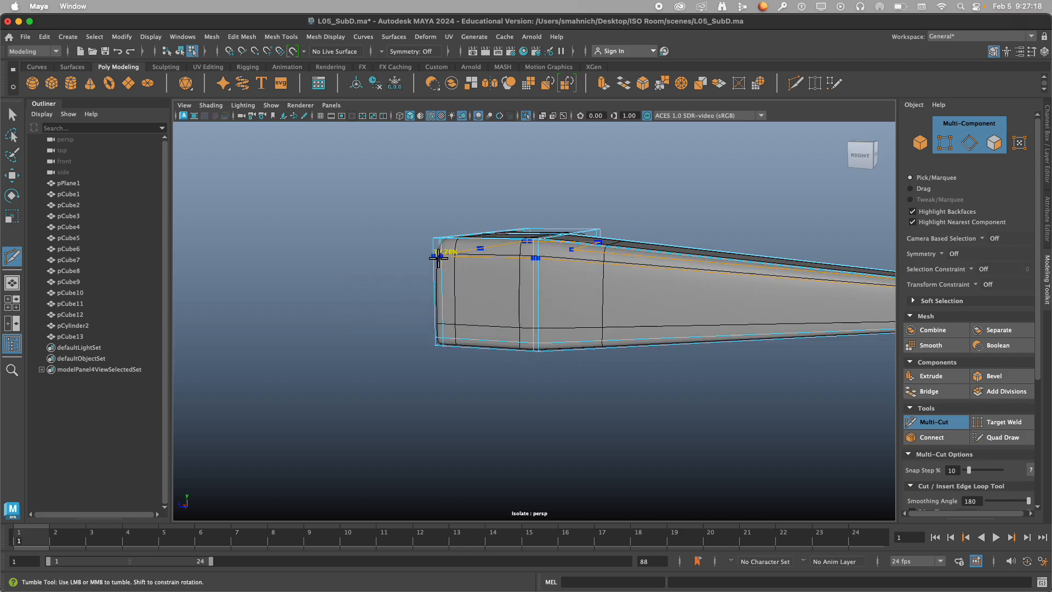
pyautogui.keyDown('alt'); pyautogui.moveTo(459, 269); pyautogui.dragTo(559, 301); pyautogui.keyUp('alt')
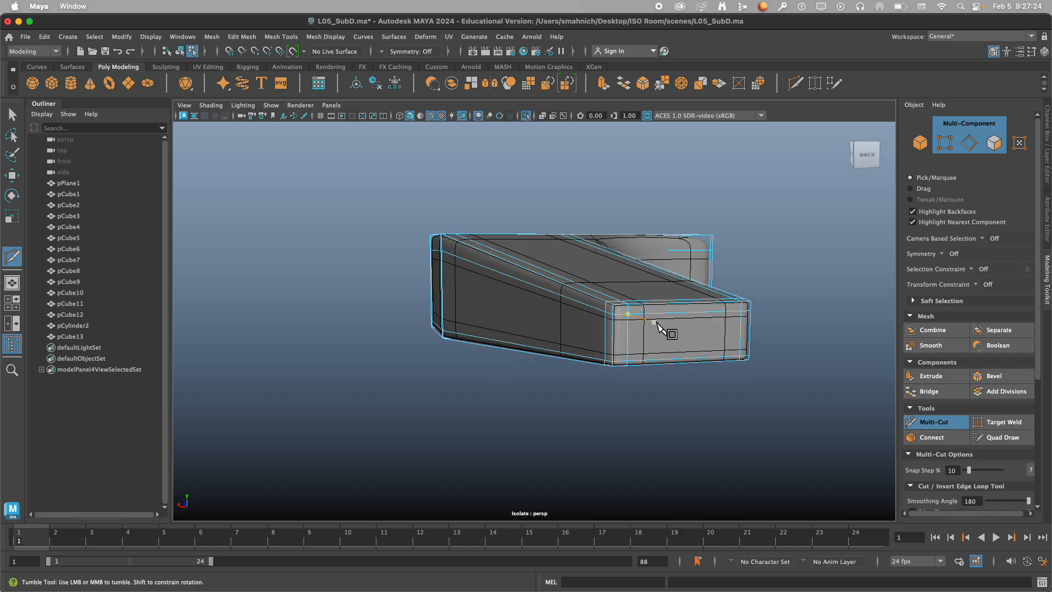
# Insert an edge loop across the tapered arm just beyond the inner corner to sharpen the junction.
pyautogui.keyDown('alt'); pyautogui.moveTo(794, 329); pyautogui.dragTo(619, 318); pyautogui.keyUp('alt')
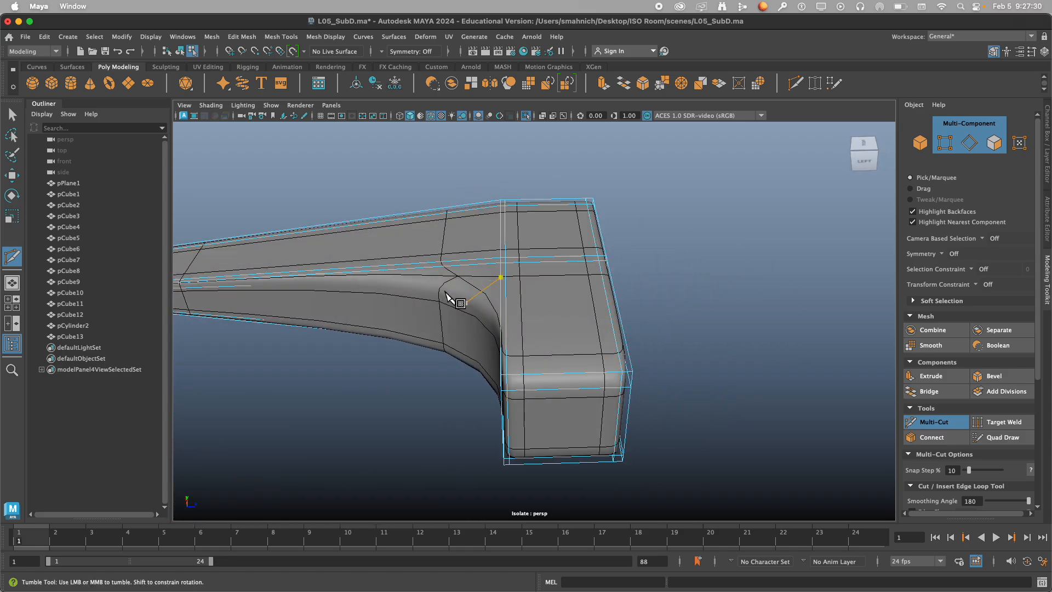
pyautogui.keyDown('alt'); pyautogui.moveTo(438, 274); pyautogui.dragTo(535, 347); pyautogui.keyUp('alt')
pyautogui.scroll(3, 527, 344)
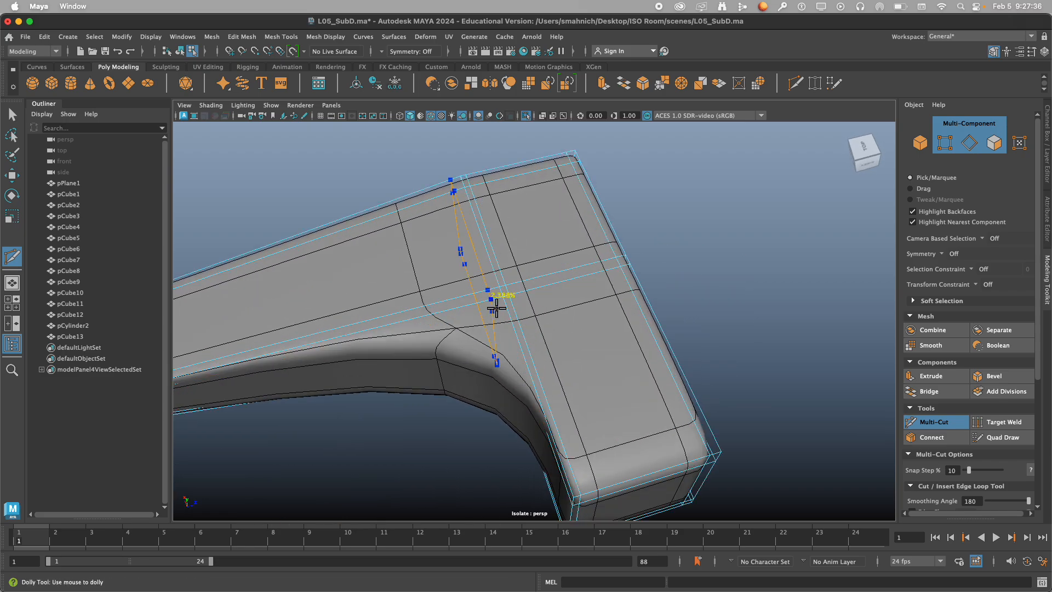
pyautogui.keyDown('ctrl'); pyautogui.click(500, 309); pyautogui.keyUp('ctrl')
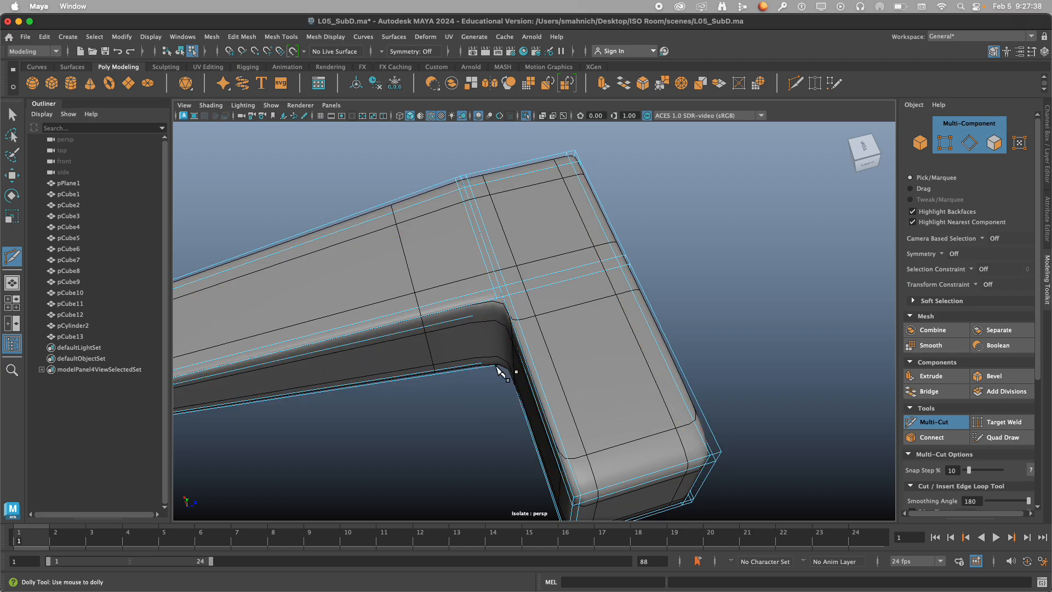
# Insert an edge loop across the short arm right beside the inner corner to tighten that side of the junction.
pyautogui.keyDown('alt'); pyautogui.moveTo(493, 339); pyautogui.dragTo(590, 346); pyautogui.keyUp('alt')
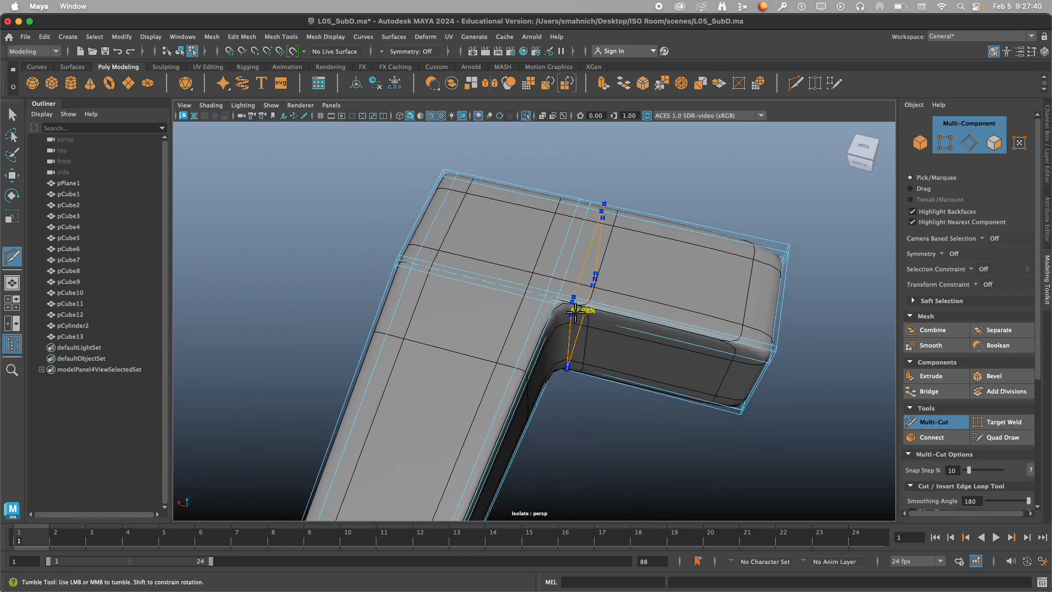
pyautogui.keyDown('alt'); pyautogui.moveTo(573, 388); pyautogui.dragTo(589, 371); pyautogui.keyUp('alt')
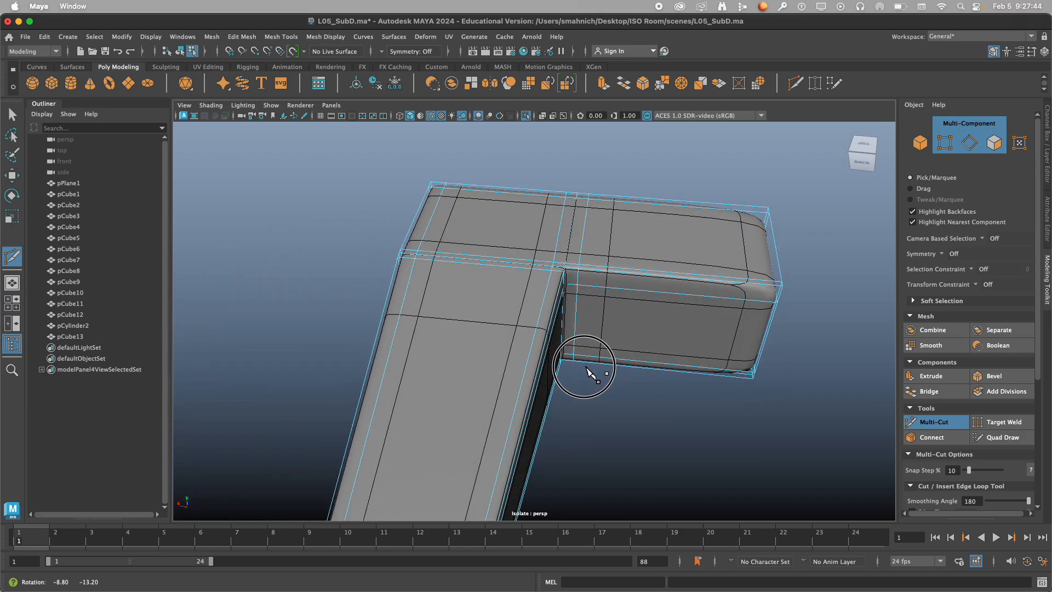
pyautogui.keyDown('alt'); pyautogui.moveTo(592, 369); pyautogui.dragTo(446, 364, button='middle'); pyautogui.keyUp('alt')
pyautogui.keyDown('alt'); pyautogui.moveTo(523, 364); pyautogui.dragTo(537, 352); pyautogui.keyUp('alt')
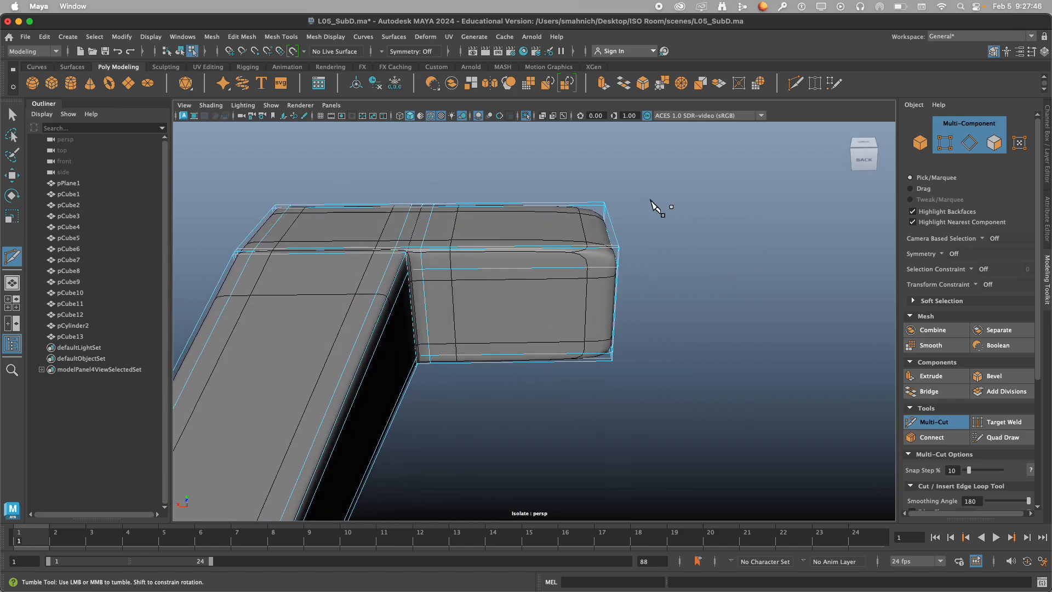
# Insert a supporting edge loop close to the free end of the L-shape's short block.
pyautogui.keyDown('alt'); pyautogui.moveTo(661, 230); pyautogui.dragTo(651, 228); pyautogui.keyUp('alt')
pyautogui.keyDown('alt'); pyautogui.moveTo(650, 228); pyautogui.dragTo(668, 233, button='right'); pyautogui.keyUp('alt')
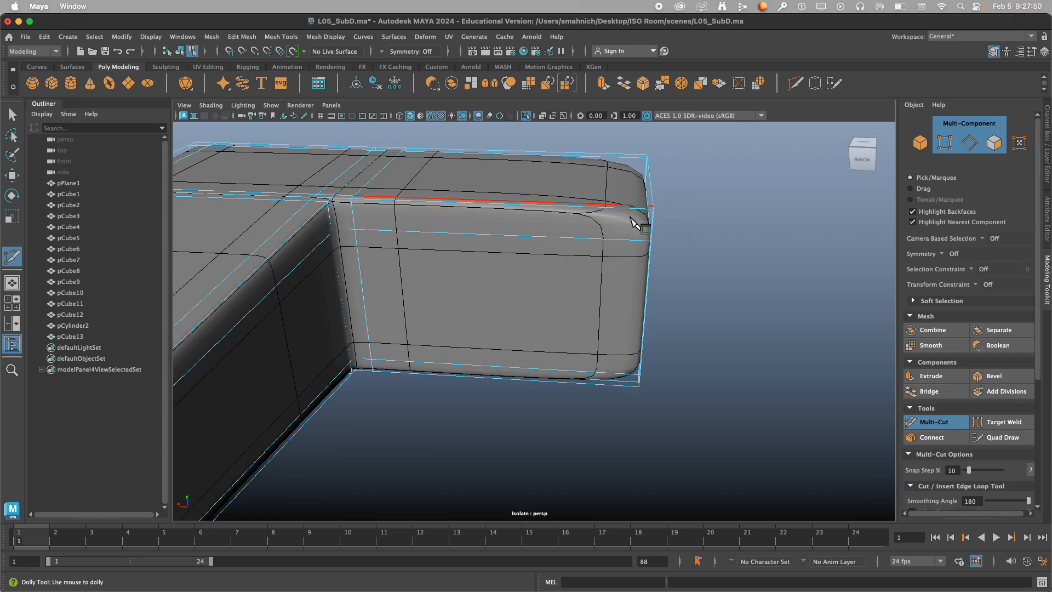
pyautogui.press('1')
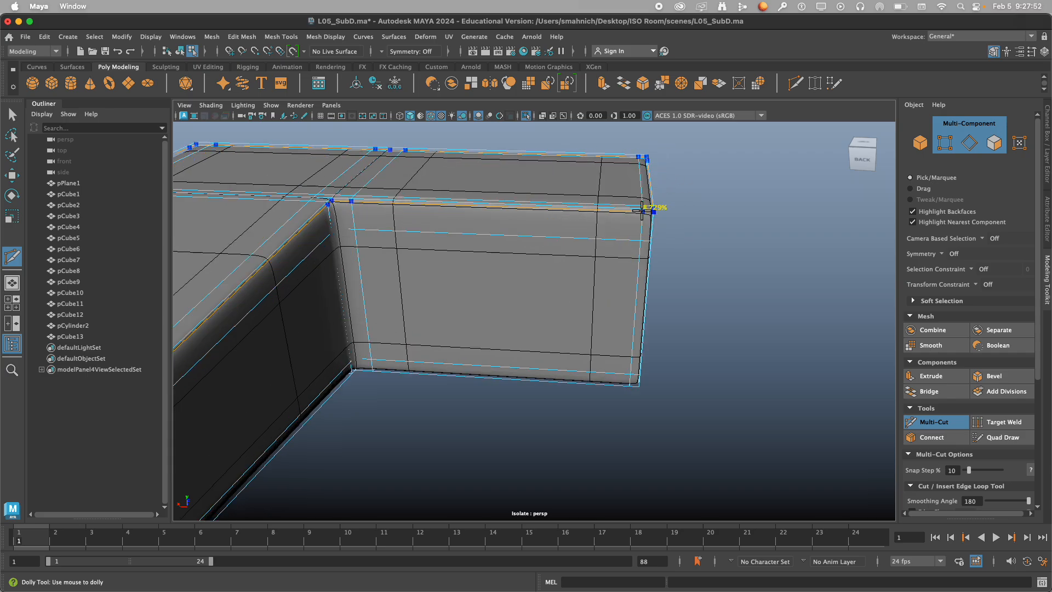
pyautogui.keyDown('alt'); pyautogui.moveTo(719, 270); pyautogui.dragTo(641, 356); pyautogui.keyUp('alt')
pyautogui.scroll(-10, 678, 348)
pyautogui.keyDown('alt'); pyautogui.moveTo(643, 366); pyautogui.dragTo(649, 303, button='middle'); pyautogui.keyUp('alt')
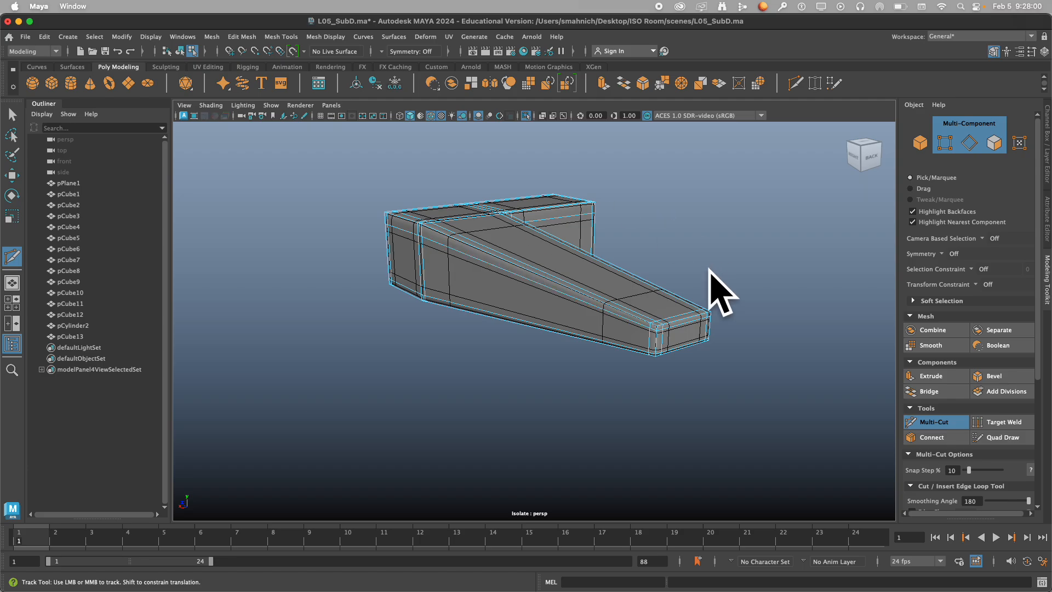
# Turn on full smooth preview for the L-shape and examine its edges and inner corner from both sides and underneath.
pyautogui.press('3')
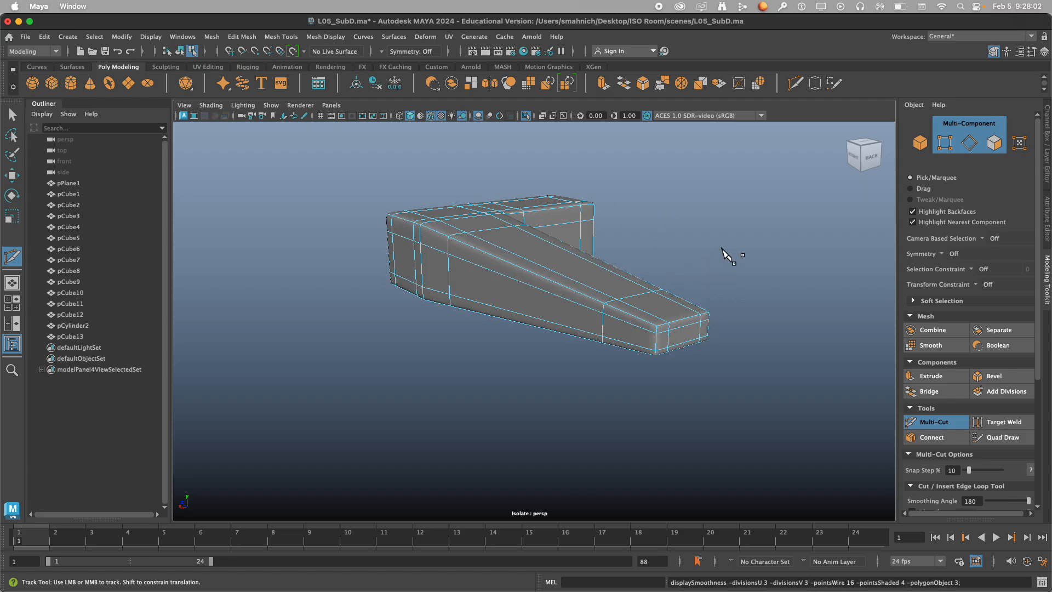
pyautogui.moveTo(728, 253)
pyautogui.keyDown('alt'); pyautogui.mouseDown()
pyautogui.moveTo(742, 283)
pyautogui.moveTo(808, 272)
pyautogui.moveTo(794, 249)
pyautogui.moveTo(687, 255)
pyautogui.moveTo(901, 257)
pyautogui.moveTo(757, 294)
pyautogui.moveTo(605, 253)
pyautogui.moveTo(747, 242)
pyautogui.moveTo(756, 254)
pyautogui.moveTo(723, 263)
pyautogui.mouseUp(); pyautogui.keyUp('alt')
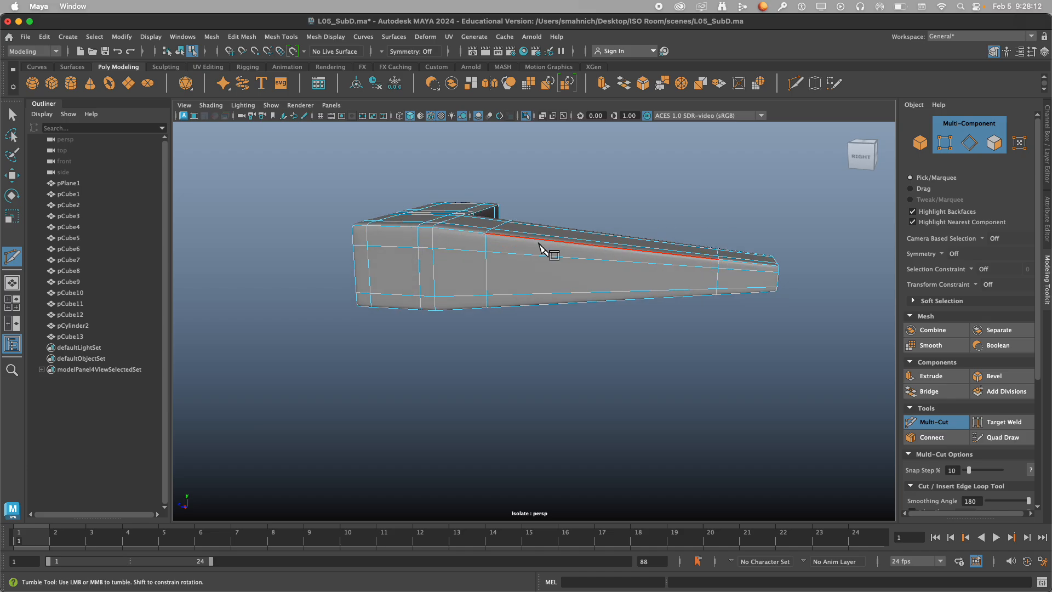
pyautogui.keyDown('alt'); pyautogui.moveTo(607, 208); pyautogui.dragTo(392, 211); pyautogui.keyUp('alt')
pyautogui.keyDown('alt'); pyautogui.moveTo(453, 209); pyautogui.dragTo(528, 204, button='right'); pyautogui.keyUp('alt')
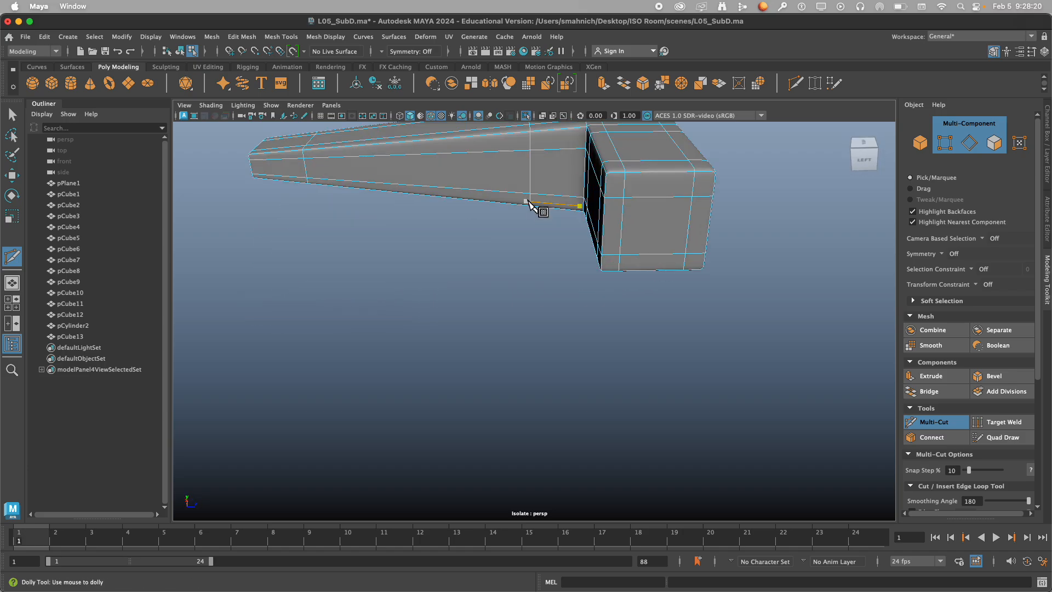
pyautogui.keyDown('alt'); pyautogui.moveTo(528, 204); pyautogui.dragTo(534, 426, button='middle'); pyautogui.keyUp('alt')
pyautogui.keyDown('alt'); pyautogui.moveTo(536, 426); pyautogui.dragTo(538, 301); pyautogui.keyUp('alt')
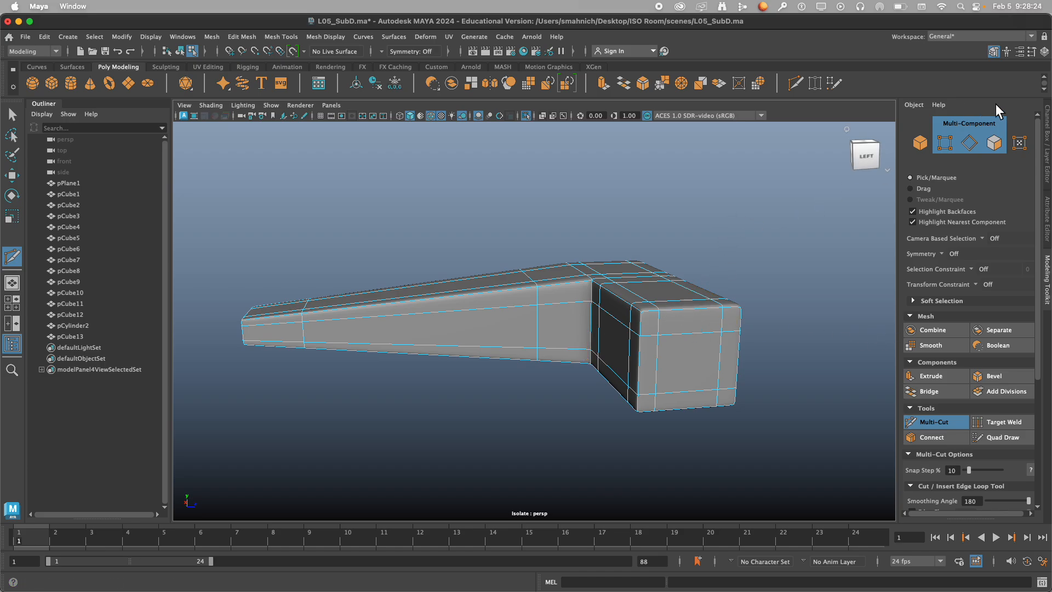
# Select the edge loop across the tapered arm beyond the inner corner and move it along Z toward the junction.
pyautogui.press('q')
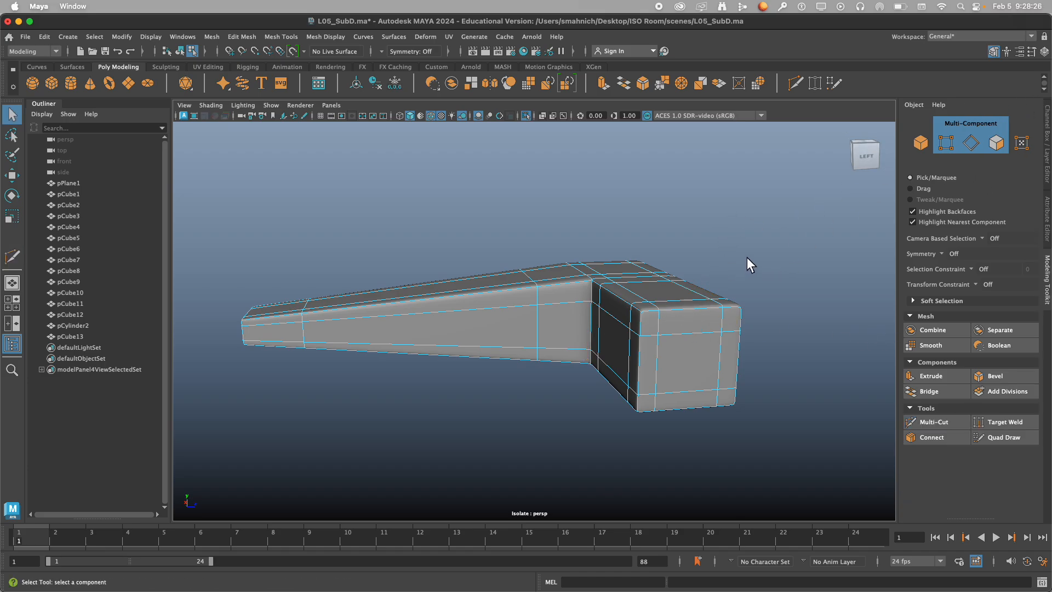
pyautogui.moveTo(778, 262); pyautogui.dragTo(777, 185, button='right')
pyautogui.doubleClick(540, 329)
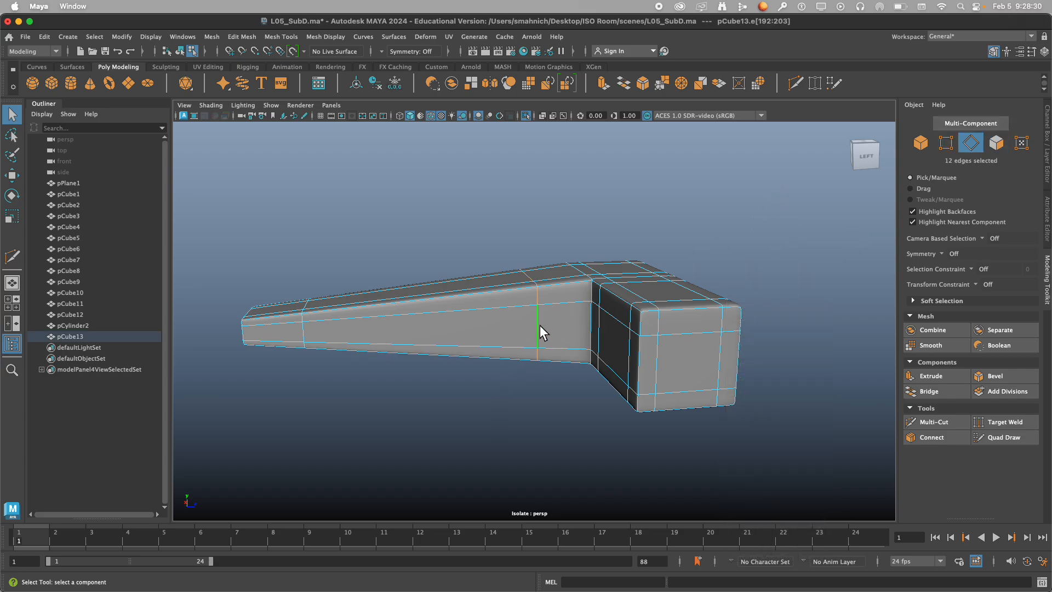
pyautogui.moveTo(553, 326)
pyautogui.keyDown('alt'); pyautogui.mouseDown()
pyautogui.moveTo(601, 343)
pyautogui.moveTo(733, 331)
pyautogui.moveTo(498, 357)
pyautogui.moveTo(535, 335)
pyautogui.mouseUp(); pyautogui.keyUp('alt')
pyautogui.press('w')
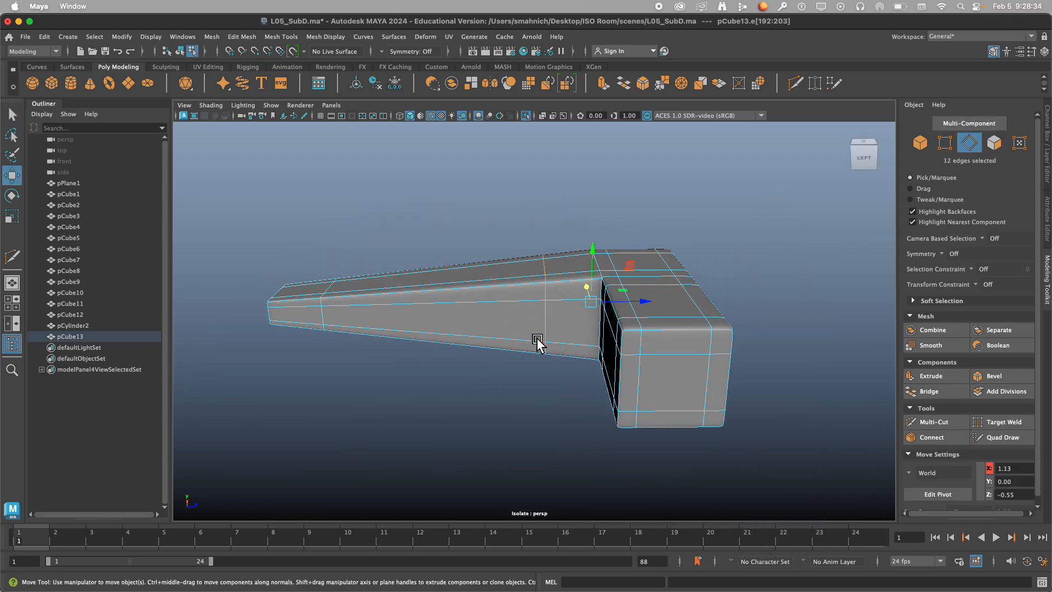
pyautogui.moveTo(653, 305); pyautogui.dragTo(599, 258)
pyautogui.click(533, 329)
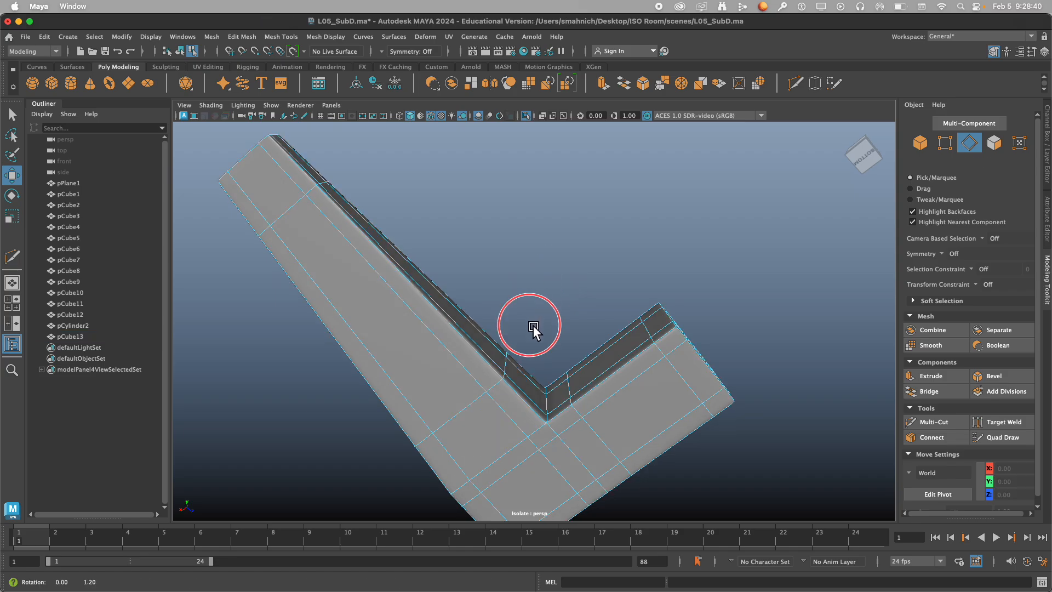
pyautogui.keyDown('alt'); pyautogui.moveTo(533, 328); pyautogui.dragTo(353, 358); pyautogui.keyUp('alt')
pyautogui.doubleClick(563, 376)
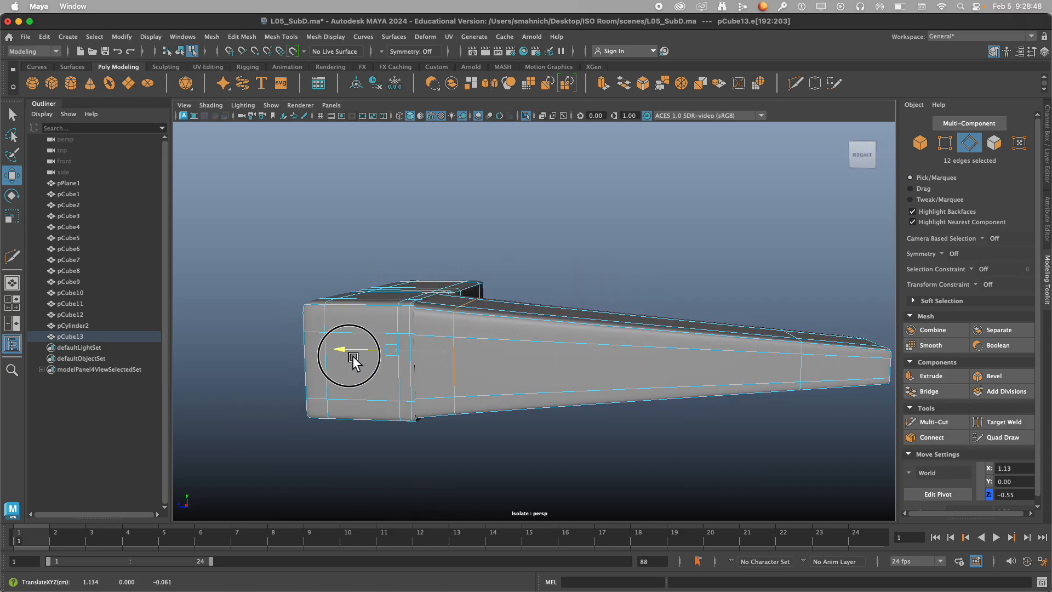
pyautogui.click(639, 286)
pyautogui.keyDown('alt'); pyautogui.moveTo(639, 287); pyautogui.dragTo(450, 317); pyautogui.keyUp('alt')
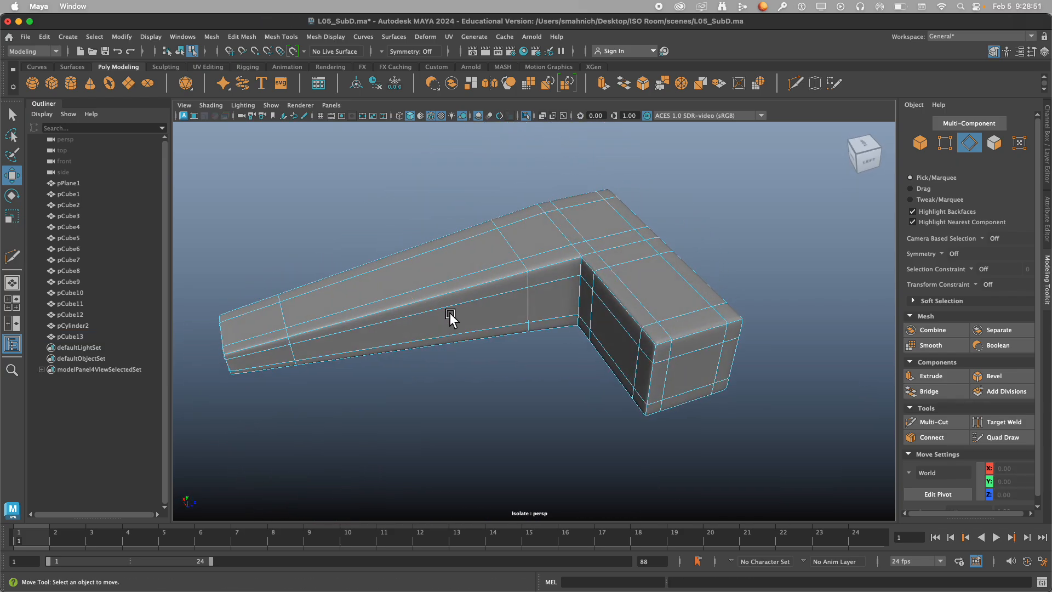
# Try to place a Multi-Cut edge loop on the tapered arm right beside the inner corner.
pyautogui.scroll(5, 581, 269)
pyautogui.click(934, 422)
pyautogui.click(584, 279)
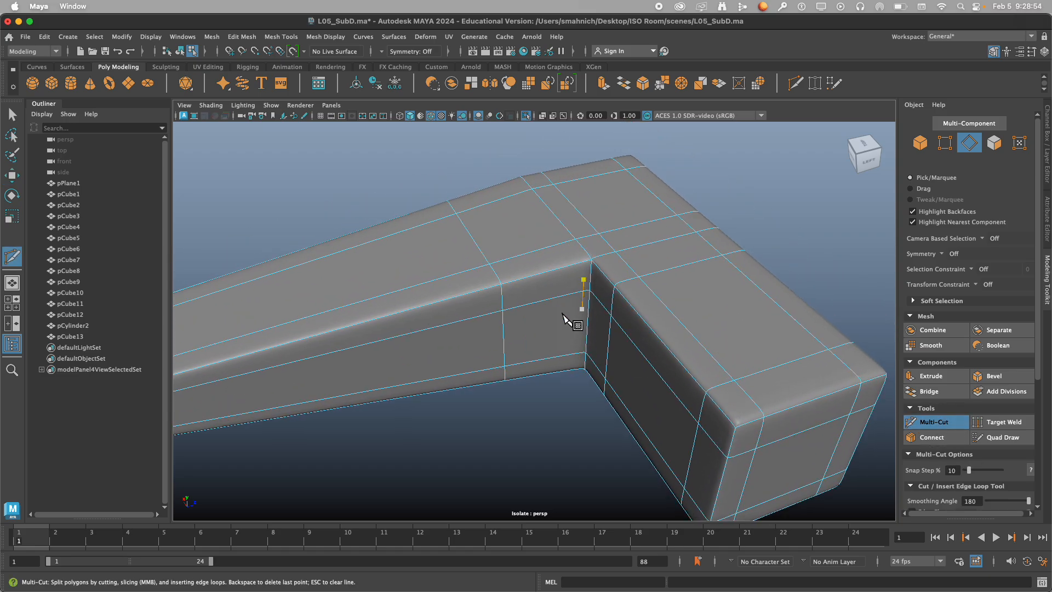
pyautogui.press('Escape')
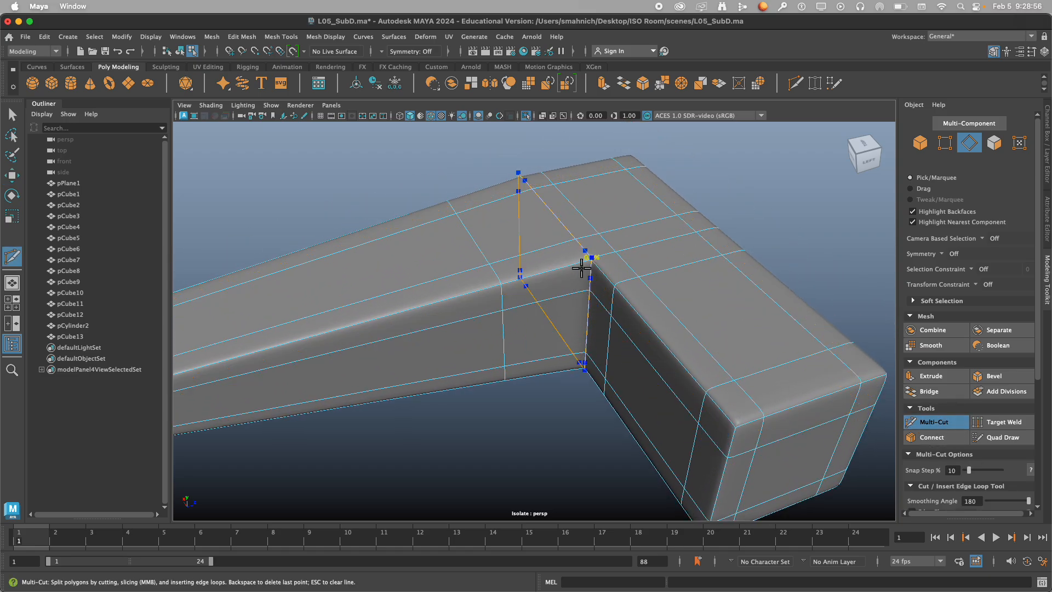
pyautogui.scroll(-4, 575, 279)
pyautogui.keyDown('alt'); pyautogui.moveTo(577, 282); pyautogui.dragTo(565, 281); pyautogui.keyUp('alt')
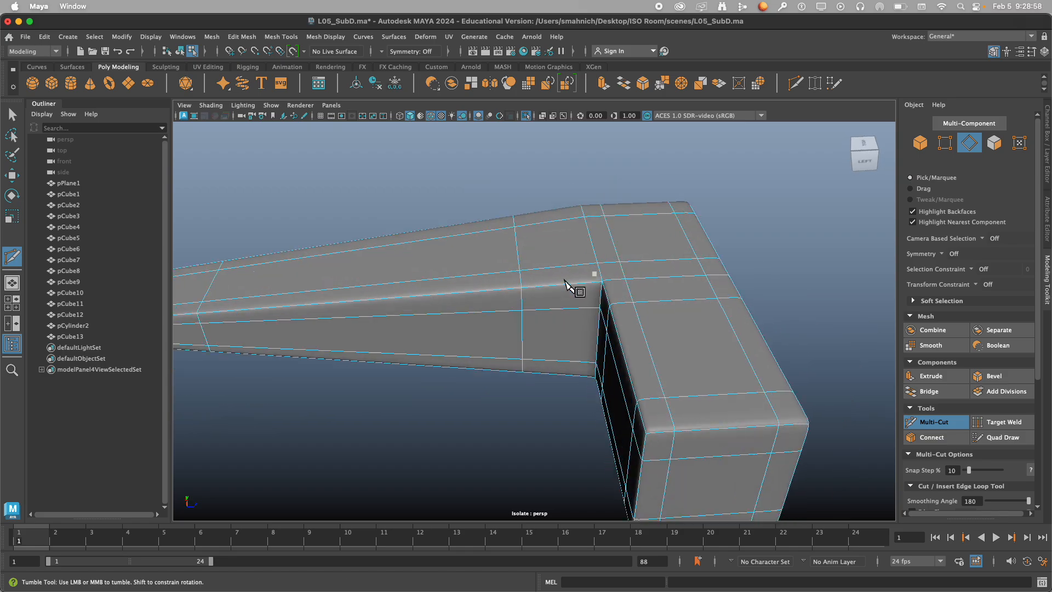
pyautogui.scroll(7, 573, 284)
pyautogui.keyDown('alt'); pyautogui.moveTo(575, 285); pyautogui.dragTo(468, 289, button='middle'); pyautogui.keyUp('alt')
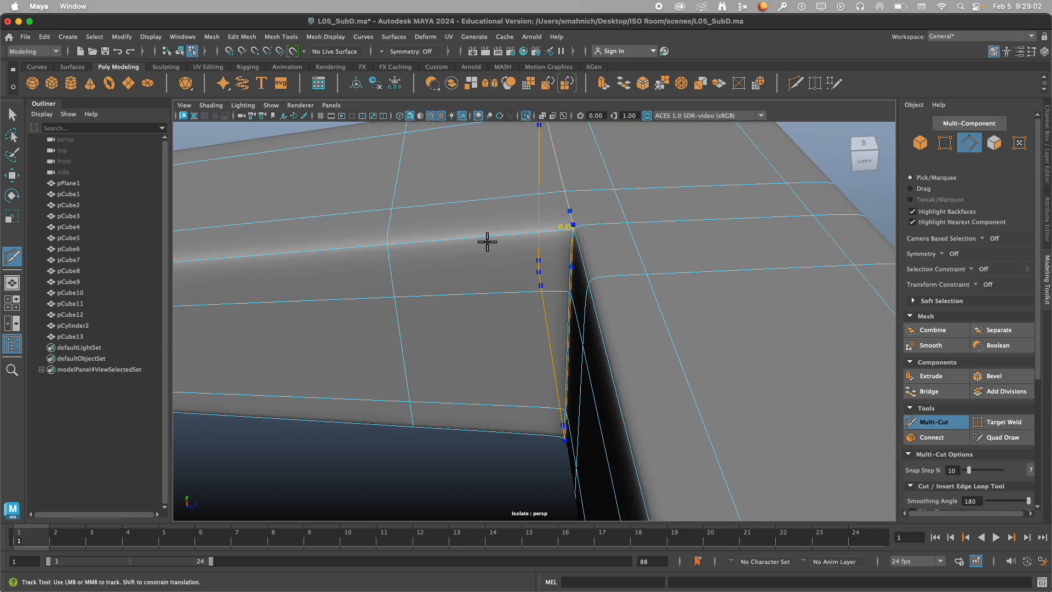
pyautogui.keyDown('alt'); pyautogui.moveTo(475, 245); pyautogui.dragTo(649, 254); pyautogui.keyUp('alt')
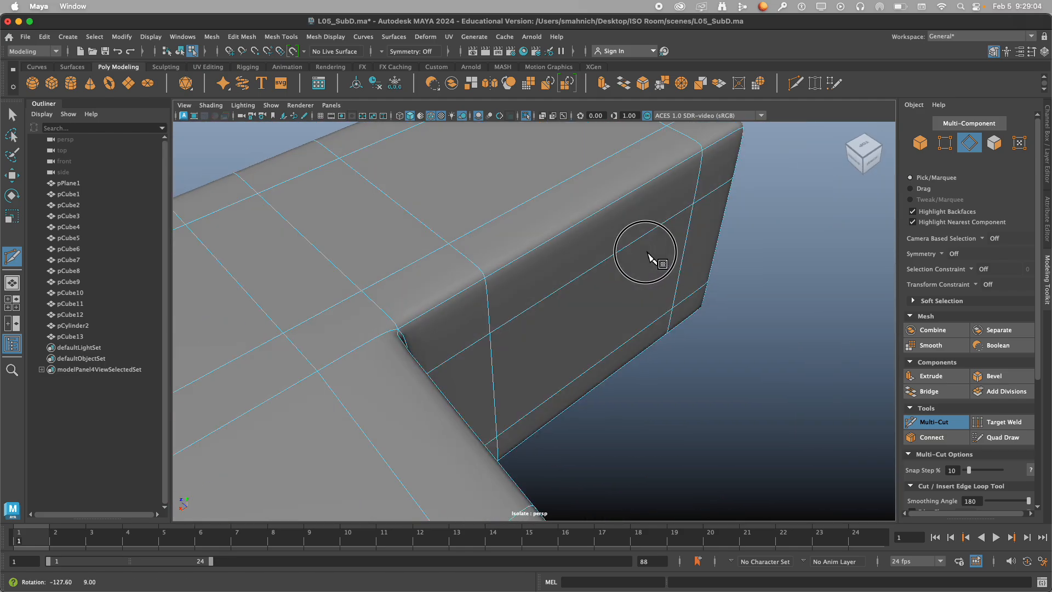
# Insert another edge loop across the tapered arm tight against its junction with the short block.
pyautogui.scroll(-5, 512, 402)
pyautogui.keyDown('alt'); pyautogui.moveTo(512, 402); pyautogui.dragTo(579, 367); pyautogui.keyUp('alt')
pyautogui.keyDown('alt'); pyautogui.moveTo(579, 384); pyautogui.dragTo(540, 203, button='middle'); pyautogui.keyUp('alt')
pyautogui.keyDown('alt'); pyautogui.moveTo(541, 203); pyautogui.dragTo(548, 255); pyautogui.keyUp('alt')
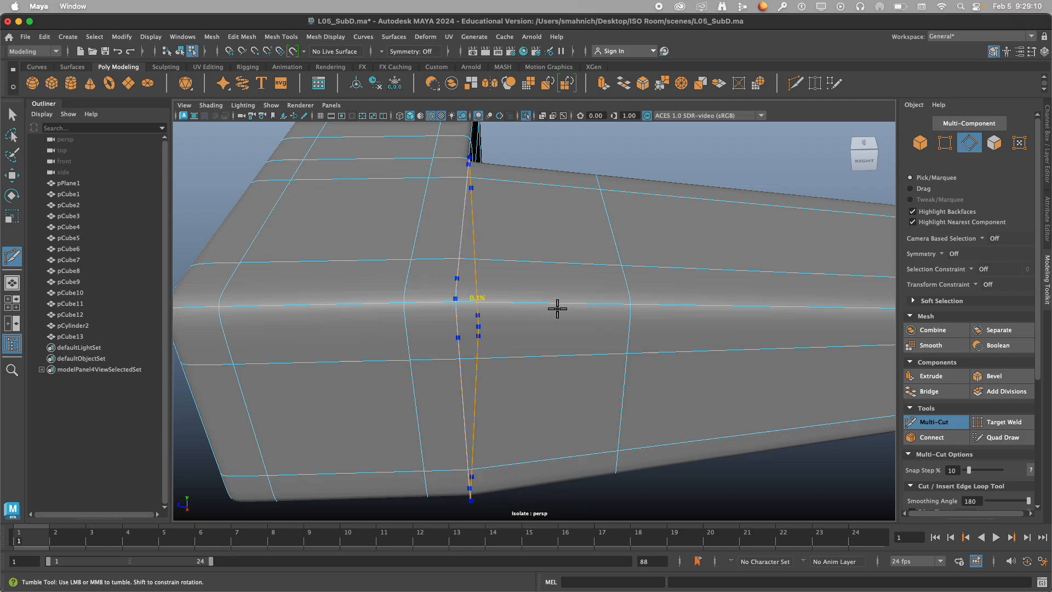
pyautogui.keyDown('alt'); pyautogui.moveTo(578, 311); pyautogui.dragTo(689, 322); pyautogui.keyUp('alt')
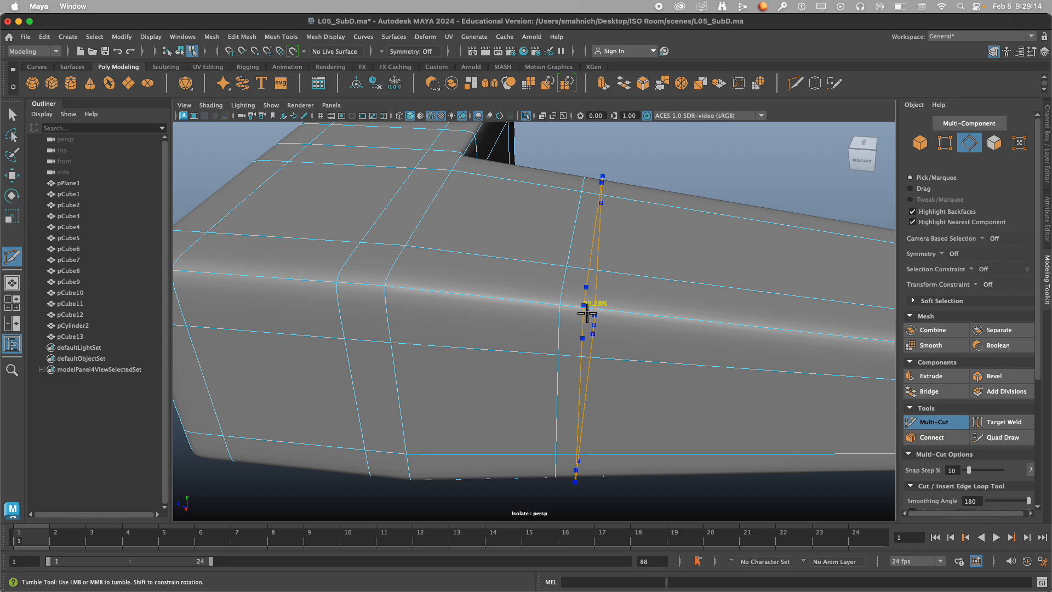
pyautogui.scroll(-5, 594, 321)
pyautogui.keyDown('alt'); pyautogui.moveTo(594, 322); pyautogui.dragTo(414, 321); pyautogui.keyUp('alt')
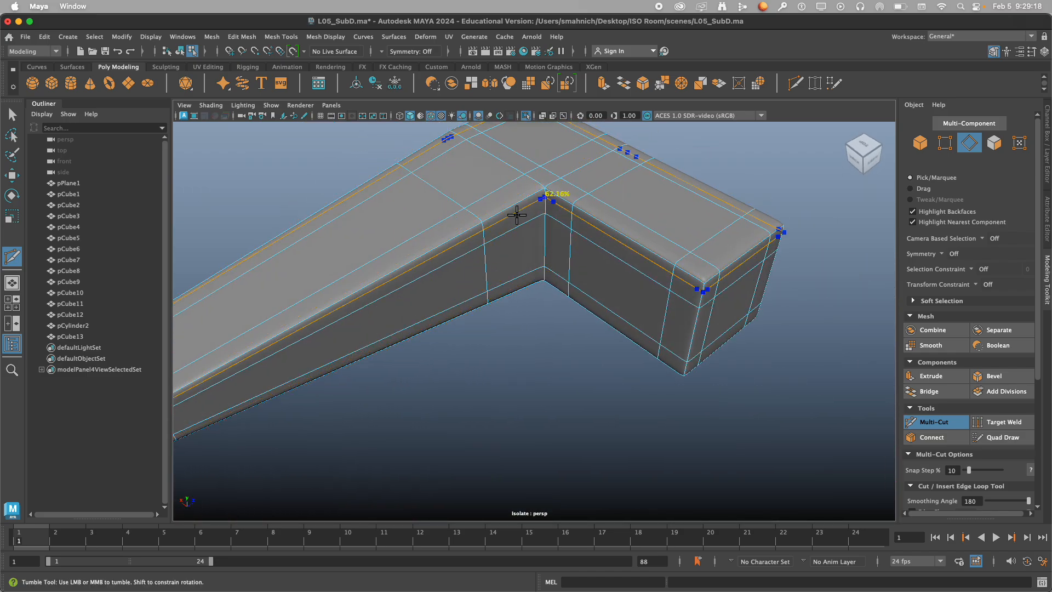
pyautogui.keyDown('alt'); pyautogui.moveTo(500, 207); pyautogui.dragTo(647, 252); pyautogui.keyUp('alt')
pyautogui.click(913, 423)
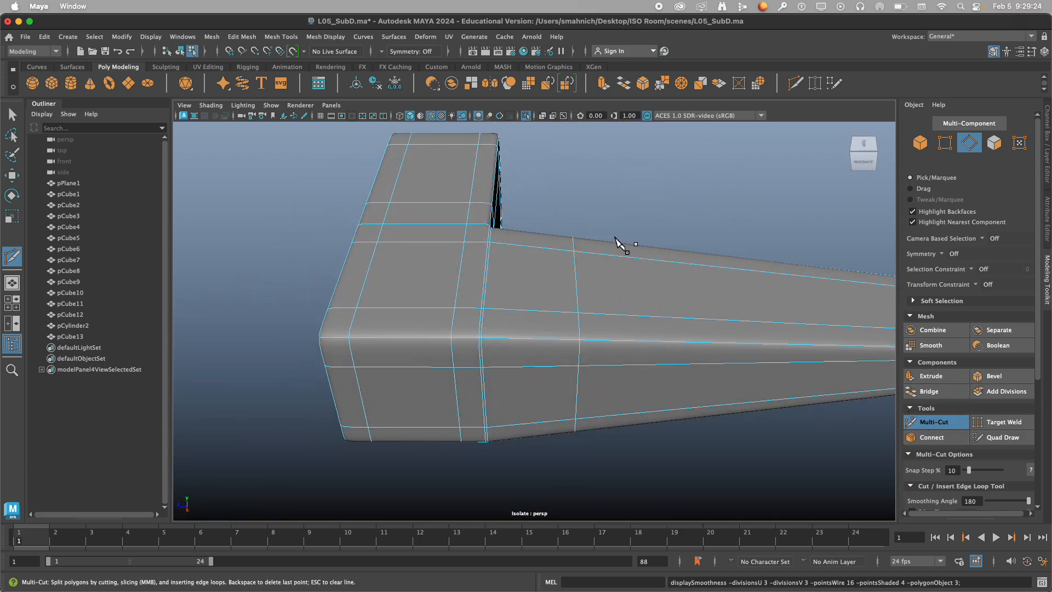
# Select pCube13 as an object and switch from smooth preview to the unsmoothed cage to examine the junction loops.
pyautogui.moveTo(634, 226); pyautogui.dragTo(713, 178, button='right')
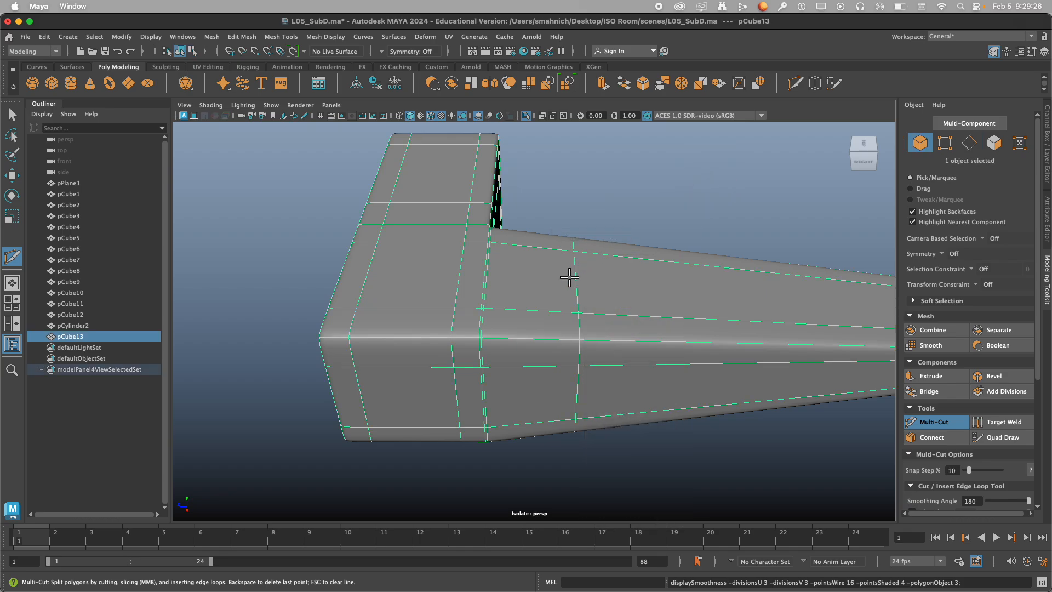
pyautogui.press('2')
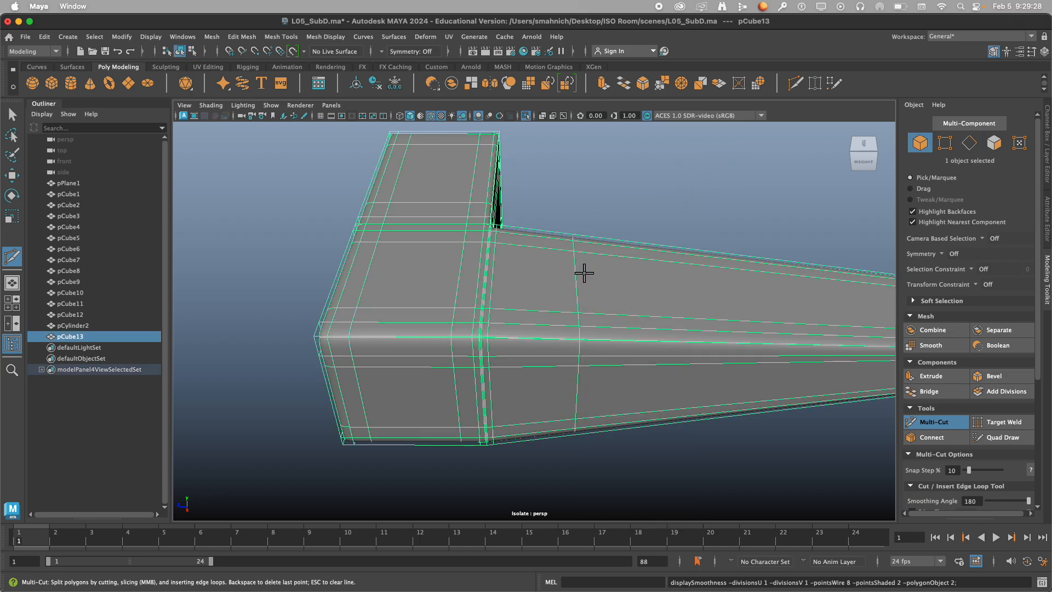
pyautogui.press('1')
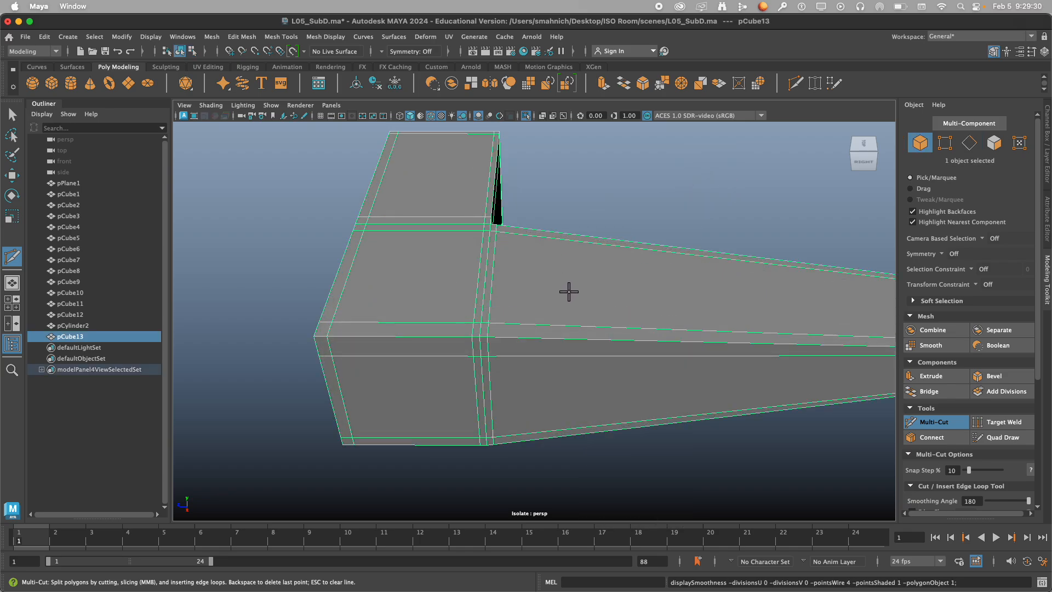
# Undo the recent display changes, junction loop edits and the short block's end loop on the L-shape.
pyautogui.keyDown('alt'); pyautogui.moveTo(567, 288); pyautogui.dragTo(541, 282); pyautogui.keyUp('alt')
pyautogui.scroll(-1, 541, 282)
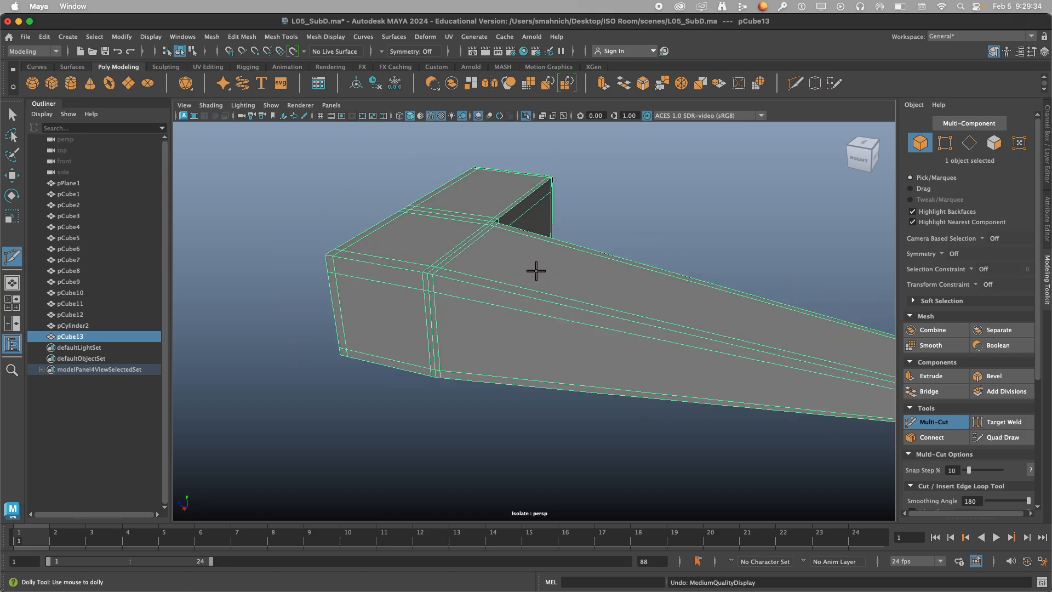
pyautogui.click(531, 267)
pyautogui.keyDown('ctrl'); pyautogui.click(453, 297); pyautogui.keyUp('ctrl')
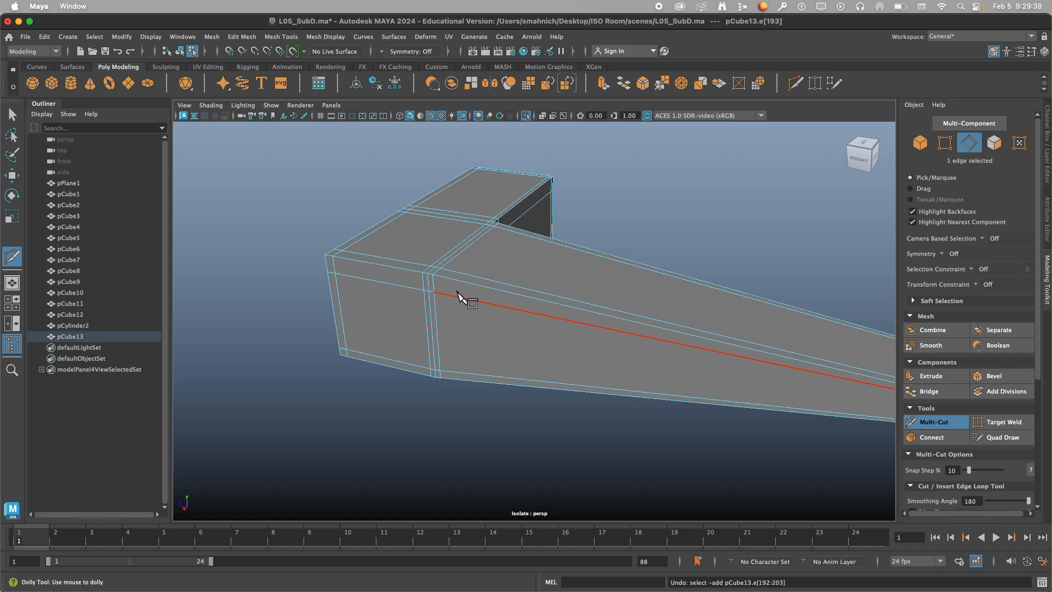
pyautogui.hotkey('ctrl', 'z')
pyautogui.scroll(-5, 468, 296)
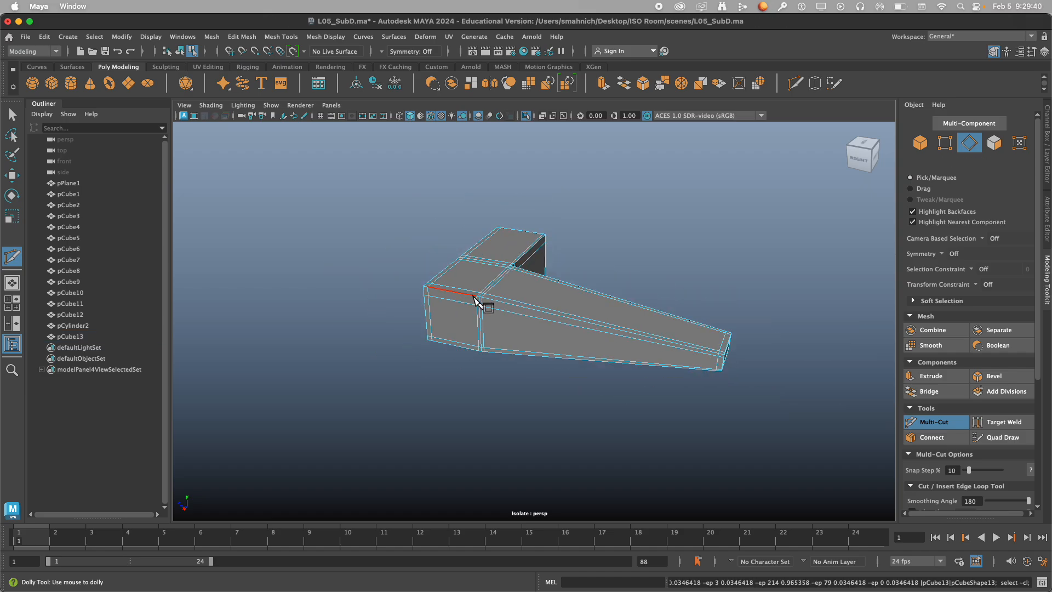
# Show the L-shape's cage over its smooth preview and insert a supporting edge loop near the short block's free end.
pyautogui.keyDown('alt'); pyautogui.moveTo(535, 272); pyautogui.dragTo(594, 246); pyautogui.keyUp('alt')
pyautogui.press('2')
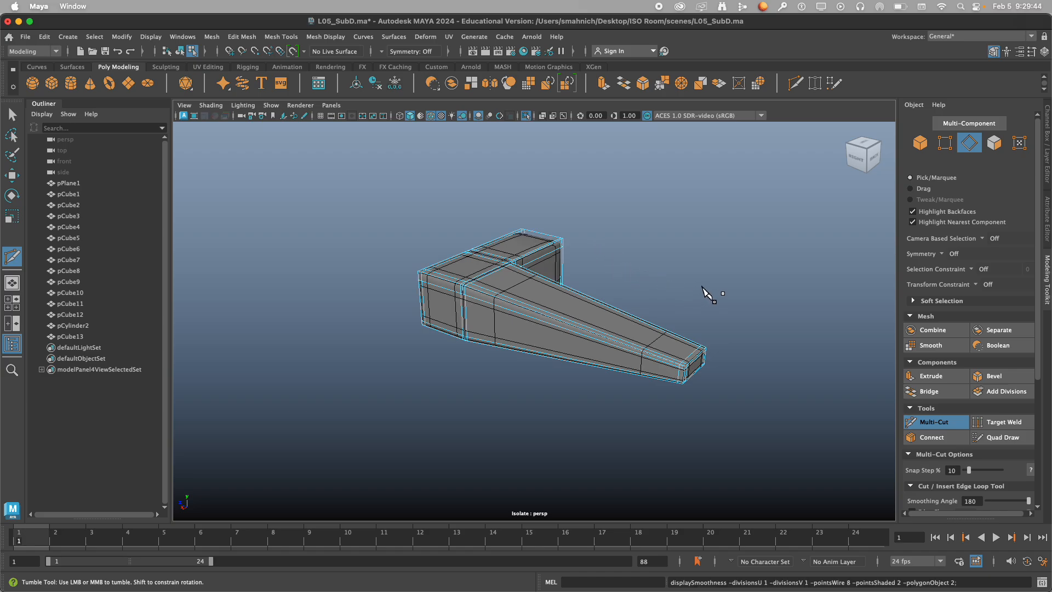
pyautogui.keyDown('alt'); pyautogui.moveTo(702, 288); pyautogui.dragTo(608, 284); pyautogui.keyUp('alt')
pyautogui.scroll(10, 626, 271)
pyautogui.scroll(-3, 670, 261)
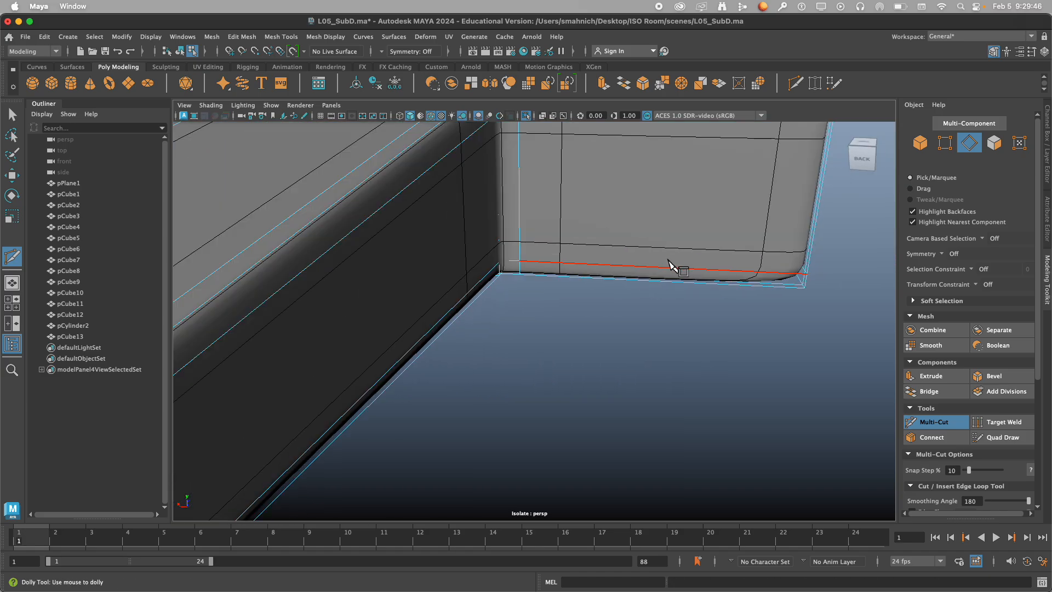
pyautogui.scroll(-3, 669, 263)
pyautogui.keyDown('alt'); pyautogui.moveTo(670, 263); pyautogui.dragTo(614, 368, button='middle'); pyautogui.keyUp('alt')
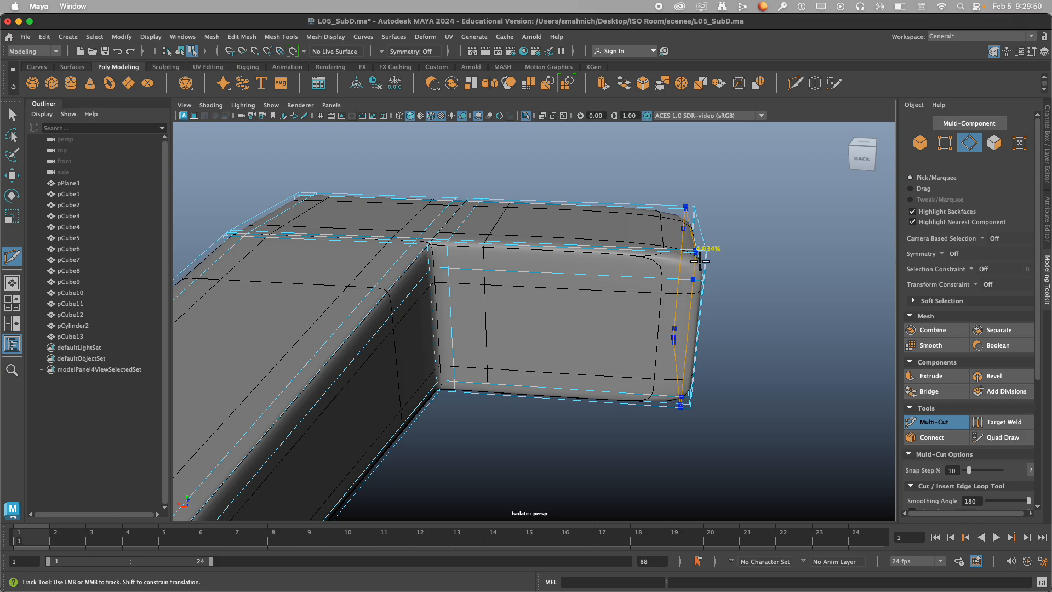
pyautogui.keyDown('alt'); pyautogui.moveTo(700, 261); pyautogui.dragTo(565, 351); pyautogui.keyUp('alt')
pyautogui.scroll(5, 520, 393)
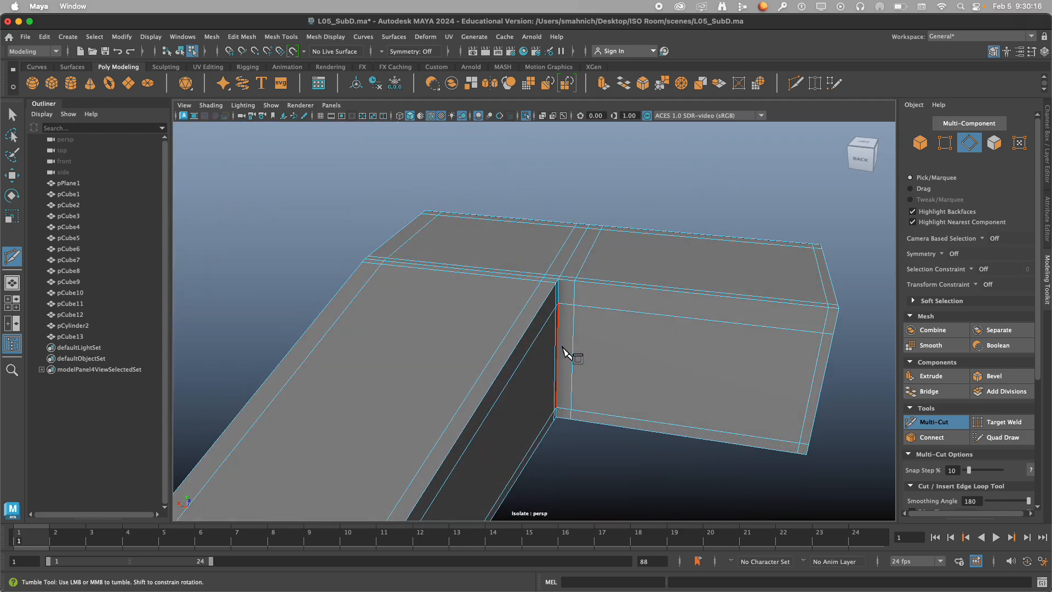
# Select the edge loop across the short block beside the inner corner and move it along X toward the corner.
pyautogui.rightClick(704, 204)
pyautogui.click(705, 162)
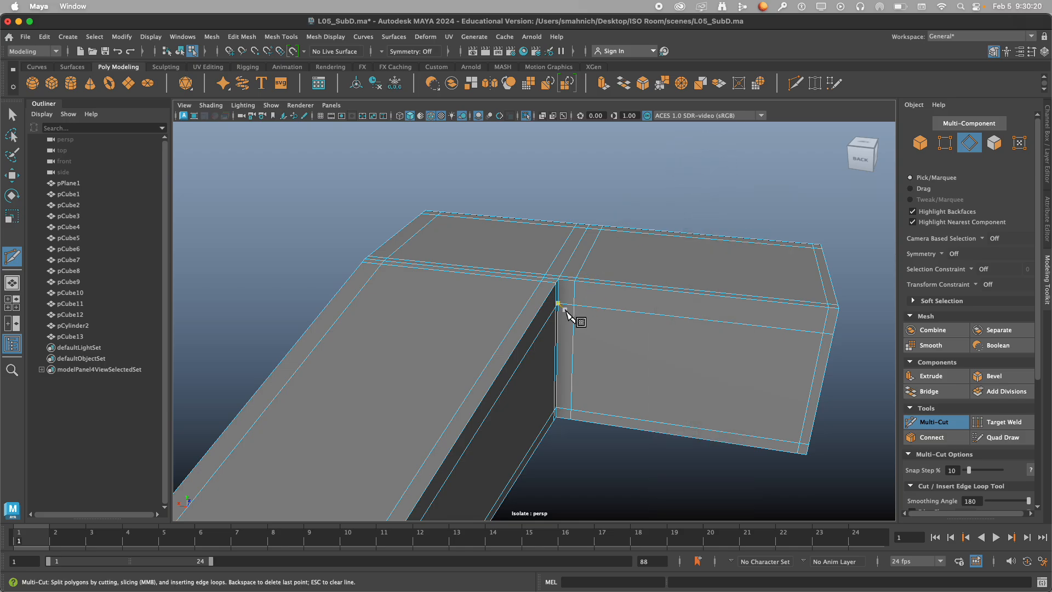
pyautogui.press('q')
pyautogui.rightClick(638, 198)
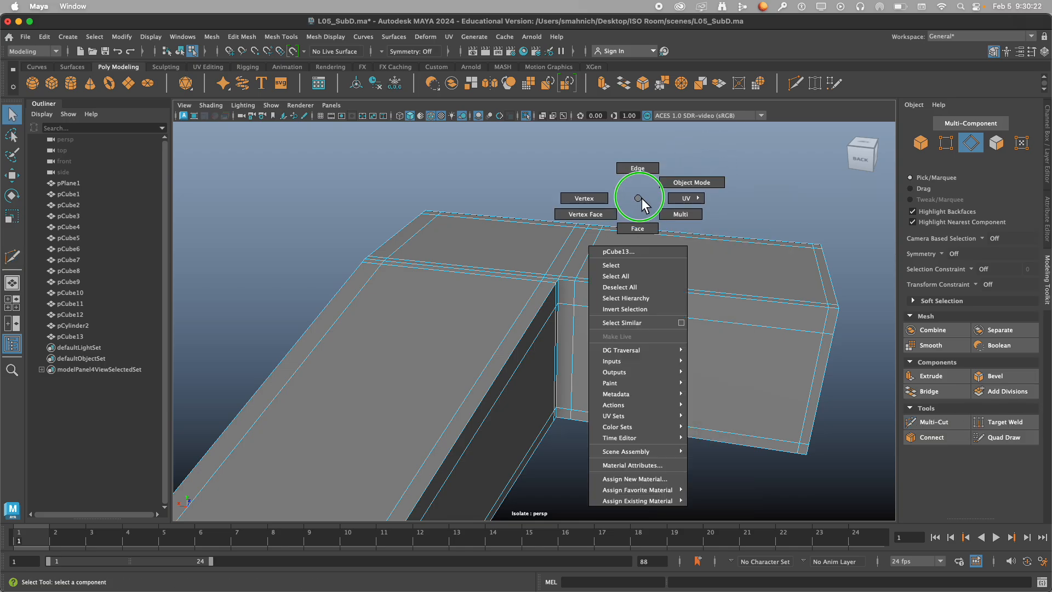
pyautogui.doubleClick(577, 296)
pyautogui.keyDown('alt'); pyautogui.moveTo(577, 296); pyautogui.dragTo(538, 319); pyautogui.keyUp('alt')
pyautogui.press('w')
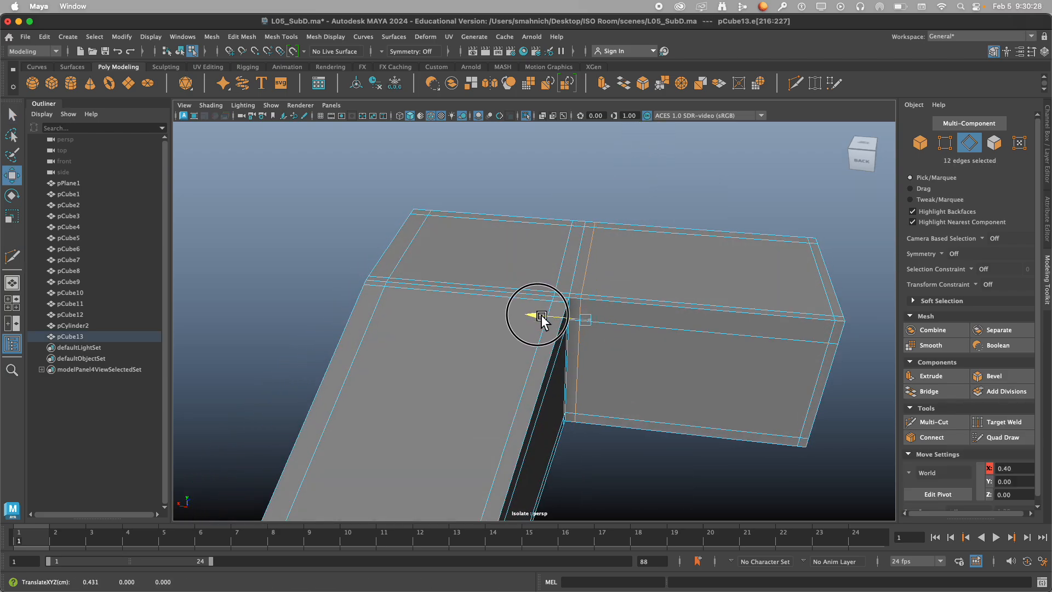
# Fine-tune the short block's edge loop along X near the inner corner, comparing the smooth preview with the cage.
pyautogui.moveTo(692, 295)
pyautogui.keyDown('alt'); pyautogui.mouseDown()
pyautogui.moveTo(623, 285)
pyautogui.moveTo(676, 297)
pyautogui.mouseUp(); pyautogui.keyUp('alt')
pyautogui.press('3')
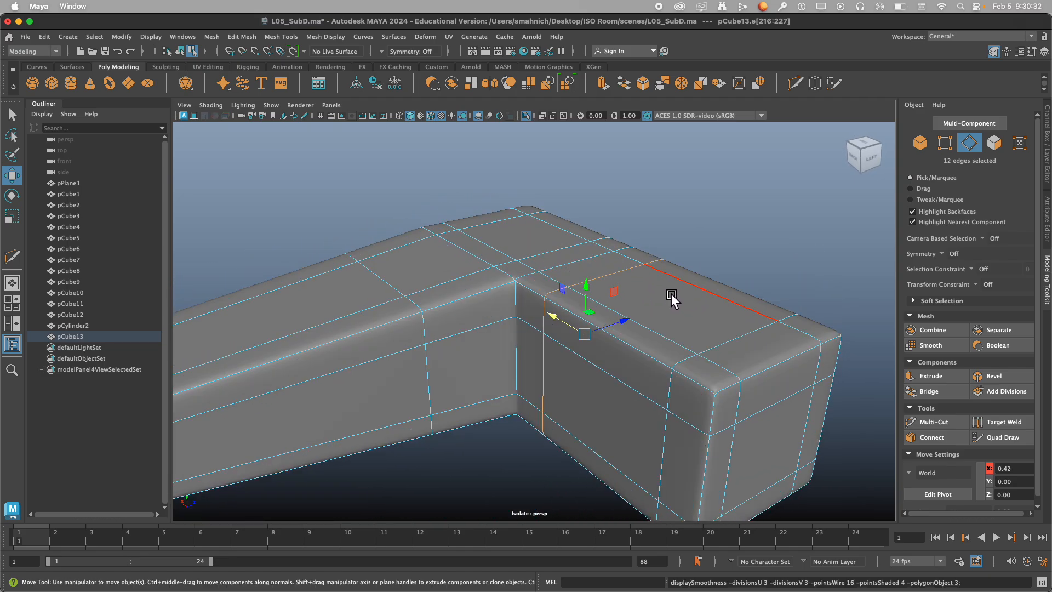
pyautogui.press('1')
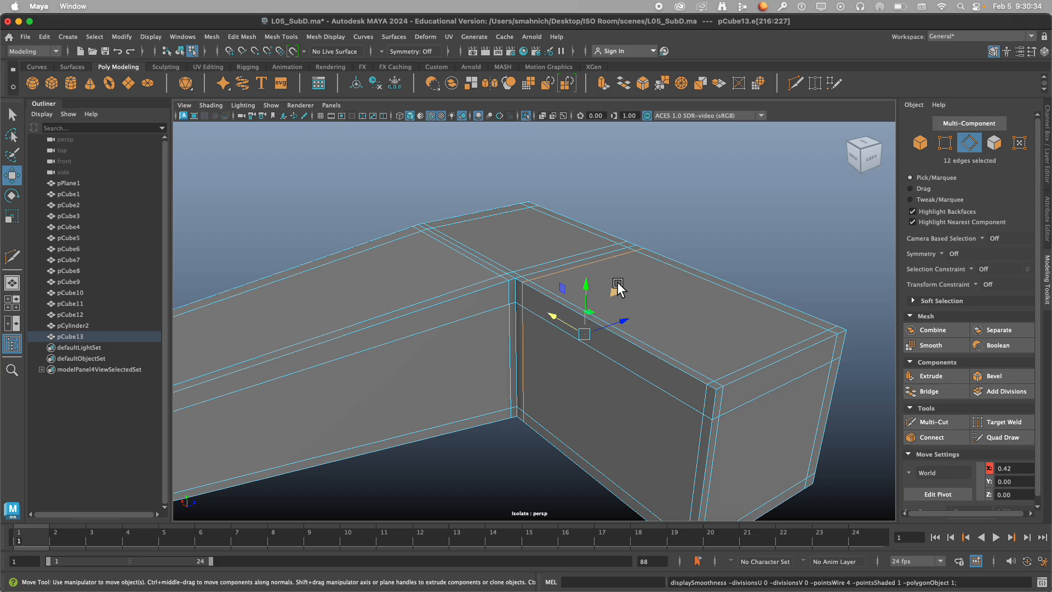
pyautogui.keyDown('alt'); pyautogui.moveTo(590, 325); pyautogui.dragTo(556, 315); pyautogui.keyUp('alt')
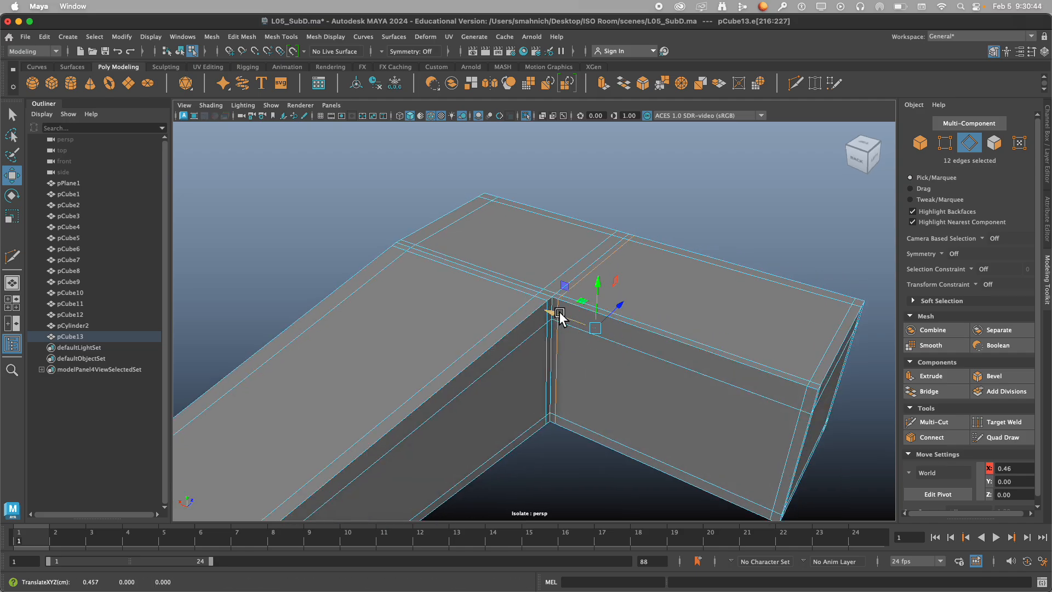
pyautogui.press('2')
pyautogui.press('3')
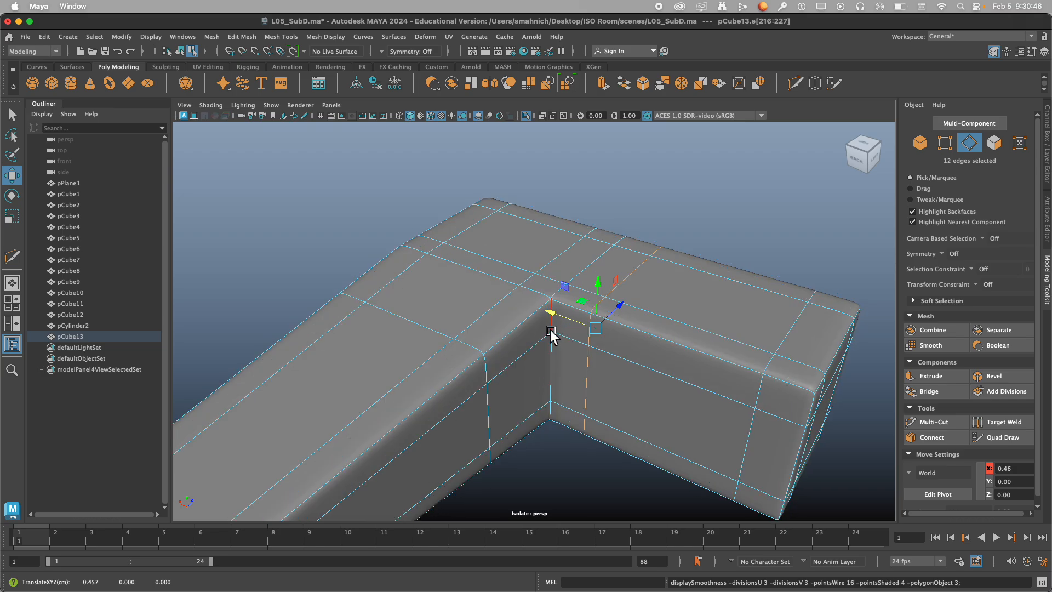
pyautogui.moveTo(558, 315)
pyautogui.mouseDown()
pyautogui.moveTo(570, 324)
pyautogui.moveTo(550, 317)
pyautogui.moveTo(557, 323)
pyautogui.mouseUp()
pyautogui.press('1')
pyautogui.click(755, 250)
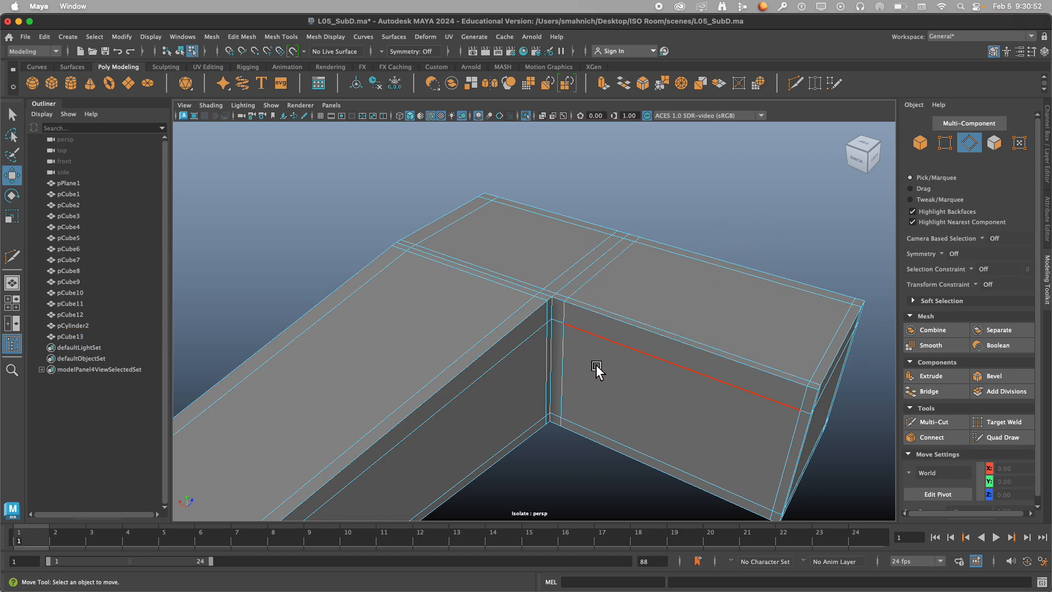
# Return the L-shape pCube13 to object mode and display it in smooth preview.
pyautogui.keyDown('alt'); pyautogui.moveTo(599, 369); pyautogui.dragTo(448, 342); pyautogui.keyUp('alt')
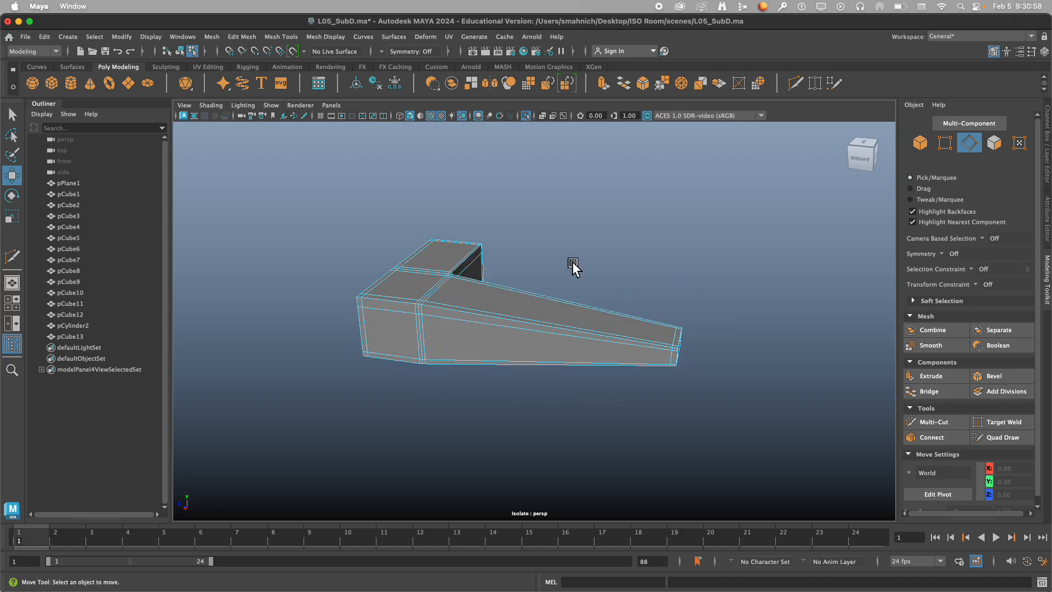
pyautogui.moveTo(570, 254); pyautogui.dragTo(578, 250, button='right')
pyautogui.click(526, 282)
pyautogui.keyDown('alt'); pyautogui.moveTo(525, 280); pyautogui.dragTo(536, 278); pyautogui.keyUp('alt')
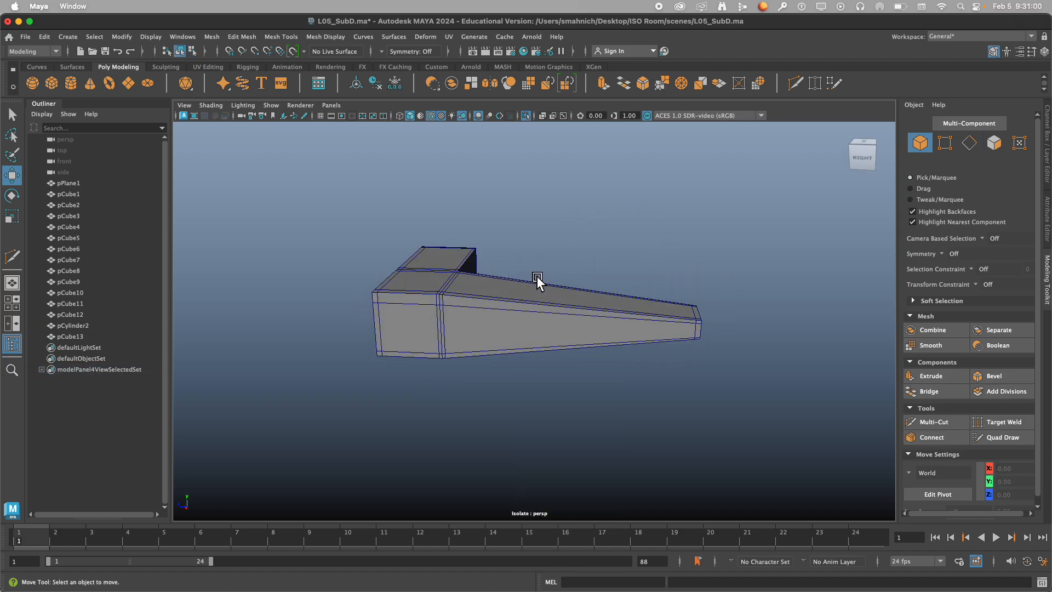
pyautogui.click(495, 304)
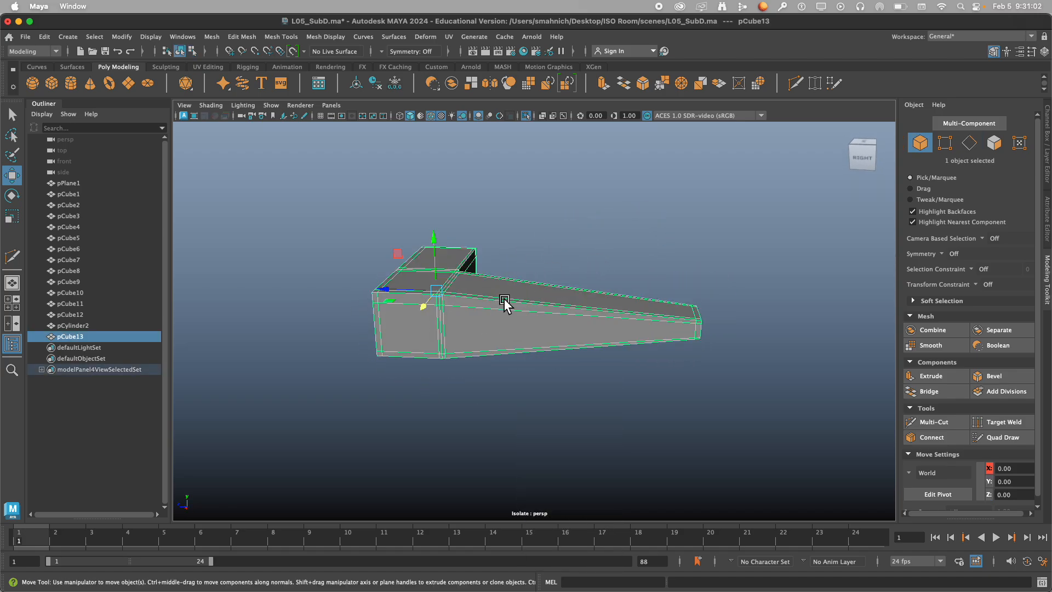
pyautogui.click(589, 253)
pyautogui.moveTo(589, 253)
pyautogui.keyDown('alt'); pyautogui.mouseDown()
pyautogui.moveTo(548, 262)
pyautogui.moveTo(599, 269)
pyautogui.mouseUp(); pyautogui.keyUp('alt')
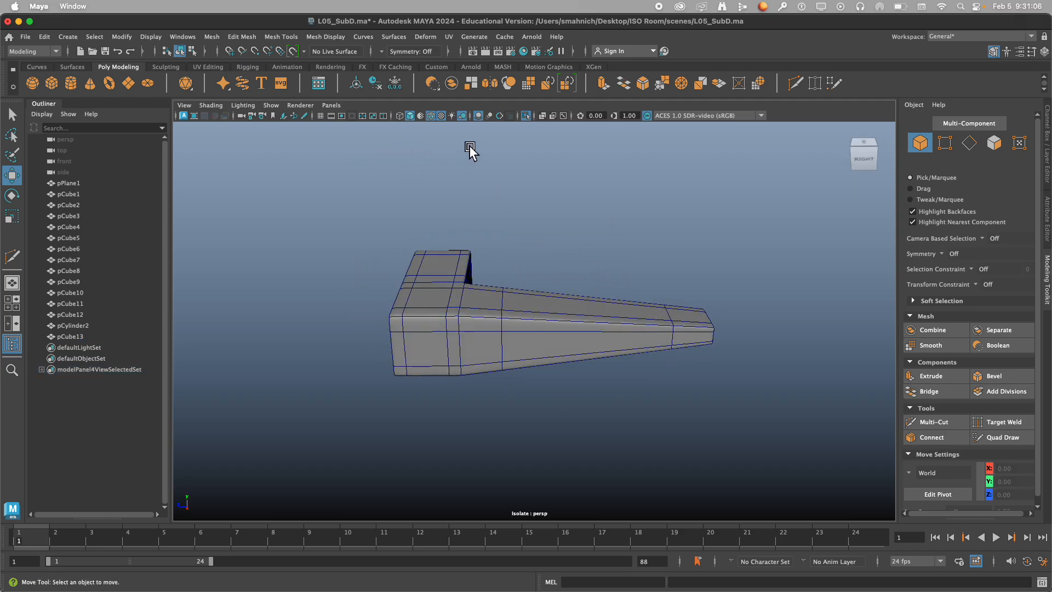
# Show the whole room again and move pCube13 to about X -0.84, Y 1.29, Z 1.17.
pyautogui.click(527, 116)
pyautogui.scroll(-5, 447, 277)
pyautogui.keyDown('alt'); pyautogui.moveTo(429, 324); pyautogui.dragTo(433, 326); pyautogui.keyUp('alt')
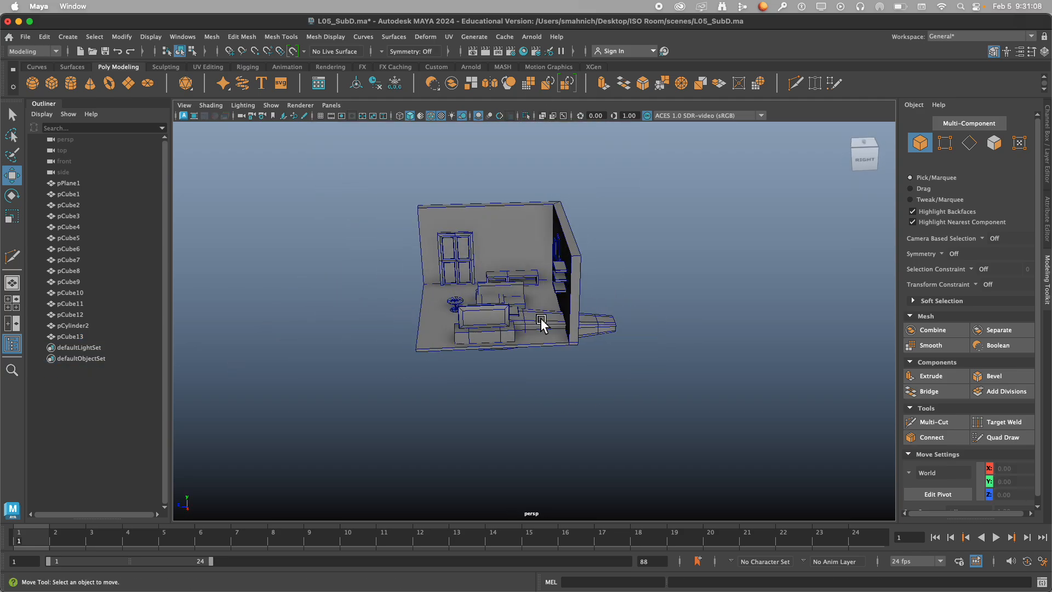
pyautogui.click(515, 325)
pyautogui.keyDown('alt'); pyautogui.moveTo(515, 324); pyautogui.dragTo(522, 291); pyautogui.keyUp('alt')
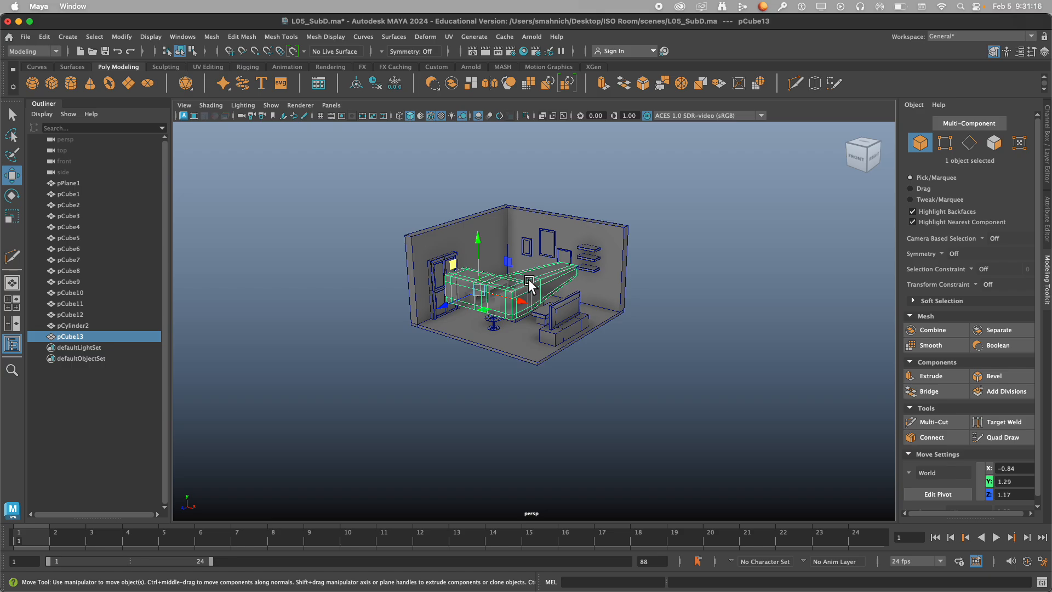
# Scale pCube13 down uniformly to about 0.32.
pyautogui.press('r')
pyautogui.moveTo(470, 285); pyautogui.dragTo(357, 310)
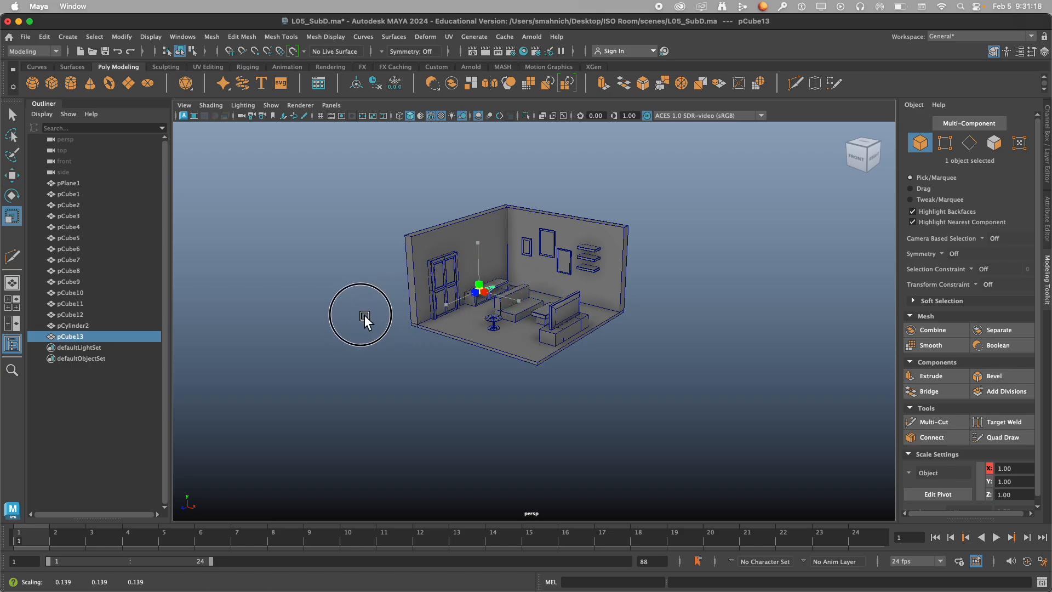
pyautogui.scroll(5, 394, 318)
pyautogui.keyDown('alt'); pyautogui.moveTo(347, 265); pyautogui.dragTo(568, 329); pyautogui.keyUp('alt')
# Move pCube13 along Z and X to the front of the door, at about X -2.06, Z 1.56.
pyautogui.press('w')
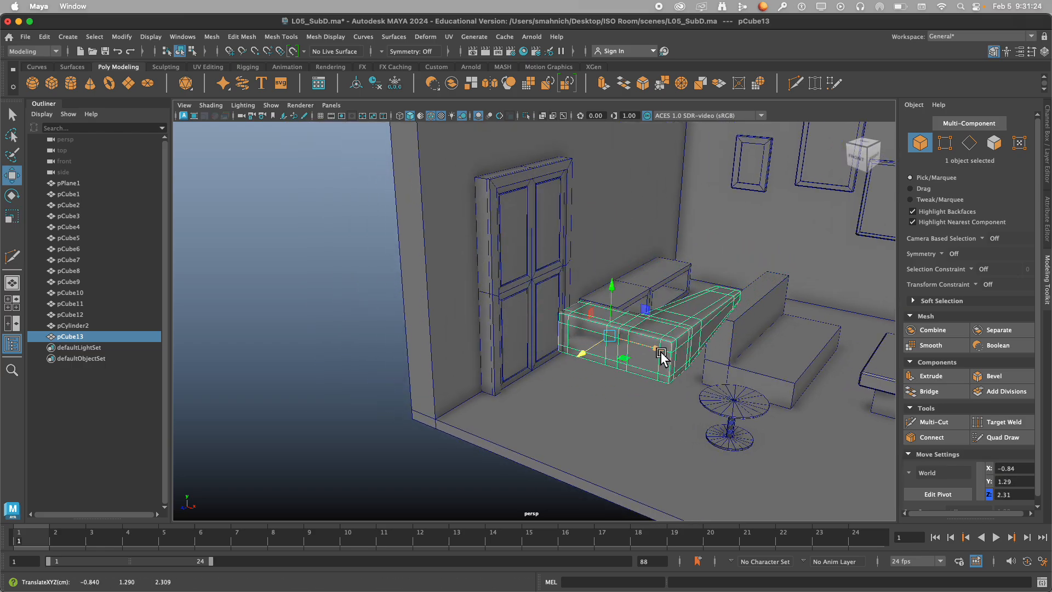
pyautogui.moveTo(662, 352); pyautogui.dragTo(585, 342)
pyautogui.keyDown('alt'); pyautogui.moveTo(585, 343); pyautogui.dragTo(520, 367); pyautogui.keyUp('alt')
pyautogui.keyDown('alt'); pyautogui.moveTo(430, 371); pyautogui.dragTo(450, 327, button='middle'); pyautogui.keyUp('alt')
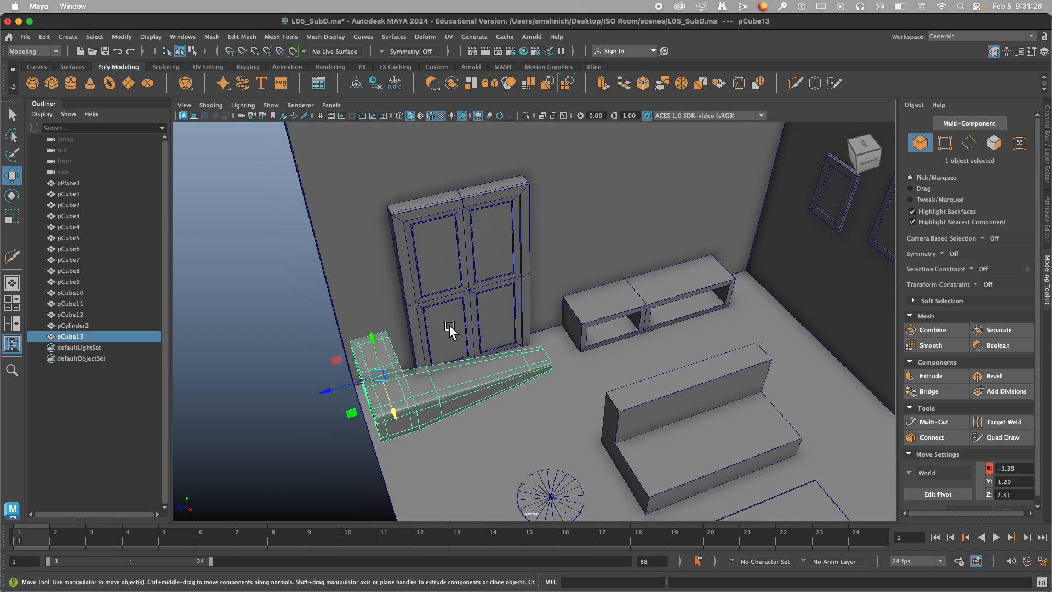
pyautogui.keyDown('alt'); pyautogui.moveTo(456, 362); pyautogui.dragTo(452, 377); pyautogui.keyUp('alt')
pyautogui.keyDown('alt'); pyautogui.moveTo(452, 376); pyautogui.dragTo(442, 370, button='middle'); pyautogui.keyUp('alt')
pyautogui.moveTo(329, 450); pyautogui.dragTo(524, 377)
# Scale pCube13 uniformly to about 0.07 so it is door-handle size.
pyautogui.press('r')
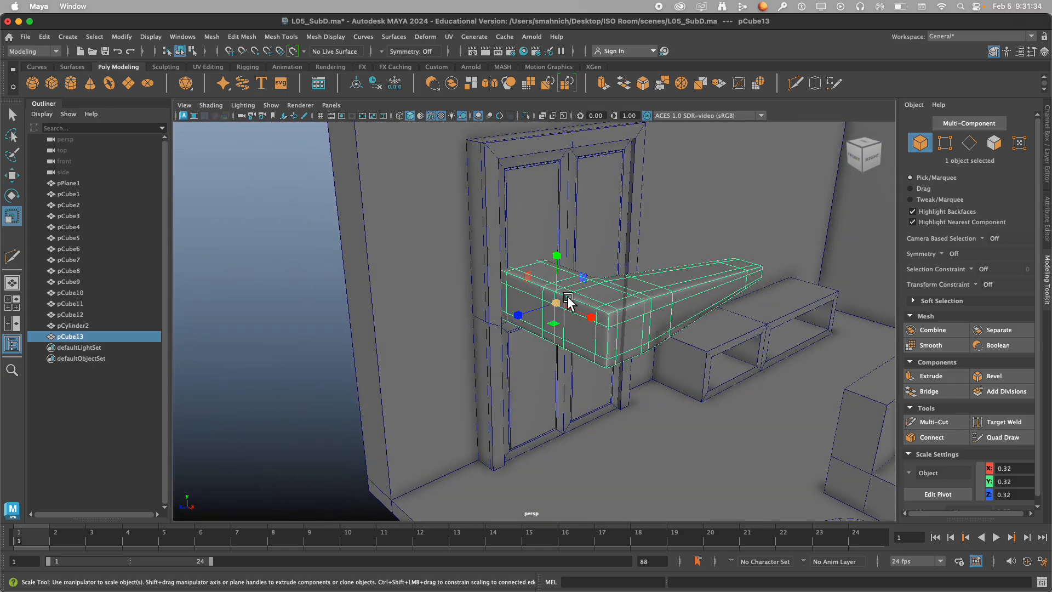
pyautogui.moveTo(568, 302); pyautogui.dragTo(366, 325)
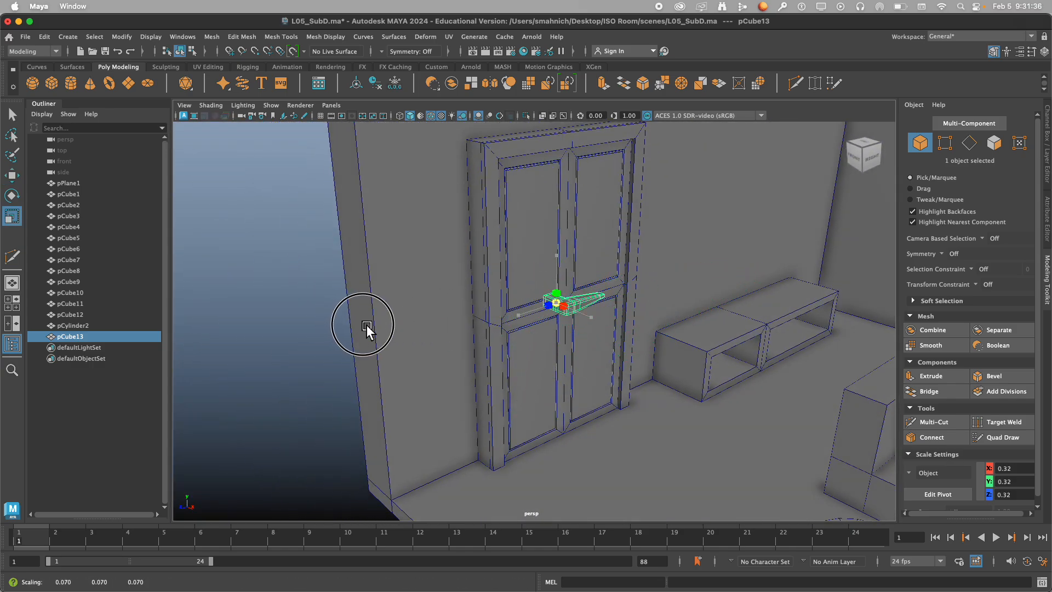
pyautogui.scroll(5, 570, 322)
pyautogui.keyDown('alt'); pyautogui.moveTo(569, 318); pyautogui.dragTo(523, 325); pyautogui.keyUp('alt')
pyautogui.keyDown('alt'); pyautogui.moveTo(522, 325); pyautogui.dragTo(632, 316, button='middle'); pyautogui.keyUp('alt')
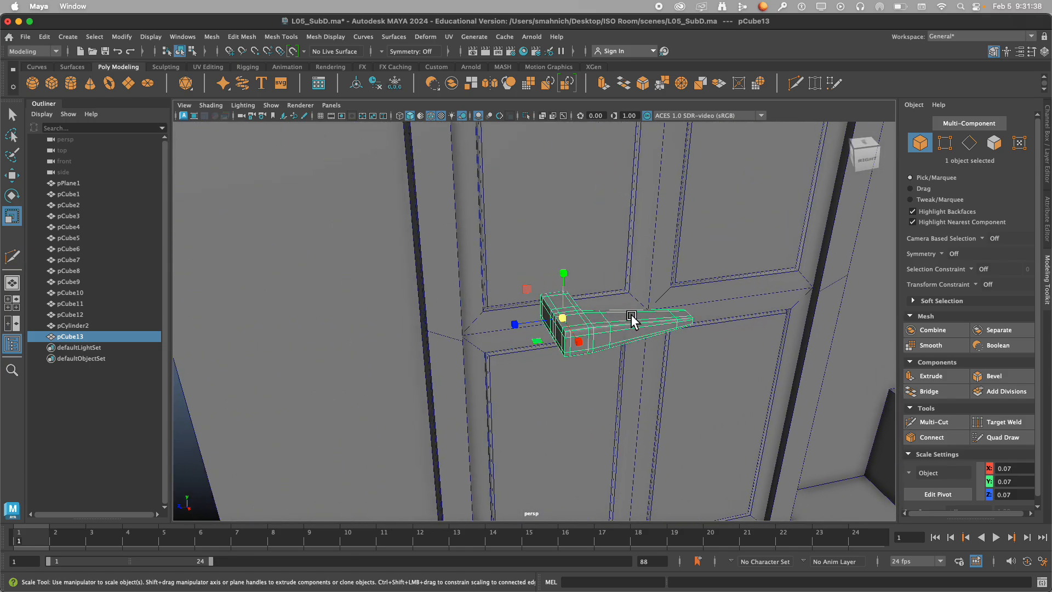
# Move the handle against the door's middle rail at about X -2.35, Y 1.11, Z 1.68.
pyautogui.press('w')
pyautogui.scroll(-5, 591, 340)
pyautogui.keyDown('alt'); pyautogui.moveTo(489, 364); pyautogui.dragTo(720, 341); pyautogui.keyUp('alt')
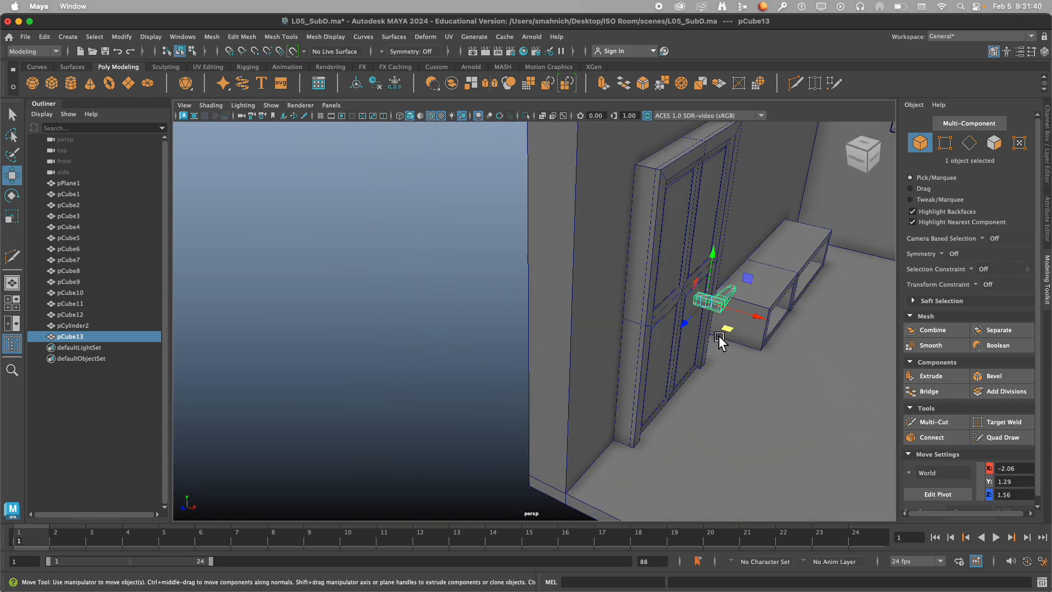
pyautogui.moveTo(757, 285); pyautogui.dragTo(712, 294)
pyautogui.keyDown('alt'); pyautogui.moveTo(712, 294); pyautogui.dragTo(640, 293); pyautogui.keyUp('alt')
pyautogui.scroll(5, 522, 280)
pyautogui.keyDown('alt'); pyautogui.moveTo(523, 280); pyautogui.dragTo(564, 364, button='middle'); pyautogui.keyUp('alt')
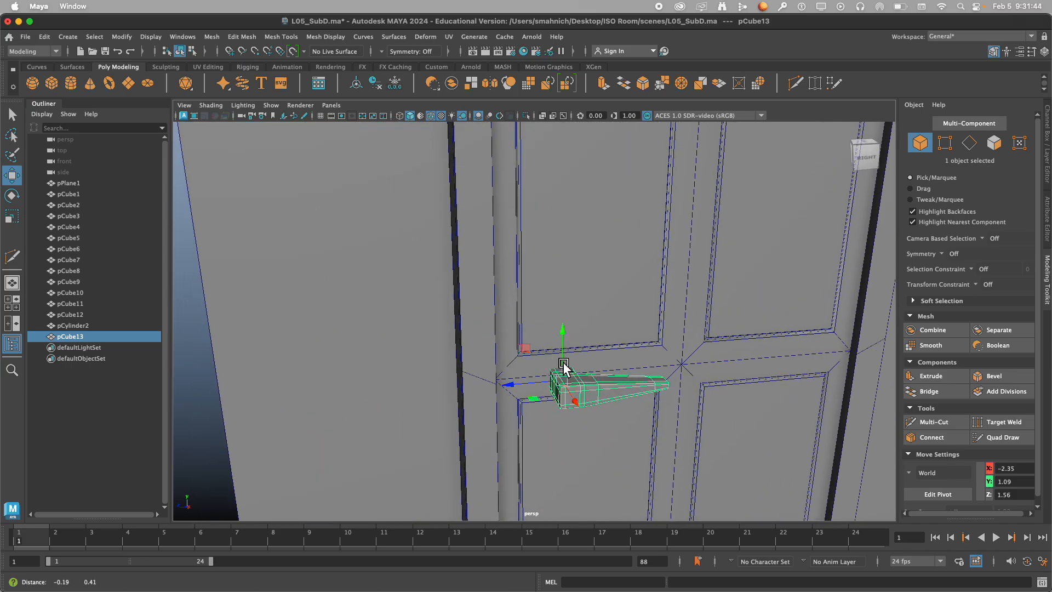
pyautogui.moveTo(529, 351); pyautogui.dragTo(482, 347)
pyautogui.keyDown('alt'); pyautogui.moveTo(532, 372); pyautogui.dragTo(530, 364); pyautogui.keyUp('alt')
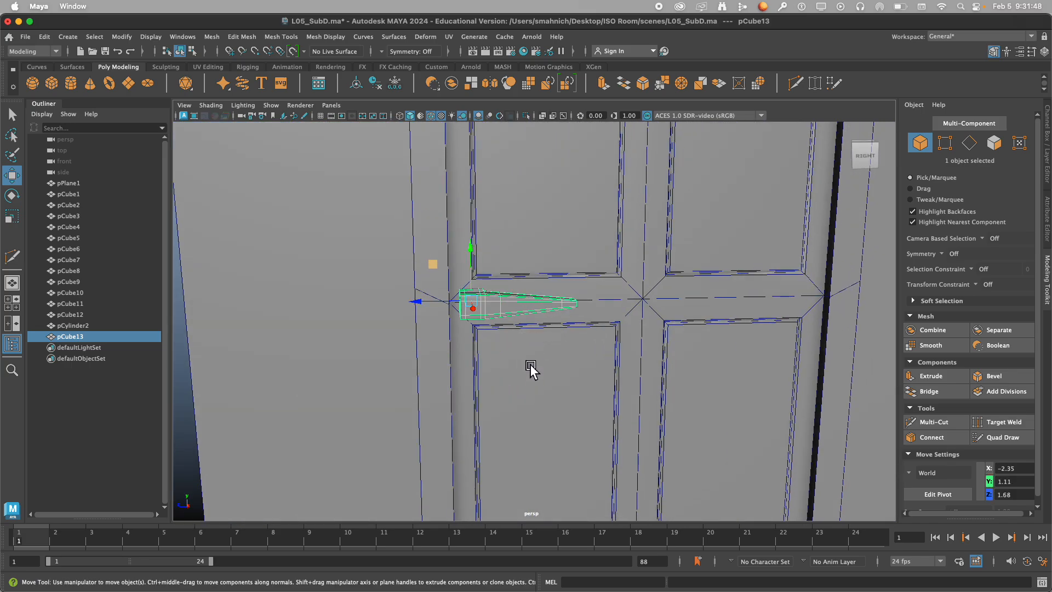
# Scale the door handle to about 0.05 in Y and 0.06 in Z.
pyautogui.press('r')
pyautogui.moveTo(474, 252); pyautogui.dragTo(476, 277)
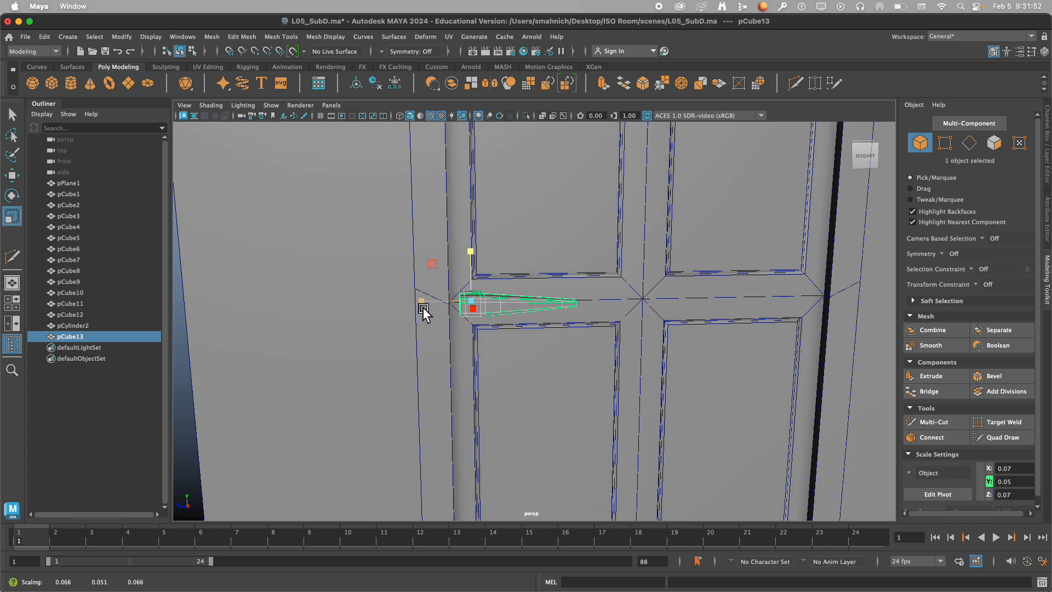
pyautogui.moveTo(421, 303); pyautogui.dragTo(464, 323)
pyautogui.keyDown('alt'); pyautogui.moveTo(534, 371); pyautogui.dragTo(464, 257, button='middle'); pyautogui.keyUp('alt')
pyautogui.keyDown('alt'); pyautogui.moveTo(465, 258); pyautogui.dragTo(520, 268); pyautogui.keyUp('alt')
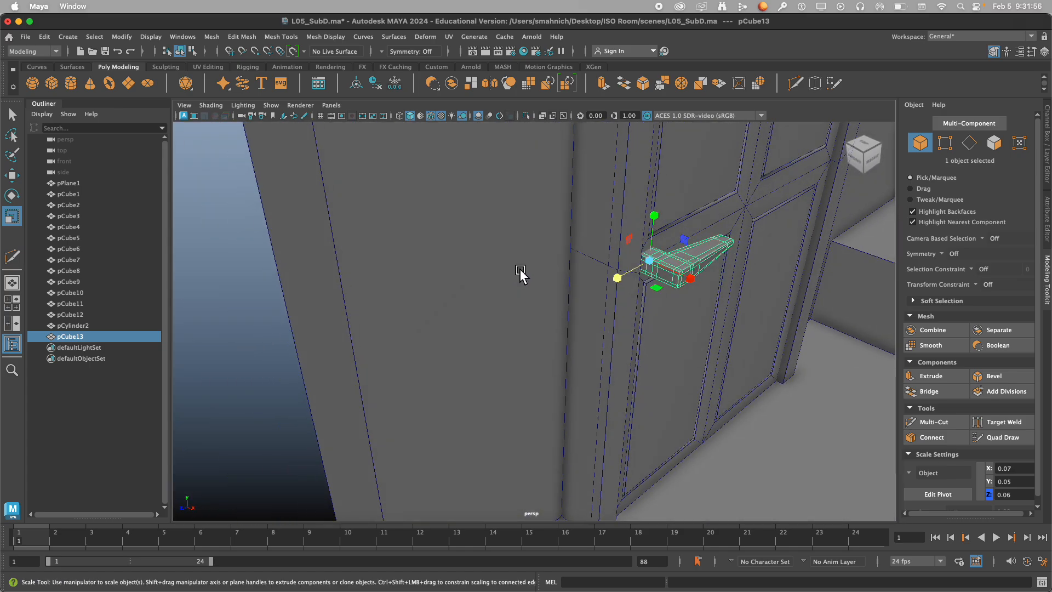
pyautogui.keyDown('alt'); pyautogui.moveTo(521, 268); pyautogui.dragTo(437, 266, button='middle'); pyautogui.keyUp('alt')
pyautogui.keyDown('alt'); pyautogui.moveTo(436, 266); pyautogui.dragTo(439, 278); pyautogui.keyUp('alt')
# Move the handle slightly out from the door along X to about -2.32 and deselect it.
pyautogui.press('w')
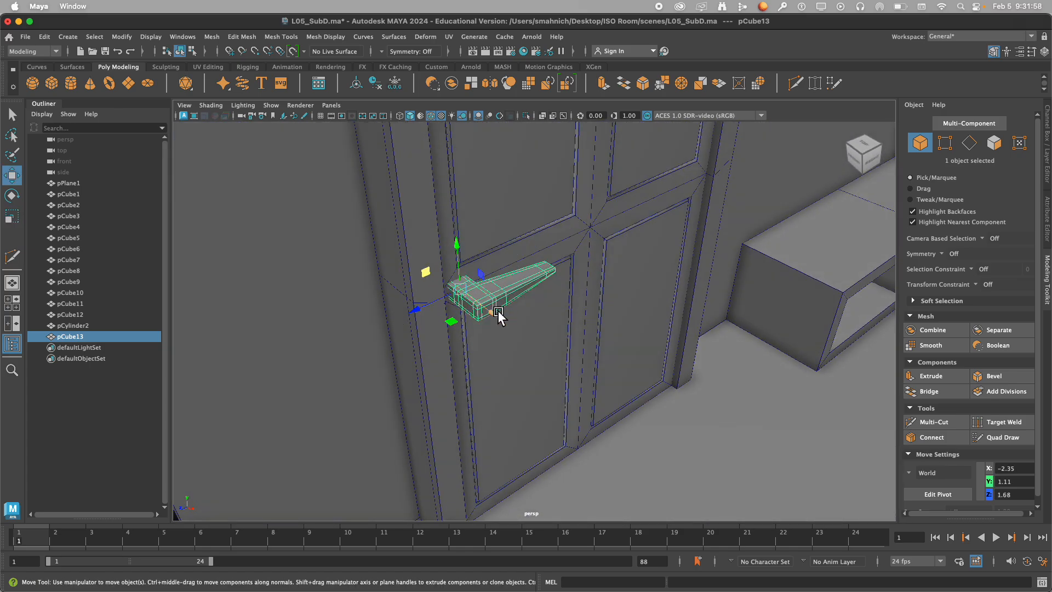
pyautogui.moveTo(495, 313); pyautogui.dragTo(497, 318)
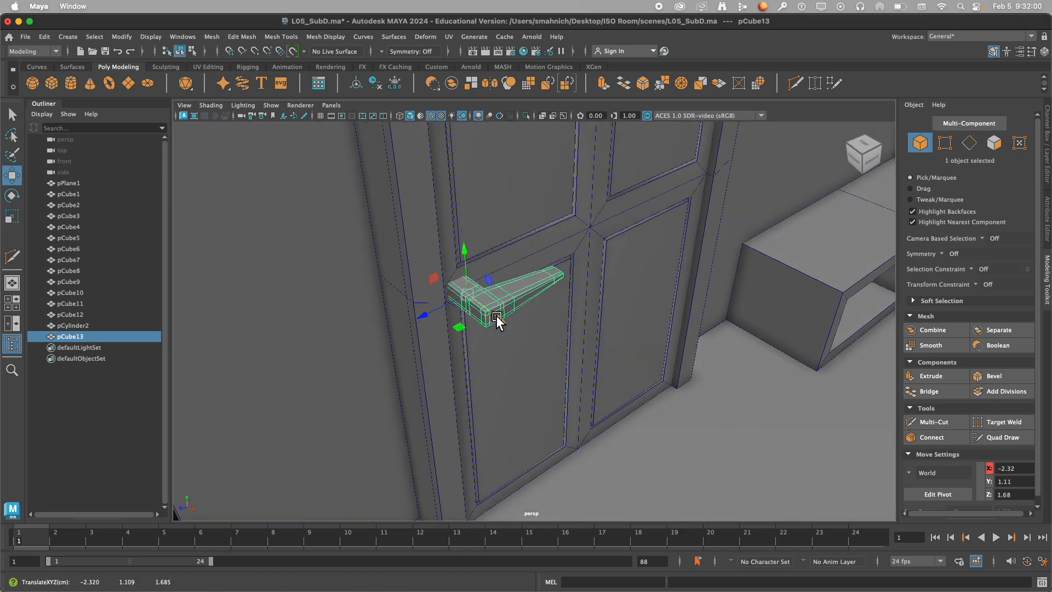
pyautogui.keyDown('alt'); pyautogui.moveTo(497, 318); pyautogui.dragTo(342, 308, button='right'); pyautogui.keyUp('alt')
pyautogui.click(341, 308)
# Save the L05_SubD.ma scene with the handle placed on the door.
pyautogui.keyDown('alt'); pyautogui.moveTo(481, 303); pyautogui.dragTo(479, 278, button='right'); pyautogui.keyUp('alt')
pyautogui.keyDown('alt'); pyautogui.moveTo(479, 278); pyautogui.dragTo(488, 274); pyautogui.keyUp('alt')
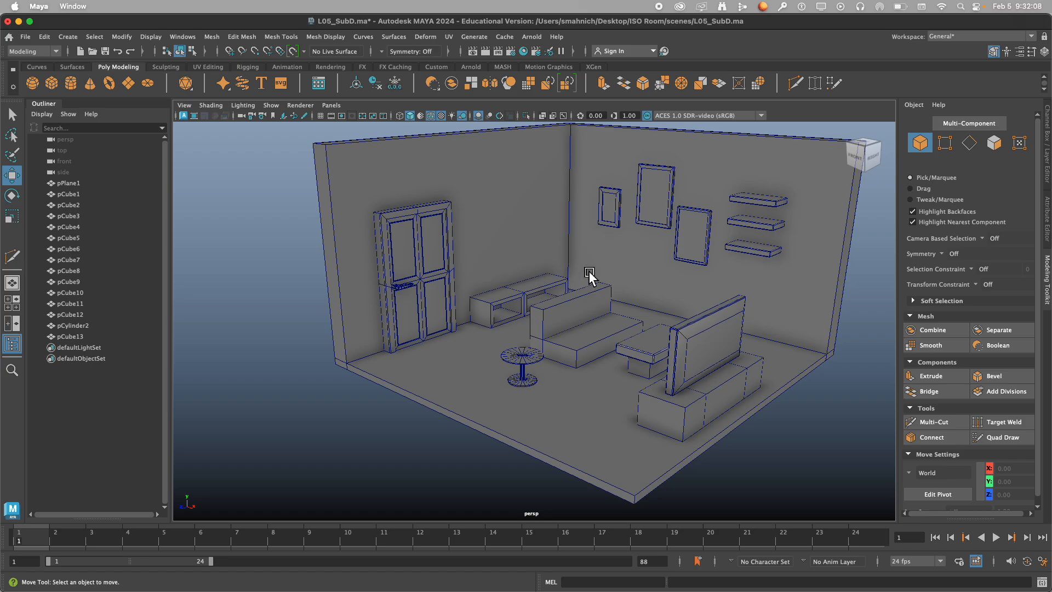
pyautogui.keyDown('alt'); pyautogui.moveTo(590, 272); pyautogui.dragTo(588, 279); pyautogui.keyUp('alt')
pyautogui.keyDown('alt'); pyautogui.moveTo(588, 279); pyautogui.dragTo(560, 266, button='middle'); pyautogui.keyUp('alt')
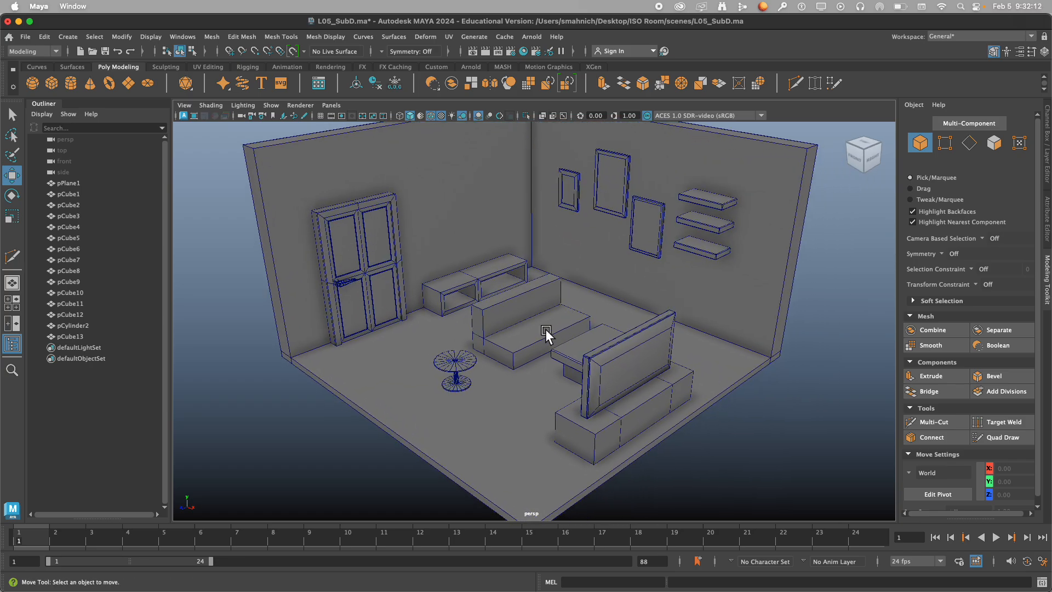
pyautogui.hotkey('ctrl', 's')
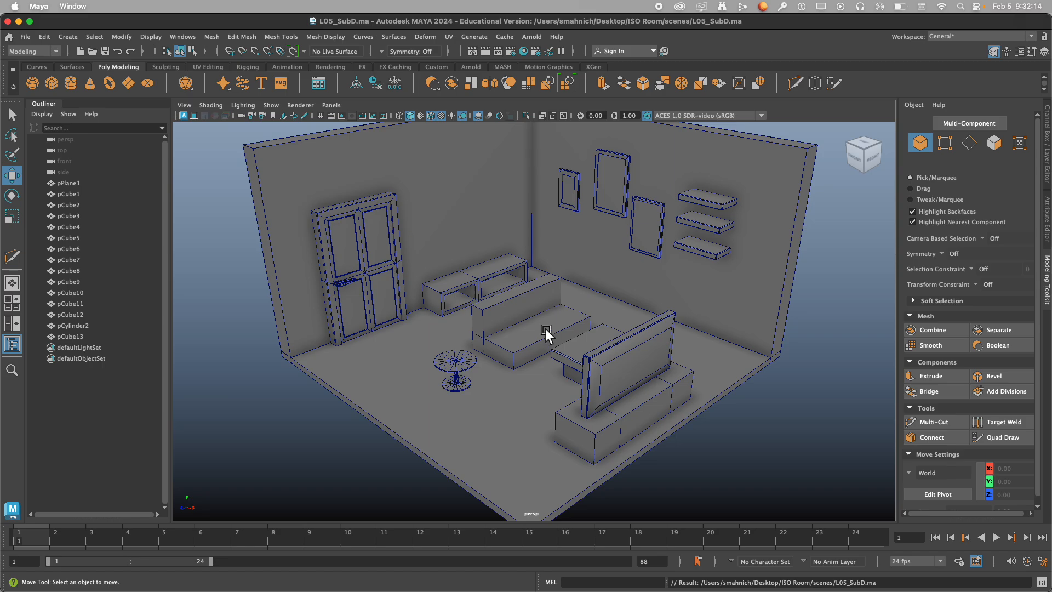
# Delete the blocky sofa pCube1 and create a new polygon cube in the room.
pyautogui.click(533, 332)
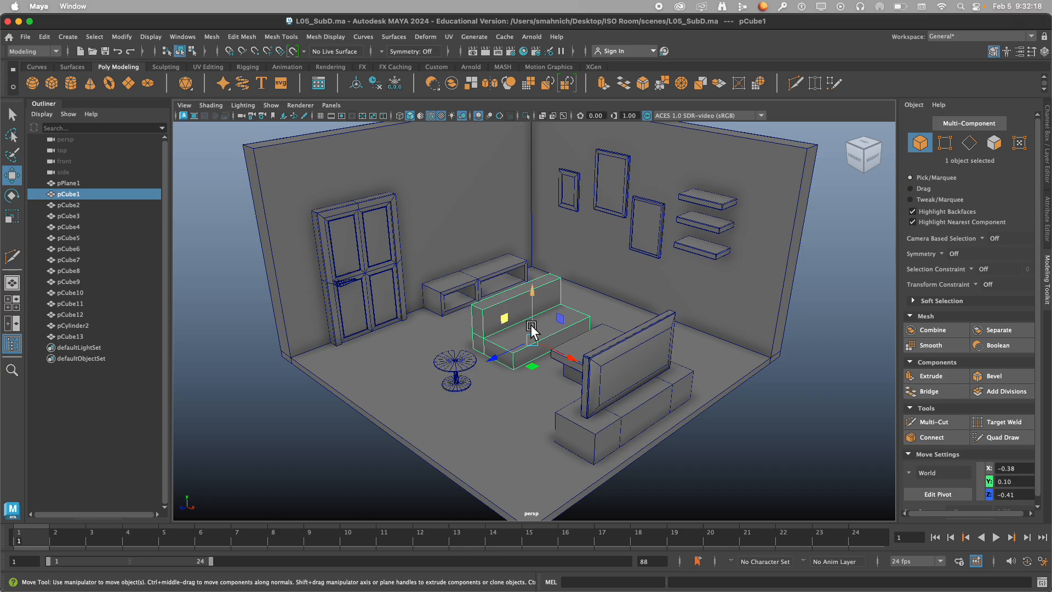
pyautogui.press('Delete')
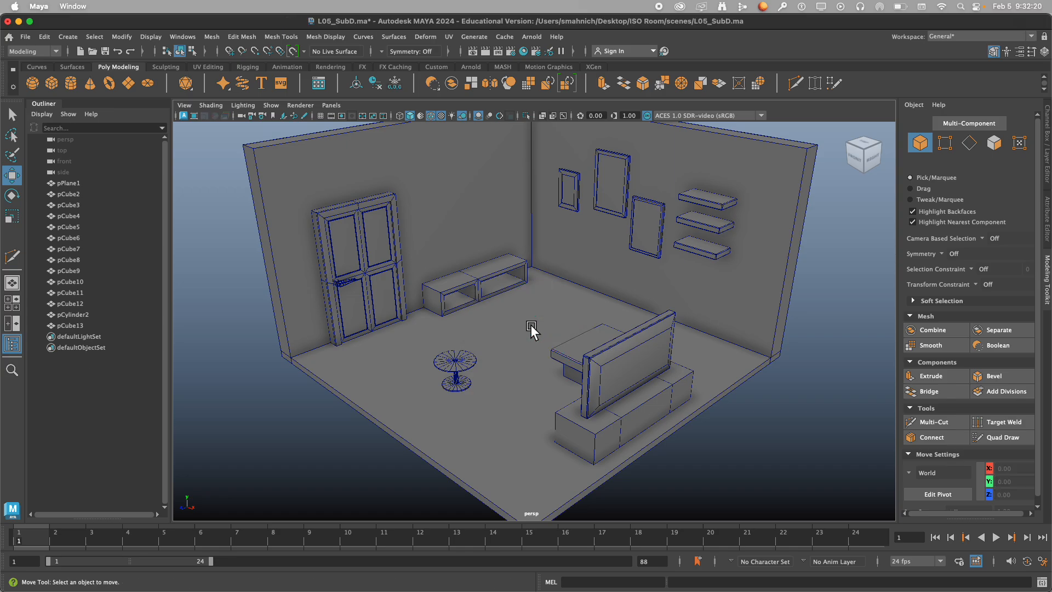
pyautogui.click(53, 84)
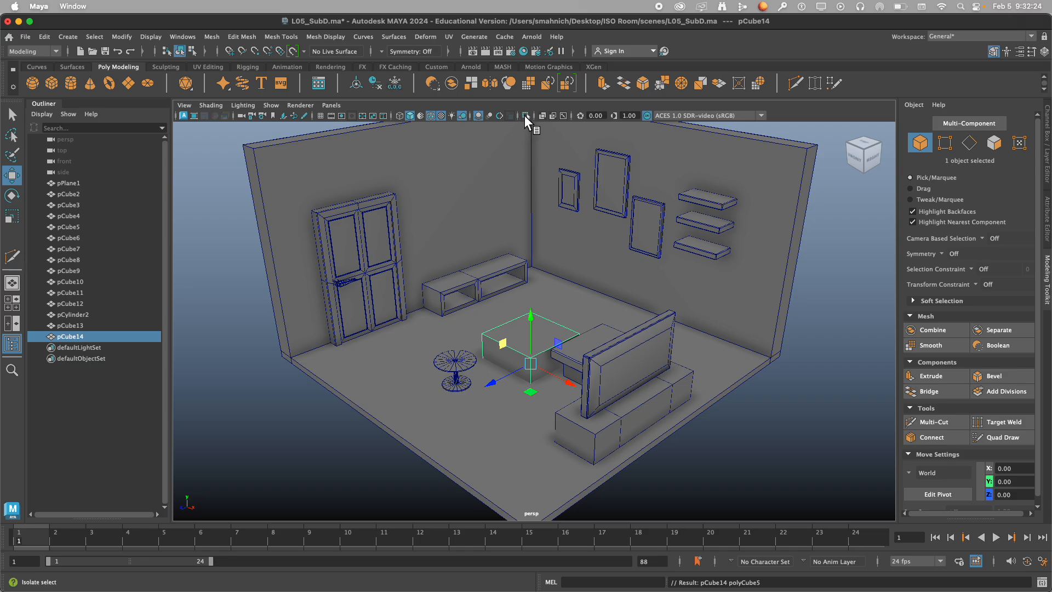
# Isolate the new cube pCube14 in the viewport.
pyautogui.click(525, 115)
pyautogui.scroll(3, 639, 388)
pyautogui.keyDown('alt'); pyautogui.moveTo(639, 388); pyautogui.dragTo(550, 405); pyautogui.keyUp('alt')
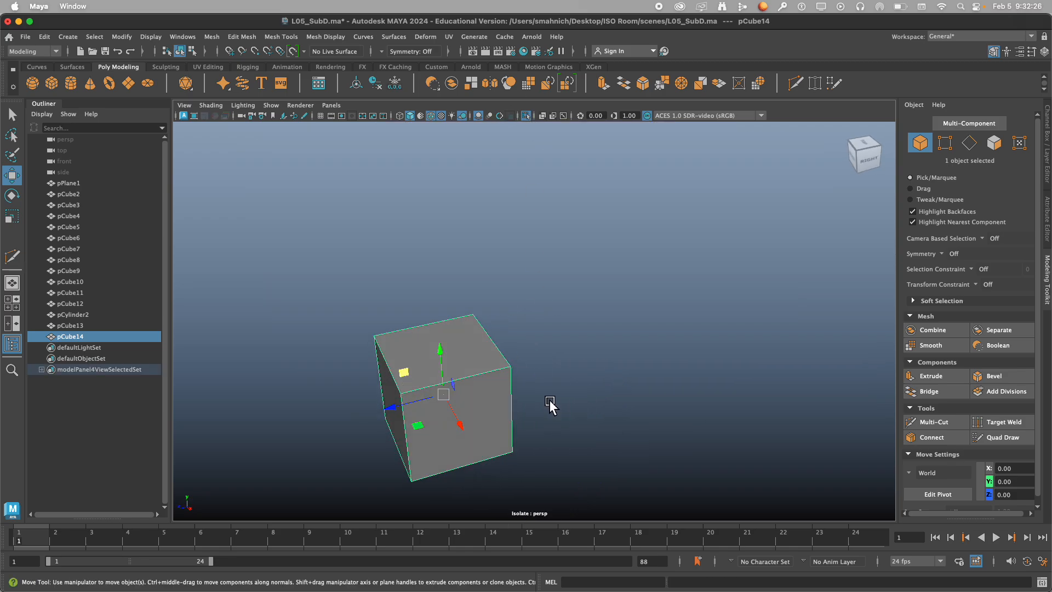
pyautogui.keyDown('alt'); pyautogui.moveTo(549, 405); pyautogui.dragTo(595, 230, button='middle'); pyautogui.keyUp('alt')
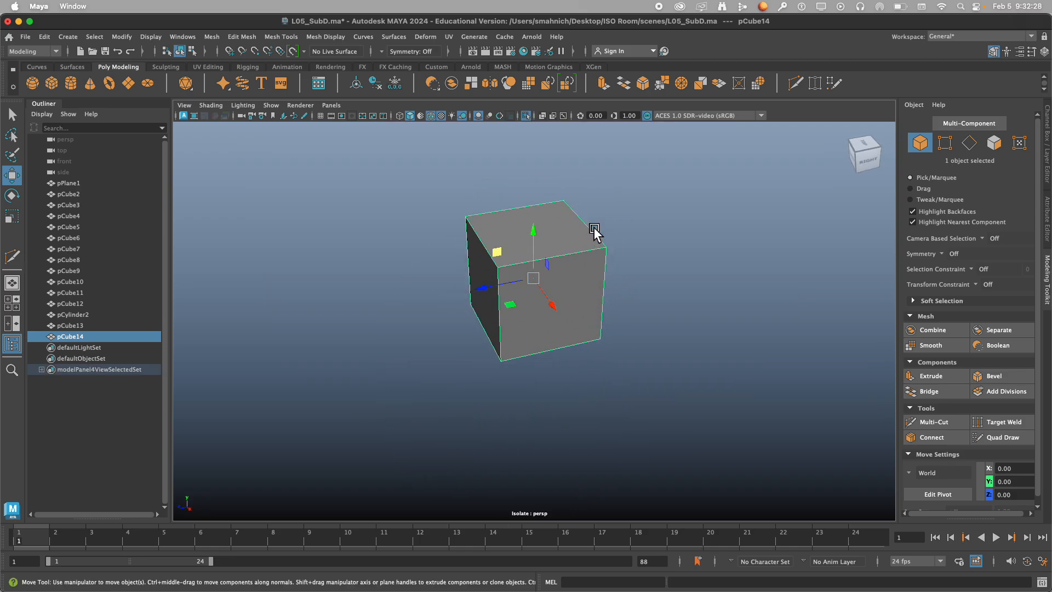
# Scale pCube14 into a long flat block of about 0.79 in X, 0.35 in Y and 2.11 in Z.
pyautogui.press('r')
pyautogui.moveTo(480, 286); pyautogui.dragTo(402, 310)
pyautogui.moveTo(540, 235); pyautogui.dragTo(545, 297)
pyautogui.moveTo(482, 288); pyautogui.dragTo(499, 287)
pyautogui.click(601, 355)
pyautogui.keyDown('alt'); pyautogui.moveTo(601, 355); pyautogui.dragTo(564, 306); pyautogui.keyUp('alt')
pyautogui.click(564, 303)
pyautogui.scroll(5, 541, 309)
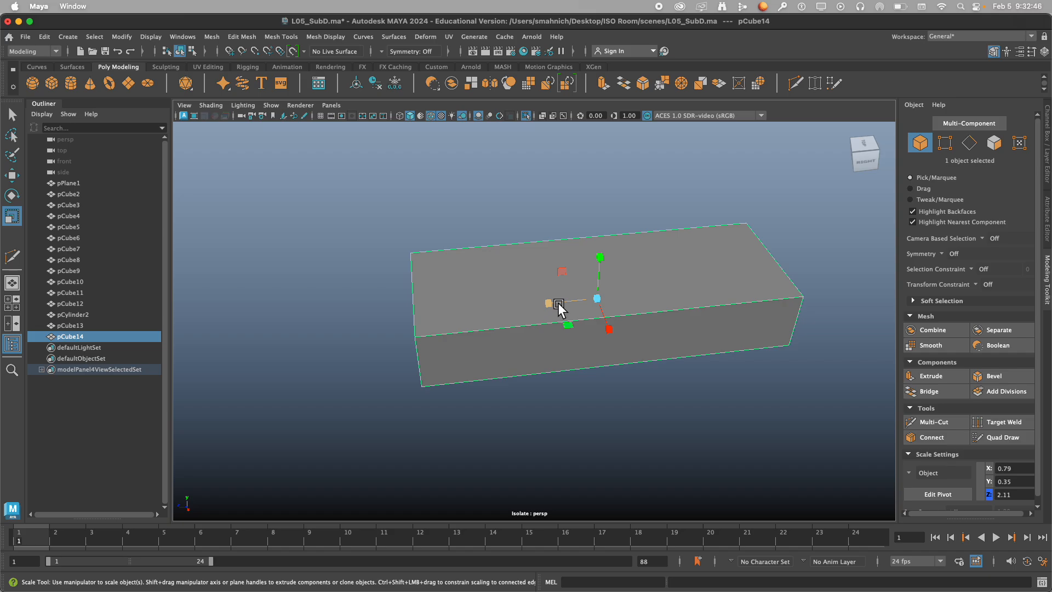
pyautogui.moveTo(566, 305)
pyautogui.keyDown('alt'); pyautogui.mouseDown()
pyautogui.moveTo(590, 297)
pyautogui.moveTo(575, 297)
pyautogui.mouseUp(); pyautogui.keyUp('alt')
pyautogui.keyDown('alt'); pyautogui.moveTo(586, 331); pyautogui.dragTo(539, 335, button='middle'); pyautogui.keyUp('alt')
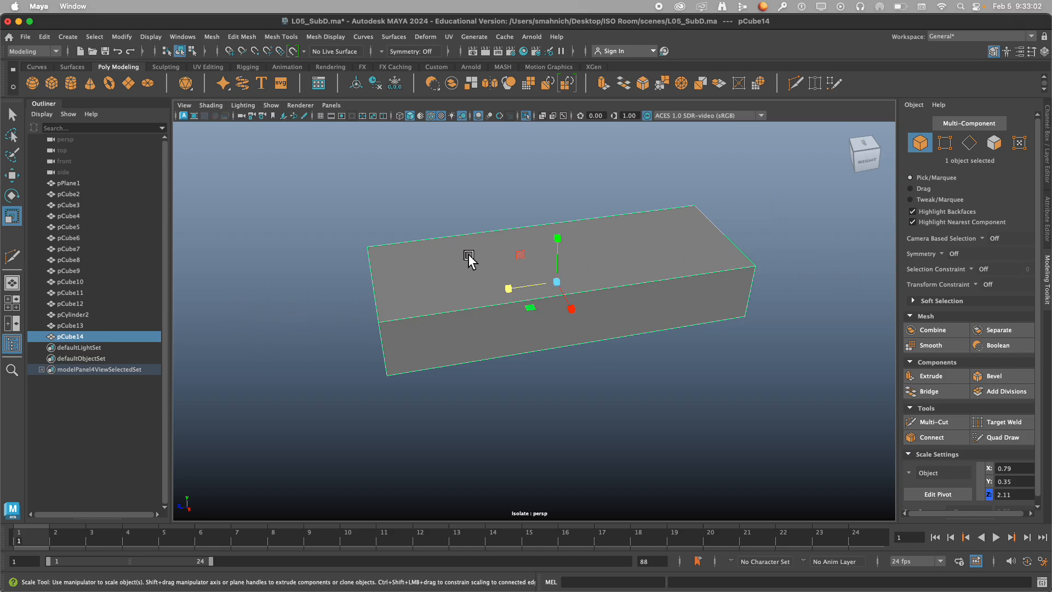
pyautogui.keyDown('alt'); pyautogui.moveTo(600, 294); pyautogui.dragTo(593, 295); pyautogui.keyUp('alt')
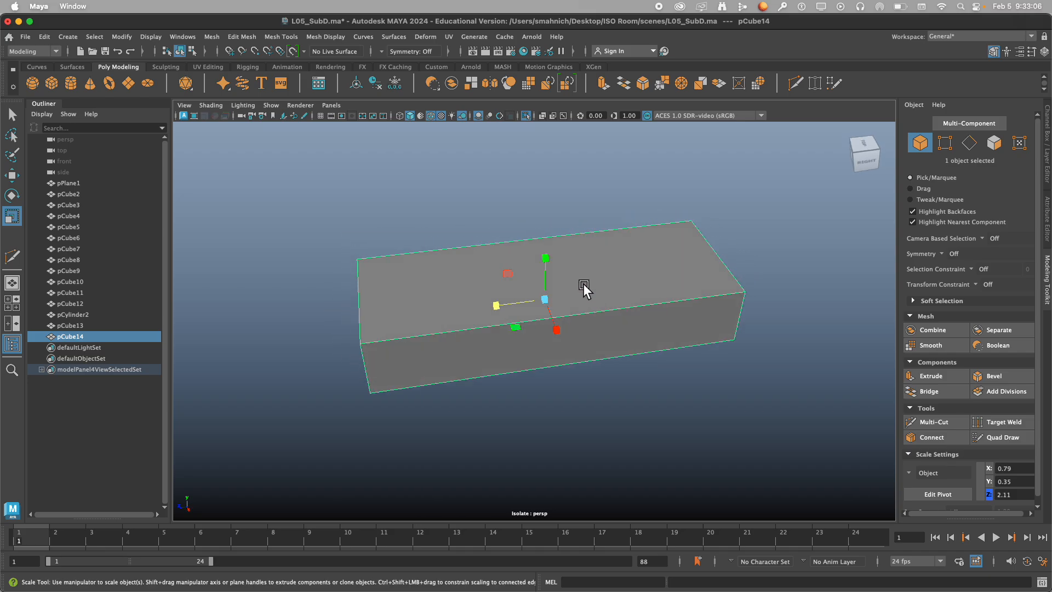
# Insert a centred edge loop across the long block with Multi-Cut, splitting it into two equal halves.
pyautogui.click(950, 423)
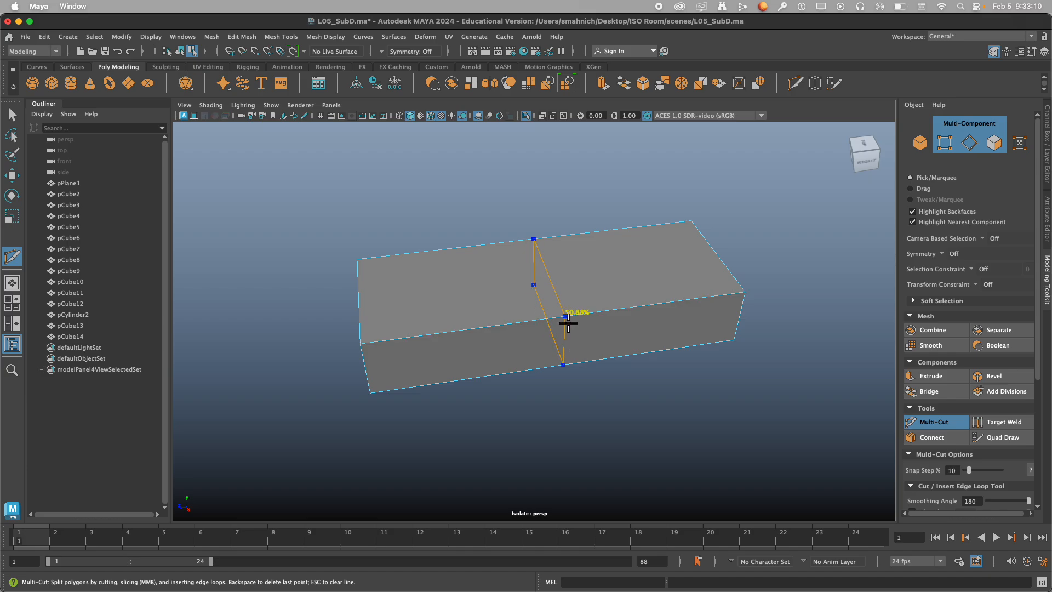
pyautogui.keyDown('ctrl'); pyautogui.middleClick(460, 311); pyautogui.keyUp('ctrl')
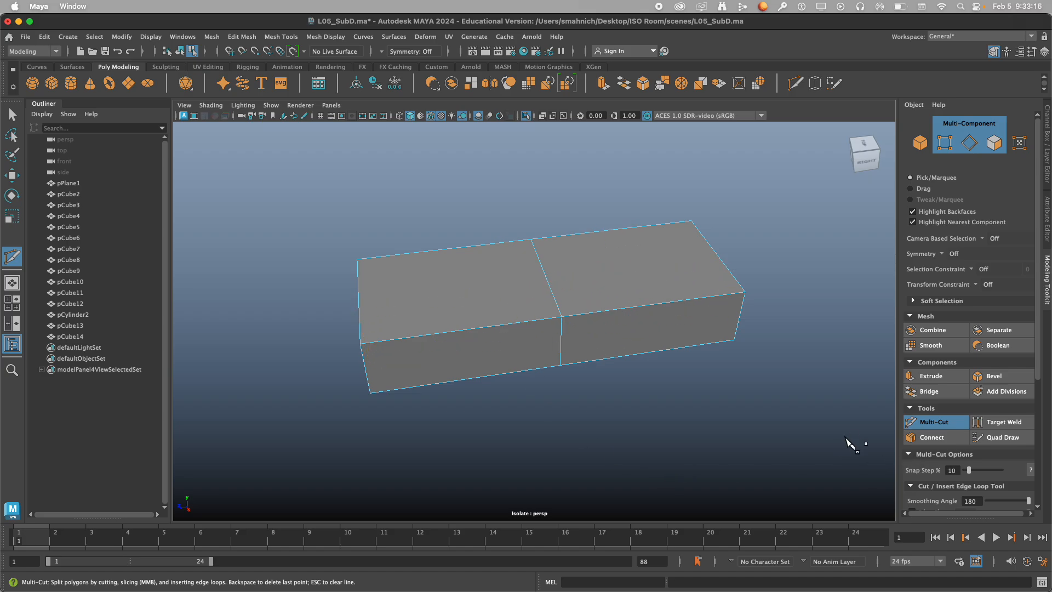
pyautogui.keyDown('alt'); pyautogui.moveTo(788, 395); pyautogui.dragTo(737, 376); pyautogui.keyUp('alt')
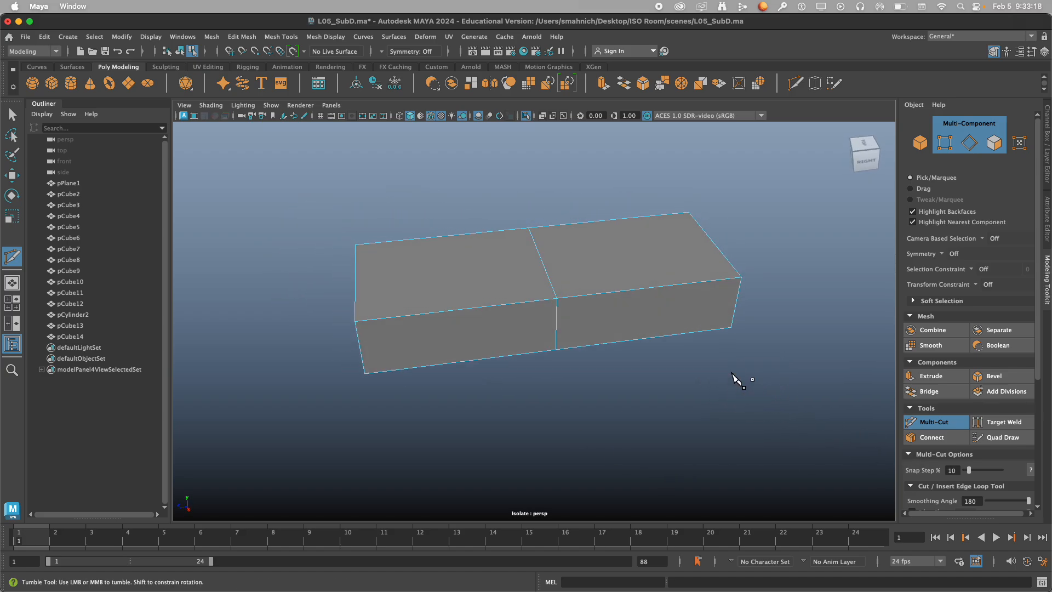
# Try Object X and World X symmetry for the Multi-Cut on the block.
pyautogui.click(386, 52)
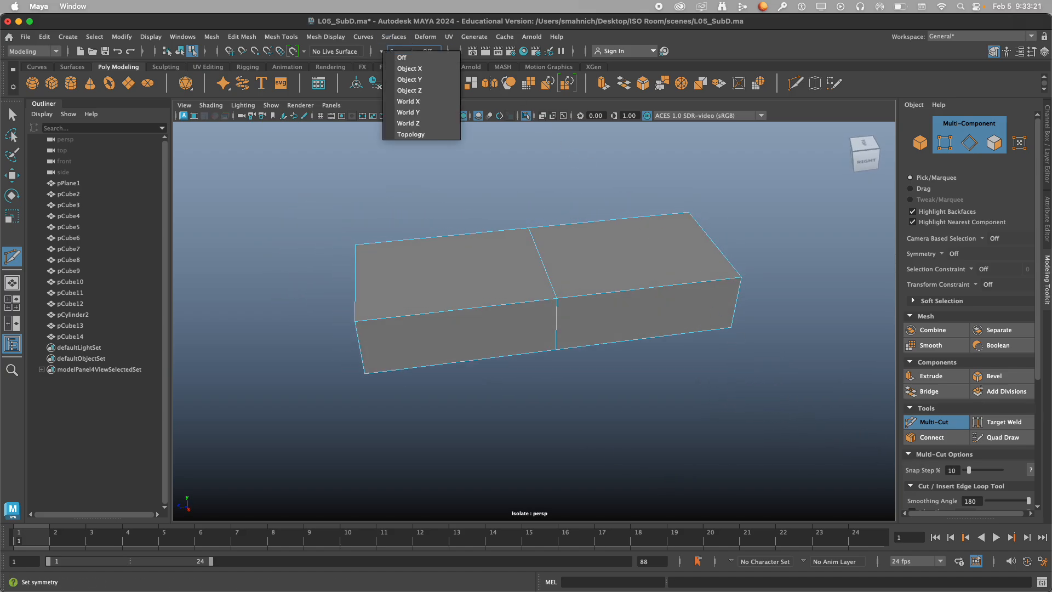
pyautogui.click(426, 70)
pyautogui.keyDown('alt'); pyautogui.moveTo(587, 265); pyautogui.dragTo(587, 352); pyautogui.keyUp('alt')
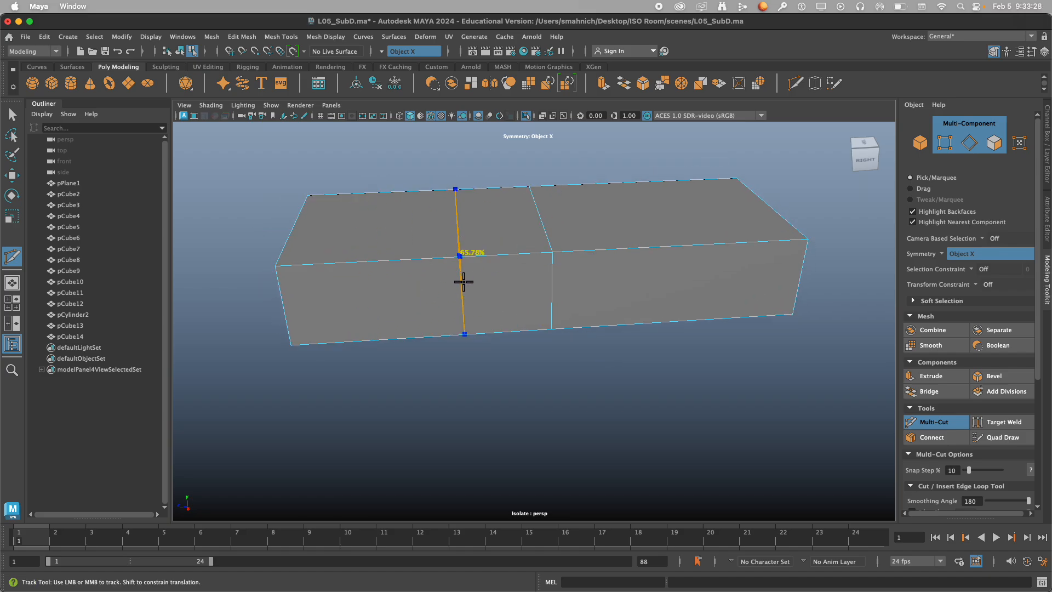
pyautogui.press('w')
pyautogui.click(381, 51)
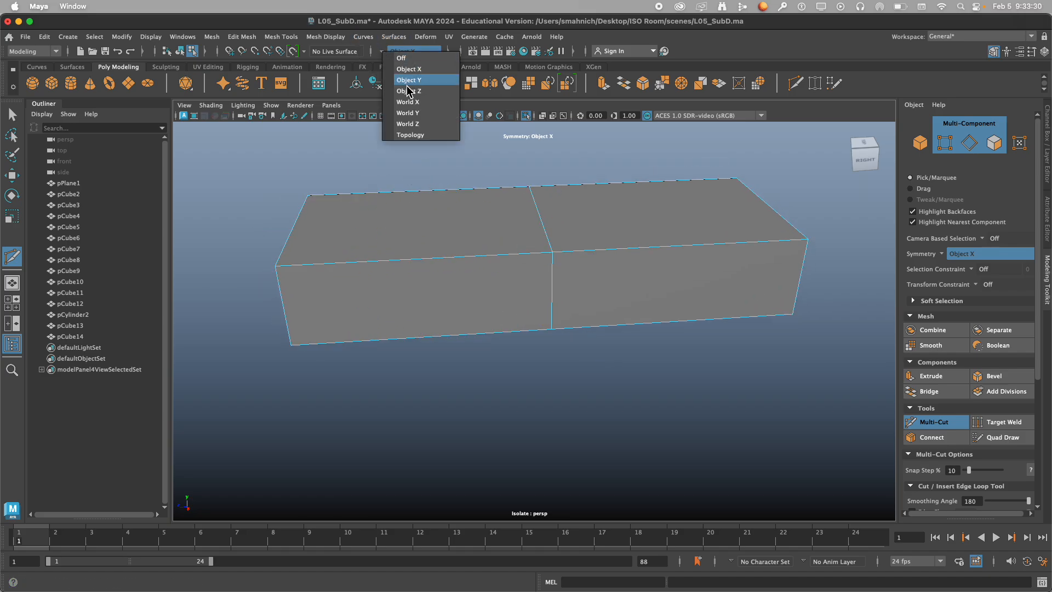
pyautogui.click(412, 101)
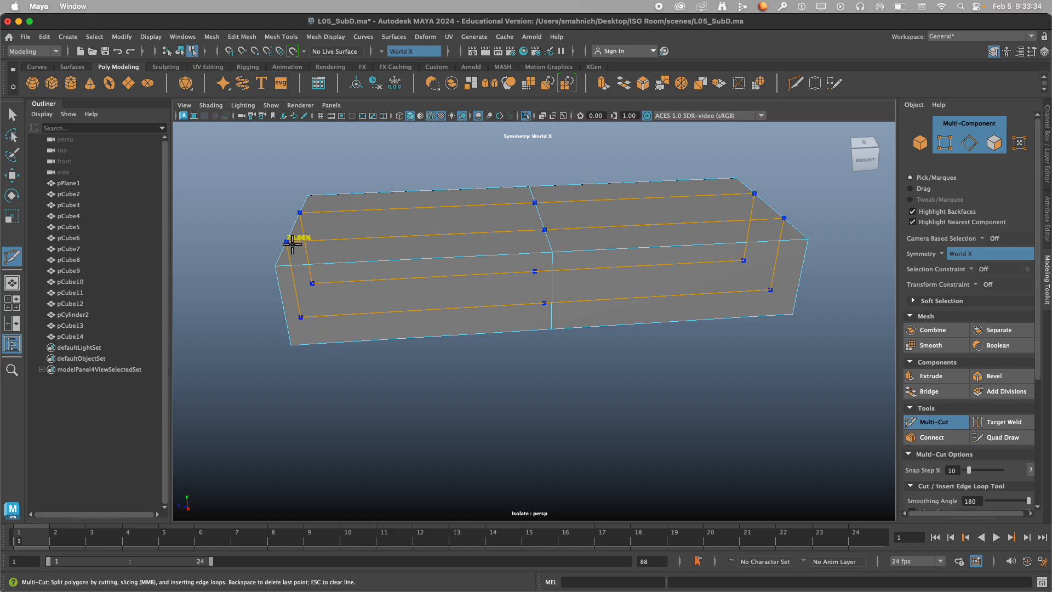
# Set symmetry to Object Z and insert a mirrored pair of edge loops near both ends of the block.
pyautogui.click(383, 51)
pyautogui.click(406, 89)
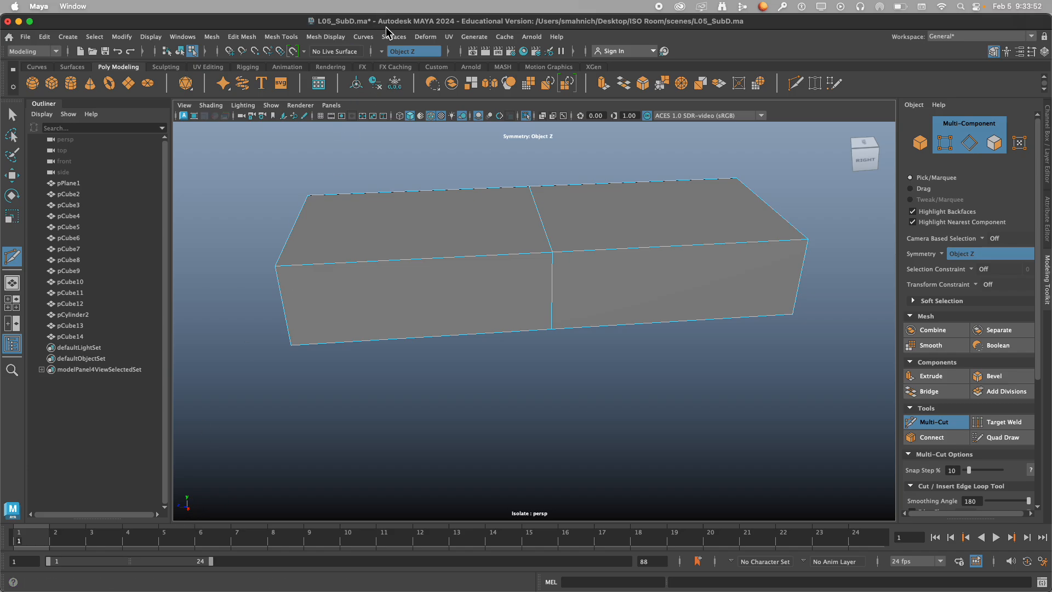
pyautogui.click(381, 51)
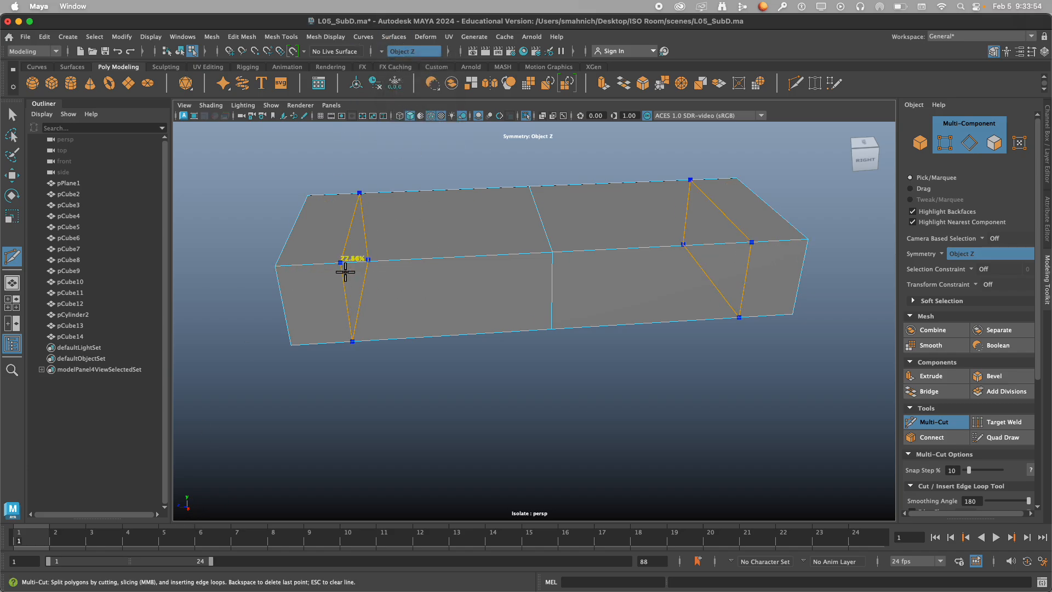
pyautogui.click(385, 51)
pyautogui.click(383, 51)
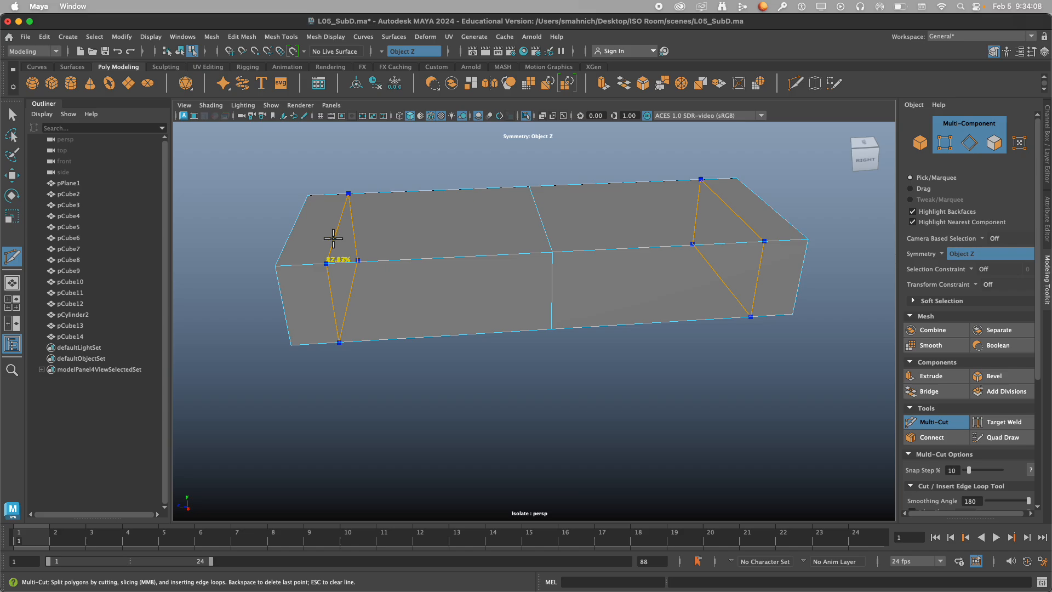
pyautogui.keyDown('ctrl'); pyautogui.click(323, 267); pyautogui.keyUp('ctrl')
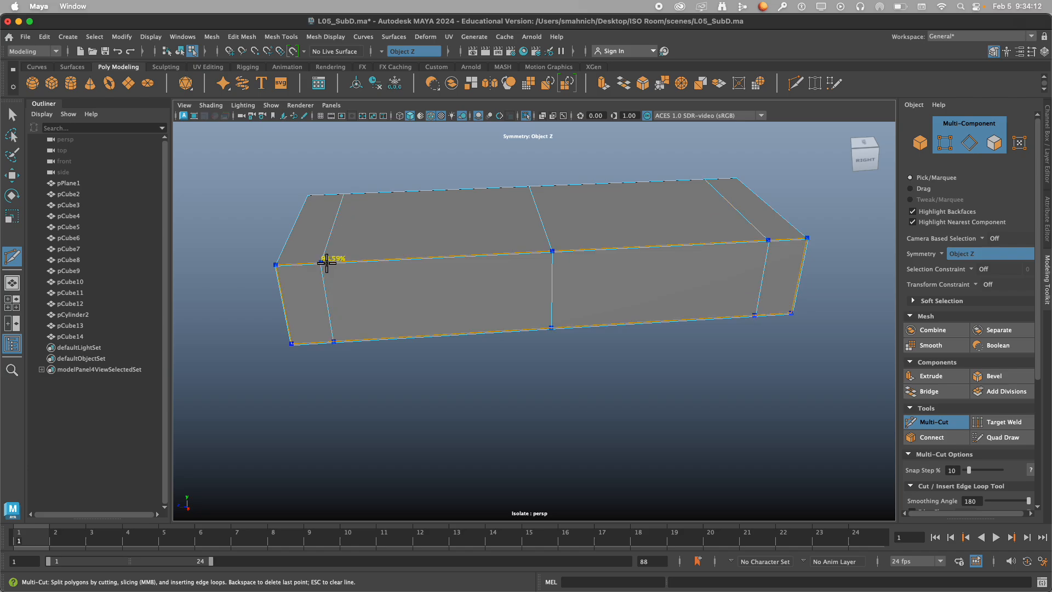
# Insert a lengthwise edge loop close to the block's long back edge to mark out the backrest strip.
pyautogui.keyDown('alt'); pyautogui.moveTo(352, 259); pyautogui.dragTo(423, 260); pyautogui.keyUp('alt')
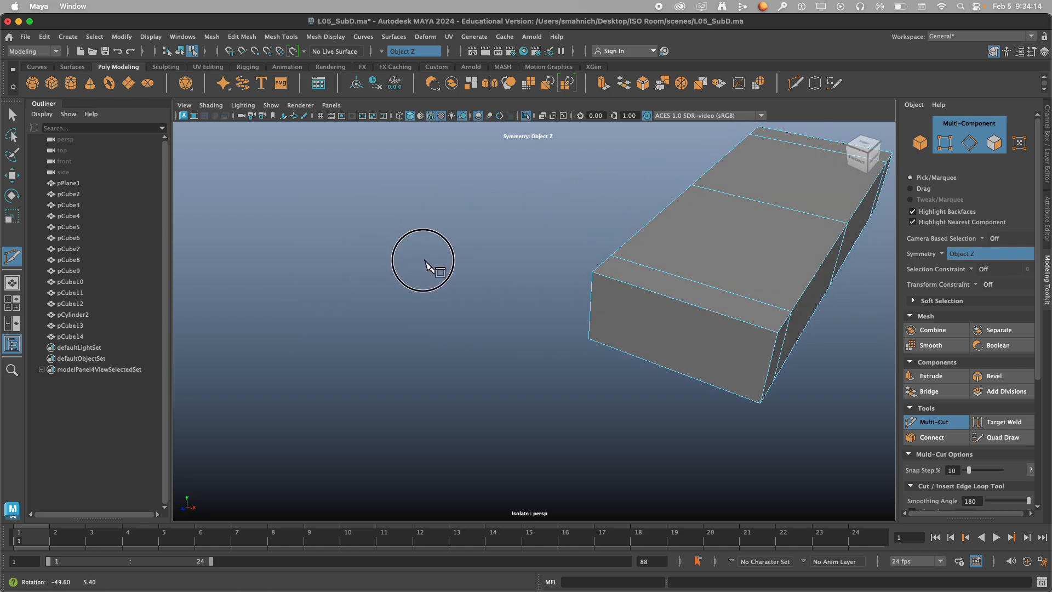
pyautogui.keyDown('alt'); pyautogui.moveTo(567, 265); pyautogui.dragTo(380, 279, button='middle'); pyautogui.keyUp('alt')
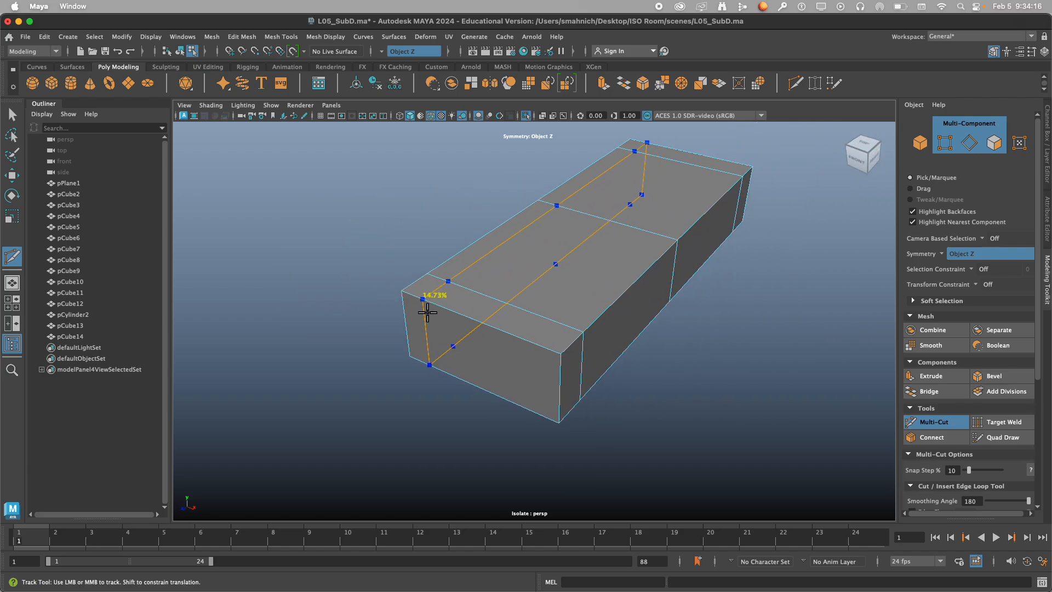
pyautogui.keyDown('alt'); pyautogui.moveTo(472, 313); pyautogui.dragTo(442, 310); pyautogui.keyUp('alt')
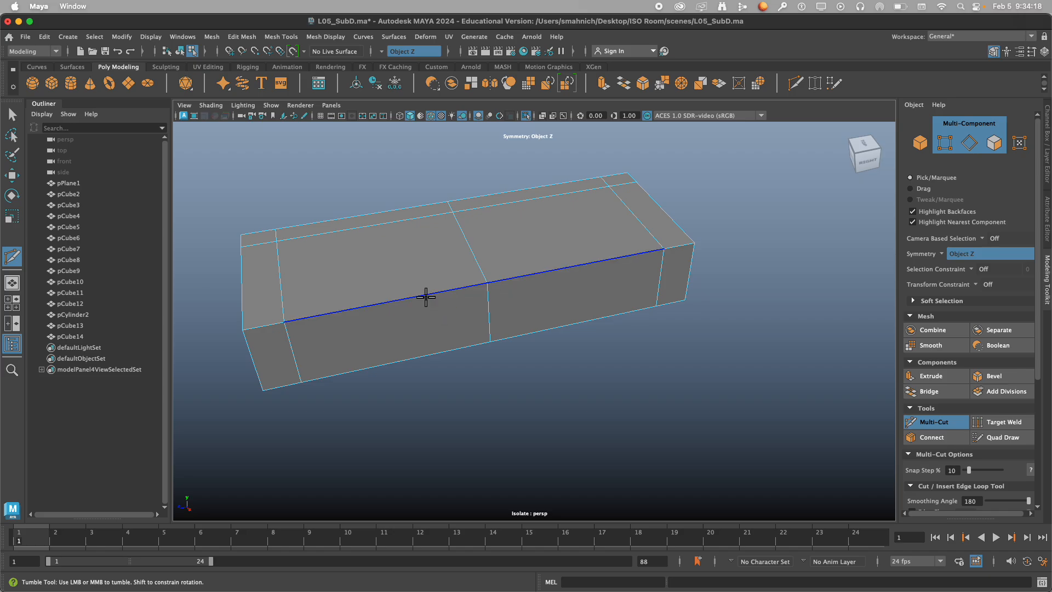
# Try a horizontal edge loop around the sides and another mirrored pair across the block, undoing each one.
pyautogui.keyDown('ctrl'); pyautogui.click(476, 302); pyautogui.keyUp('ctrl')
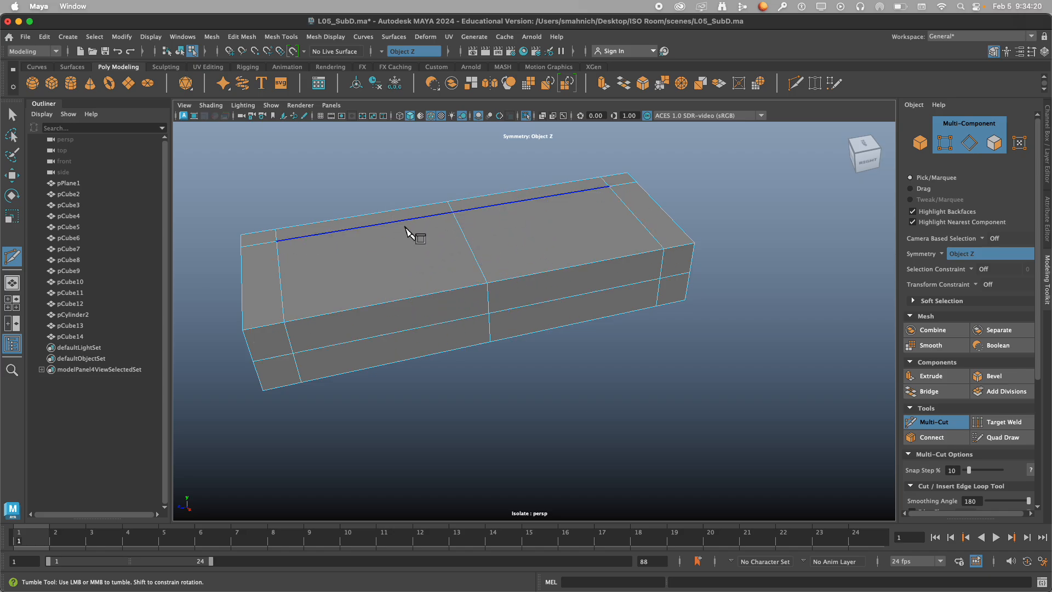
pyautogui.press('super+z')
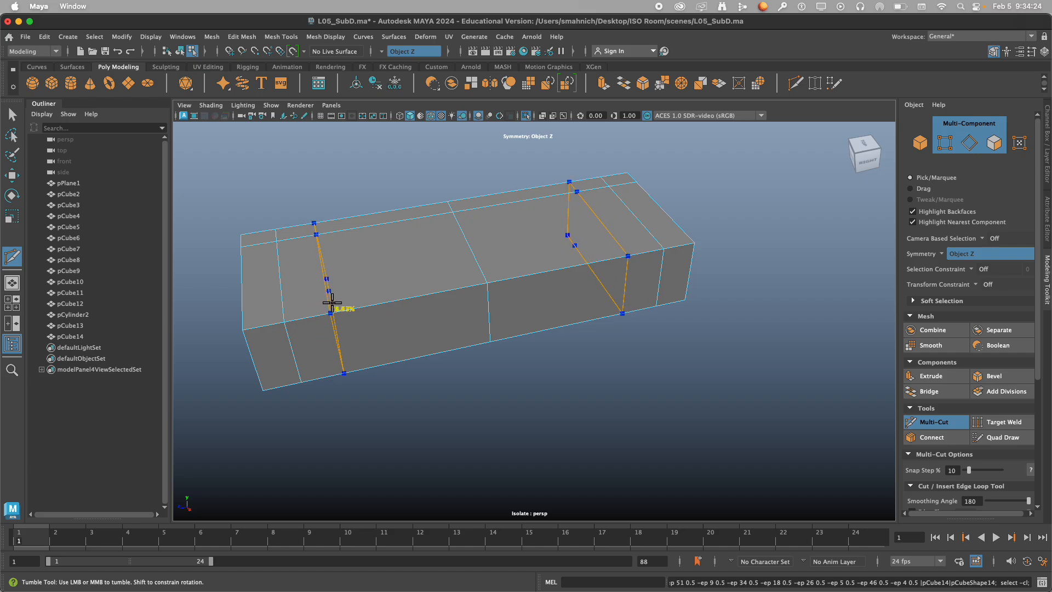
pyautogui.keyDown('ctrl'); pyautogui.click(356, 305); pyautogui.keyUp('ctrl')
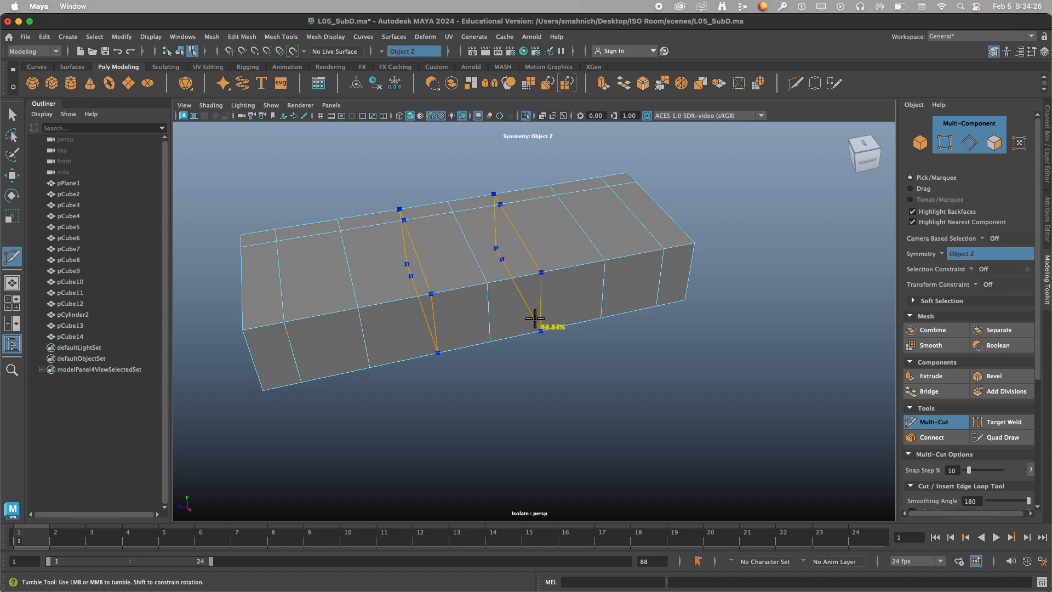
pyautogui.press('super+z')
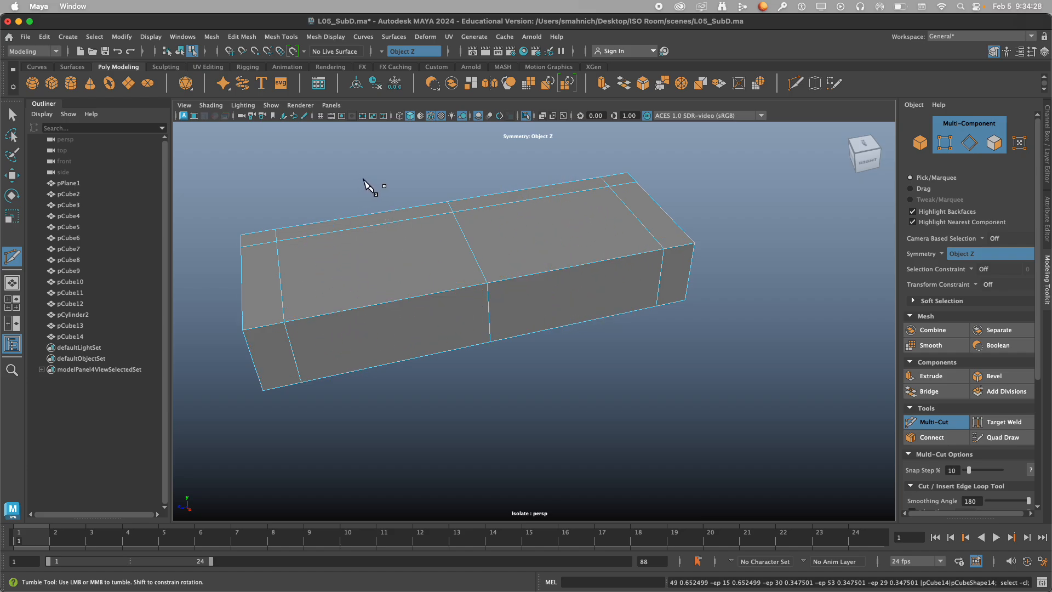
# Extrude the top border faces along the back and both arms upward to about 0.37 in Y.
pyautogui.keyDown('alt'); pyautogui.moveTo(364, 179); pyautogui.dragTo(404, 193, button='middle'); pyautogui.keyUp('alt')
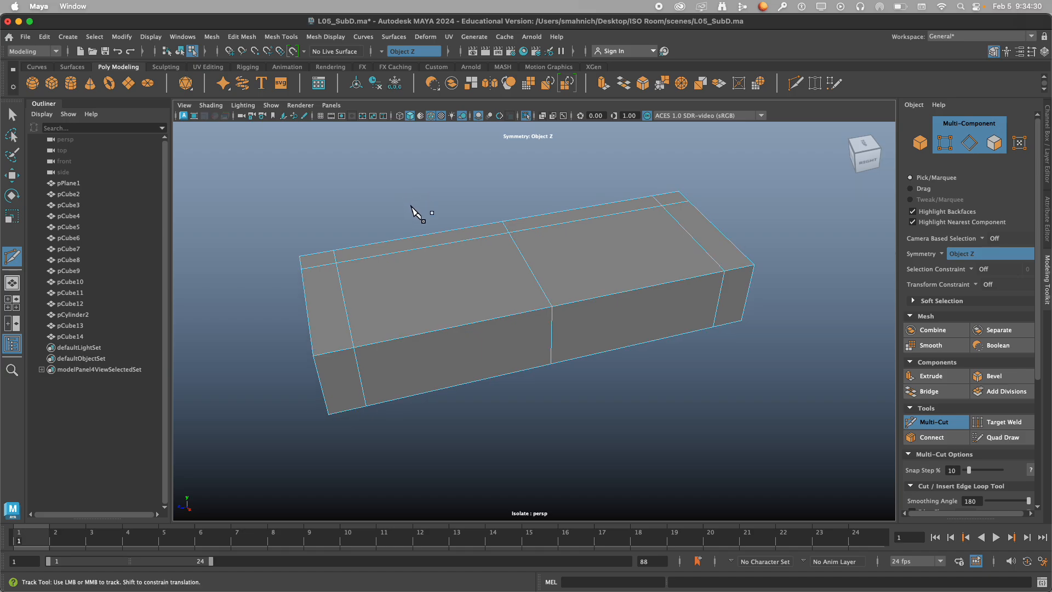
pyautogui.press('q')
pyautogui.moveTo(405, 223); pyautogui.dragTo(404, 244, button='right')
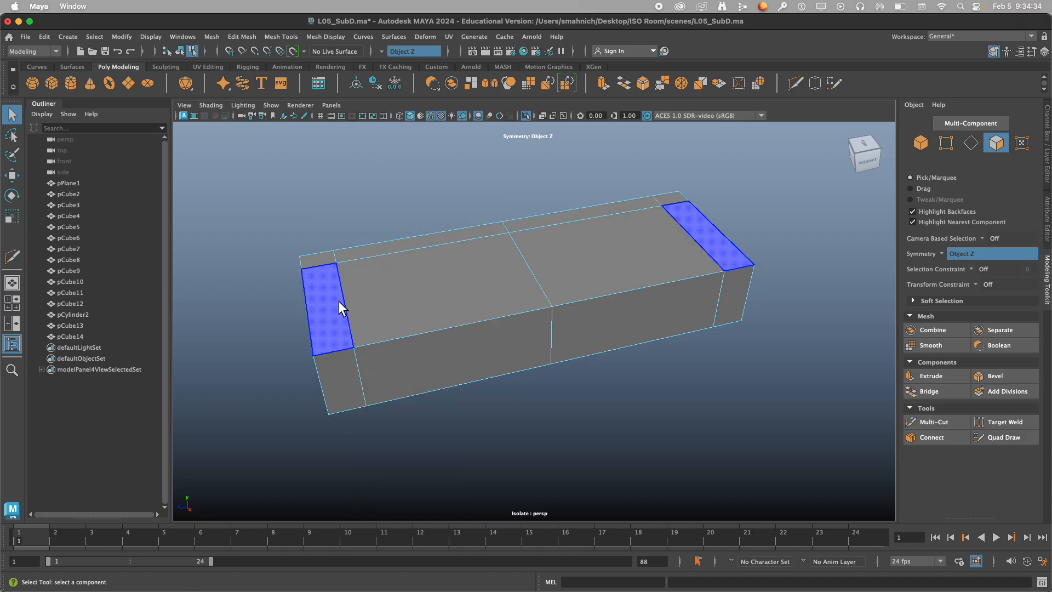
pyautogui.click(329, 268)
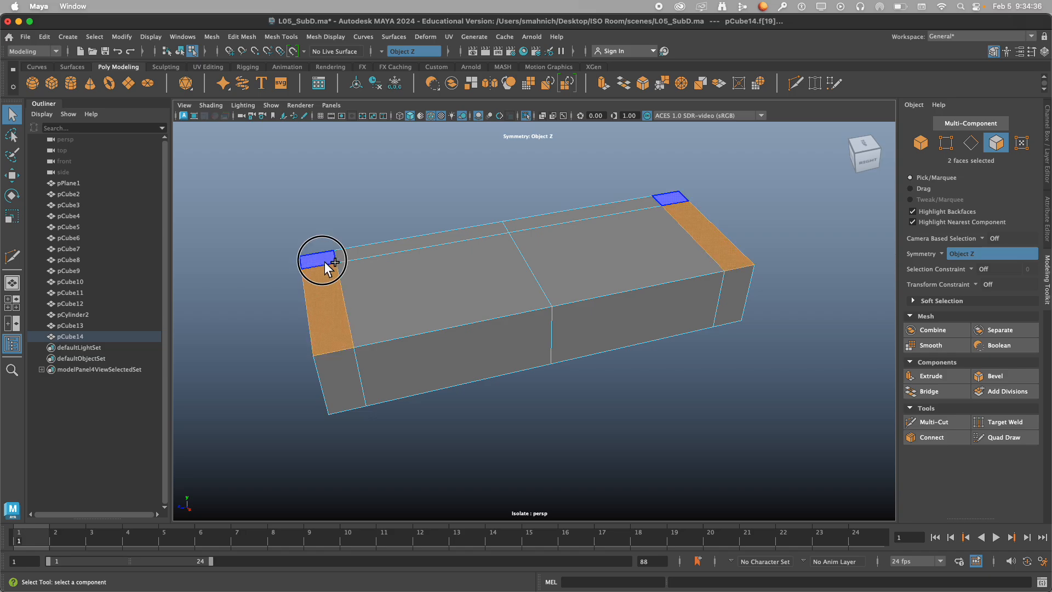
pyautogui.keyDown('shift'); pyautogui.doubleClick(390, 251); pyautogui.keyUp('shift')
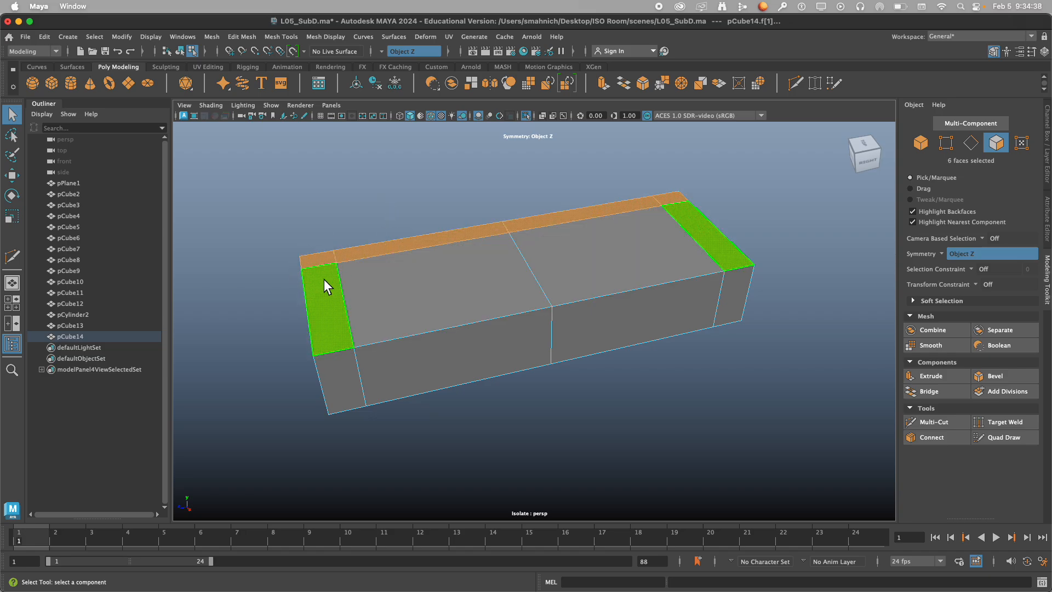
pyautogui.keyDown('alt'); pyautogui.moveTo(325, 280); pyautogui.dragTo(374, 236); pyautogui.keyUp('alt')
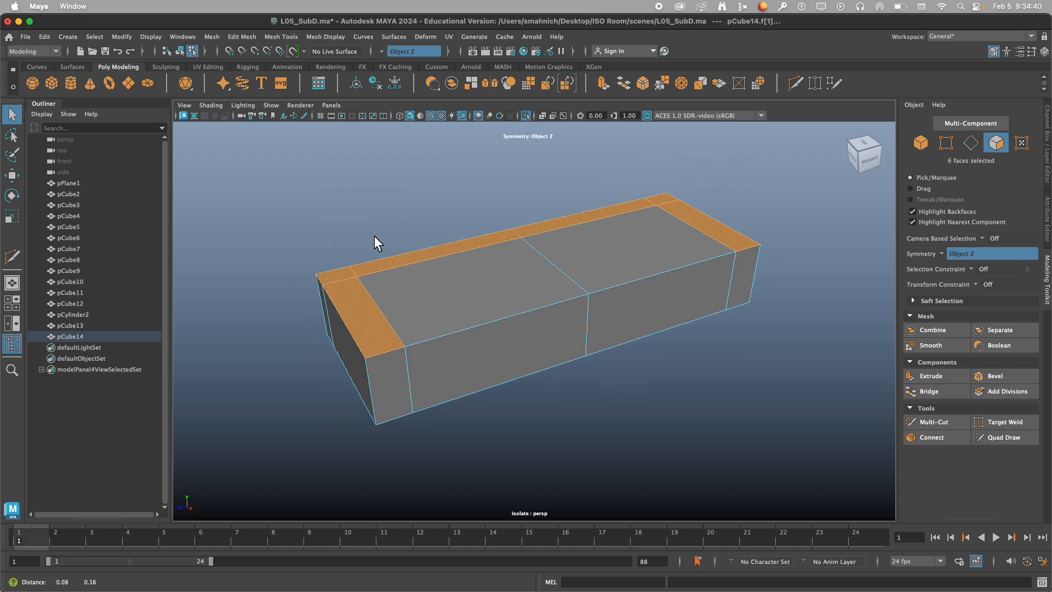
pyautogui.press('w')
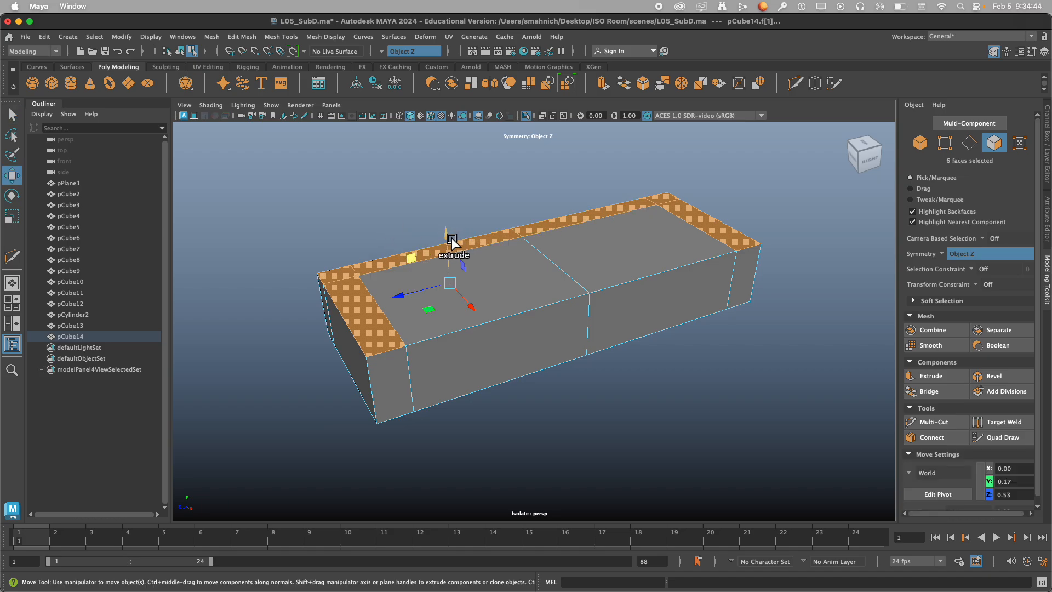
pyautogui.keyDown('shift'); pyautogui.moveTo(451, 240); pyautogui.dragTo(451, 205); pyautogui.keyUp('shift')
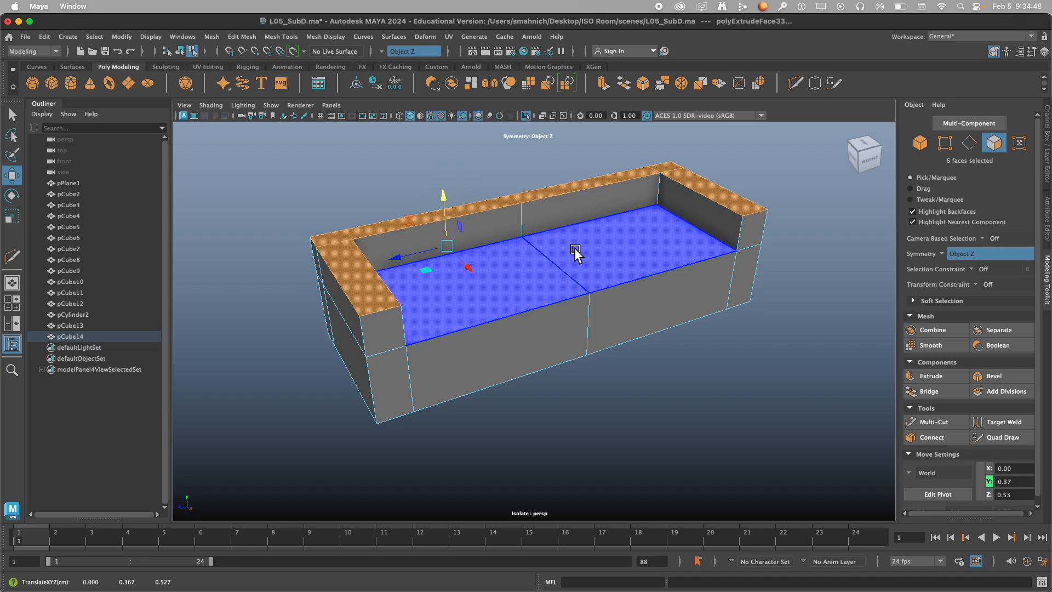
# Select only the top faces along the back strip and extrude them upward to about 0.90 in Y as the backrest.
pyautogui.keyDown('alt'); pyautogui.moveTo(575, 251); pyautogui.dragTo(554, 244); pyautogui.keyUp('alt')
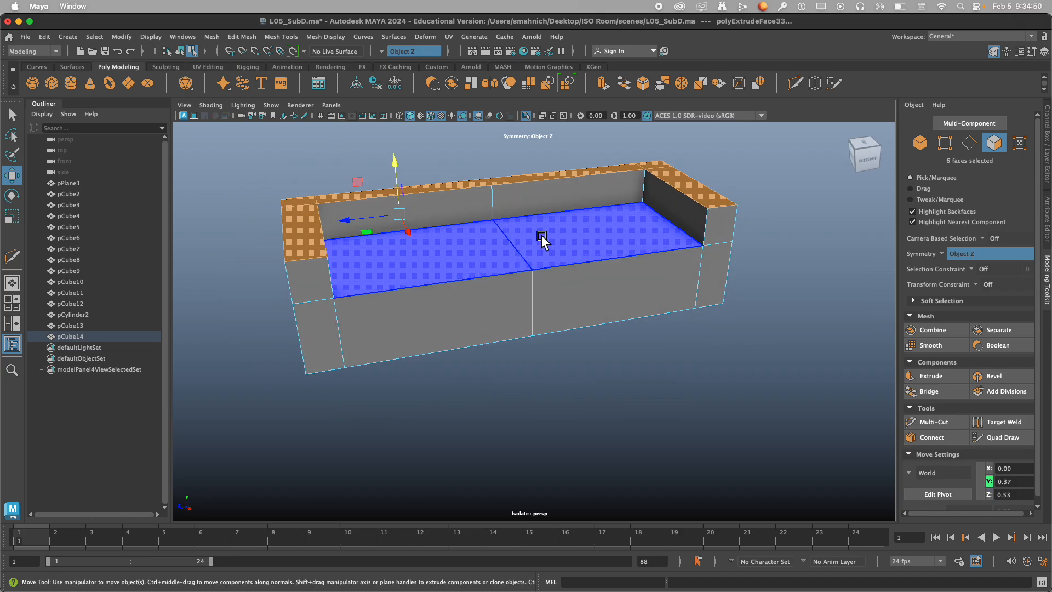
pyautogui.click(358, 197)
pyautogui.keyDown('alt'); pyautogui.moveTo(357, 198); pyautogui.dragTo(296, 279); pyautogui.keyUp('alt')
pyautogui.click(304, 290)
pyautogui.keyDown('shift'); pyautogui.click(400, 277); pyautogui.keyUp('shift')
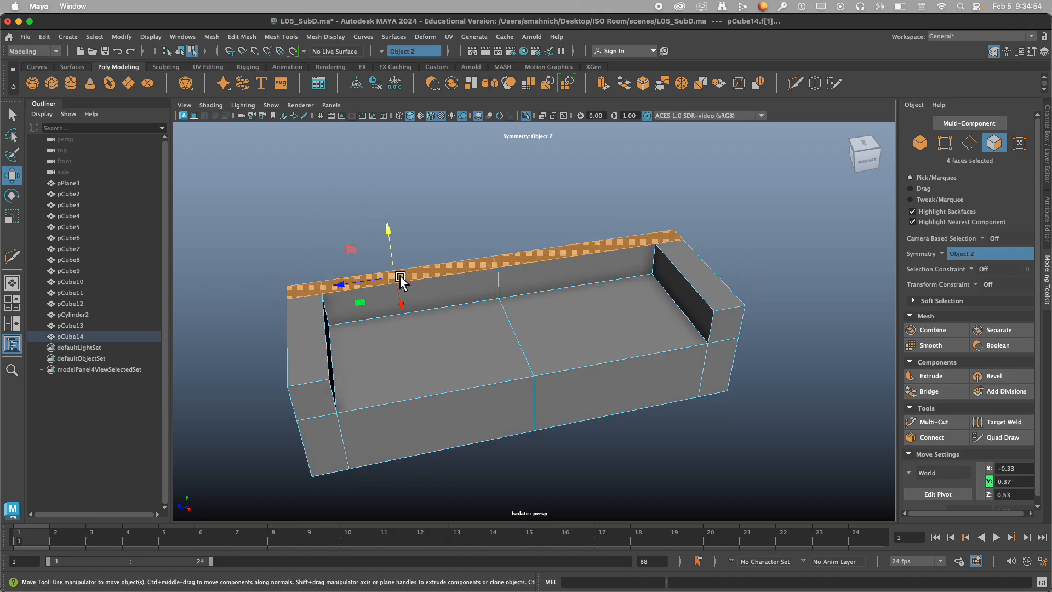
pyautogui.moveTo(395, 246); pyautogui.dragTo(376, 165)
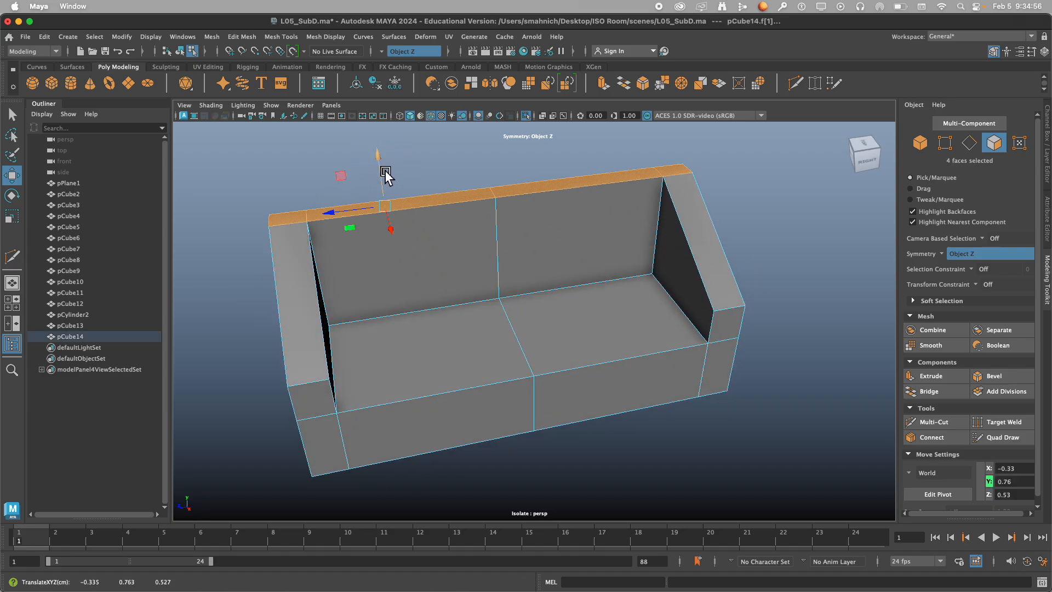
pyautogui.hotkey('ctrl', 'z')
pyautogui.keyDown('shift'); pyautogui.moveTo(393, 245); pyautogui.dragTo(377, 141); pyautogui.keyUp('shift')
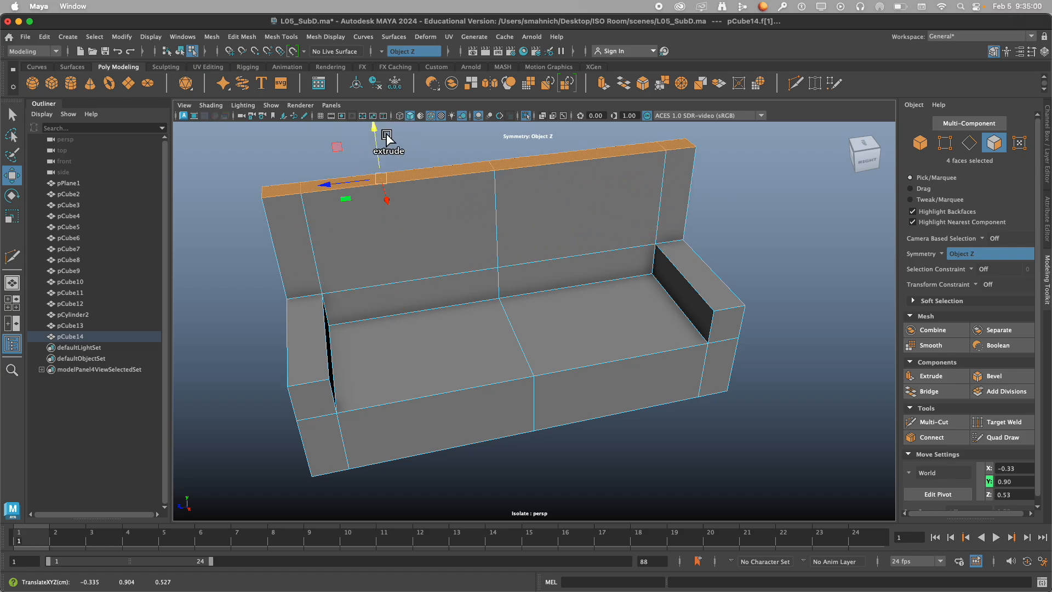
# Return the sofa to object mode, inspect its smooth mesh preview, and switch the preview off again.
pyautogui.moveTo(343, 282)
pyautogui.keyDown('alt'); pyautogui.mouseDown()
pyautogui.moveTo(383, 258)
pyautogui.moveTo(336, 286)
pyautogui.mouseUp(); pyautogui.keyUp('alt')
pyautogui.moveTo(288, 265); pyautogui.dragTo(376, 226, button='right')
pyautogui.keyDown('alt'); pyautogui.moveTo(471, 252); pyautogui.dragTo(518, 263); pyautogui.keyUp('alt')
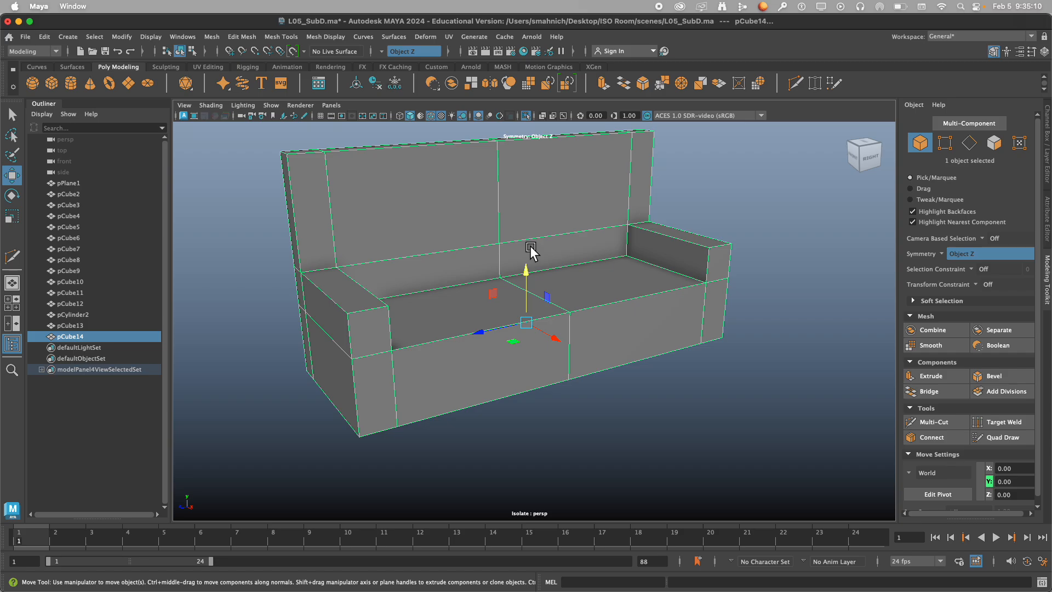
pyautogui.press('3')
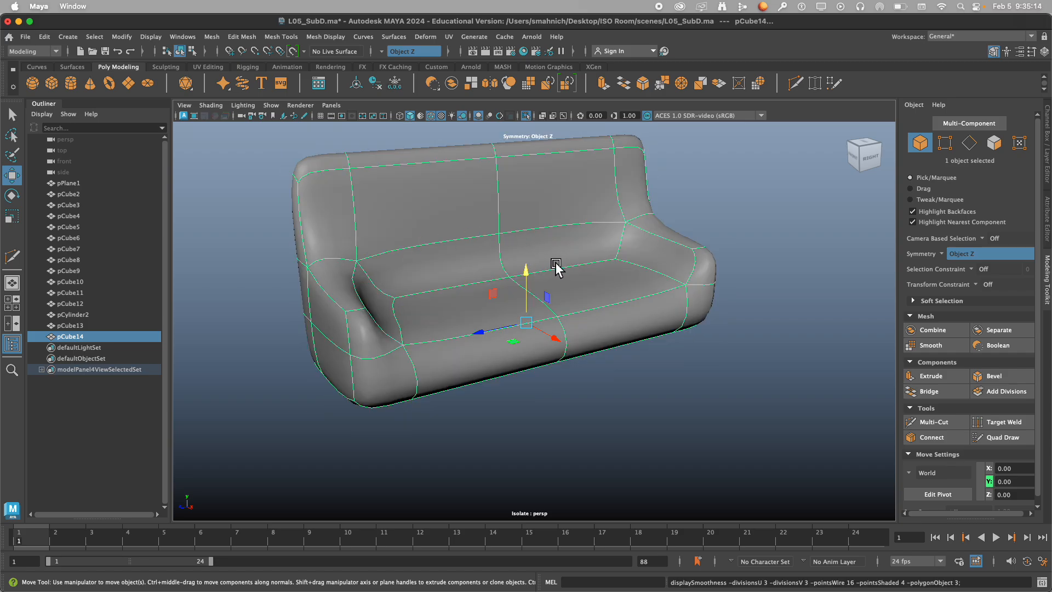
pyautogui.keyDown('alt'); pyautogui.moveTo(555, 264); pyautogui.dragTo(614, 274); pyautogui.keyUp('alt')
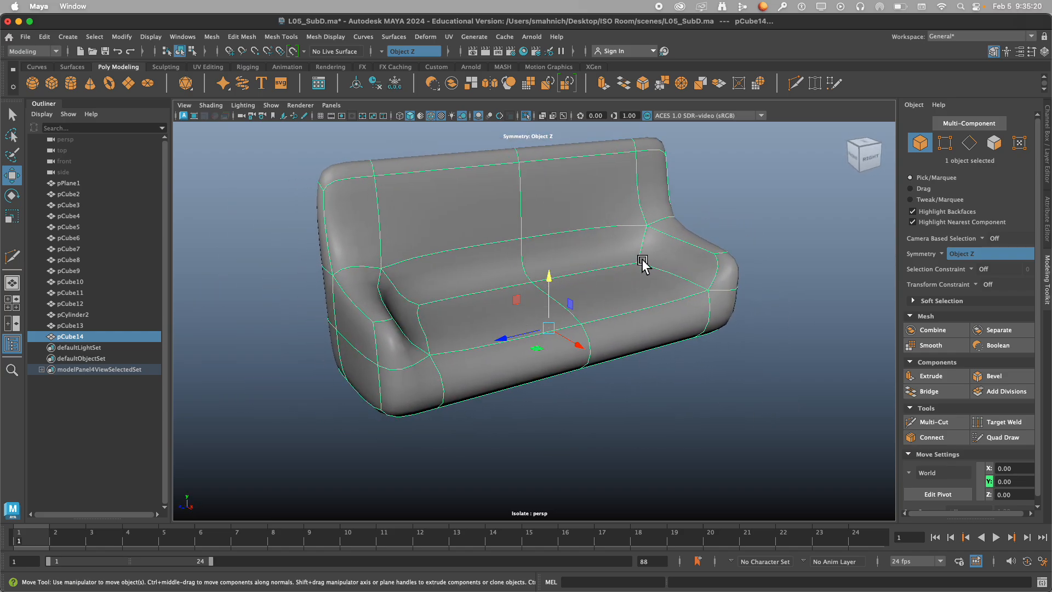
pyautogui.keyDown('alt'); pyautogui.moveTo(639, 286); pyautogui.dragTo(581, 340); pyautogui.keyUp('alt')
pyautogui.press('1')
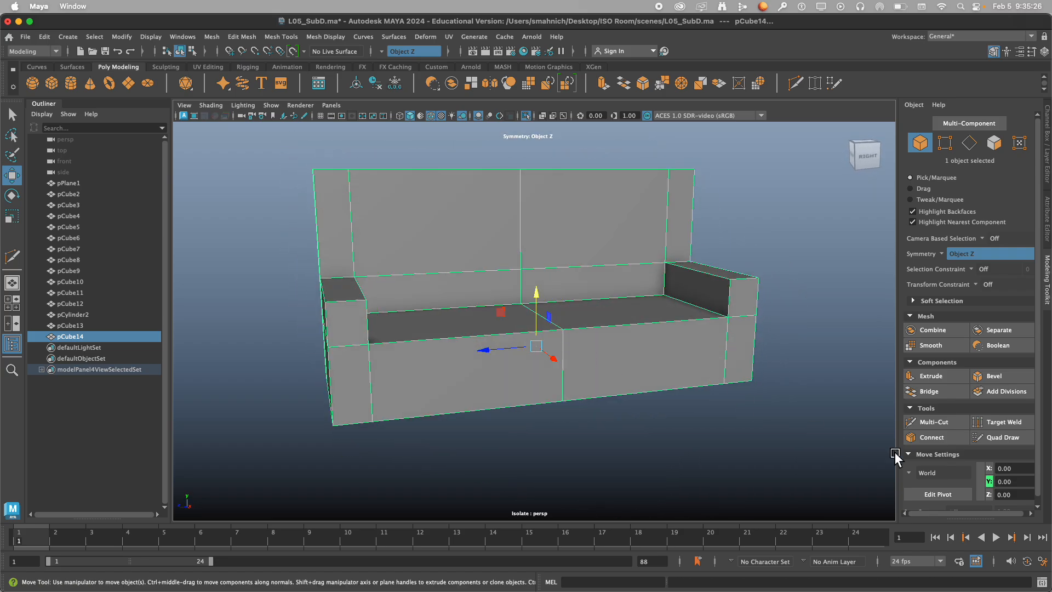
# Start adding mirrored supporting edge loops around the sofa's arms with Multi-Cut.
pyautogui.click(943, 426)
pyautogui.keyDown('alt'); pyautogui.moveTo(488, 223); pyautogui.dragTo(541, 216, button='middle'); pyautogui.keyUp('alt')
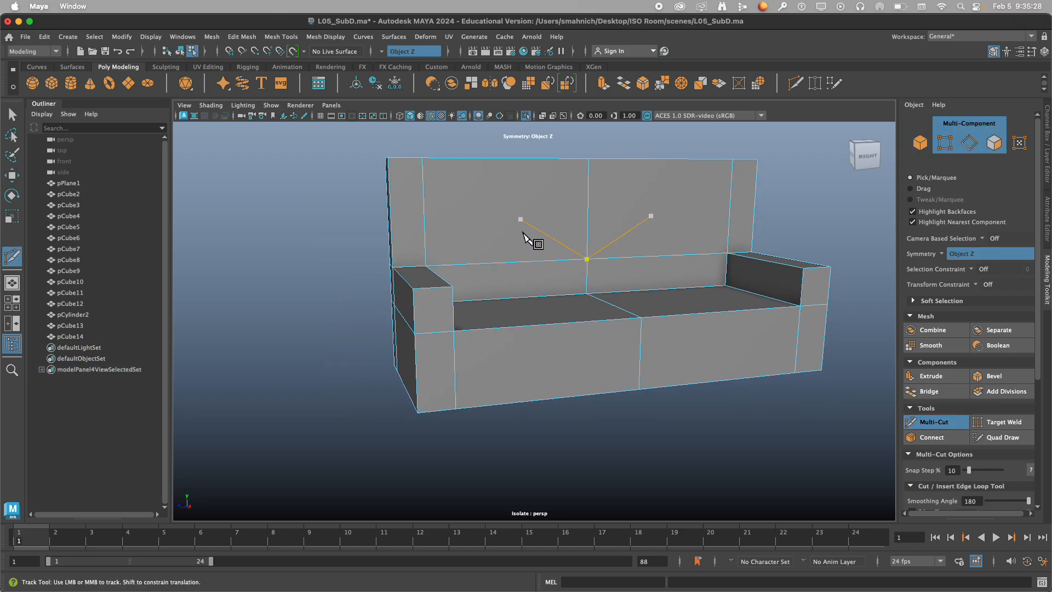
pyautogui.keyDown('alt'); pyautogui.moveTo(526, 239); pyautogui.dragTo(431, 290); pyautogui.keyUp('alt')
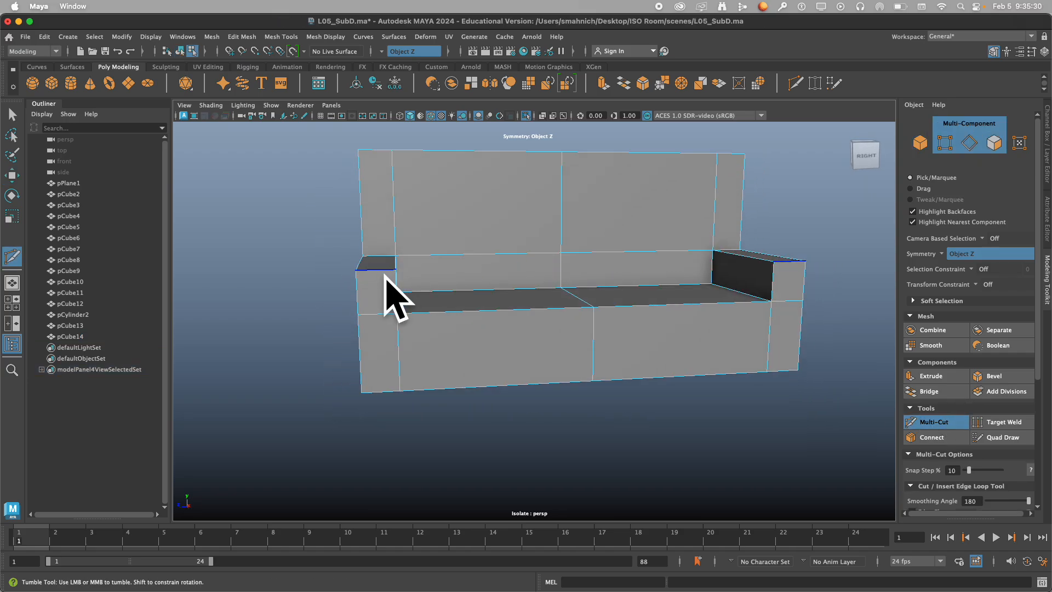
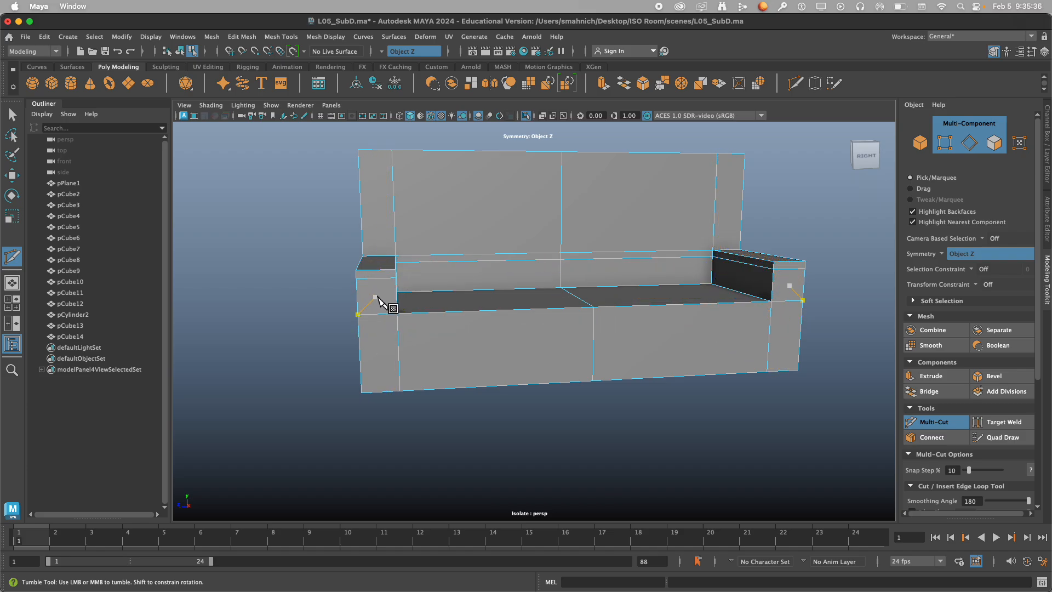
# Add mirrored supporting edge loops with Multi-Cut beside the arms' vertical front edges and just above the sofa's bottom edge.
pyautogui.keyDown('alt'); pyautogui.moveTo(377, 298); pyautogui.dragTo(443, 288, button='right'); pyautogui.keyUp('alt')
pyautogui.keyDown('alt'); pyautogui.moveTo(409, 290); pyautogui.dragTo(429, 279); pyautogui.keyUp('alt')
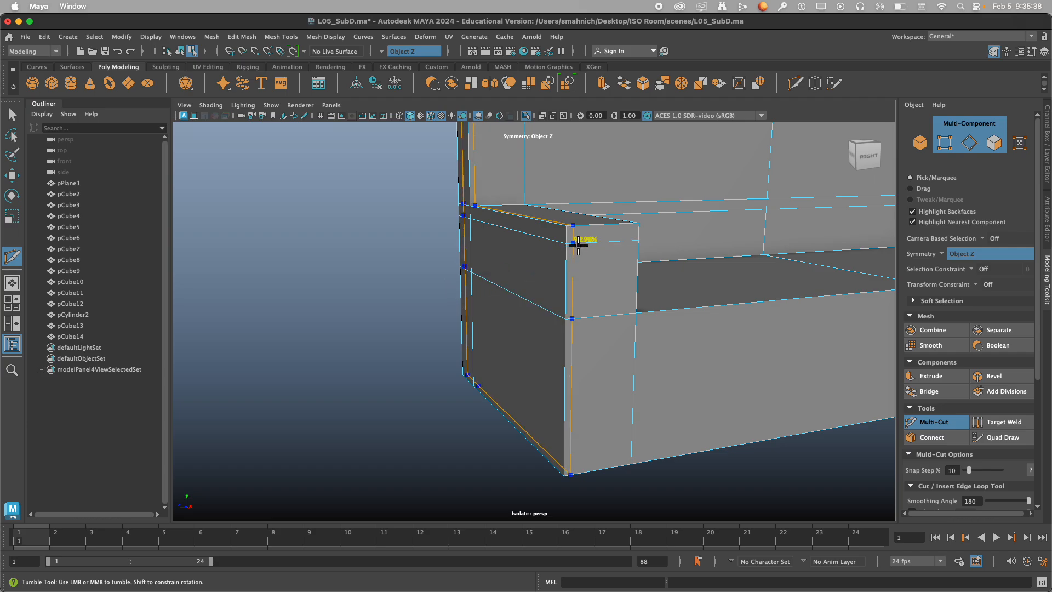
pyautogui.click(580, 239)
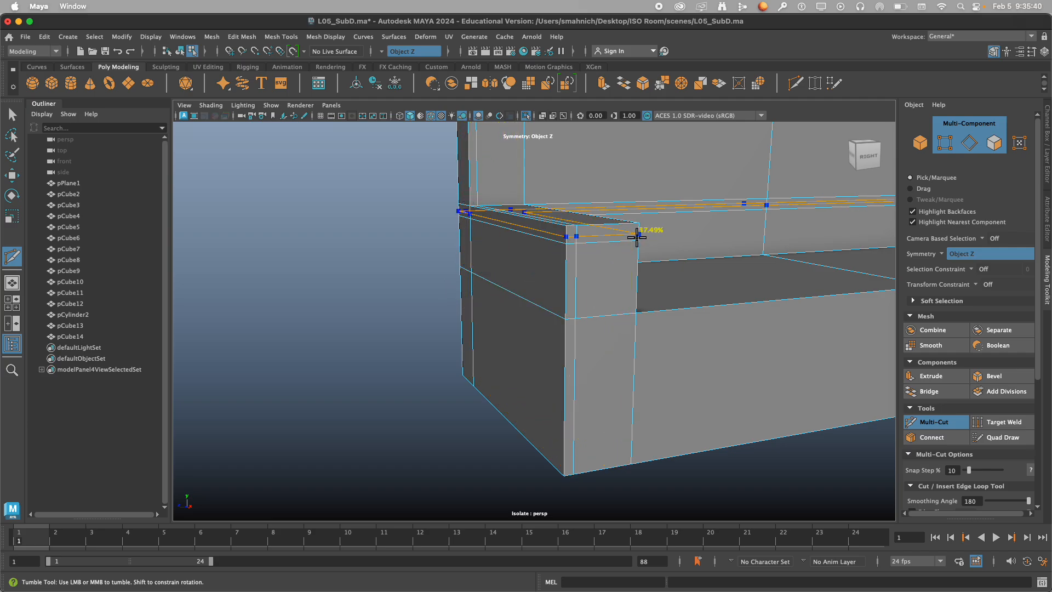
pyautogui.keyDown('alt'); pyautogui.moveTo(649, 313); pyautogui.dragTo(616, 288); pyautogui.keyUp('alt')
pyautogui.keyDown('alt'); pyautogui.moveTo(598, 440); pyautogui.dragTo(517, 367, button='middle'); pyautogui.keyUp('alt')
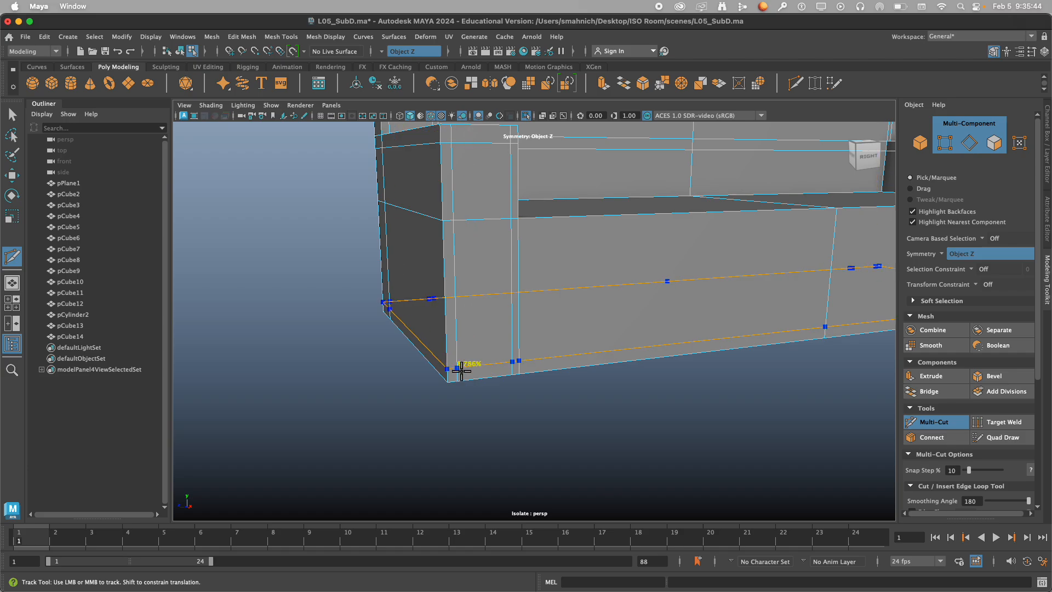
pyautogui.keyDown('ctrl'); pyautogui.click(454, 371); pyautogui.keyUp('ctrl')
# Undo the last Multi-Cut action and display the sofa's smooth preview together with its control cage.
pyautogui.keyDown('alt'); pyautogui.moveTo(565, 268); pyautogui.dragTo(507, 279, button='right'); pyautogui.keyUp('alt')
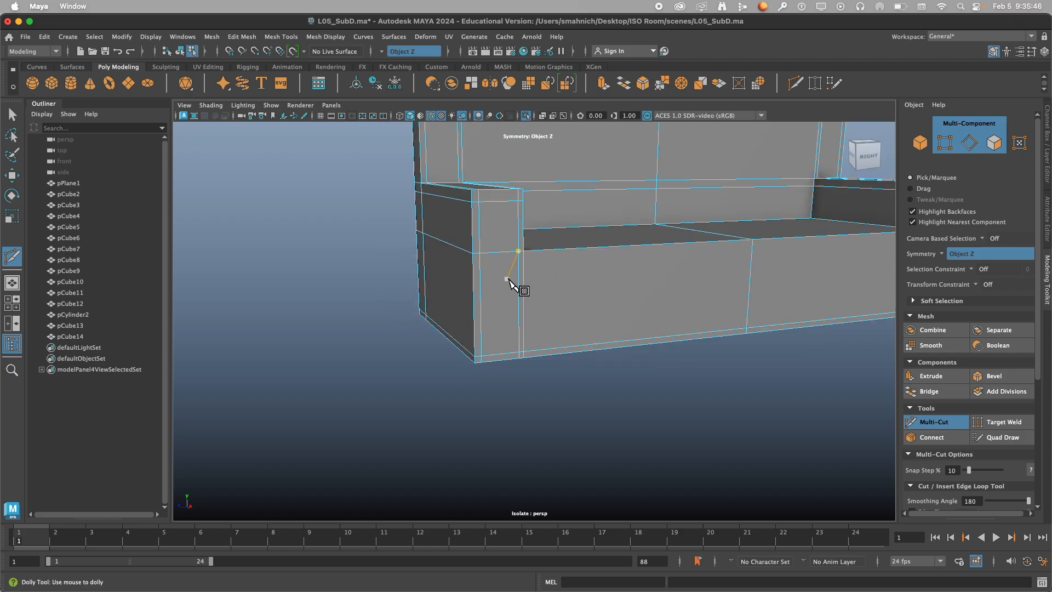
pyautogui.keyDown('alt'); pyautogui.moveTo(507, 280); pyautogui.dragTo(453, 321, button='middle'); pyautogui.keyUp('alt')
pyautogui.click(429, 307)
pyautogui.keyDown('alt'); pyautogui.moveTo(433, 309); pyautogui.dragTo(470, 313, button='right'); pyautogui.keyUp('alt')
pyautogui.press('super+z')
pyautogui.press('2')
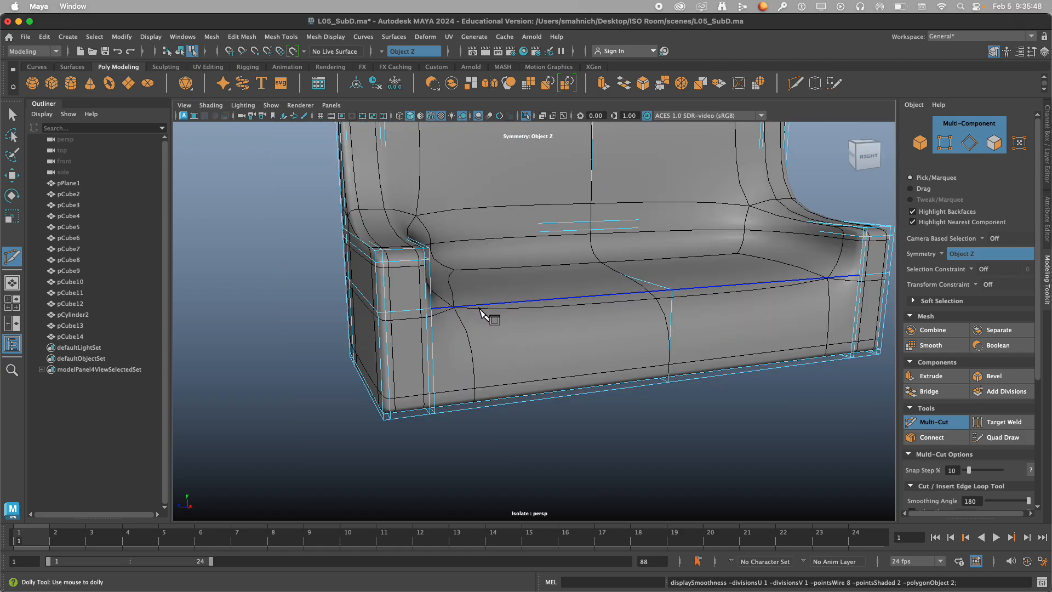
# Add a supporting edge loop just below the top edge of the backrest.
pyautogui.keyDown('alt'); pyautogui.moveTo(479, 310); pyautogui.dragTo(451, 306); pyautogui.keyUp('alt')
pyautogui.keyDown('alt'); pyautogui.moveTo(453, 307); pyautogui.dragTo(578, 377, button='middle'); pyautogui.keyUp('alt')
pyautogui.keyDown('alt'); pyautogui.moveTo(575, 376); pyautogui.dragTo(578, 361, button='right'); pyautogui.keyUp('alt')
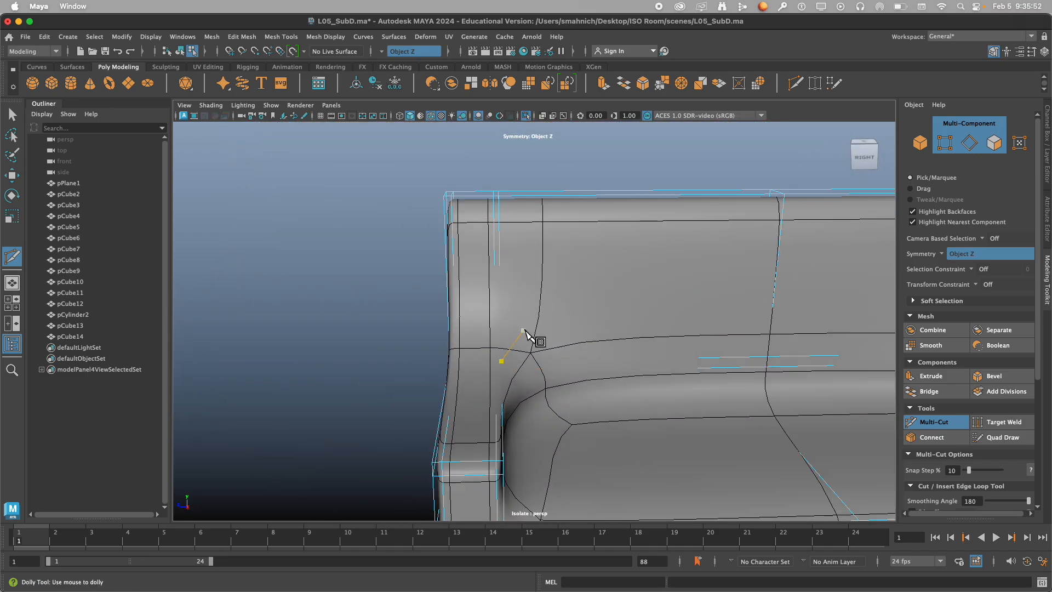
pyautogui.keyDown('alt'); pyautogui.moveTo(482, 323); pyautogui.dragTo(505, 321, button='right'); pyautogui.keyUp('alt')
pyautogui.keyDown('alt'); pyautogui.moveTo(506, 321); pyautogui.dragTo(505, 355, button='middle'); pyautogui.keyUp('alt')
pyautogui.keyDown('alt'); pyautogui.moveTo(509, 362); pyautogui.dragTo(540, 377); pyautogui.keyUp('alt')
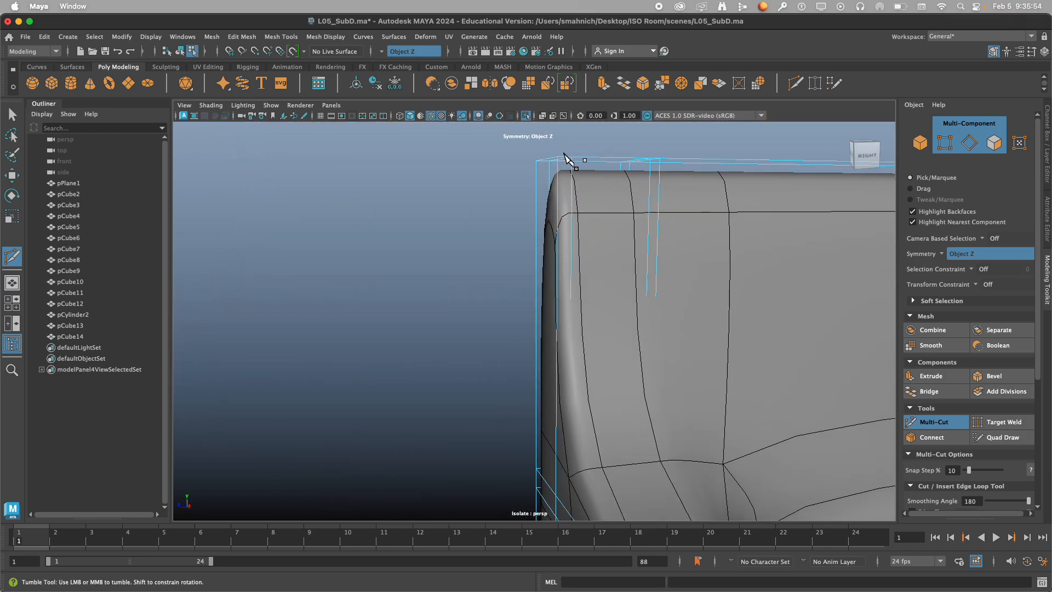
pyautogui.keyDown('ctrl'); pyautogui.click(565, 174); pyautogui.keyUp('ctrl')
# Add vertical supporting edge loops near the front and back edges of the backrest's sides.
pyautogui.keyDown('alt'); pyautogui.moveTo(585, 235); pyautogui.dragTo(602, 299, button='right'); pyautogui.keyUp('alt')
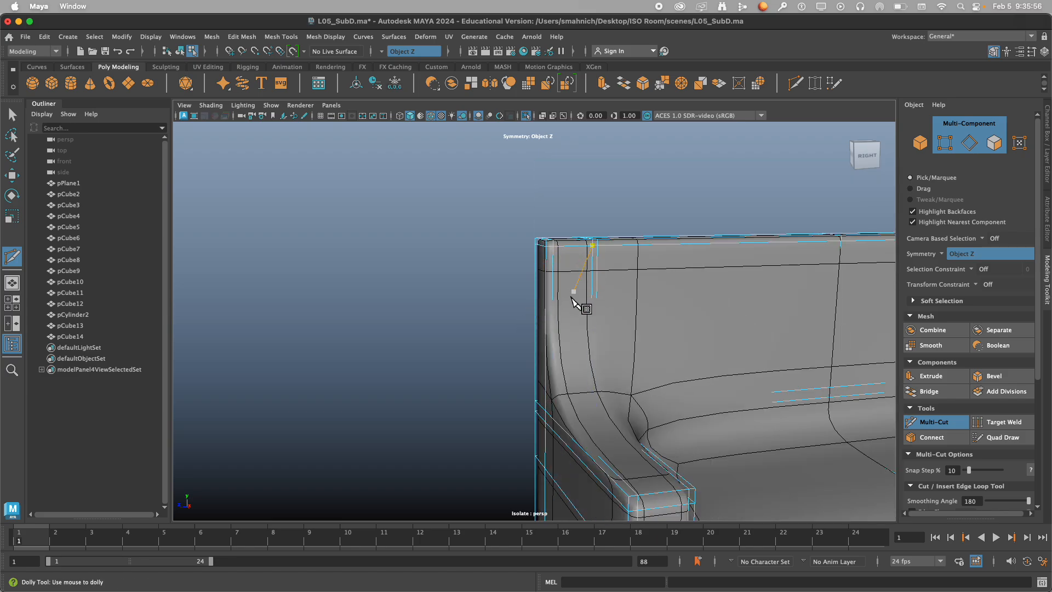
pyautogui.keyDown('alt'); pyautogui.moveTo(640, 379); pyautogui.dragTo(504, 282, button='middle'); pyautogui.keyUp('alt')
pyautogui.keyDown('alt'); pyautogui.moveTo(503, 282); pyautogui.dragTo(586, 294); pyautogui.keyUp('alt')
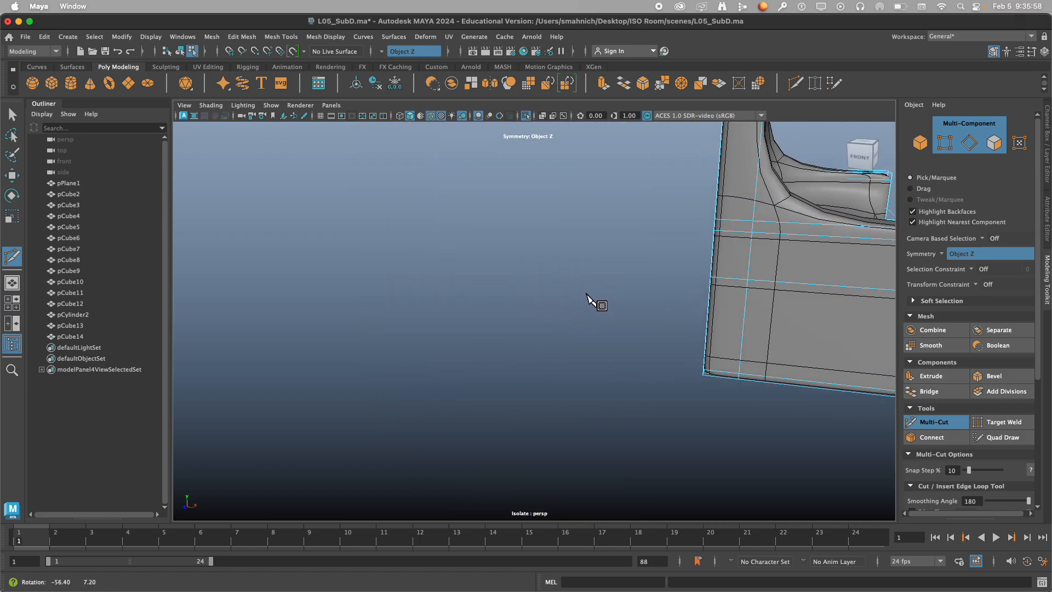
pyautogui.keyDown('alt'); pyautogui.moveTo(586, 295); pyautogui.dragTo(491, 322, button='middle'); pyautogui.keyUp('alt')
pyautogui.keyDown('alt'); pyautogui.moveTo(491, 323); pyautogui.dragTo(490, 296); pyautogui.keyUp('alt')
pyautogui.scroll(6, 494, 187)
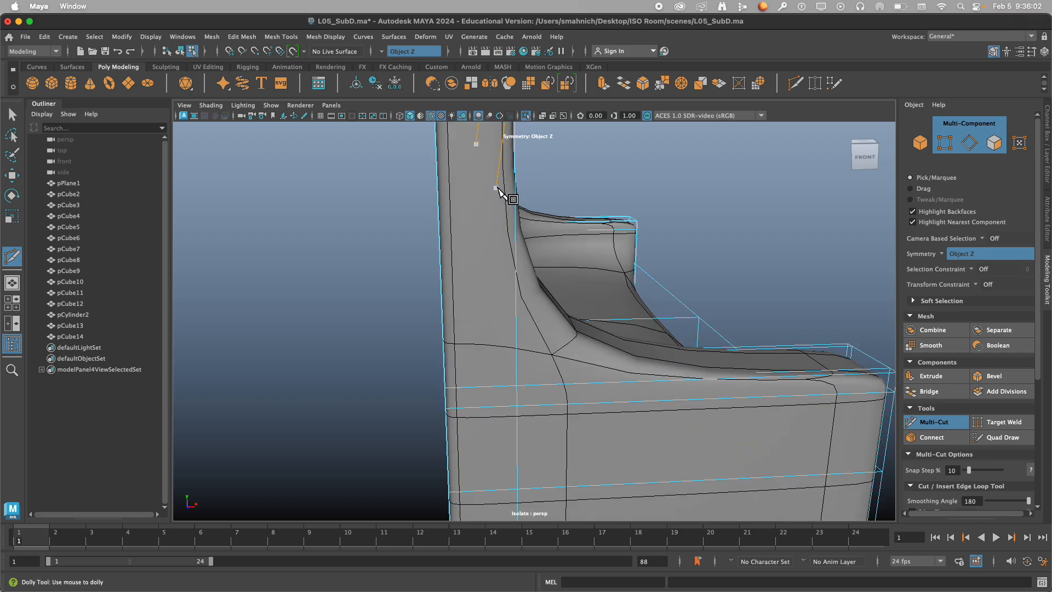
pyautogui.keyDown('alt'); pyautogui.moveTo(490, 186); pyautogui.dragTo(502, 320, button='middle'); pyautogui.keyUp('alt')
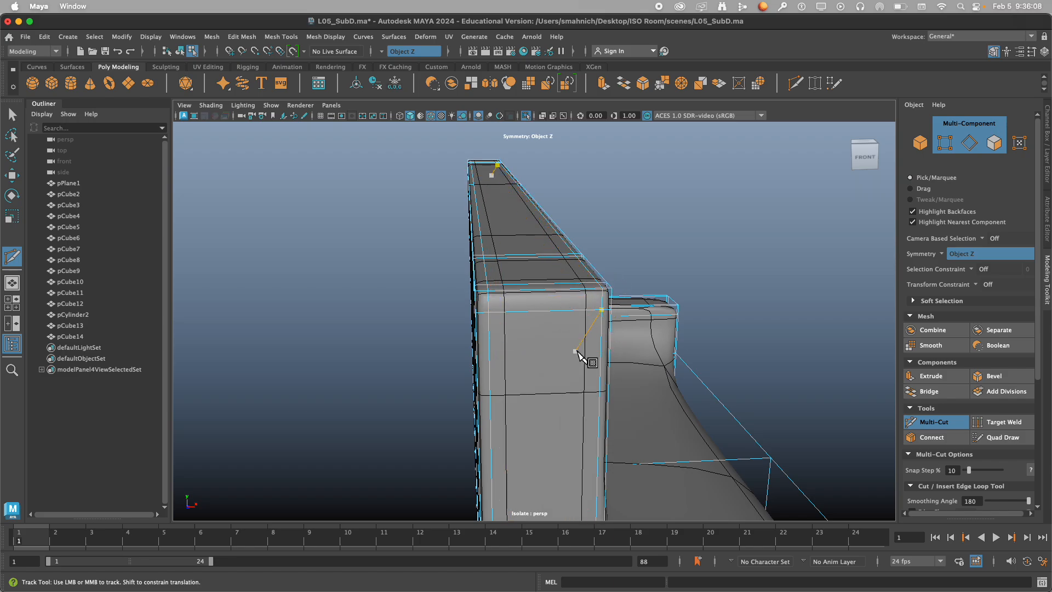
pyautogui.keyDown('alt'); pyautogui.moveTo(576, 352); pyautogui.dragTo(573, 320); pyautogui.keyUp('alt')
pyautogui.scroll(-8, 507, 357)
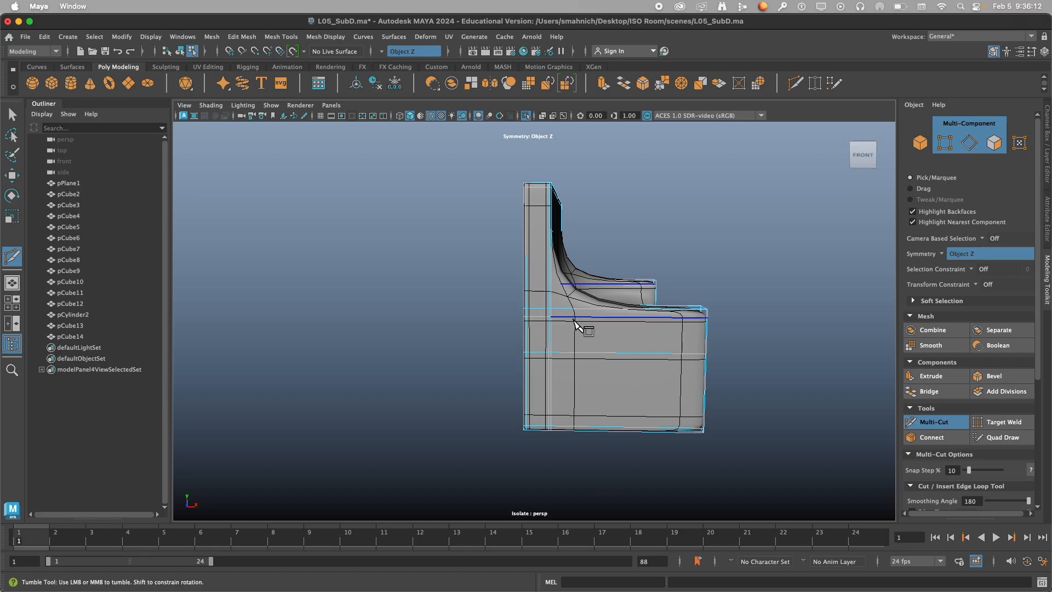
# Tighten the corner between backrest and arms with one edge loop just above the arm tops and one just in front of the backrest.
pyautogui.scroll(8, 574, 320)
pyautogui.keyDown('alt'); pyautogui.moveTo(574, 322); pyautogui.dragTo(524, 364, button='middle'); pyautogui.keyUp('alt')
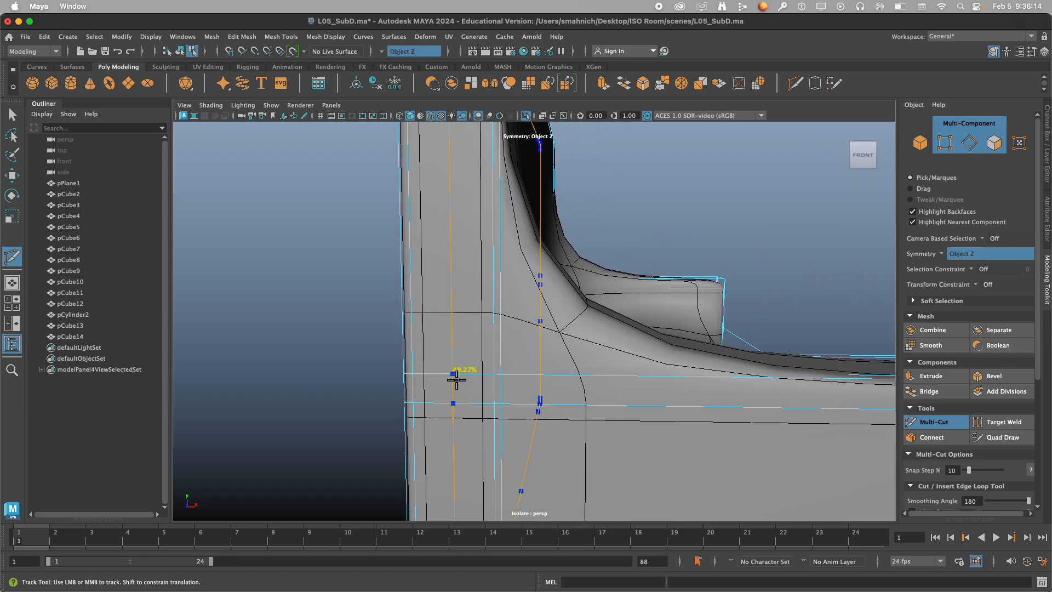
pyautogui.keyDown('ctrl'); pyautogui.click(504, 369); pyautogui.keyUp('ctrl')
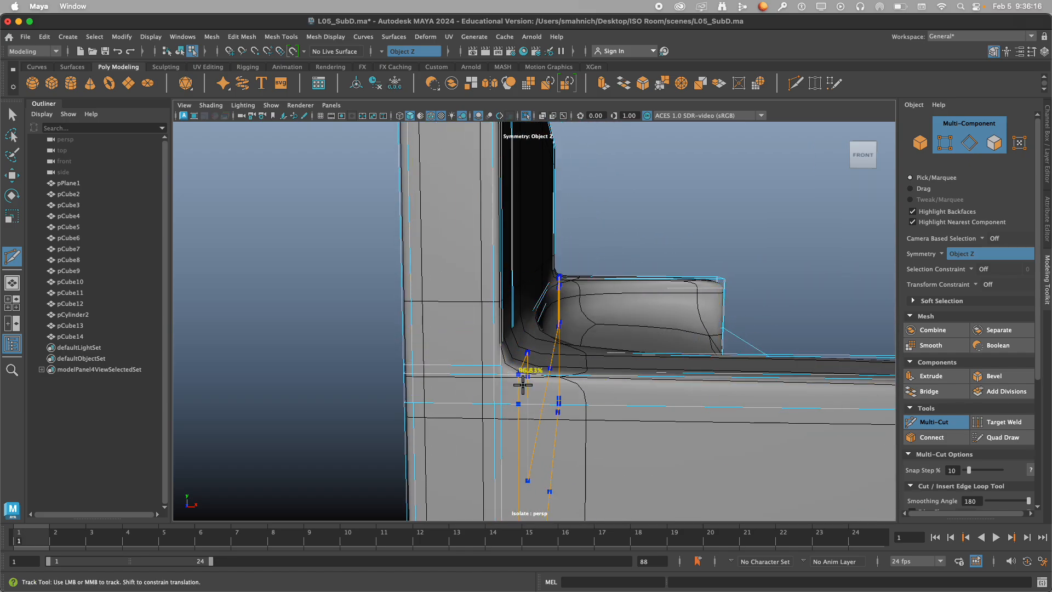
pyautogui.keyDown('ctrl'); pyautogui.click(515, 384); pyautogui.keyUp('ctrl')
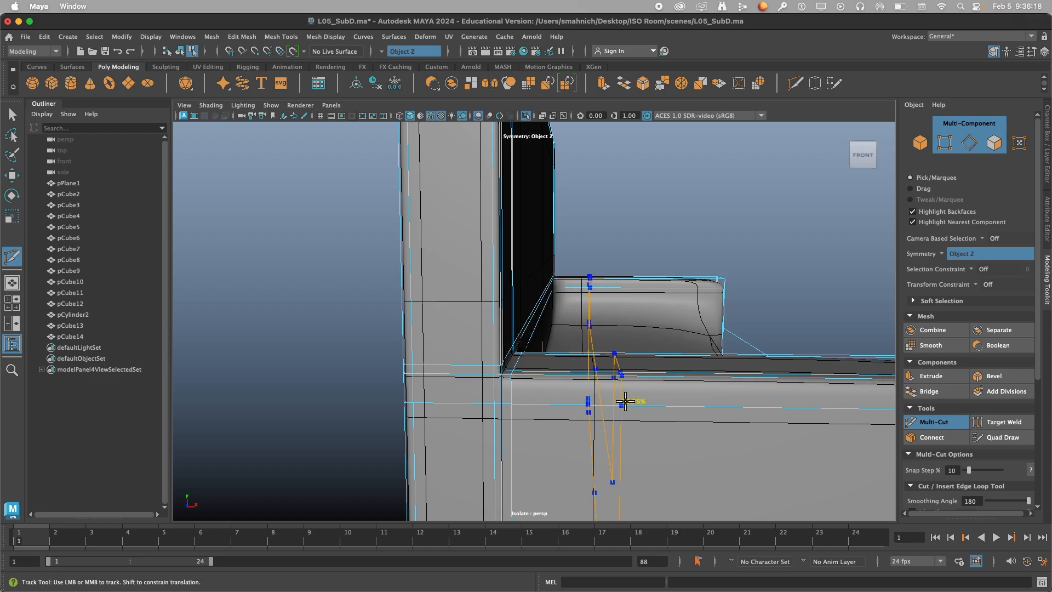
# Switch off the smooth preview and add an edge loop on the arms' inner faces just above the seat.
pyautogui.keyDown('alt'); pyautogui.moveTo(623, 400); pyautogui.dragTo(402, 311); pyautogui.keyUp('alt')
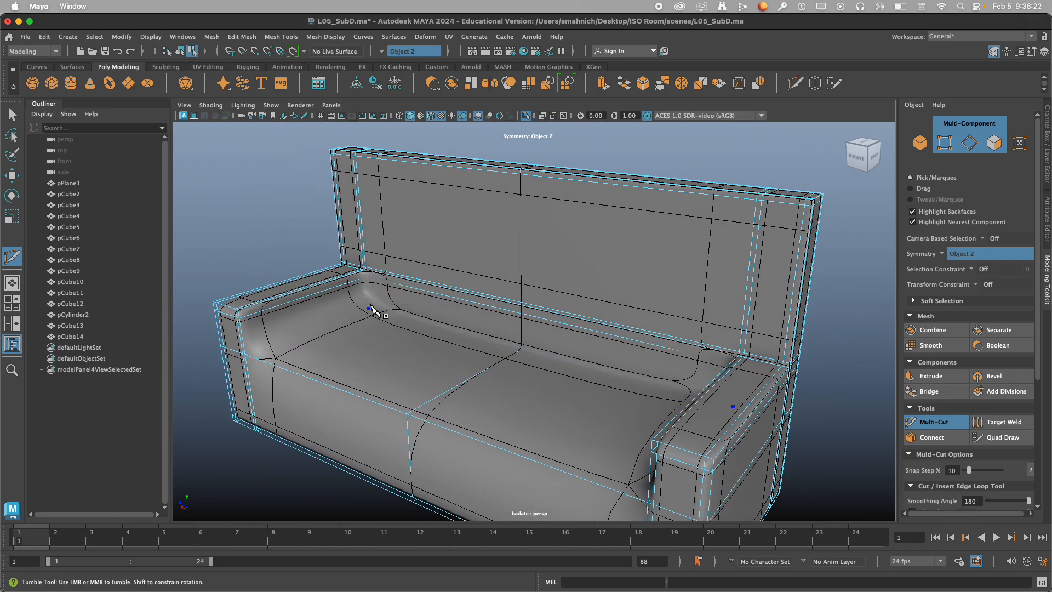
pyautogui.press('1')
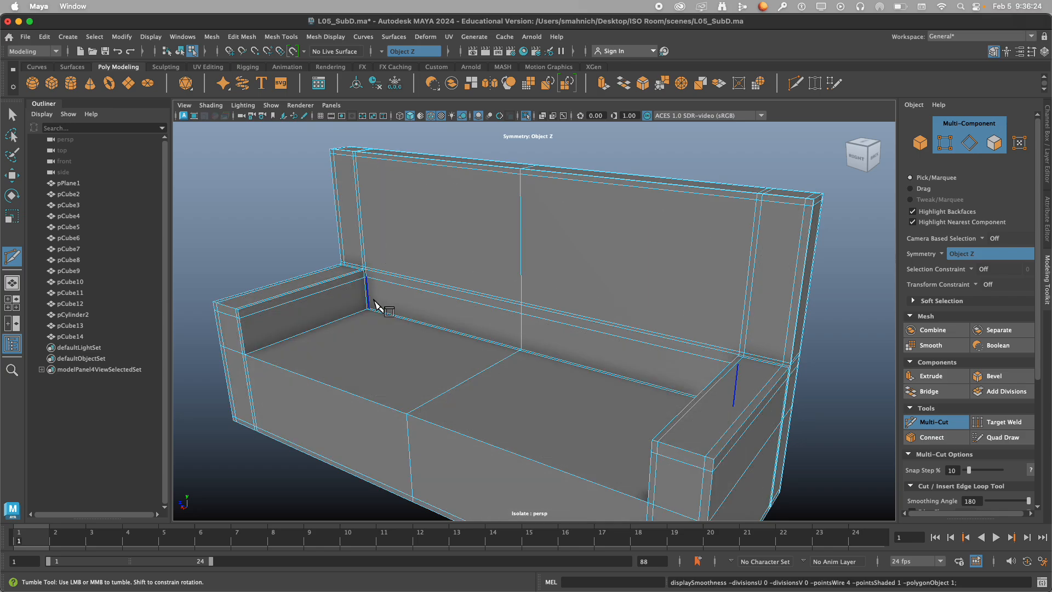
pyautogui.scroll(5, 373, 323)
pyautogui.click(345, 309)
pyautogui.scroll(-3, 372, 327)
pyautogui.keyDown('alt'); pyautogui.moveTo(373, 327); pyautogui.dragTo(550, 317, button='middle'); pyautogui.keyUp('alt')
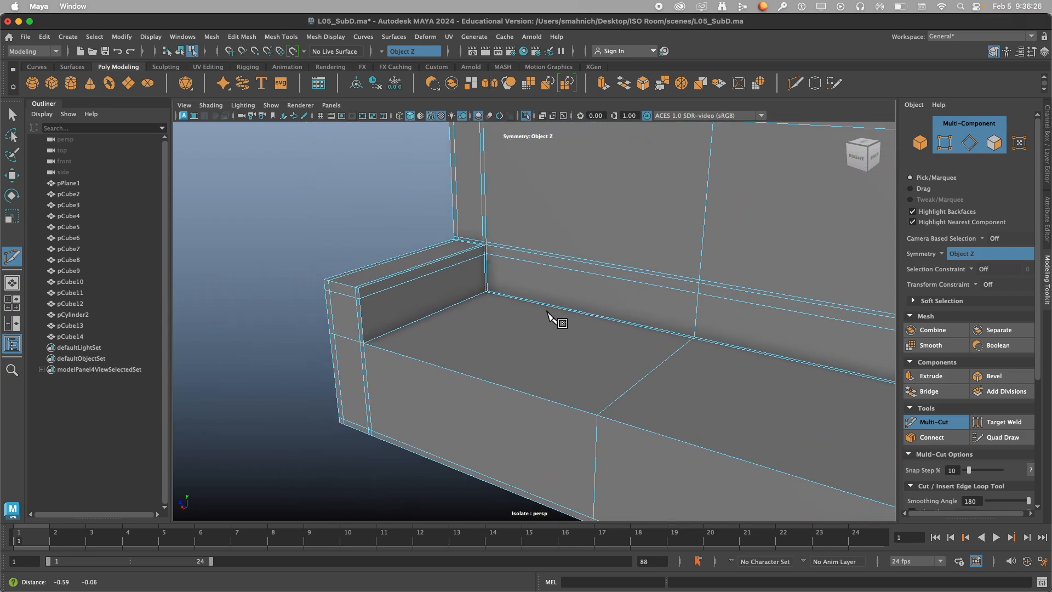
pyautogui.scroll(6, 416, 315)
pyautogui.keyDown('alt'); pyautogui.moveTo(404, 314); pyautogui.dragTo(617, 300, button='middle'); pyautogui.keyUp('alt')
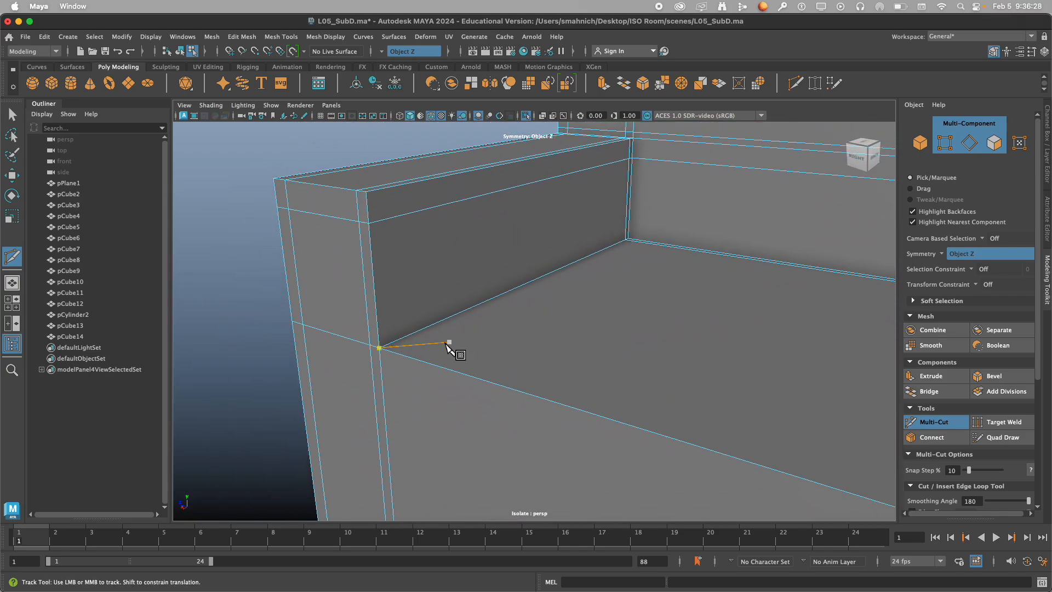
pyautogui.click(380, 341)
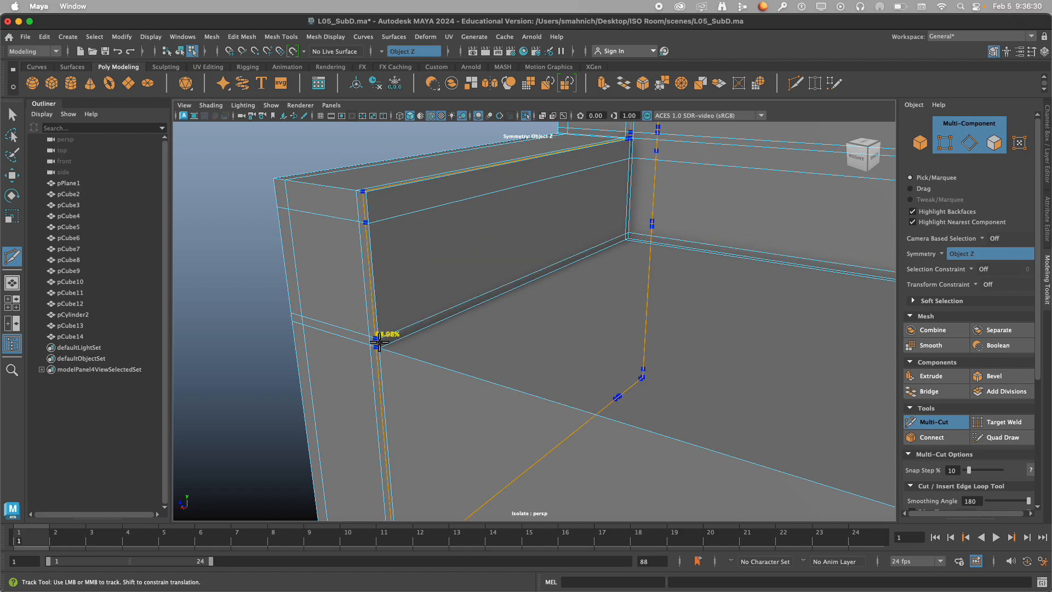
# Check the smoothed arm corner, return to the unsmoothed mesh, and add a mirrored edge loop across the seat beside the arms' inner sides.
pyautogui.press('3')
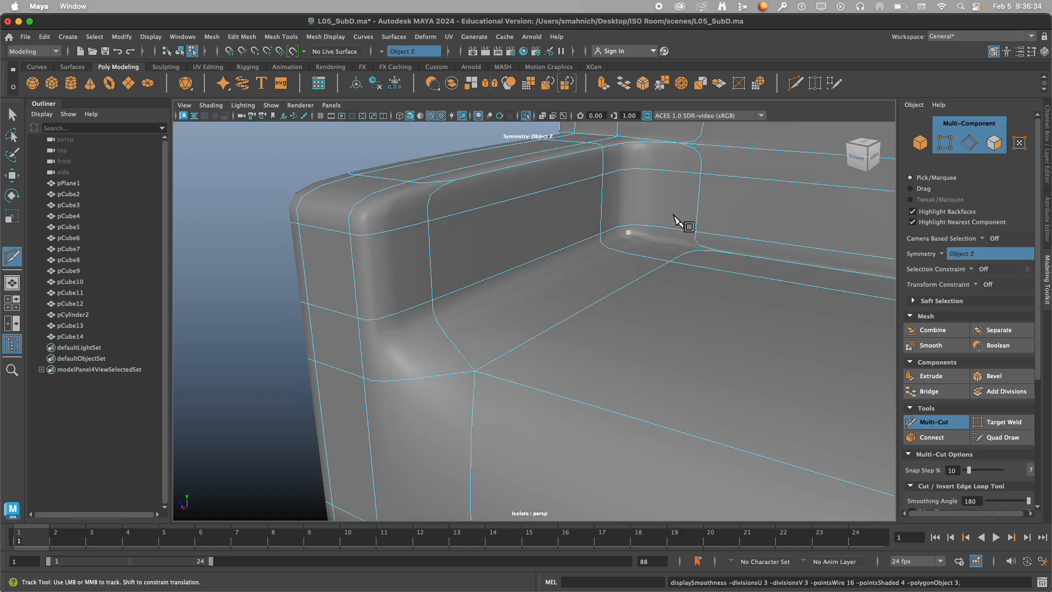
pyautogui.press('2')
pyautogui.press('1')
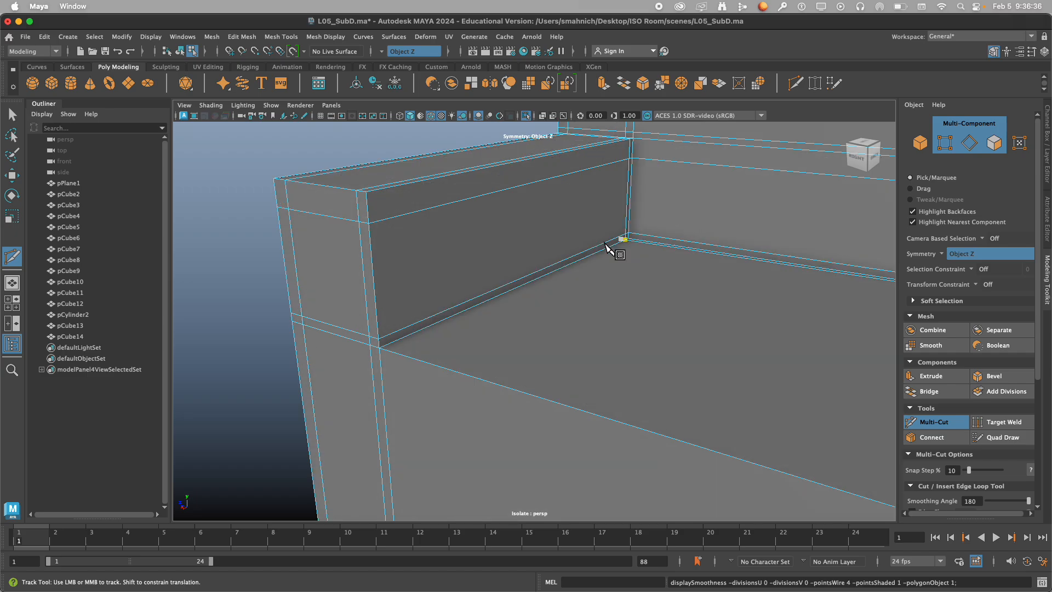
pyautogui.scroll(-3, 591, 270)
pyautogui.keyDown('alt'); pyautogui.moveTo(564, 278); pyautogui.dragTo(609, 265); pyautogui.keyUp('alt')
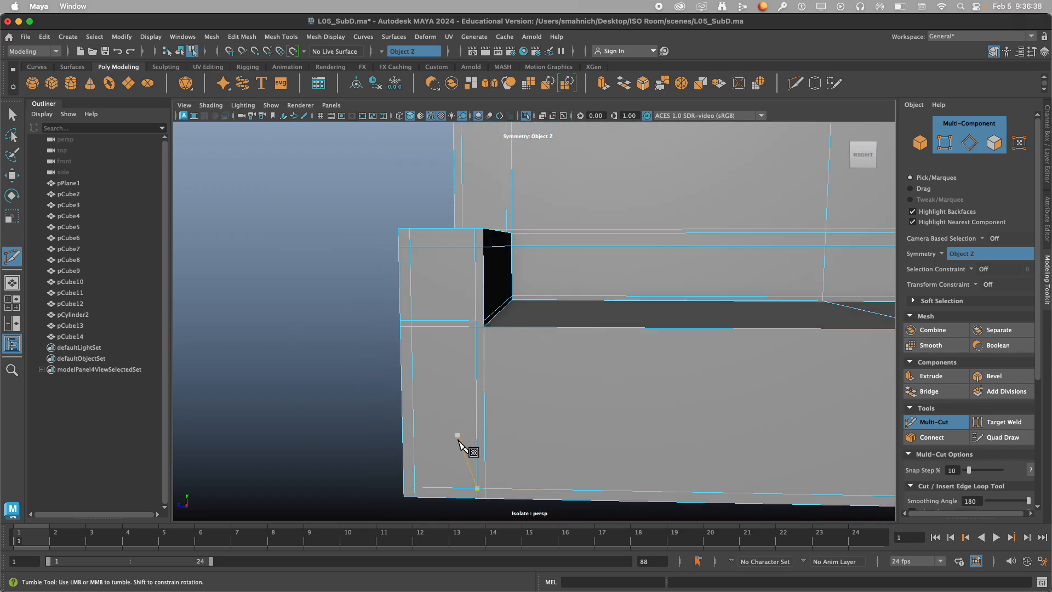
pyautogui.scroll(5, 458, 439)
pyautogui.keyDown('alt'); pyautogui.moveTo(470, 443); pyautogui.dragTo(521, 406, button='middle'); pyautogui.keyUp('alt')
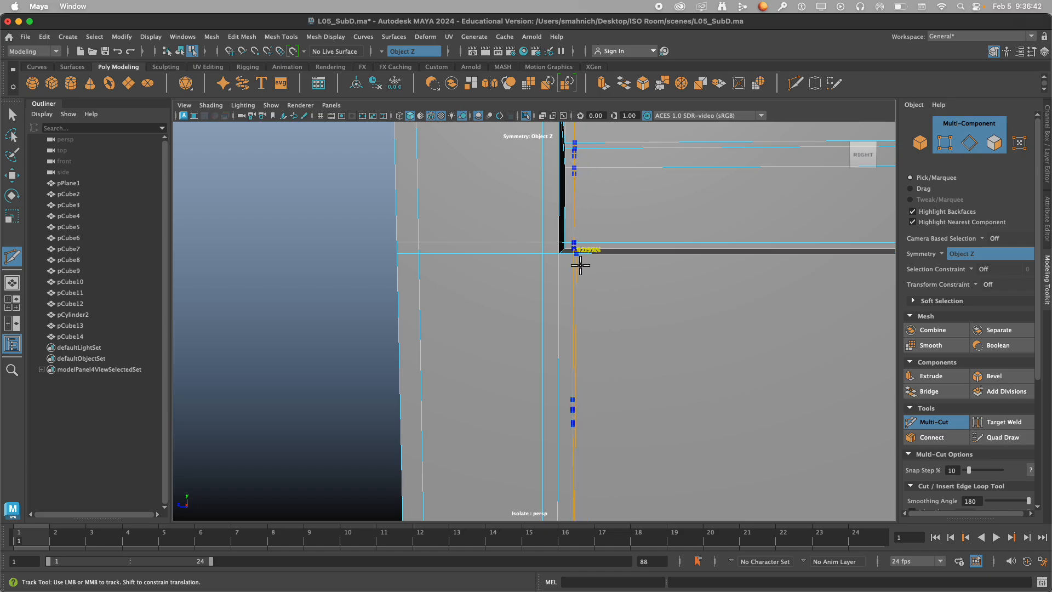
pyautogui.keyDown('ctrl'); pyautogui.click(582, 266); pyautogui.keyUp('ctrl')
# Inspect the full smooth preview of the inner corner where the arm meets the seat and backrest.
pyautogui.keyDown('alt'); pyautogui.moveTo(610, 286); pyautogui.dragTo(563, 307); pyautogui.keyUp('alt')
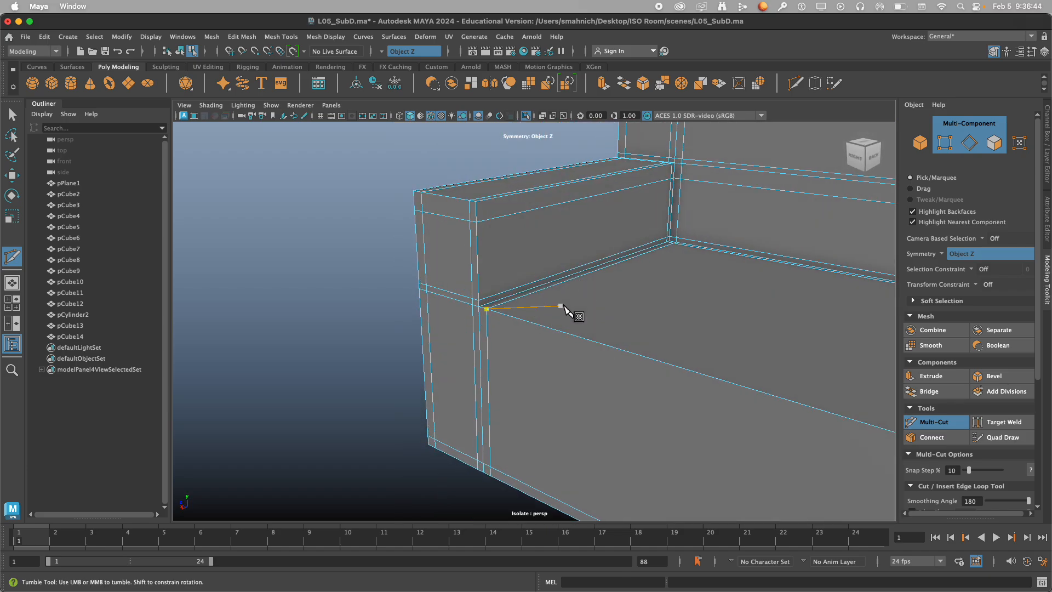
pyautogui.scroll(-2, 588, 300)
pyautogui.keyDown('alt'); pyautogui.moveTo(588, 300); pyautogui.dragTo(461, 357, button='middle'); pyautogui.keyUp('alt')
pyautogui.keyDown('alt'); pyautogui.moveTo(552, 314); pyautogui.dragTo(555, 335); pyautogui.keyUp('alt')
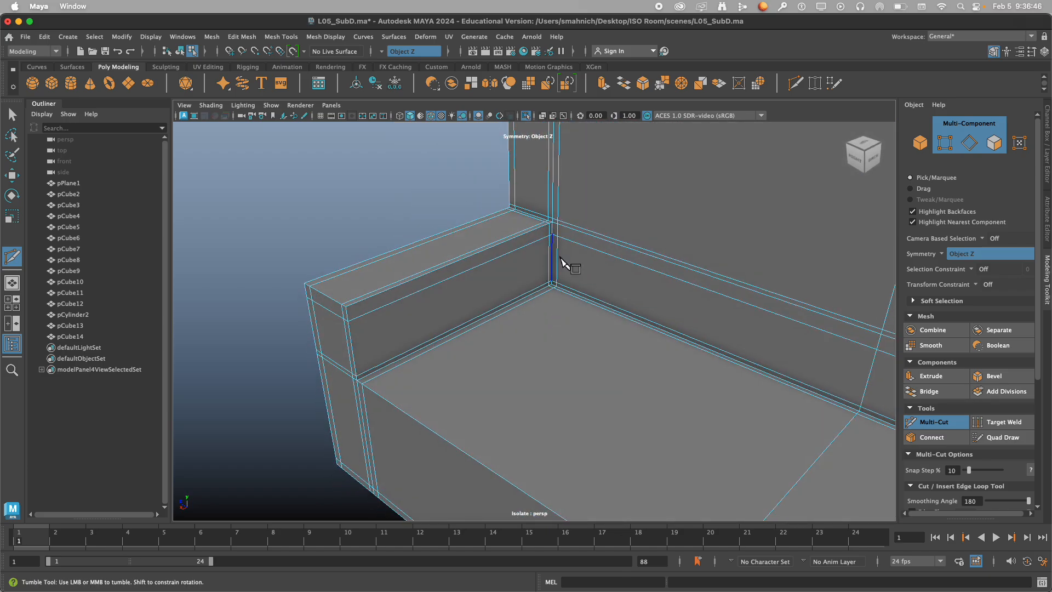
pyautogui.press('3')
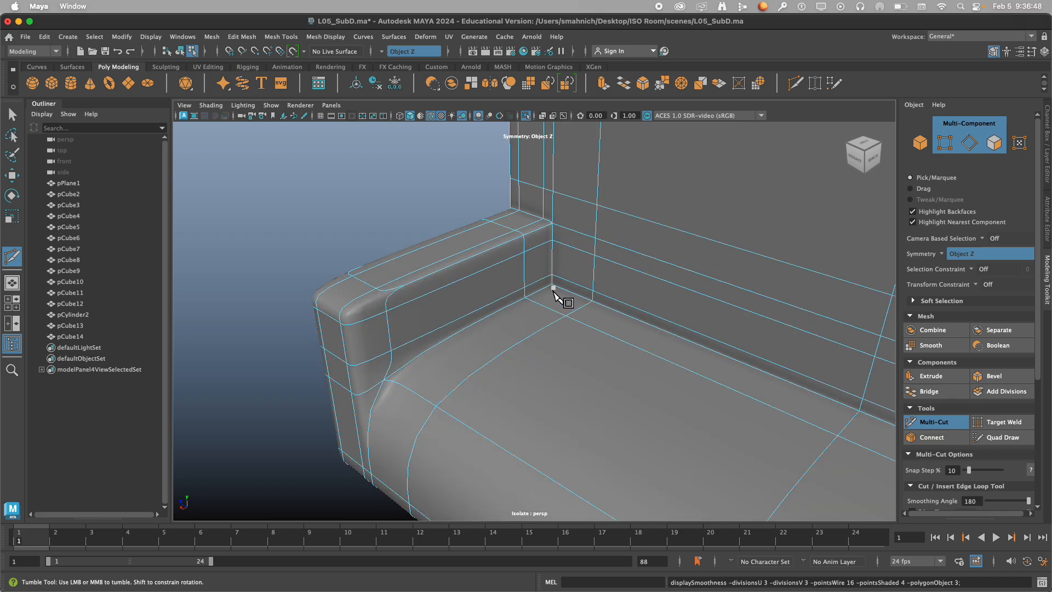
# Show the cage over the smooth preview and add a supporting edge loop just below seat level around the sofa.
pyautogui.keyDown('alt'); pyautogui.moveTo(519, 319); pyautogui.dragTo(535, 305); pyautogui.keyUp('alt')
pyautogui.press('2')
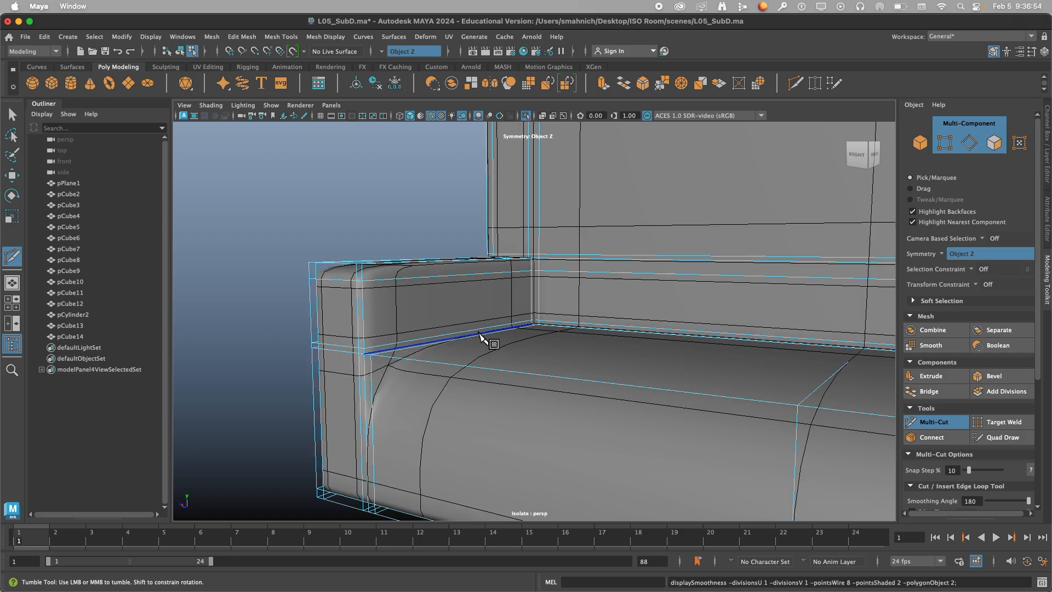
pyautogui.keyDown('alt'); pyautogui.moveTo(480, 335); pyautogui.dragTo(531, 328); pyautogui.keyUp('alt')
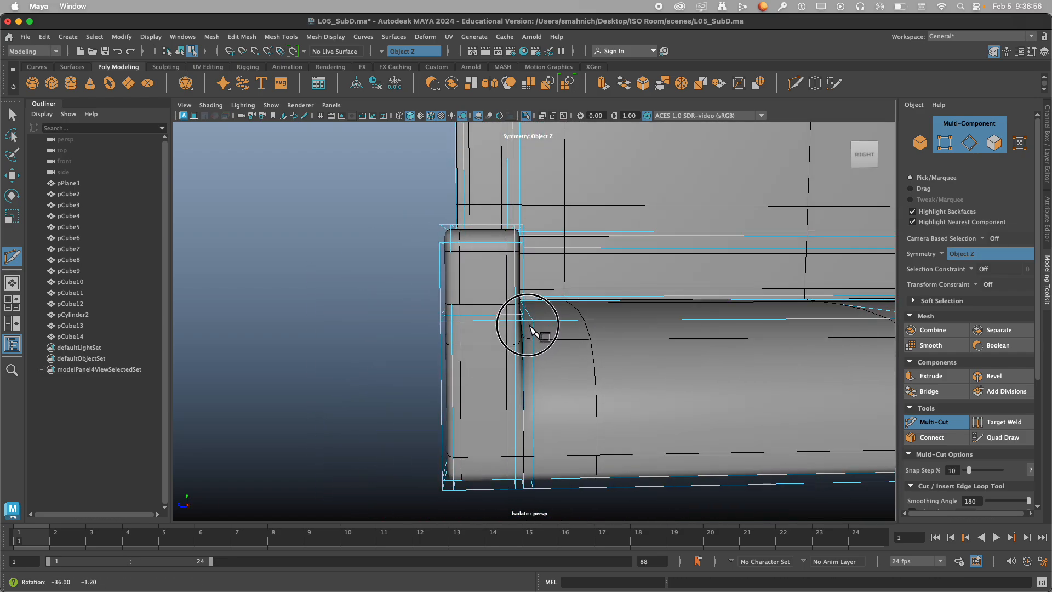
pyautogui.click(526, 312)
# Add a vertical supporting edge loop just behind the front edge of the seat and arms.
pyautogui.keyDown('alt'); pyautogui.moveTo(587, 343); pyautogui.dragTo(438, 316, button='middle'); pyautogui.keyUp('alt')
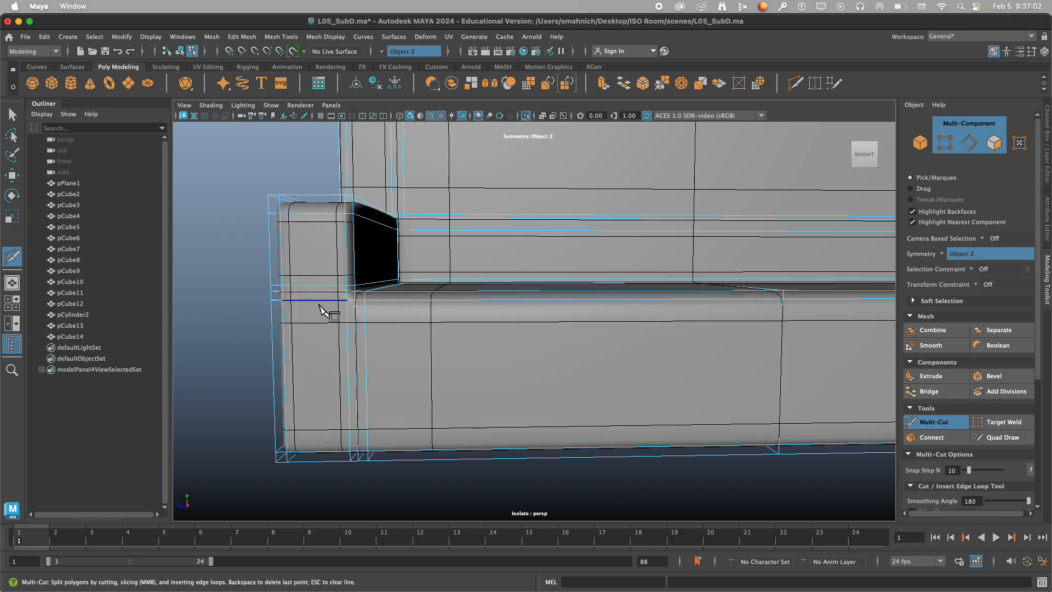
pyautogui.keyDown('alt'); pyautogui.moveTo(324, 307); pyautogui.dragTo(548, 311); pyautogui.keyUp('alt')
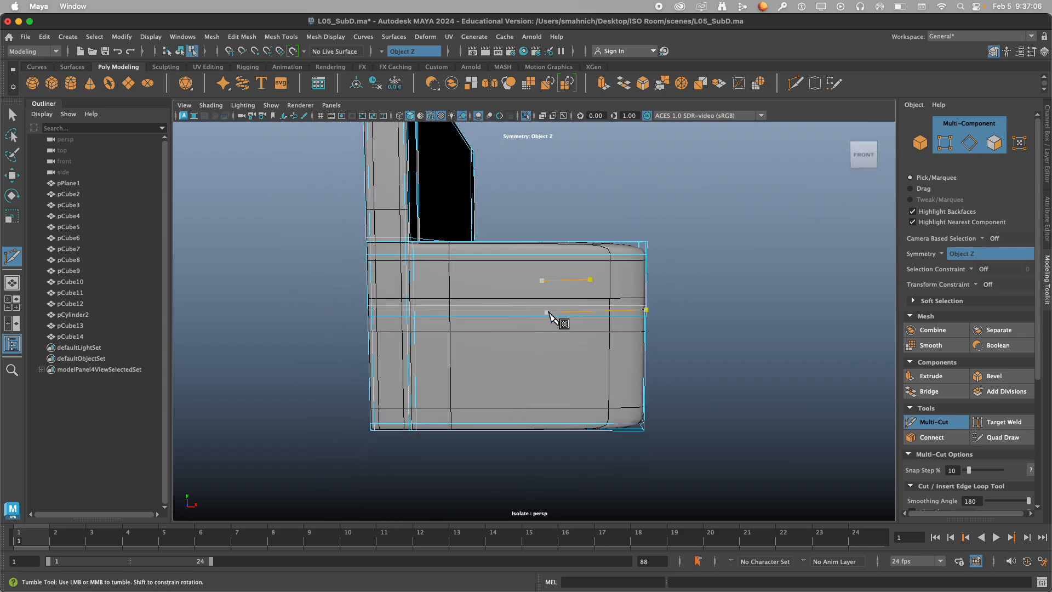
pyautogui.keyDown('alt'); pyautogui.moveTo(548, 311); pyautogui.dragTo(636, 288, button='right'); pyautogui.keyUp('alt')
pyautogui.moveTo(576, 283)
pyautogui.keyDown('alt'); pyautogui.mouseDown(button='middle')
pyautogui.moveTo(457, 352)
pyautogui.moveTo(559, 277)
pyautogui.mouseUp(button='middle'); pyautogui.keyUp('alt')
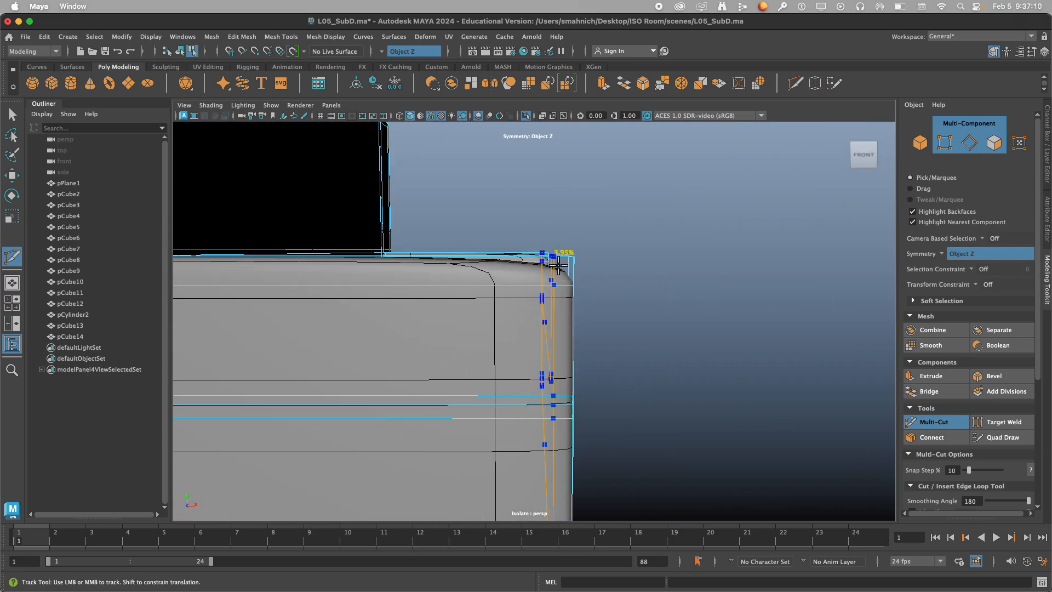
# Look over the backrest's smooth preview with the cage shown, and switch the sofa back to its unsmoothed mesh.
pyautogui.keyDown('alt'); pyautogui.moveTo(554, 313); pyautogui.dragTo(498, 336); pyautogui.keyUp('alt')
pyautogui.keyDown('alt'); pyautogui.moveTo(498, 336); pyautogui.dragTo(462, 336, button='right'); pyautogui.keyUp('alt')
pyautogui.keyDown('alt'); pyautogui.moveTo(463, 336); pyautogui.dragTo(569, 340); pyautogui.keyUp('alt')
pyautogui.keyDown('alt'); pyautogui.moveTo(568, 341); pyautogui.dragTo(560, 344, button='right'); pyautogui.keyUp('alt')
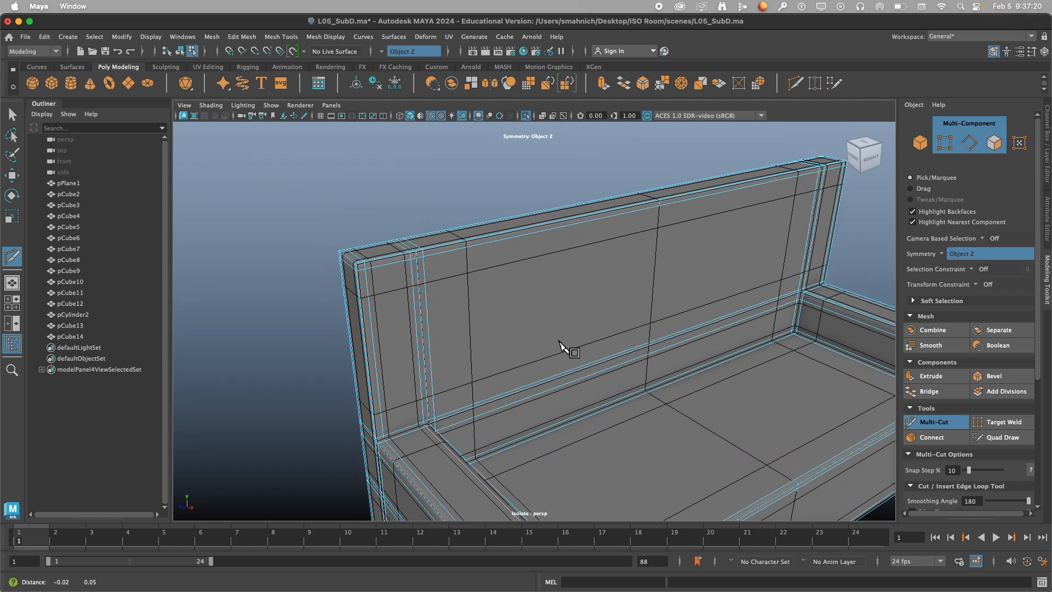
pyautogui.keyDown('alt'); pyautogui.moveTo(560, 345); pyautogui.dragTo(540, 329); pyautogui.keyUp('alt')
pyautogui.press('1')
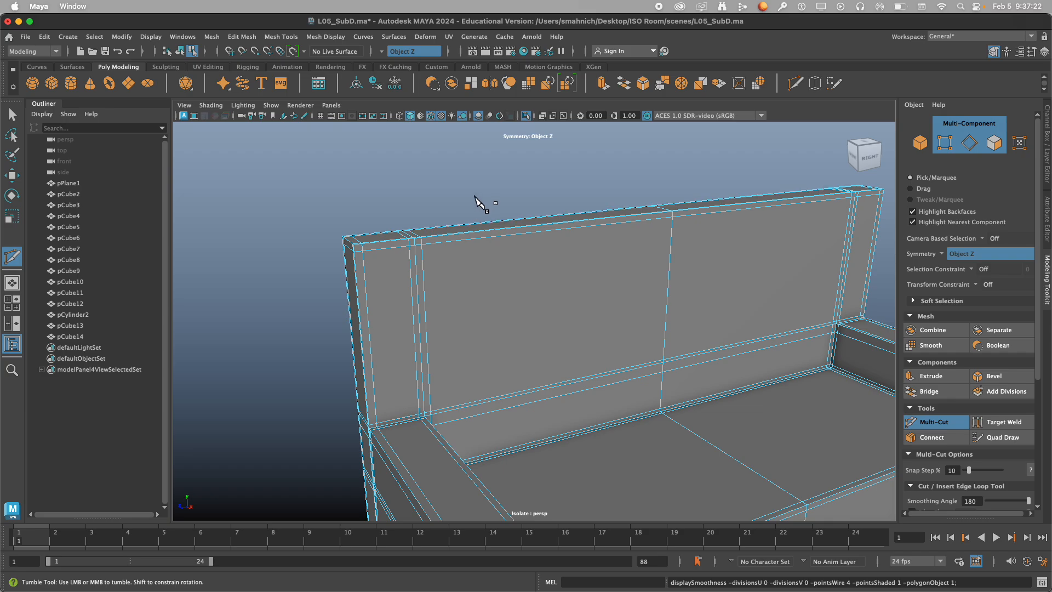
# Examine the unsmoothed edge loops on the arm's outer side and lower front corner, discarding any stray cut points.
pyautogui.keyDown('alt'); pyautogui.moveTo(477, 207); pyautogui.dragTo(458, 280); pyautogui.keyUp('alt')
pyautogui.click(559, 270)
pyautogui.keyDown('alt'); pyautogui.moveTo(661, 325); pyautogui.dragTo(462, 216, button='middle'); pyautogui.keyUp('alt')
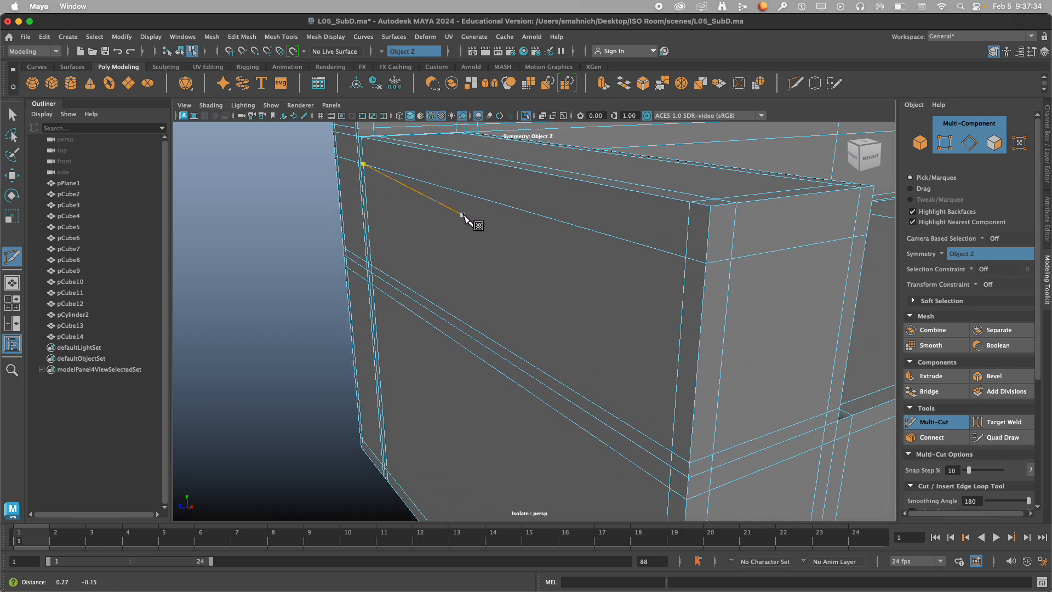
pyautogui.click(640, 278)
pyautogui.keyDown('alt'); pyautogui.moveTo(640, 279); pyautogui.dragTo(527, 278, button='right'); pyautogui.keyUp('alt')
pyautogui.keyDown('alt'); pyautogui.moveTo(527, 282); pyautogui.dragTo(400, 235); pyautogui.keyUp('alt')
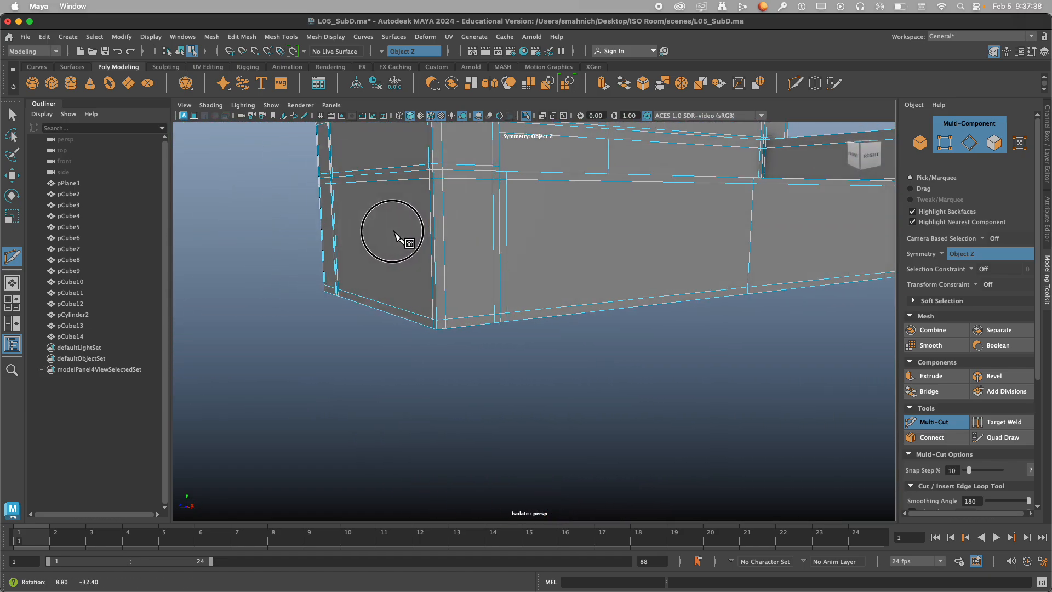
pyautogui.keyDown('alt'); pyautogui.moveTo(399, 235); pyautogui.dragTo(421, 245, button='right'); pyautogui.keyUp('alt')
pyautogui.keyDown('alt'); pyautogui.moveTo(421, 245); pyautogui.dragTo(455, 272, button='middle'); pyautogui.keyUp('alt')
pyautogui.click(540, 217)
pyautogui.keyDown('alt'); pyautogui.moveTo(557, 272); pyautogui.dragTo(627, 279); pyautogui.keyUp('alt')
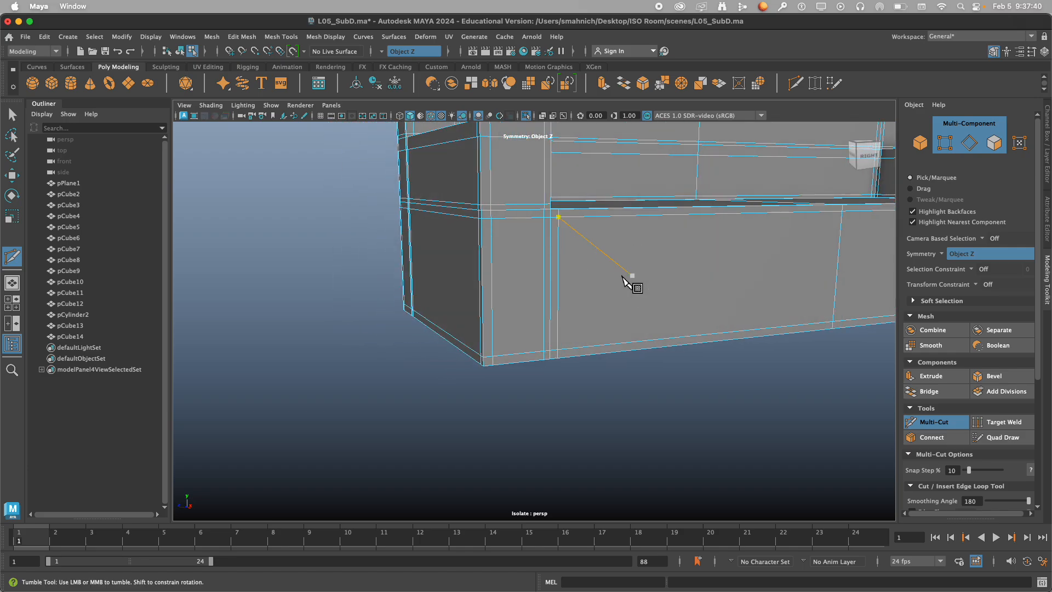
pyautogui.press('Escape')
pyautogui.keyDown('alt'); pyautogui.moveTo(515, 427); pyautogui.dragTo(550, 416); pyautogui.keyUp('alt')
pyautogui.keyDown('alt'); pyautogui.moveTo(549, 416); pyautogui.dragTo(542, 418, button='right'); pyautogui.keyUp('alt')
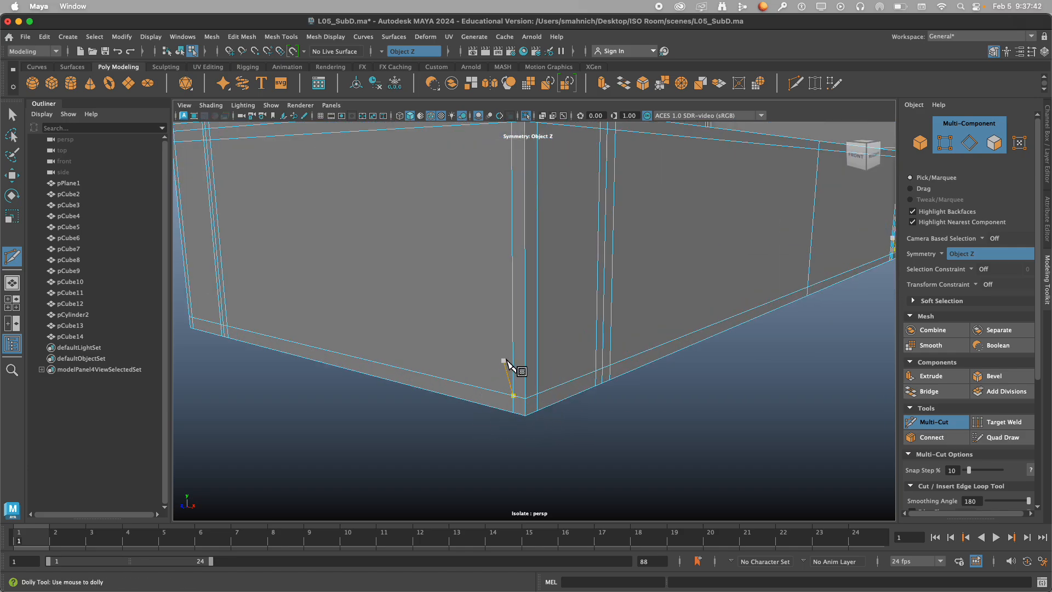
pyautogui.keyDown('alt'); pyautogui.moveTo(559, 346); pyautogui.dragTo(504, 348); pyautogui.keyUp('alt')
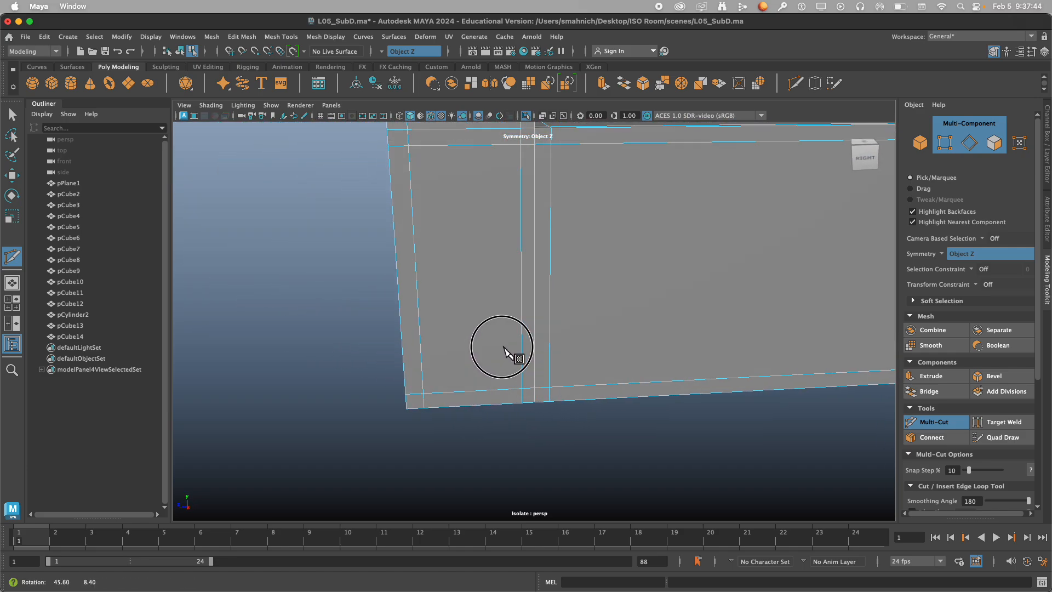
# Examine the edge loops on the arm's front face and inner corner with the seat, discarding any stray cut points.
pyautogui.keyDown('alt'); pyautogui.moveTo(501, 311); pyautogui.dragTo(505, 464, button='middle'); pyautogui.keyUp('alt')
pyautogui.keyDown('alt'); pyautogui.moveTo(470, 328); pyautogui.dragTo(531, 307); pyautogui.keyUp('alt')
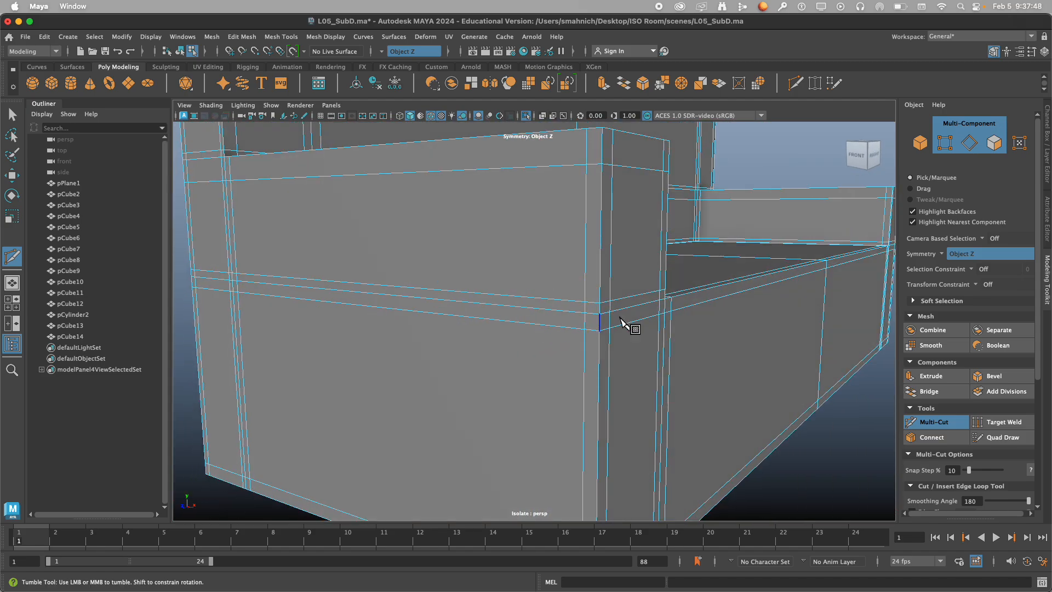
pyautogui.keyDown('alt'); pyautogui.moveTo(625, 322); pyautogui.dragTo(504, 301); pyautogui.keyUp('alt')
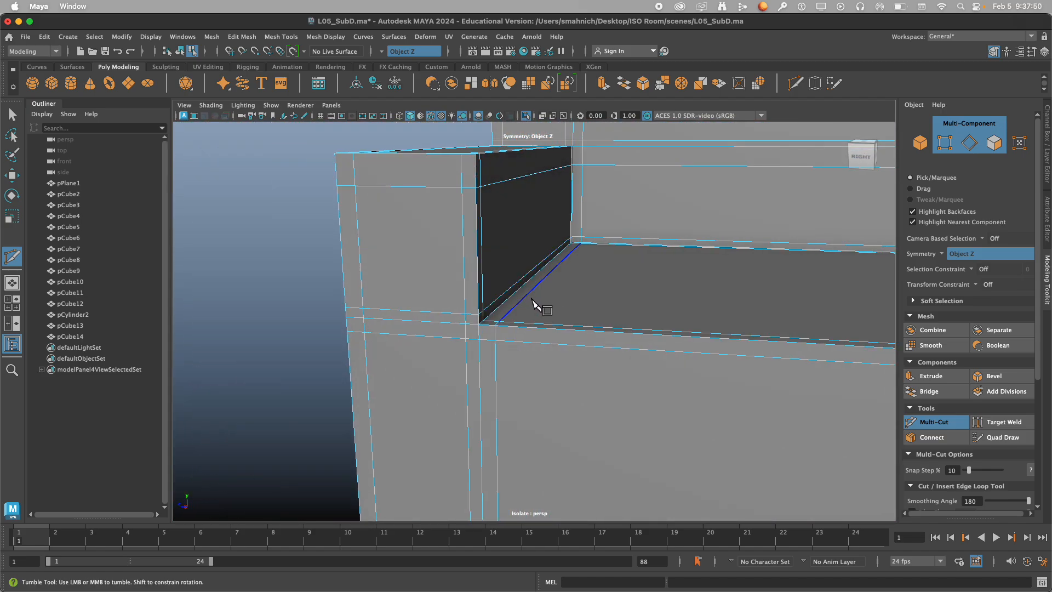
pyautogui.scroll(-5, 523, 300)
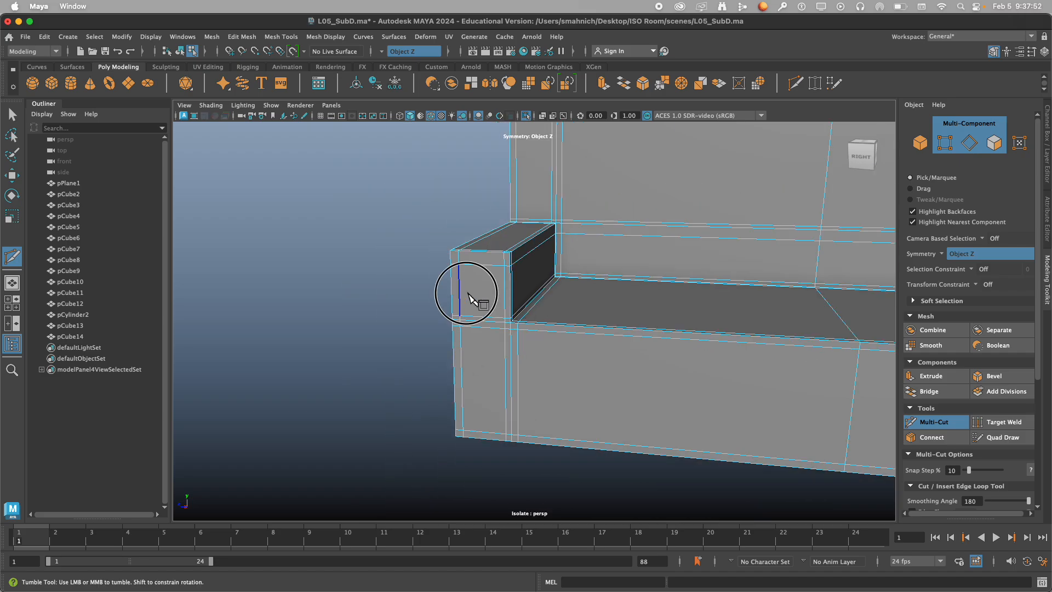
pyautogui.keyDown('alt'); pyautogui.moveTo(467, 293); pyautogui.dragTo(598, 289); pyautogui.keyUp('alt')
pyautogui.click(379, 332)
pyautogui.keyDown('alt'); pyautogui.moveTo(422, 340); pyautogui.dragTo(592, 341, button='middle'); pyautogui.keyUp('alt')
pyautogui.keyDown('alt'); pyautogui.moveTo(592, 341); pyautogui.dragTo(507, 360); pyautogui.keyUp('alt')
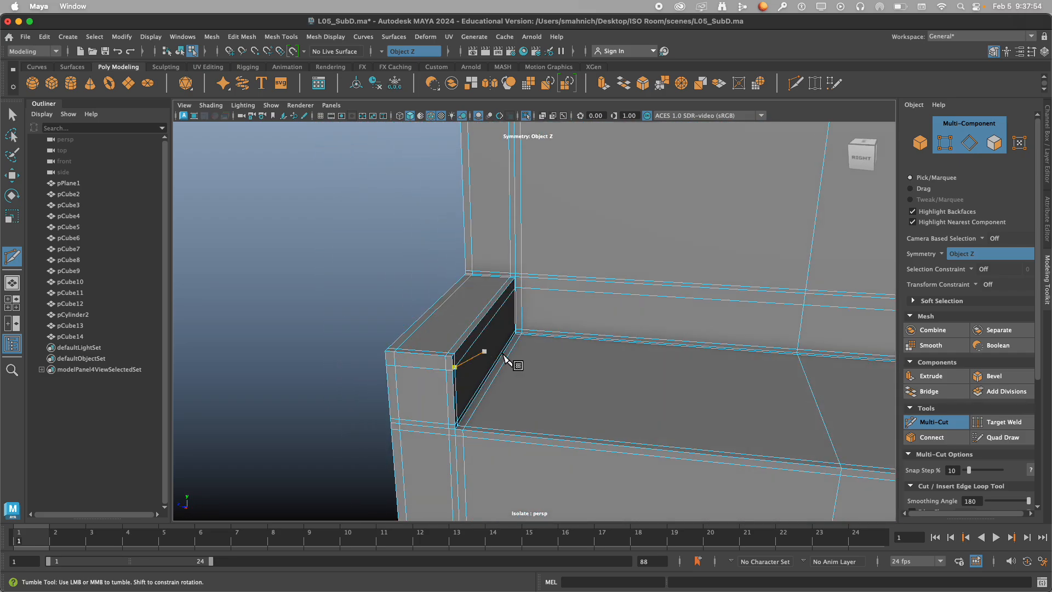
pyautogui.press('Escape')
pyautogui.scroll(-5, 548, 364)
pyautogui.keyDown('alt'); pyautogui.moveTo(674, 380); pyautogui.dragTo(505, 348); pyautogui.keyUp('alt')
# Turn on the sofa's full smooth preview, leave Multi-Cut, and select the sofa in object mode.
pyautogui.press('3')
pyautogui.rightClick(743, 230)
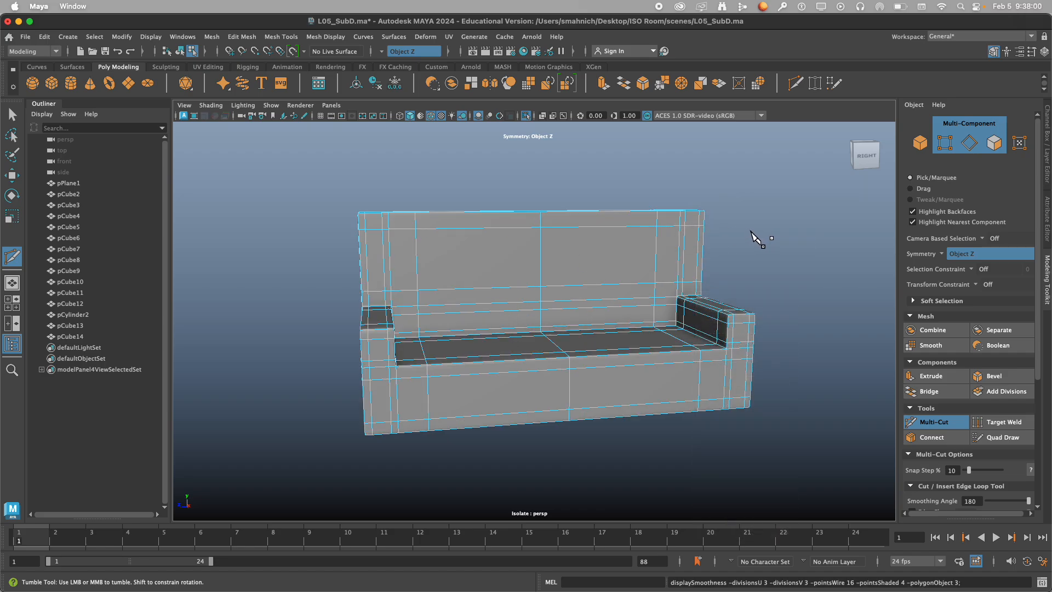
pyautogui.moveTo(746, 239); pyautogui.dragTo(822, 200, button='right')
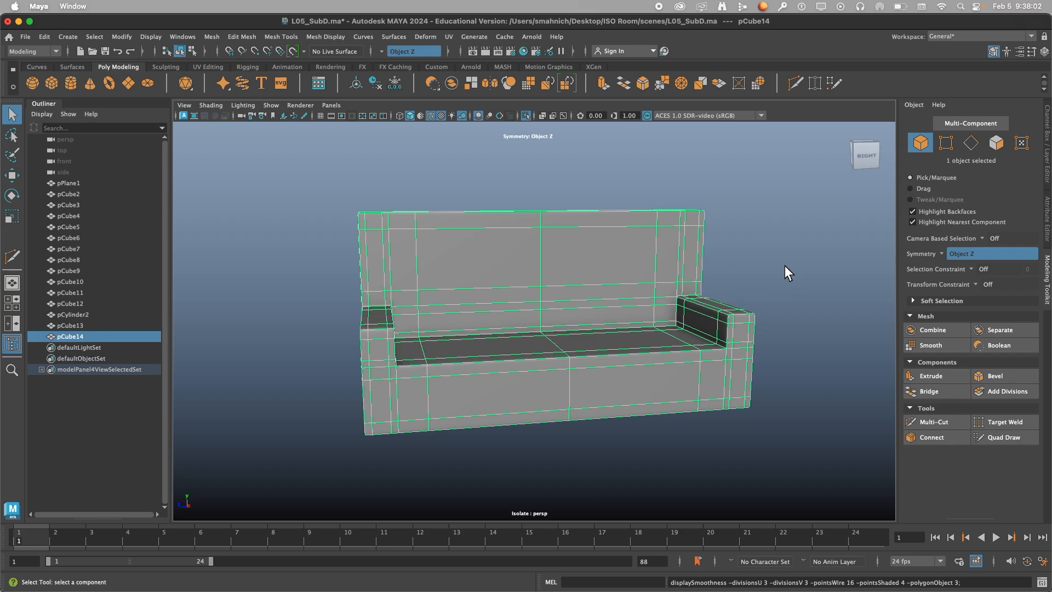
pyautogui.click(784, 265)
pyautogui.keyDown('alt'); pyautogui.moveTo(707, 290); pyautogui.dragTo(525, 328); pyautogui.keyUp('alt')
pyautogui.click(500, 327)
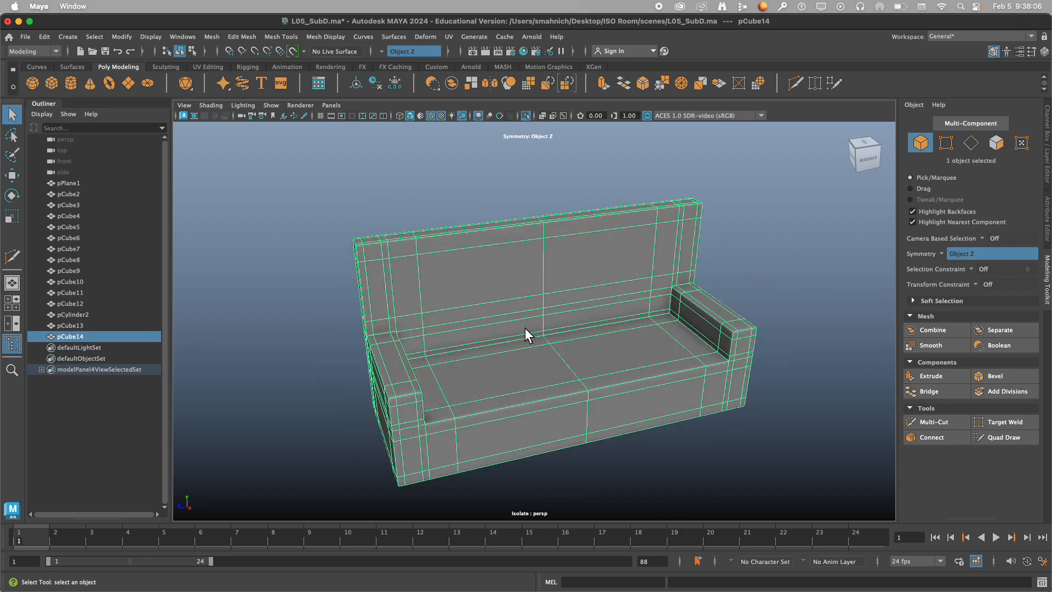
# Compare the sofa's unsmoothed mesh with its smooth preview, and inspect the deselected result.
pyautogui.keyDown('alt'); pyautogui.moveTo(525, 328); pyautogui.dragTo(557, 324, button='right'); pyautogui.keyUp('alt')
pyautogui.click(800, 258)
pyautogui.click(578, 315)
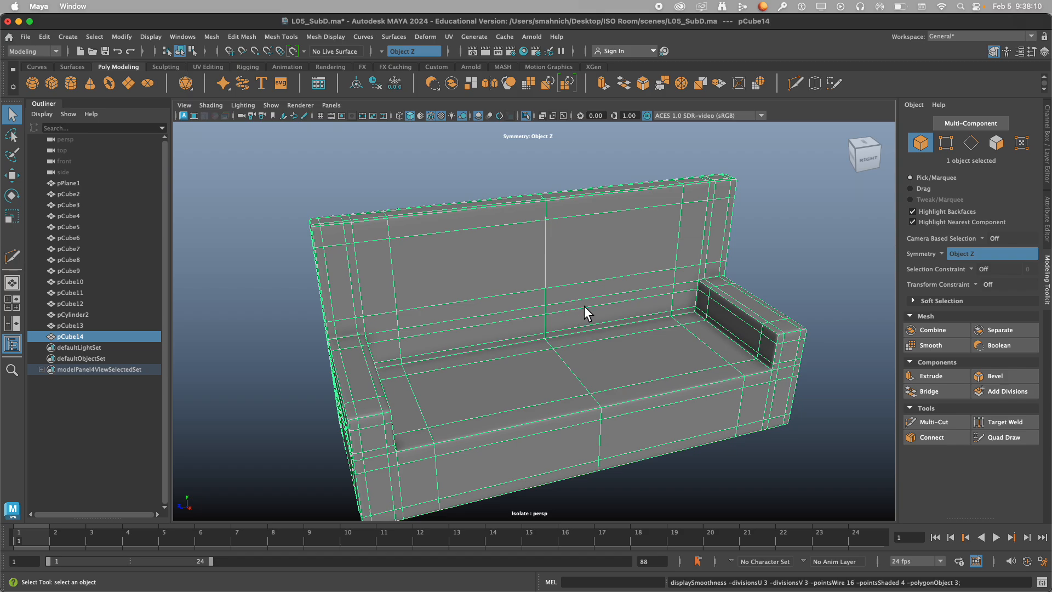
pyautogui.press('1')
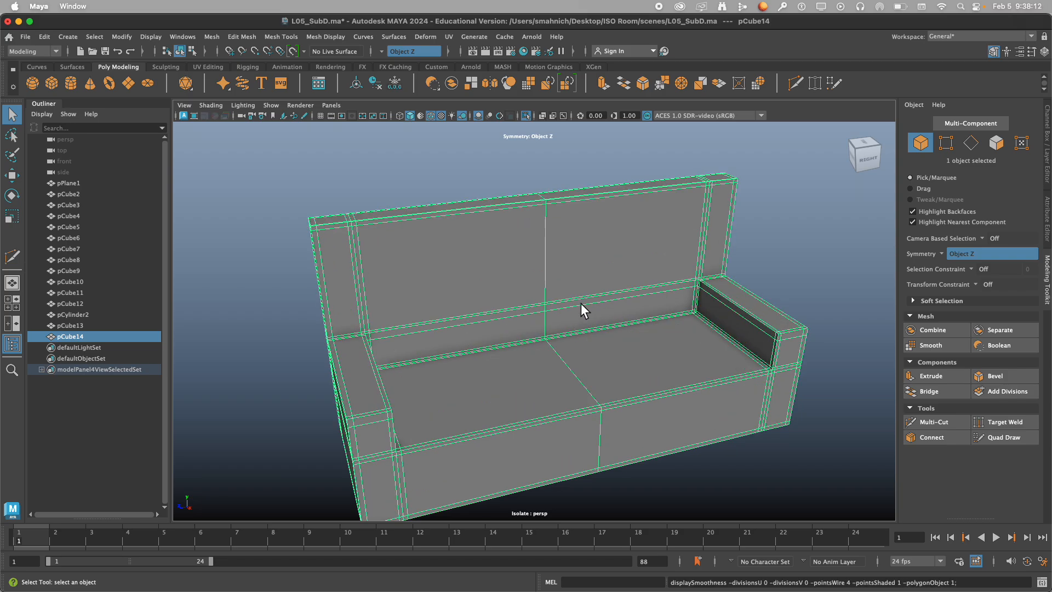
pyautogui.press('3')
pyautogui.click(736, 235)
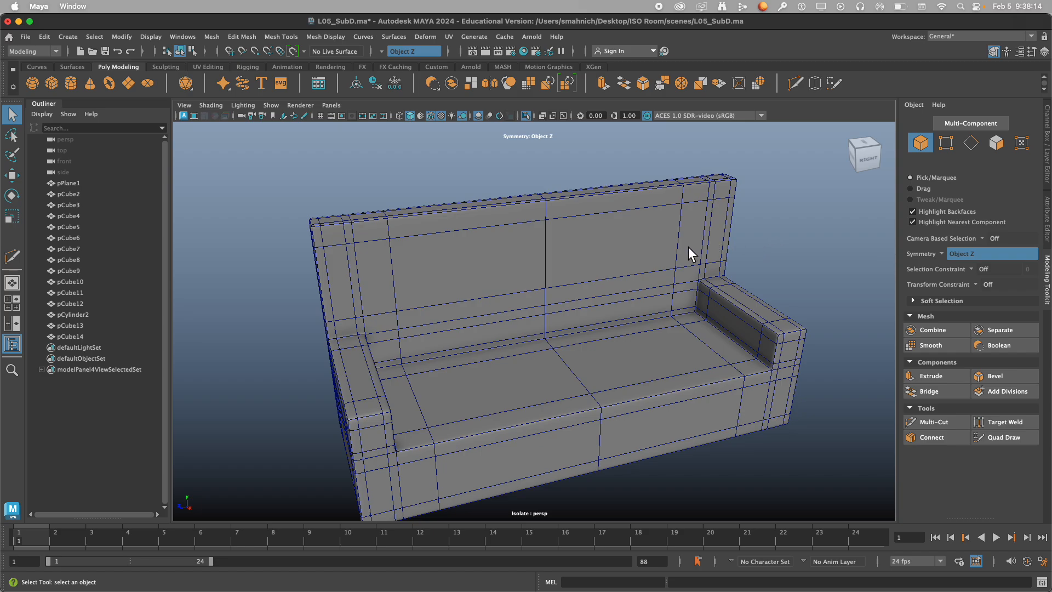
pyautogui.keyDown('alt'); pyautogui.moveTo(669, 262); pyautogui.dragTo(624, 272); pyautogui.keyUp('alt')
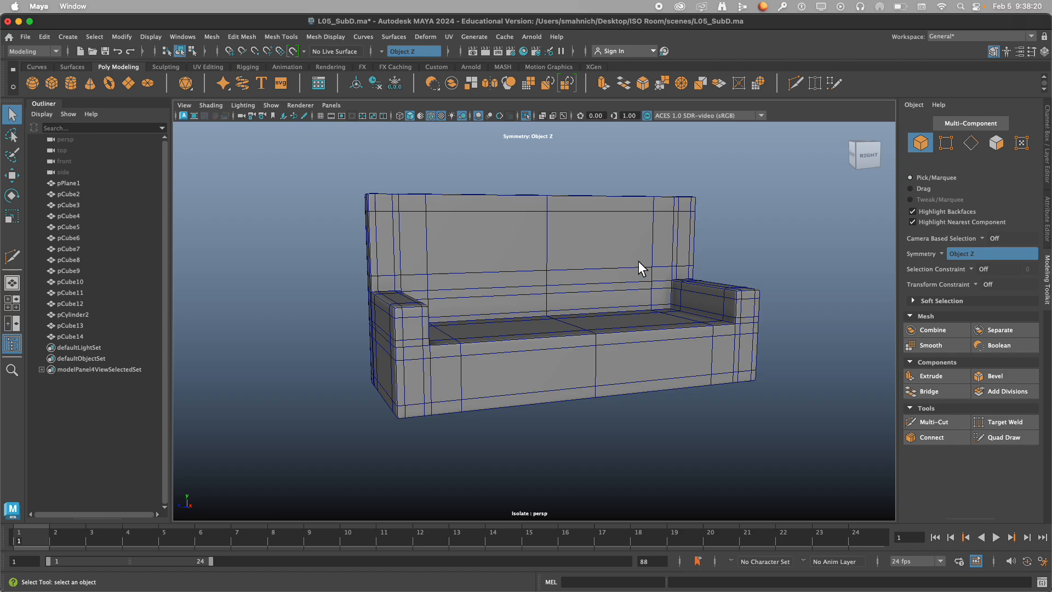
# Save the scene and turn symmetry off.
pyautogui.press('super+s')
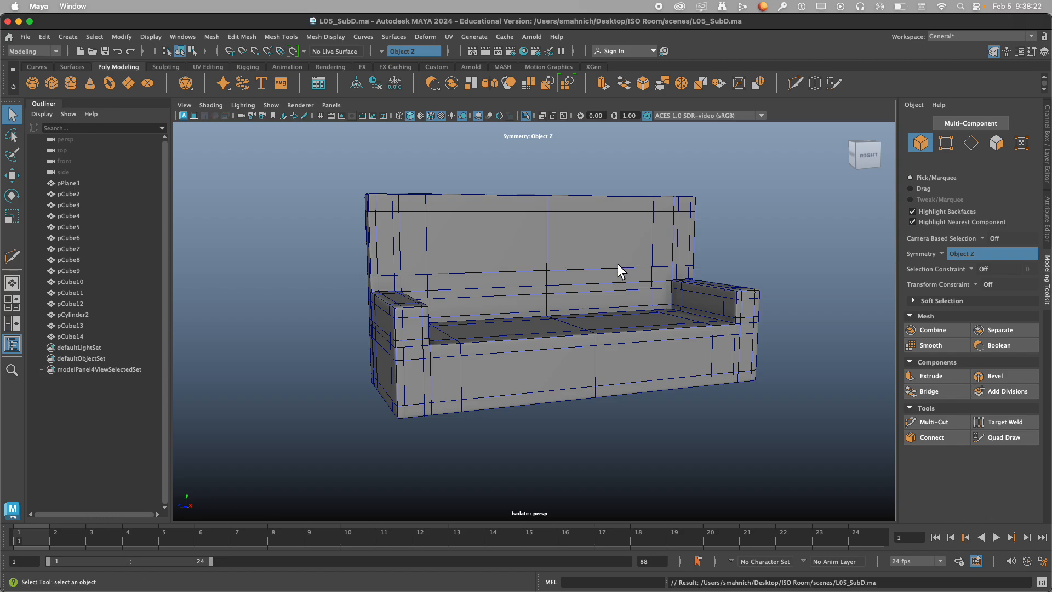
pyautogui.keyDown('alt'); pyautogui.moveTo(618, 265); pyautogui.dragTo(610, 309); pyautogui.keyUp('alt')
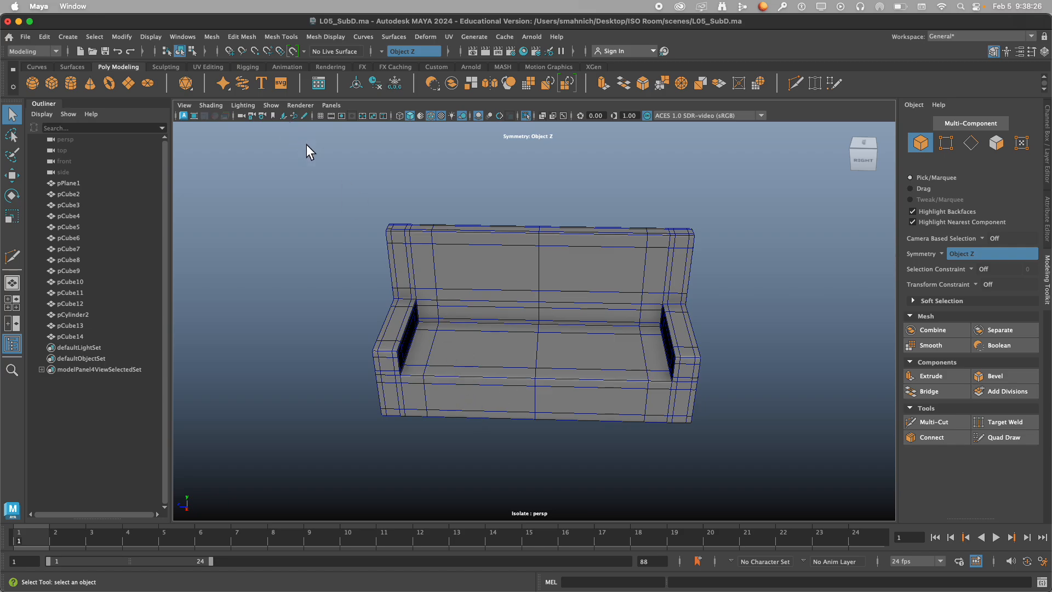
pyautogui.click(382, 51)
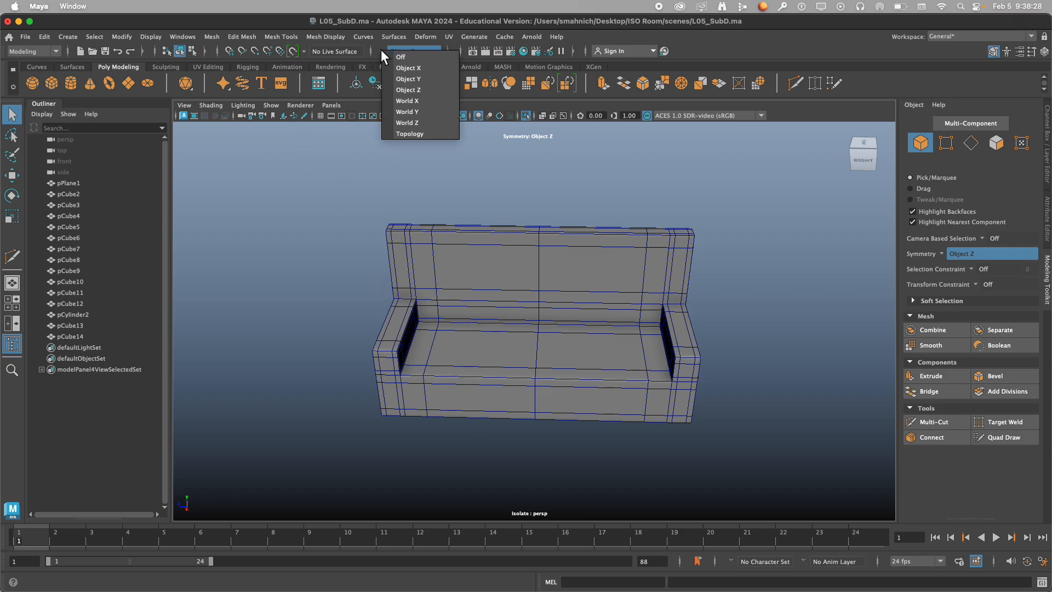
pyautogui.click(381, 50)
pyautogui.click(381, 51)
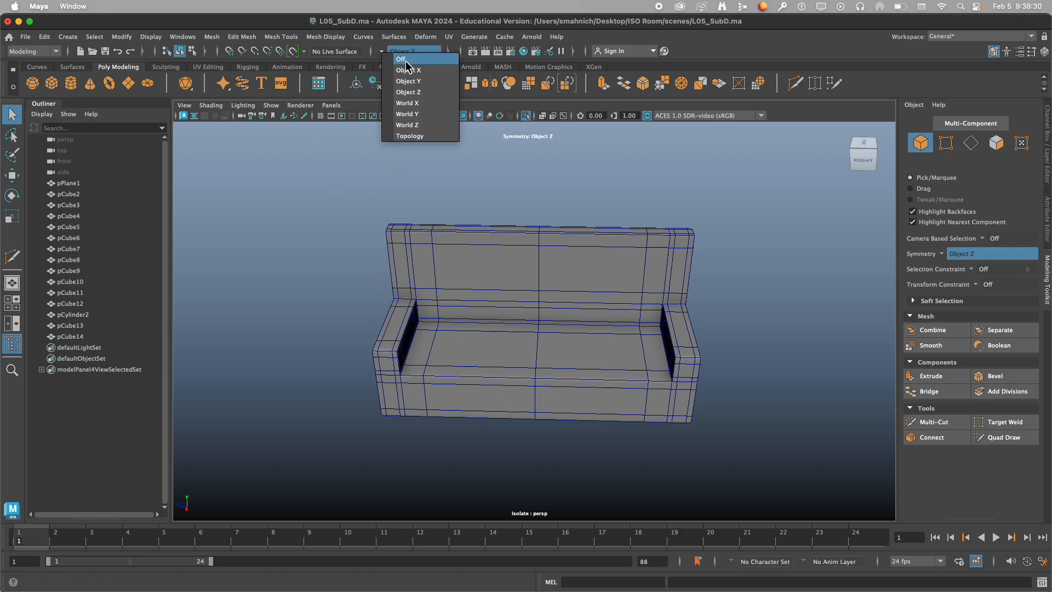
pyautogui.click(408, 62)
# Create a polygon cube in front of the sofa and scale it to about 0.36 × 0.14 × 0.46 in X, Y and Z.
pyautogui.scroll(-3, 552, 312)
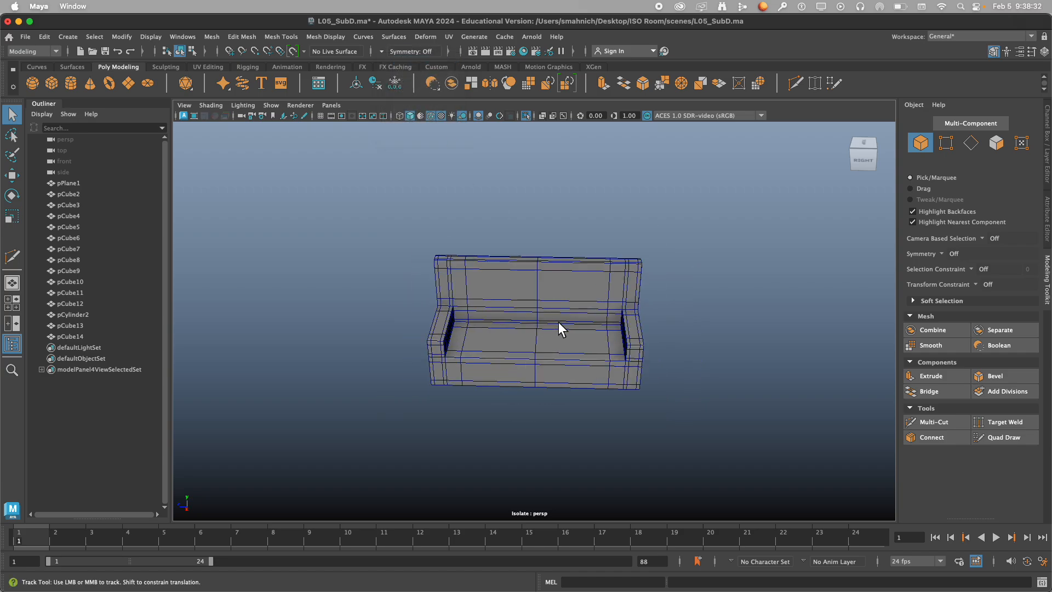
pyautogui.keyDown('alt'); pyautogui.moveTo(558, 321); pyautogui.dragTo(581, 266); pyautogui.keyUp('alt')
pyautogui.click(59, 84)
pyautogui.press('w')
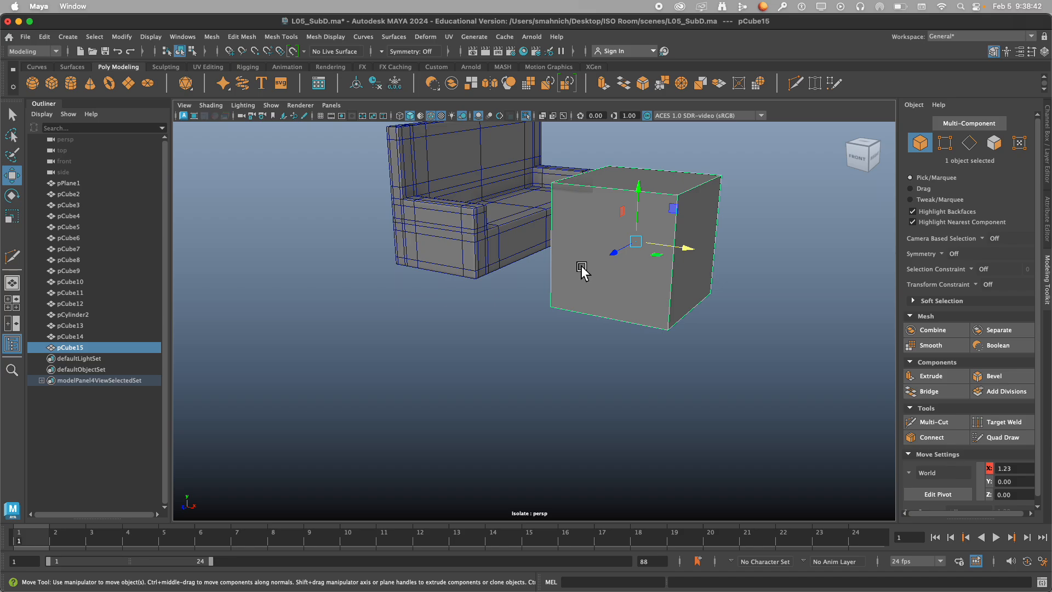
pyautogui.press('r')
pyautogui.moveTo(638, 190); pyautogui.dragTo(648, 250)
pyautogui.keyDown('alt'); pyautogui.moveTo(664, 256); pyautogui.dragTo(535, 355); pyautogui.keyUp('alt')
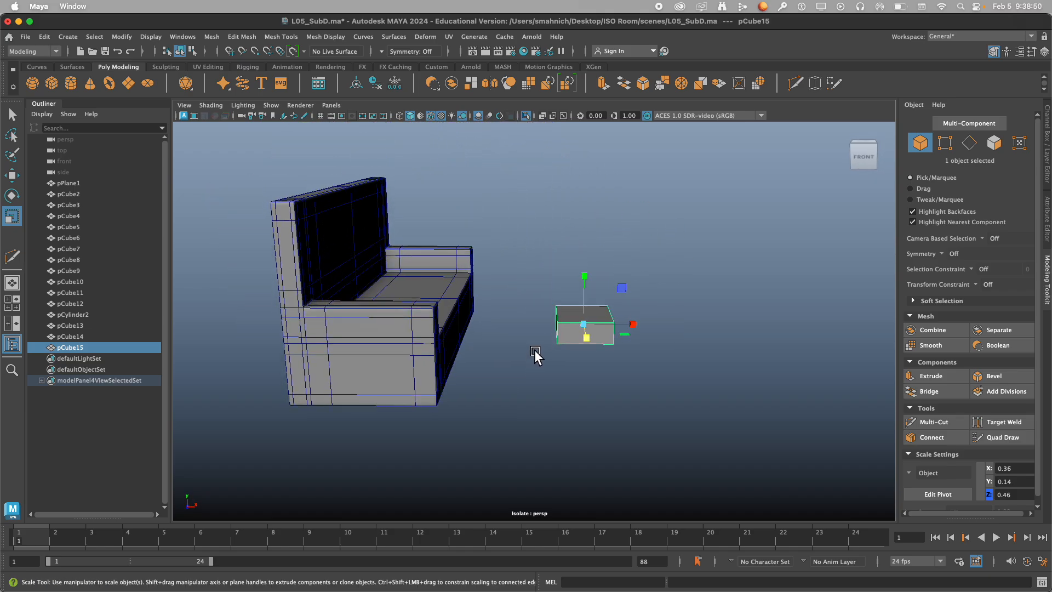
# Move the small box onto the middle of the sofa seat, at about X 0.10 and Y 0.25.
pyautogui.press('w')
pyautogui.moveTo(623, 289); pyautogui.dragTo(399, 272)
pyautogui.scroll(5, 415, 267)
pyautogui.keyDown('alt'); pyautogui.moveTo(400, 239); pyautogui.dragTo(520, 353, button='middle'); pyautogui.keyUp('alt')
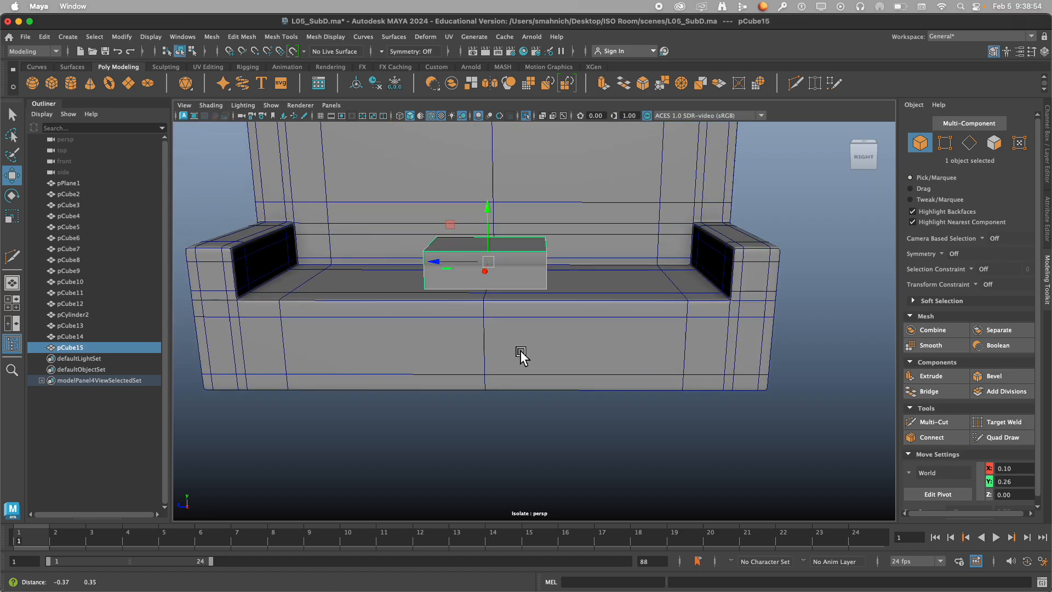
pyautogui.scroll(3, 519, 353)
pyautogui.keyDown('alt'); pyautogui.moveTo(462, 317); pyautogui.dragTo(569, 394, button='middle'); pyautogui.keyUp('alt')
pyautogui.scroll(3, 568, 394)
pyautogui.keyDown('alt'); pyautogui.moveTo(569, 394); pyautogui.dragTo(563, 365); pyautogui.keyUp('alt')
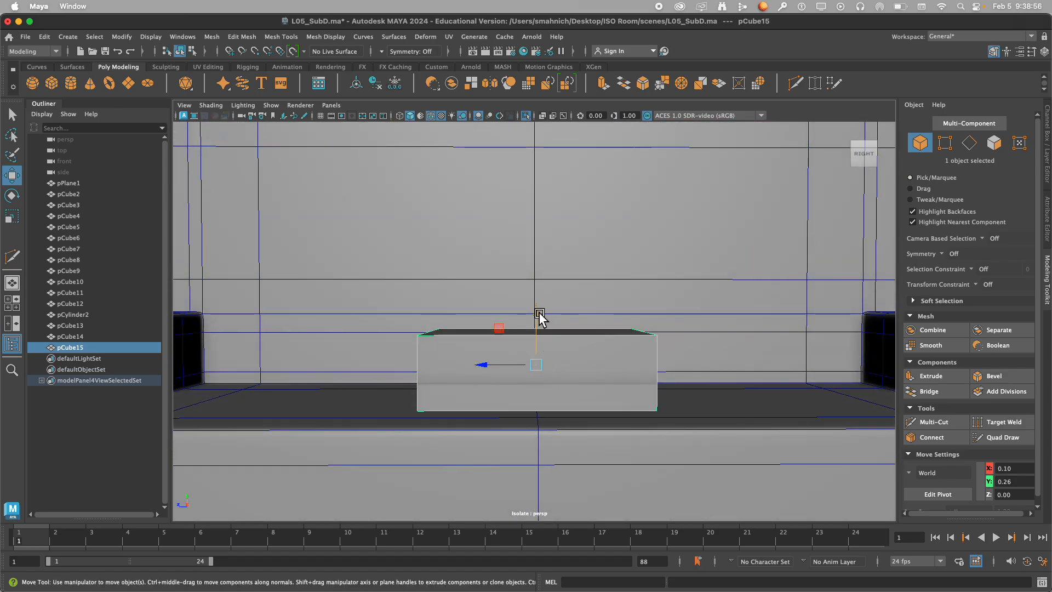
pyautogui.moveTo(540, 310); pyautogui.dragTo(541, 373)
pyautogui.scroll(-5, 541, 373)
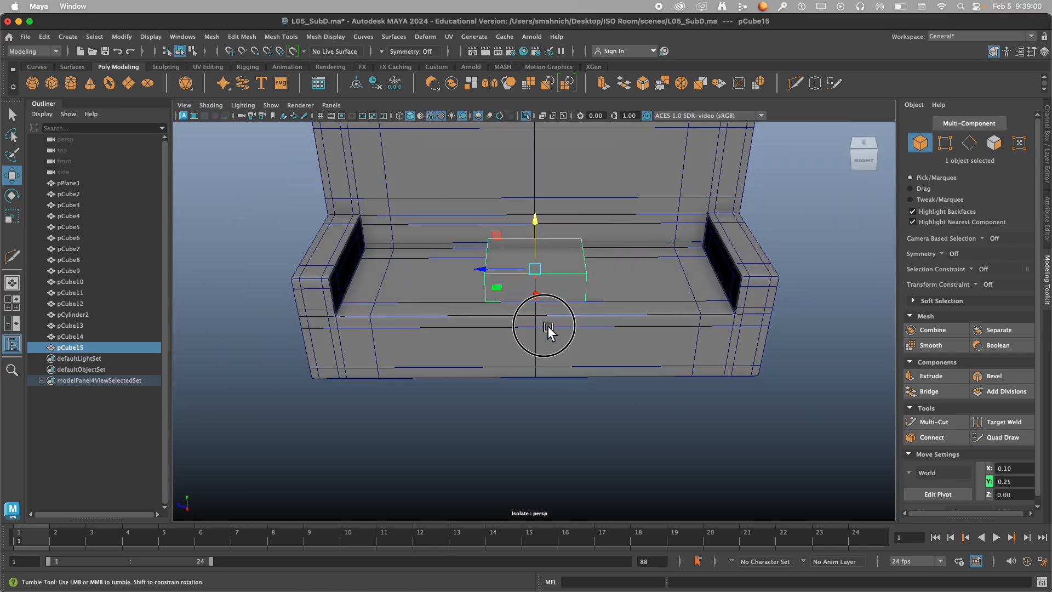
# Adjust the box's front-to-back position on the seat and scale its depth to about 0.54 in X.
pyautogui.keyDown('alt'); pyautogui.moveTo(544, 327); pyautogui.dragTo(545, 353); pyautogui.keyUp('alt')
pyautogui.keyDown('alt'); pyautogui.moveTo(536, 296); pyautogui.dragTo(537, 346, button='middle'); pyautogui.keyUp('alt')
pyautogui.moveTo(494, 306); pyautogui.dragTo(581, 334)
pyautogui.press('r')
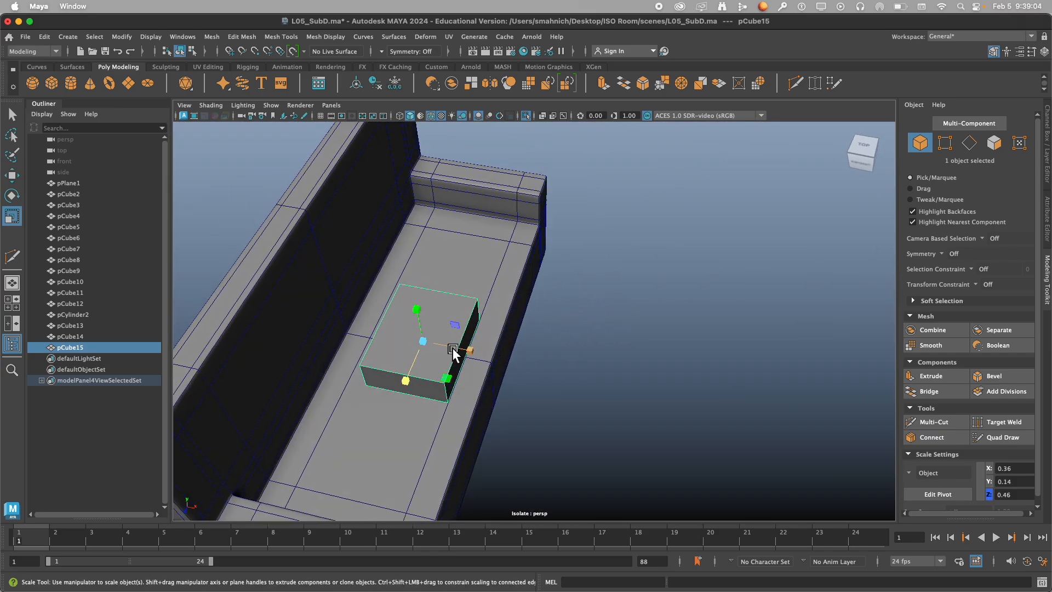
pyautogui.moveTo(480, 354); pyautogui.dragTo(499, 359)
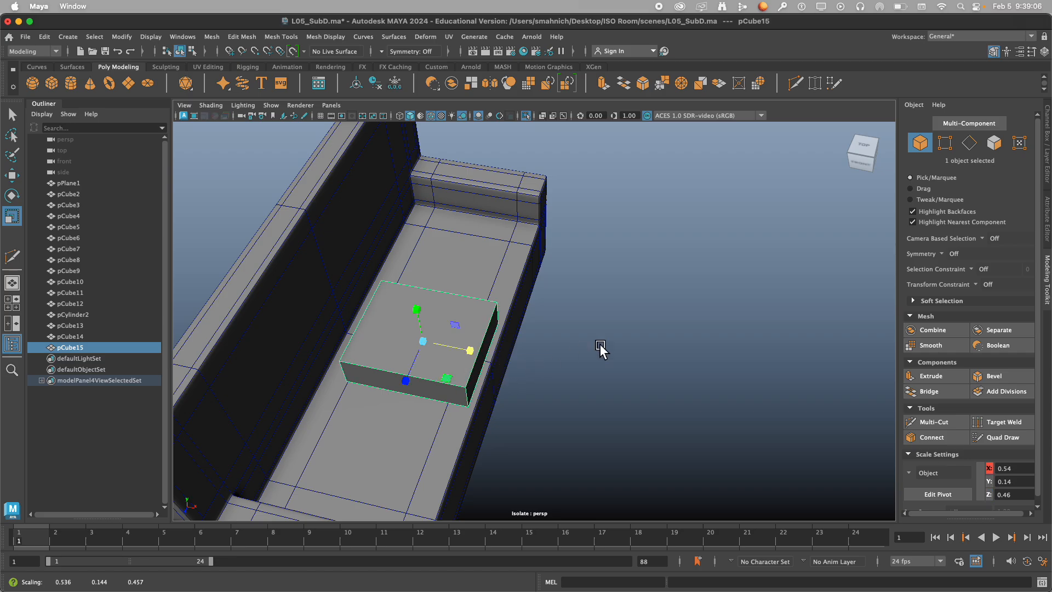
pyautogui.keyDown('alt'); pyautogui.moveTo(601, 344); pyautogui.dragTo(490, 324); pyautogui.keyUp('alt')
pyautogui.keyDown('alt'); pyautogui.moveTo(490, 324); pyautogui.dragTo(587, 339, button='right'); pyautogui.keyUp('alt')
pyautogui.keyDown('alt'); pyautogui.moveTo(578, 397); pyautogui.dragTo(611, 301, button='middle'); pyautogui.keyUp('alt')
pyautogui.keyDown('alt'); pyautogui.moveTo(611, 304); pyautogui.dragTo(622, 328); pyautogui.keyUp('alt')
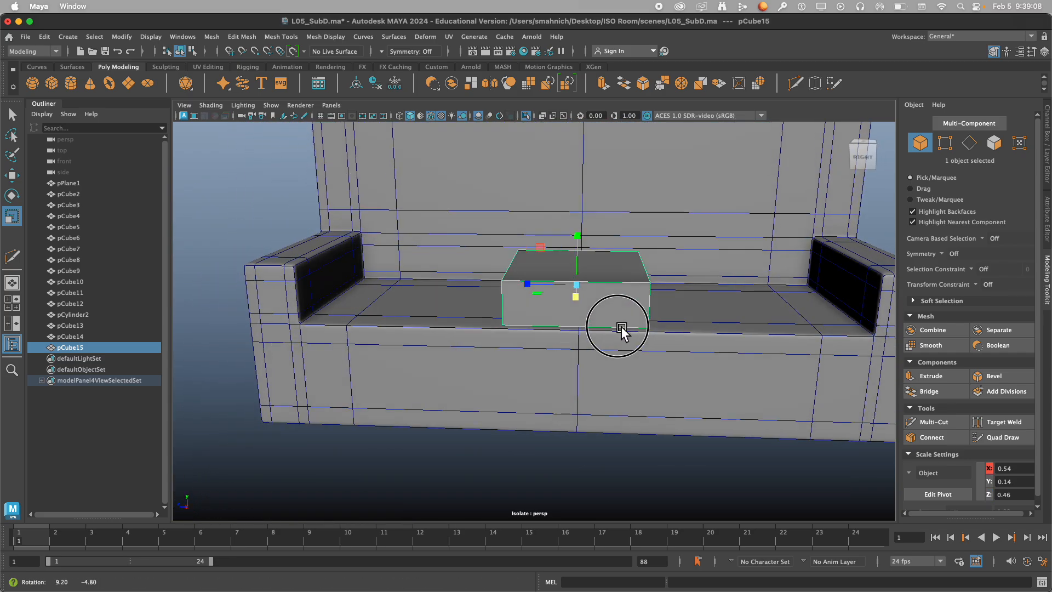
# Preview the box smoothed, return it to unsmoothed display and activate the Multi-Cut tool.
pyautogui.press('3')
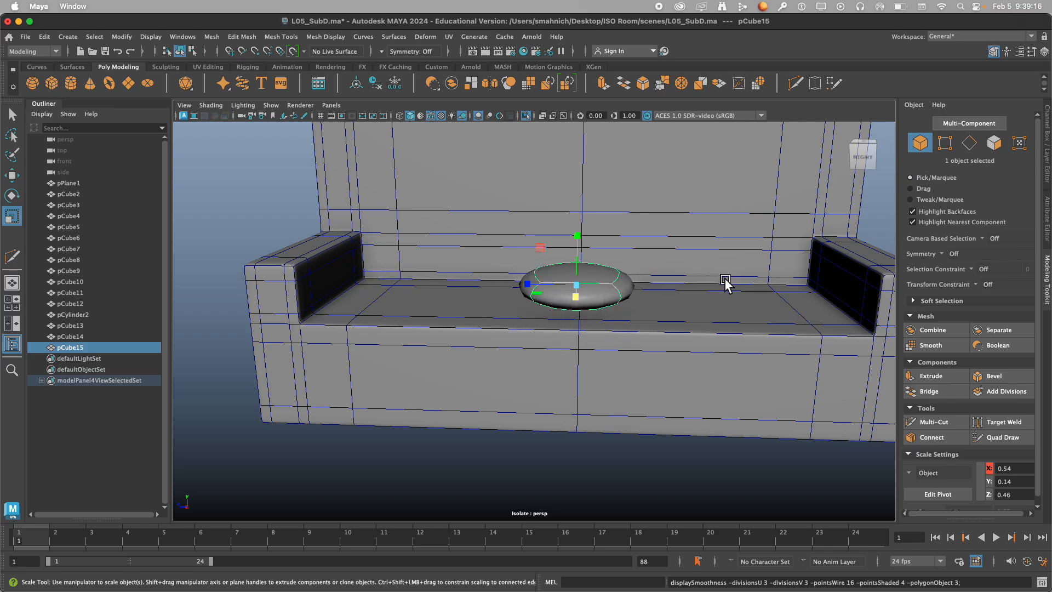
pyautogui.press('1')
pyautogui.scroll(5, 652, 287)
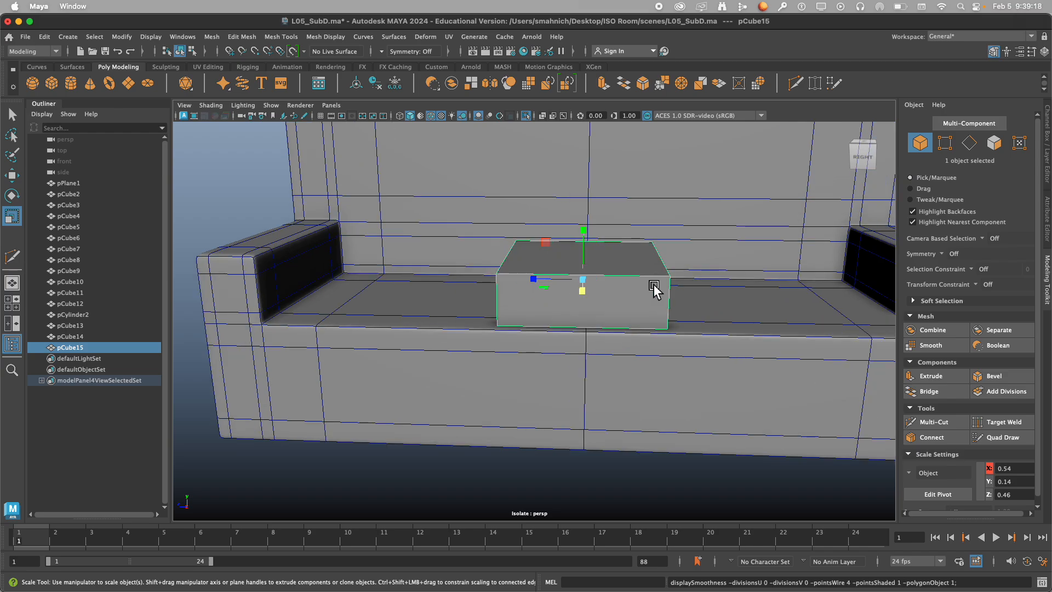
pyautogui.scroll(6, 653, 288)
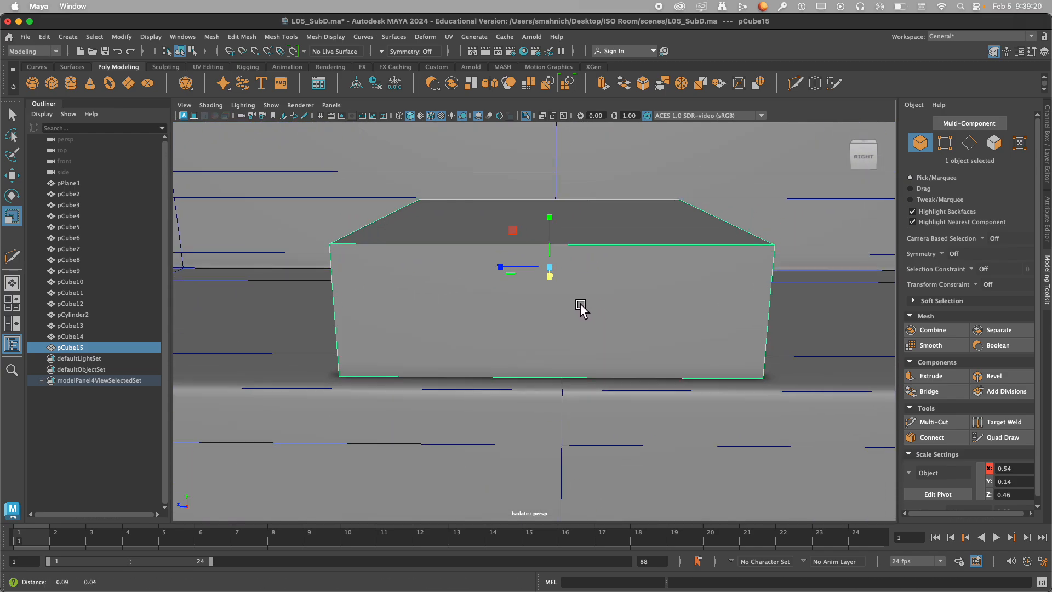
pyautogui.click(934, 422)
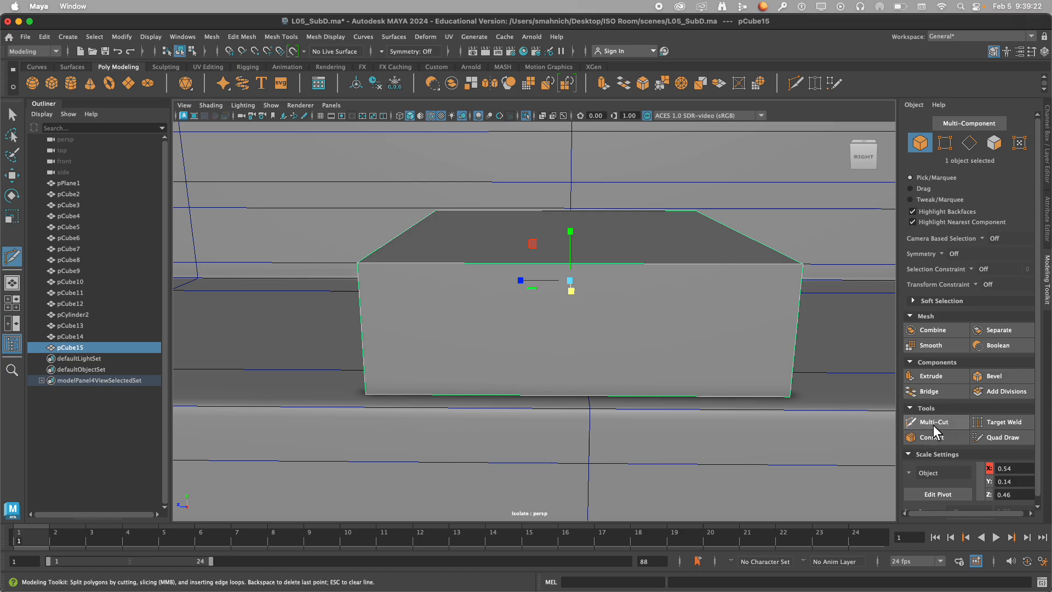
pyautogui.click(357, 263)
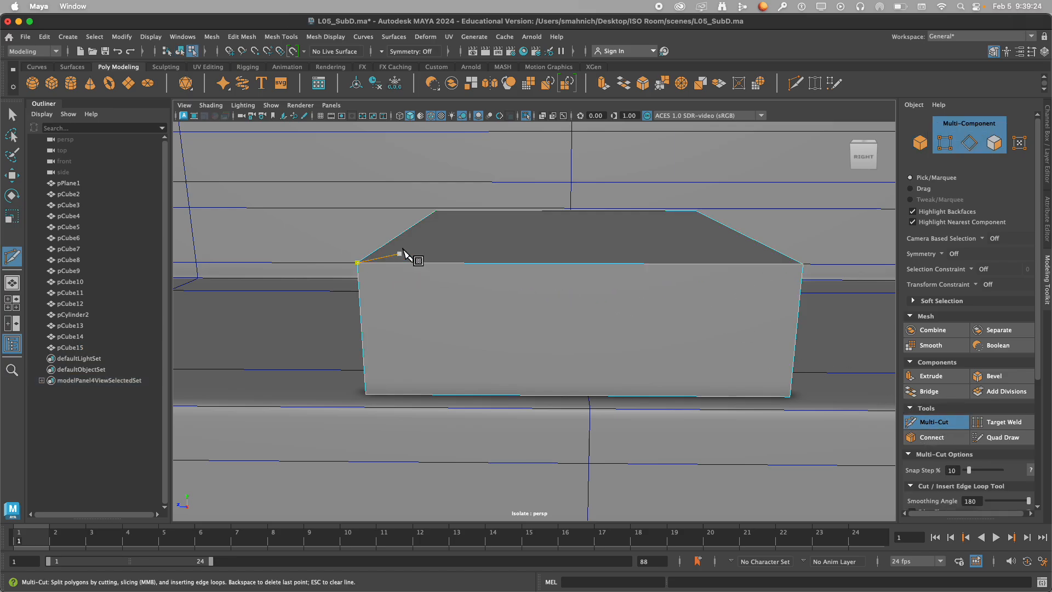
pyautogui.click(390, 51)
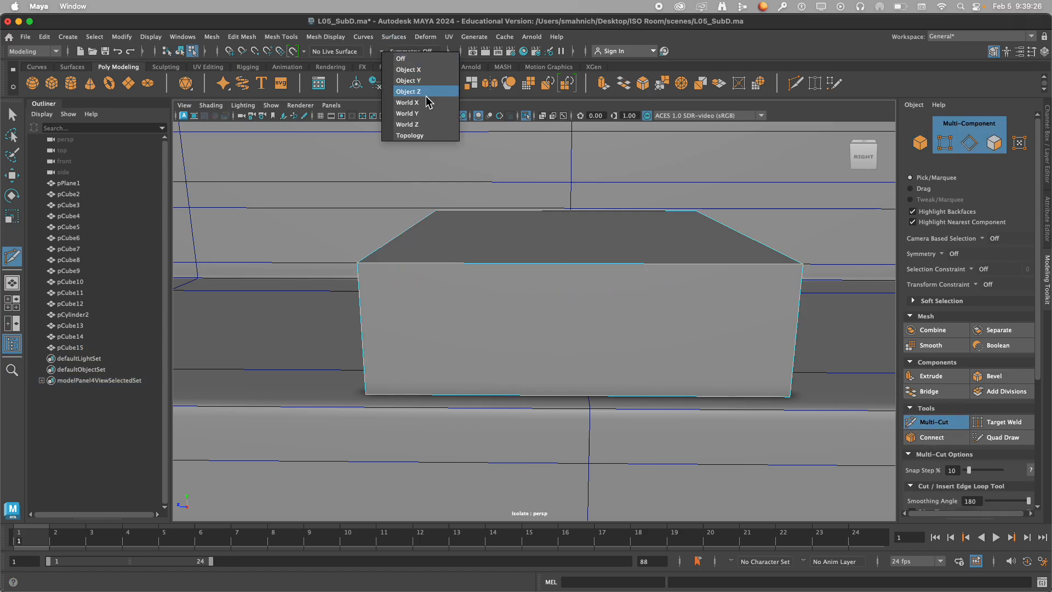
pyautogui.click(430, 91)
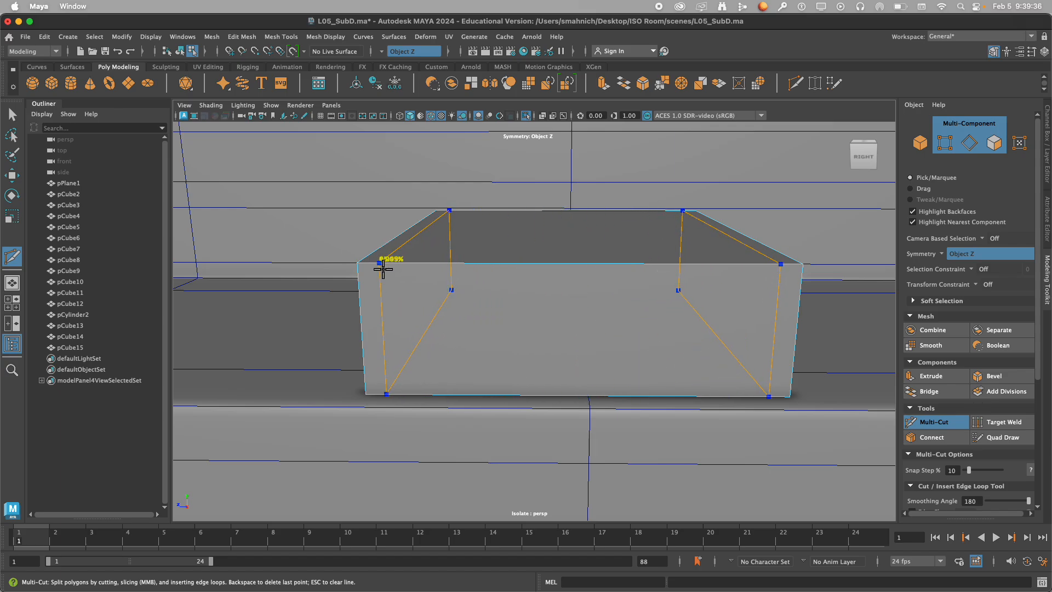
pyautogui.keyDown('ctrl'); pyautogui.click(383, 268); pyautogui.keyUp('ctrl')
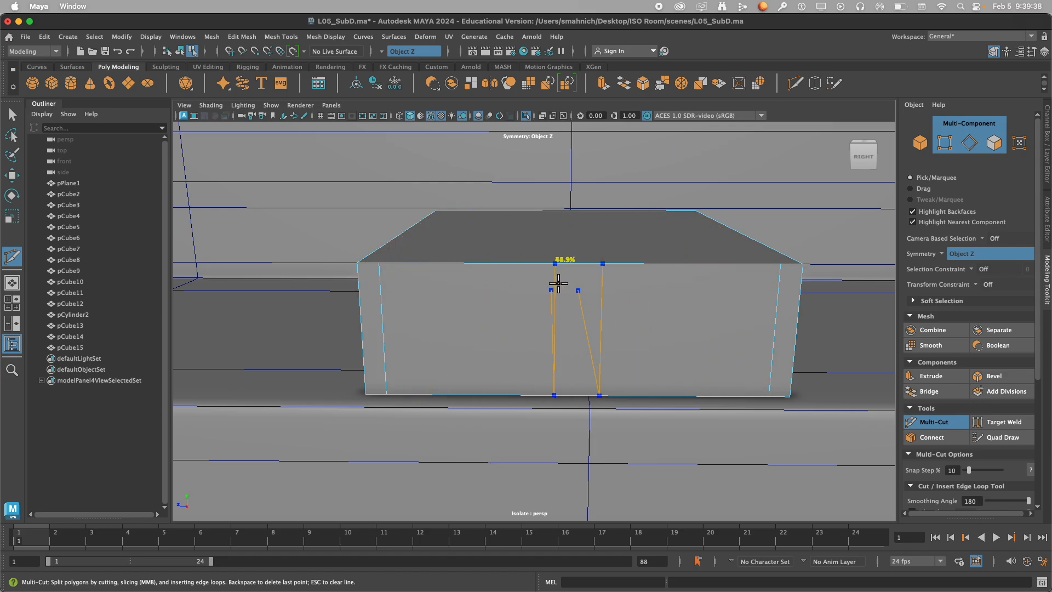
pyautogui.press('super+z')
pyautogui.keyDown('alt'); pyautogui.moveTo(553, 278); pyautogui.dragTo(631, 302); pyautogui.keyUp('alt')
pyautogui.keyDown('alt'); pyautogui.moveTo(631, 302); pyautogui.dragTo(850, 346, button='middle'); pyautogui.keyUp('alt')
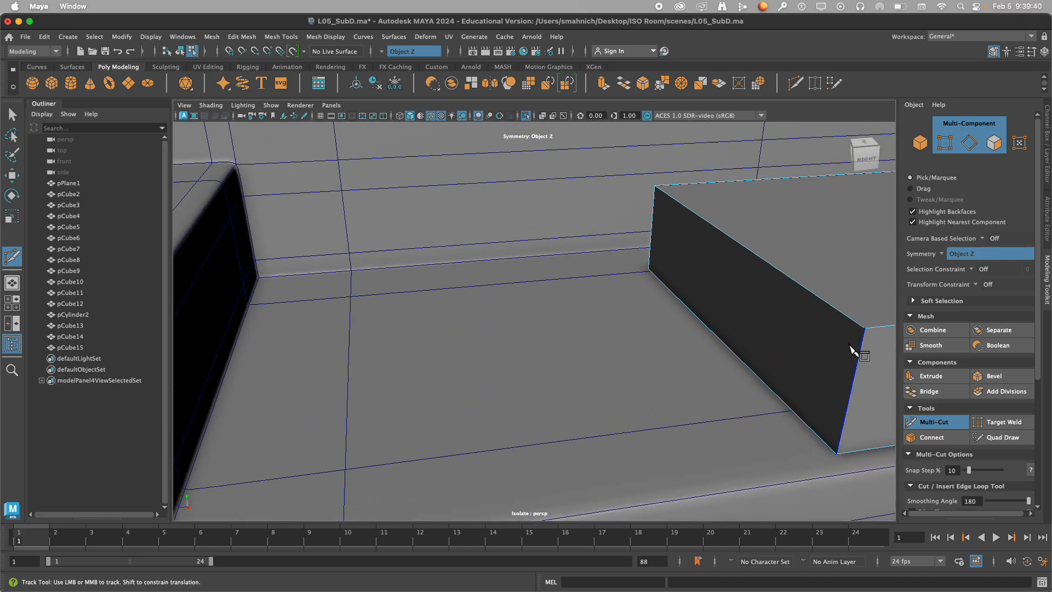
pyautogui.keyDown('alt'); pyautogui.moveTo(851, 351); pyautogui.dragTo(516, 330); pyautogui.keyUp('alt')
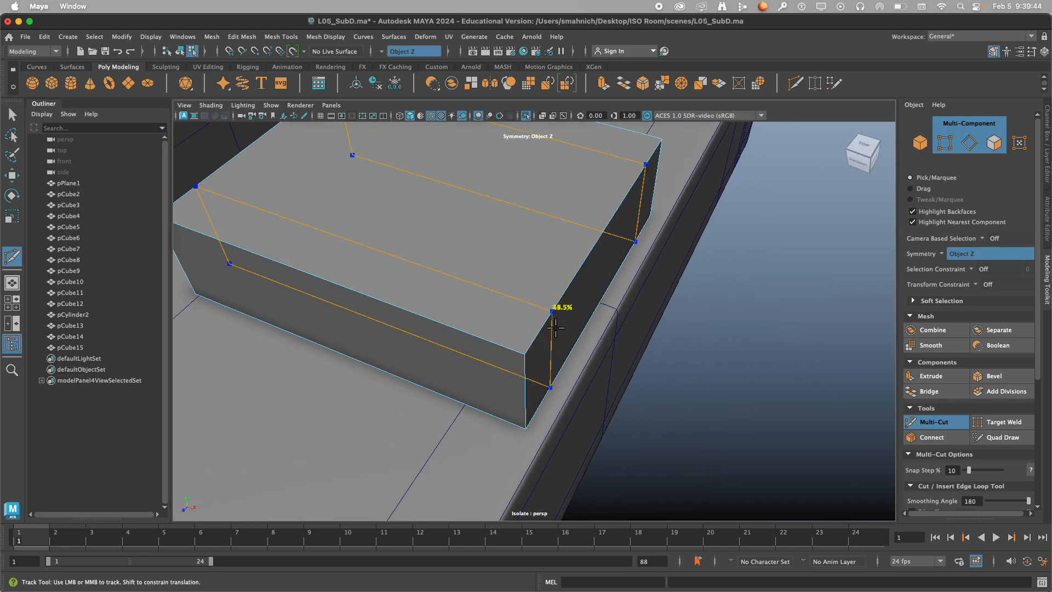
pyautogui.keyDown('ctrl'); pyautogui.click(543, 331); pyautogui.keyUp('ctrl')
pyautogui.keyDown('alt'); pyautogui.moveTo(899, 294); pyautogui.dragTo(638, 272); pyautogui.keyUp('alt')
pyautogui.moveTo(567, 268); pyautogui.dragTo(704, 231, button='right')
pyautogui.hotkey('ctrl', 'z')
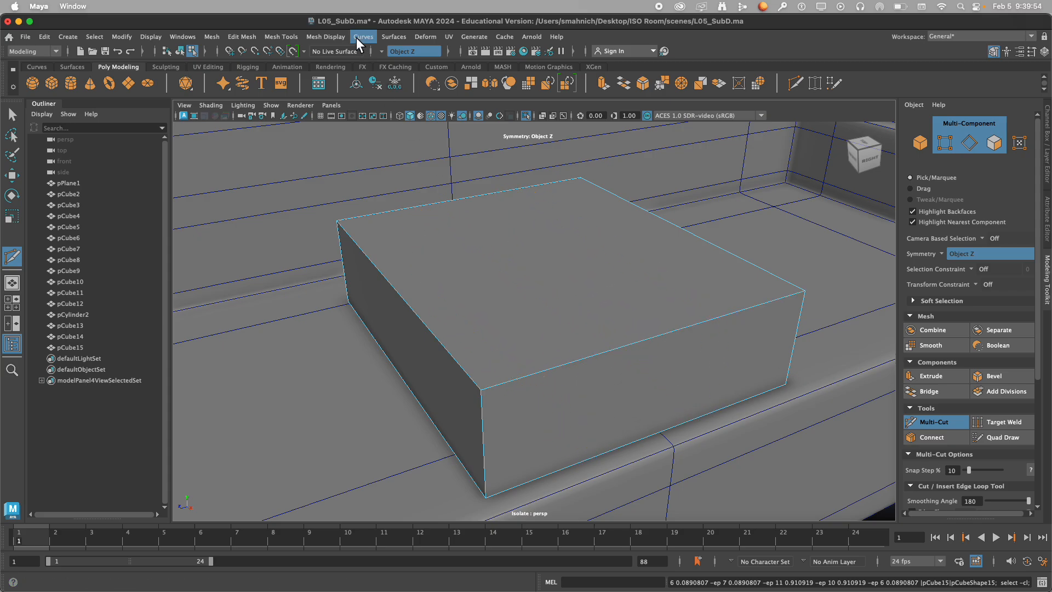
# Turn symmetry off and insert a front-to-back edge loop through the middle of the box's width.
pyautogui.click(383, 52)
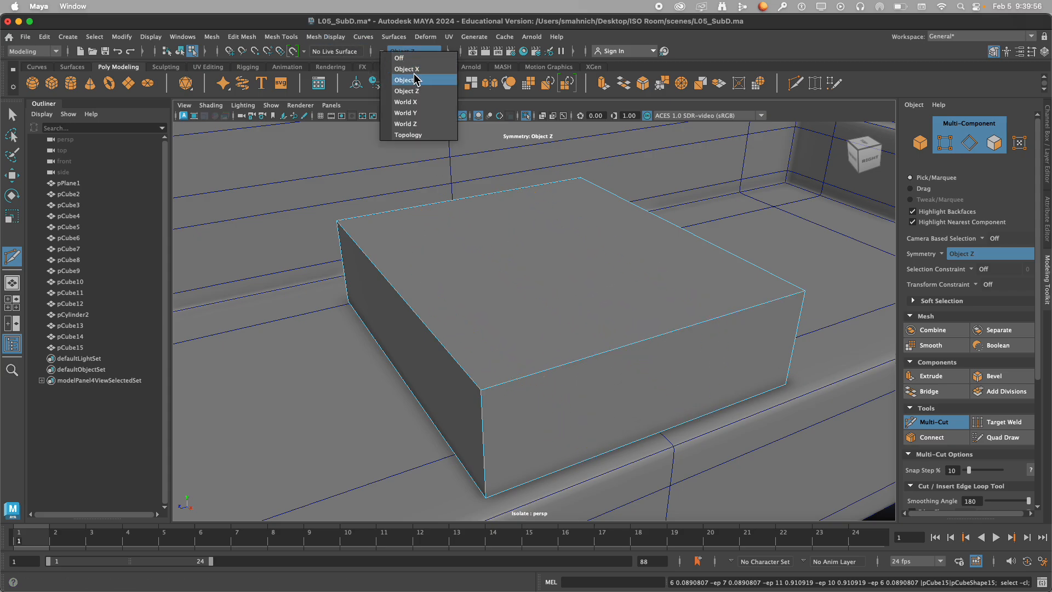
pyautogui.click(397, 62)
pyautogui.keyDown('ctrl'); pyautogui.click(649, 316); pyautogui.keyUp('ctrl')
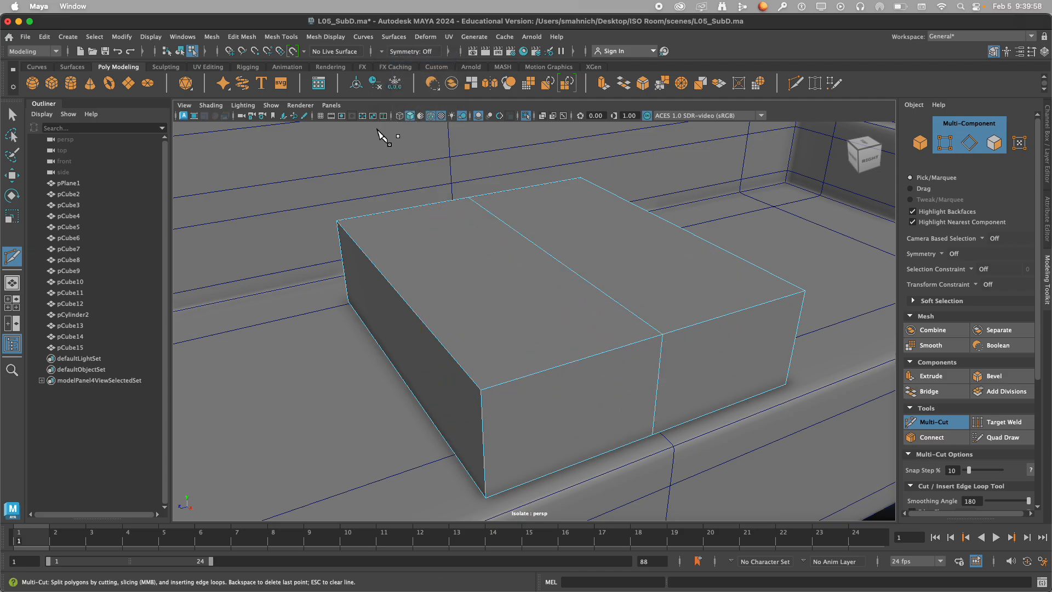
# Set symmetry to Object Z and insert supporting edge loops near the box's two sides, front and back.
pyautogui.click(384, 52)
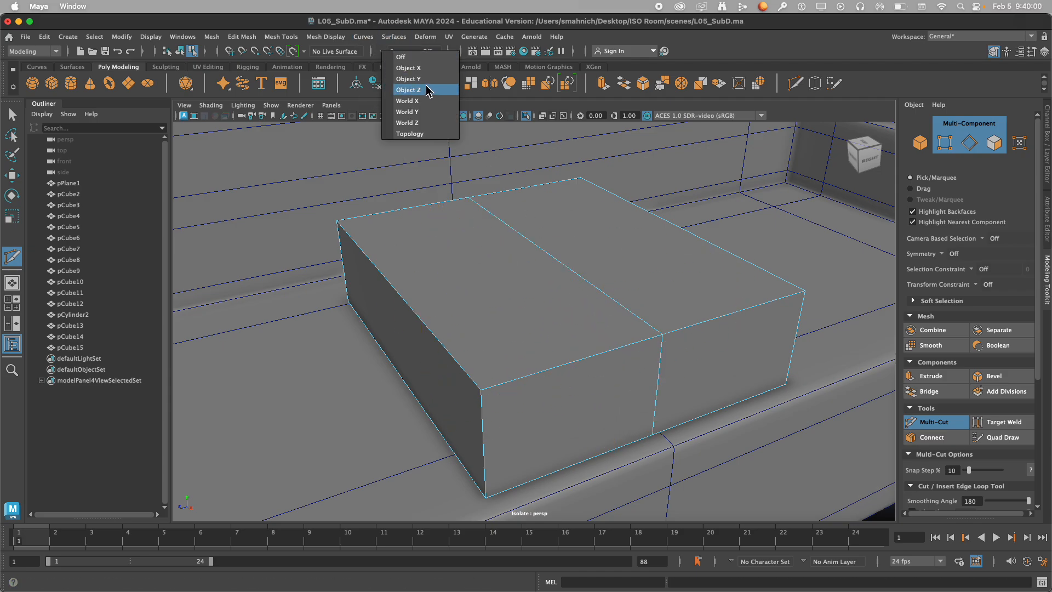
pyautogui.click(425, 91)
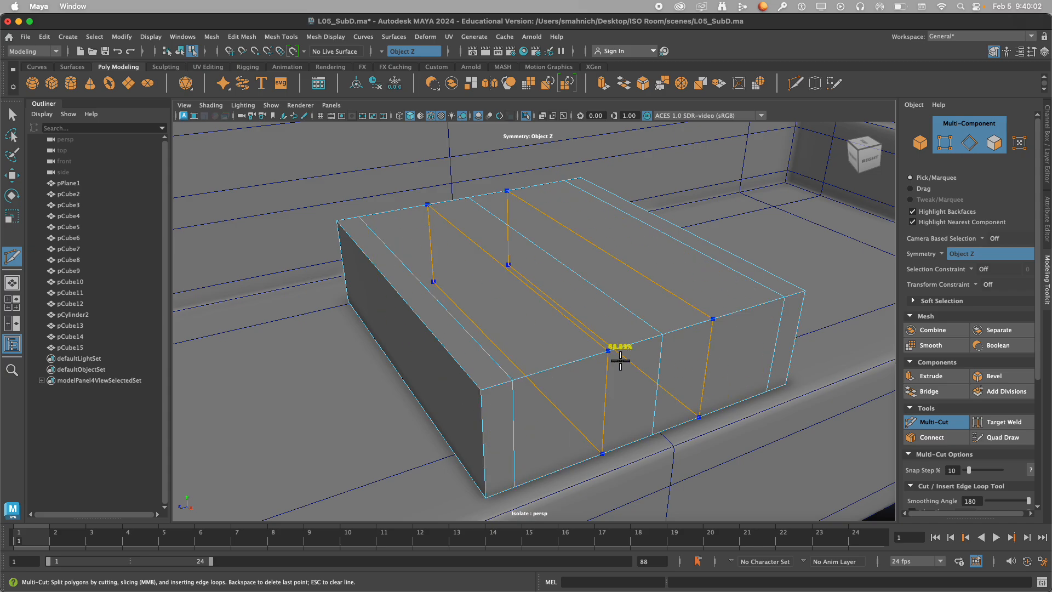
pyautogui.click(469, 198)
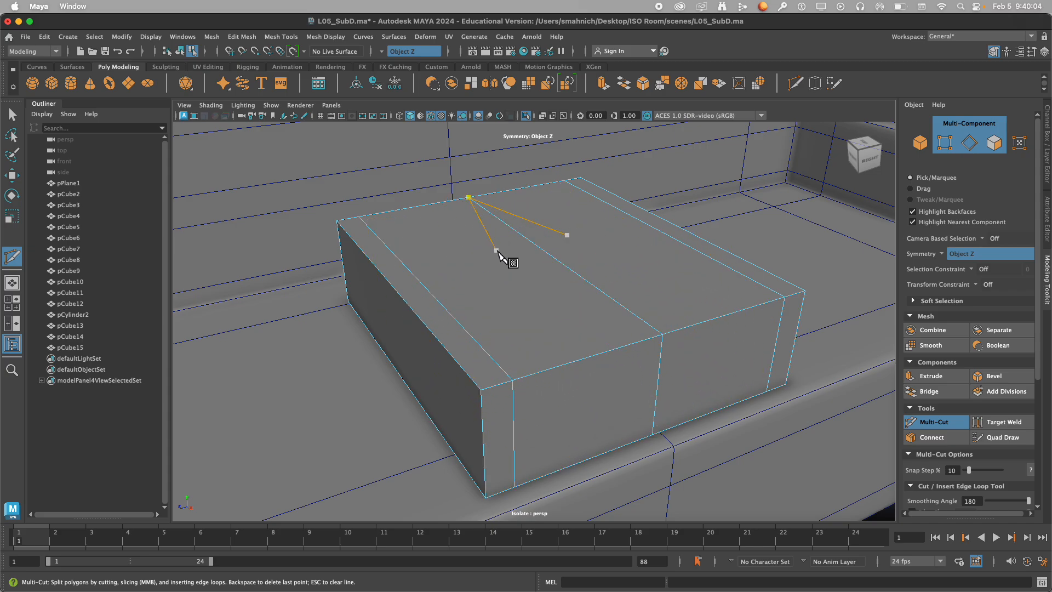
pyautogui.press('Escape')
pyautogui.keyDown('ctrl'); pyautogui.click(471, 377); pyautogui.keyUp('ctrl')
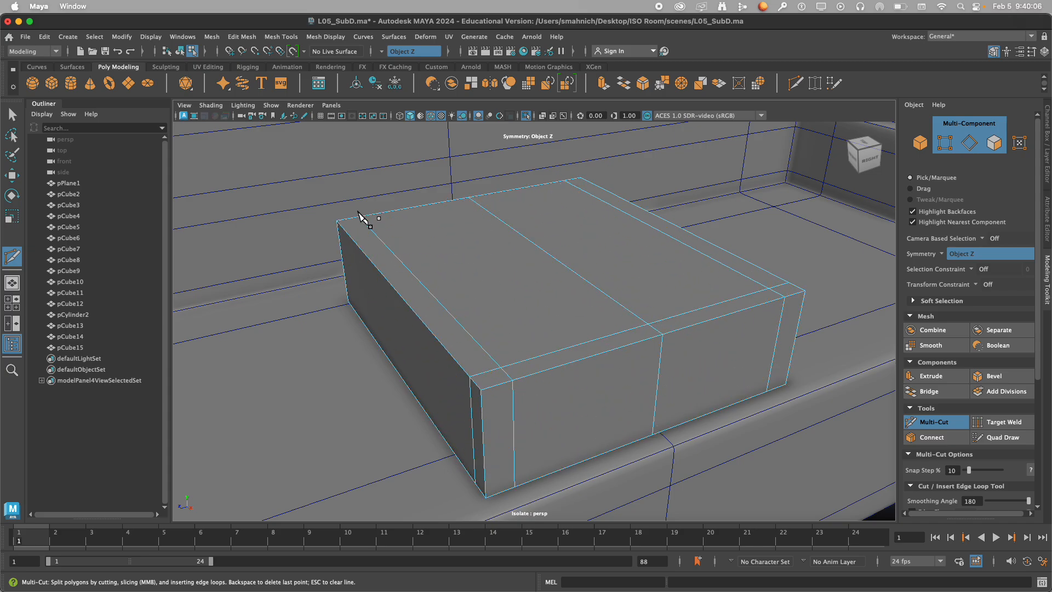
pyautogui.keyDown('ctrl'); pyautogui.click(359, 234); pyautogui.keyUp('ctrl')
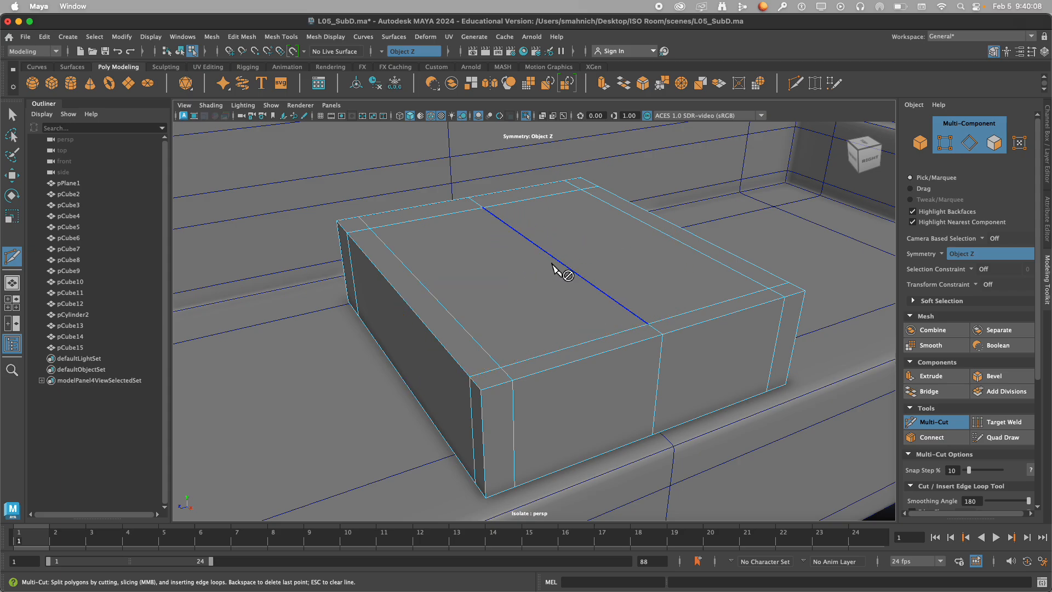
# Insert horizontal supporting edge loops around the box near its top and bottom, checking the shape in smooth preview.
pyautogui.moveTo(554, 271)
pyautogui.keyDown('alt'); pyautogui.mouseDown()
pyautogui.moveTo(530, 264)
pyautogui.moveTo(556, 283)
pyautogui.mouseUp(); pyautogui.keyUp('alt')
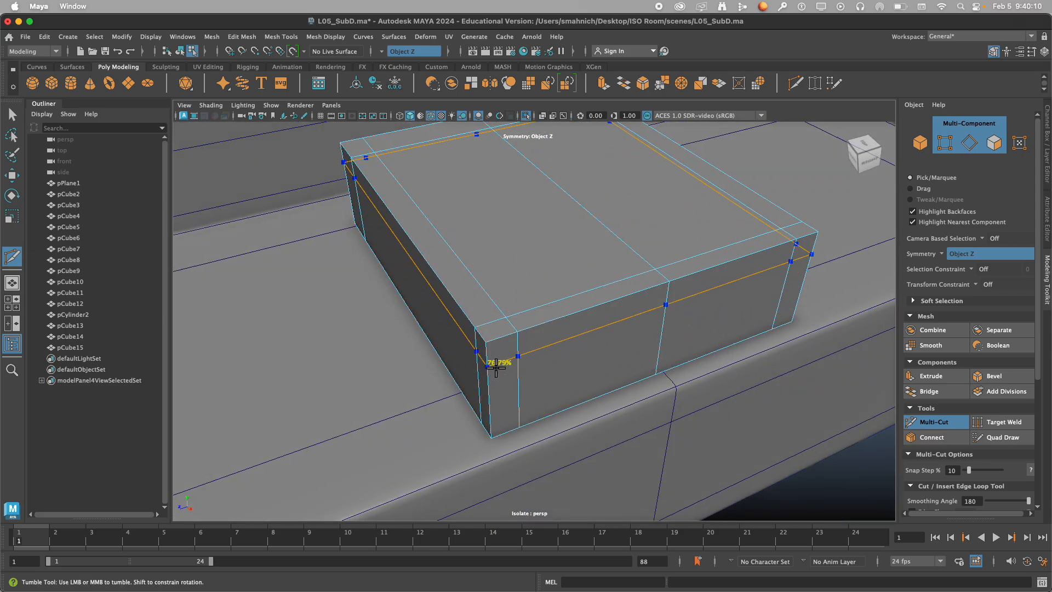
pyautogui.press('3')
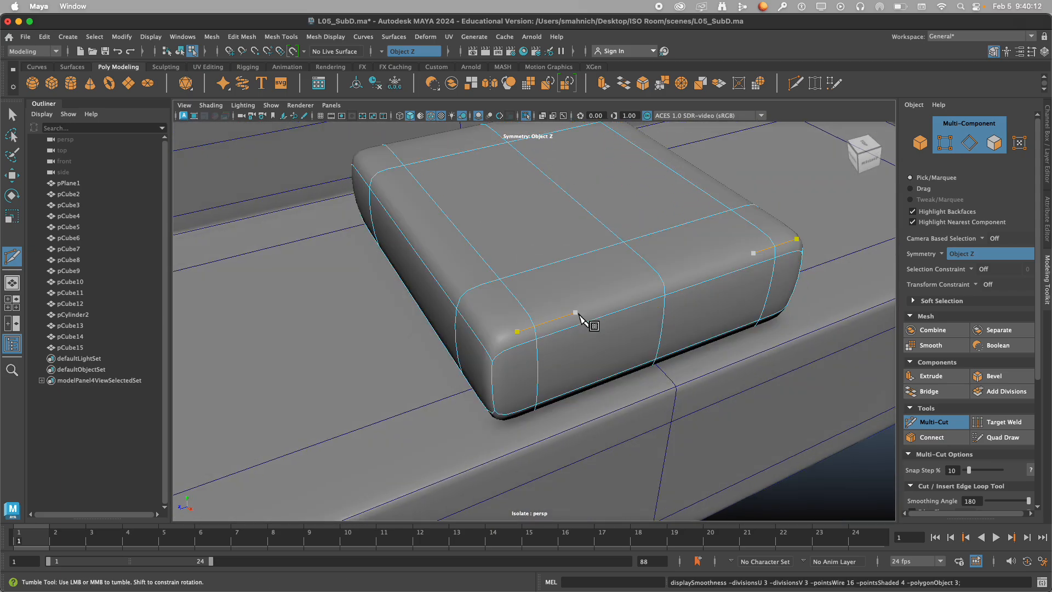
pyautogui.scroll(-6, 575, 306)
pyautogui.moveTo(578, 310)
pyautogui.keyDown('alt'); pyautogui.mouseDown()
pyautogui.moveTo(532, 295)
pyautogui.moveTo(572, 306)
pyautogui.moveTo(560, 314)
pyautogui.mouseUp(); pyautogui.keyUp('alt')
pyautogui.keyDown('alt'); pyautogui.moveTo(560, 314); pyautogui.dragTo(592, 264, button='middle'); pyautogui.keyUp('alt')
pyautogui.scroll(5, 500, 312)
pyautogui.press('1')
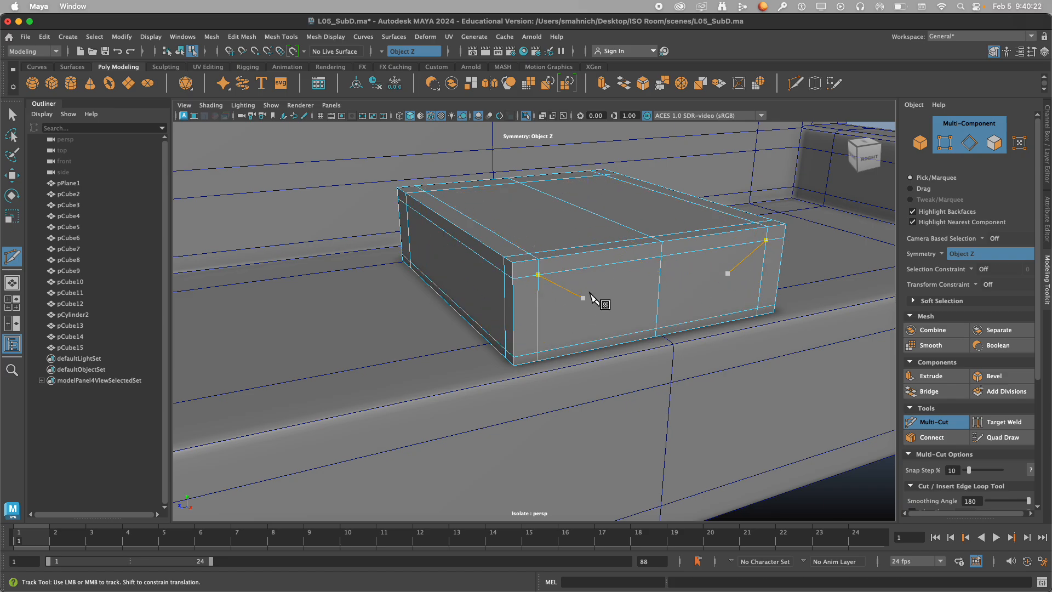
# Display the cushion smoothed, then leave component mode and select the whole cushion as an object.
pyautogui.moveTo(600, 298)
pyautogui.keyDown('alt'); pyautogui.mouseDown()
pyautogui.moveTo(623, 301)
pyautogui.moveTo(594, 310)
pyautogui.mouseUp(); pyautogui.keyUp('alt')
pyautogui.press('3')
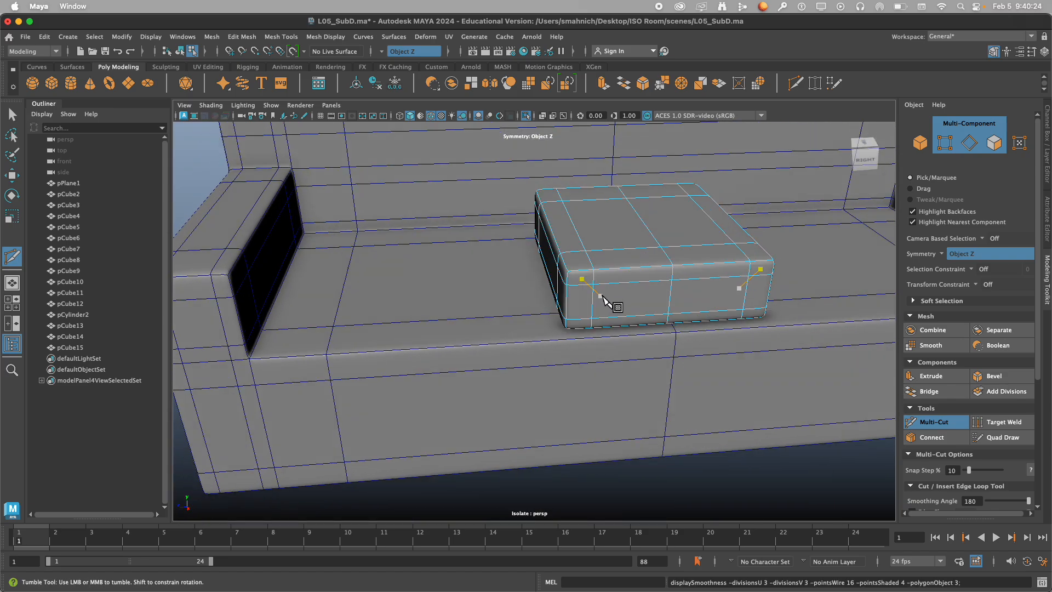
pyautogui.scroll(-3, 650, 226)
pyautogui.keyDown('alt'); pyautogui.moveTo(642, 226); pyautogui.dragTo(695, 235); pyautogui.keyUp('alt')
pyautogui.scroll(-3, 651, 256)
pyautogui.scroll(3, 644, 258)
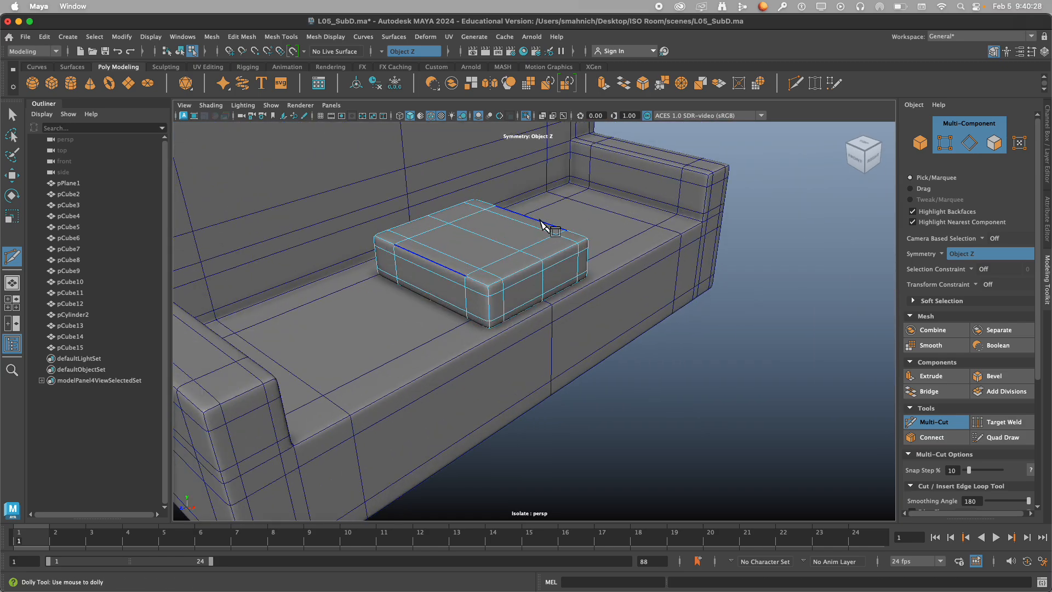
pyautogui.moveTo(540, 221); pyautogui.dragTo(599, 204, button='right')
pyautogui.click(776, 289)
pyautogui.keyDown('alt'); pyautogui.moveTo(776, 289); pyautogui.dragTo(699, 291); pyautogui.keyUp('alt')
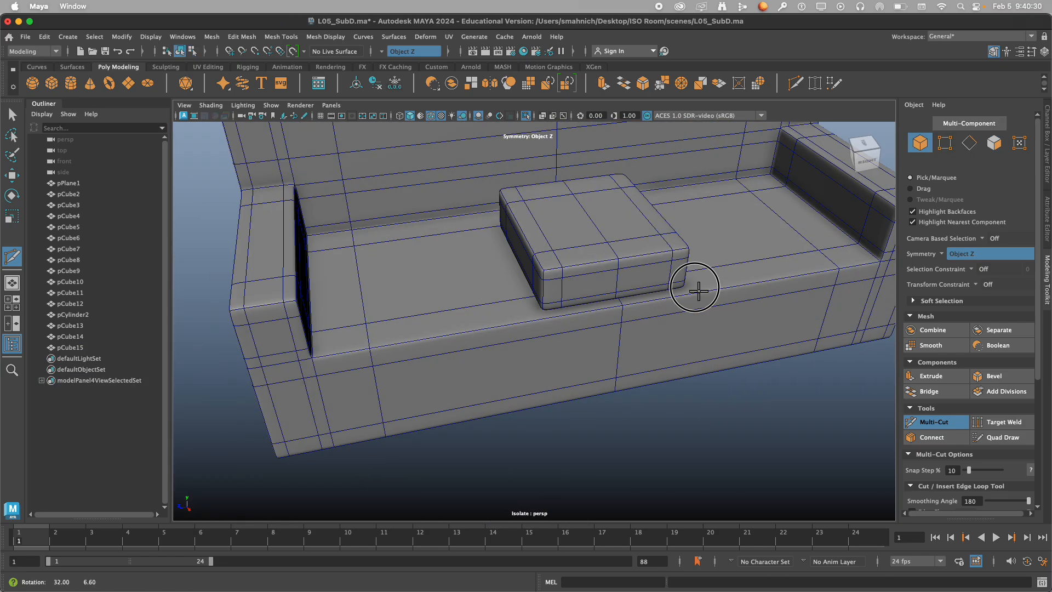
pyautogui.press('q')
pyautogui.click(610, 235)
# Examine the roundness of the smoothed cushion's corners and edges from several angles.
pyautogui.keyDown('alt'); pyautogui.moveTo(610, 234); pyautogui.dragTo(621, 297); pyautogui.keyUp('alt')
pyautogui.scroll(-4, 613, 311)
pyautogui.scroll(5, 620, 297)
pyautogui.scroll(-3, 621, 297)
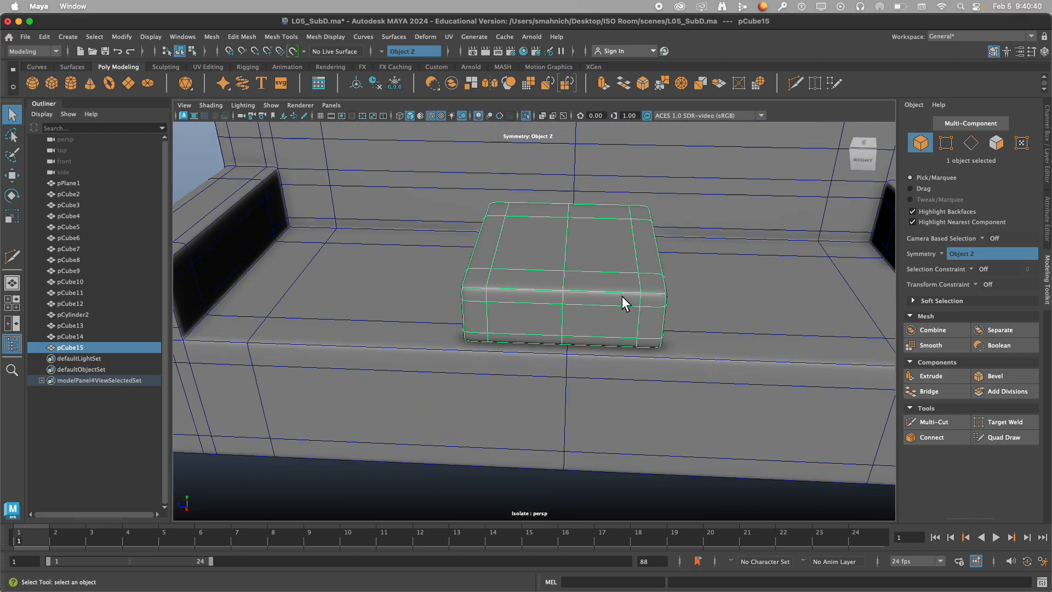
pyautogui.scroll(3, 622, 296)
pyautogui.keyDown('alt'); pyautogui.moveTo(466, 348); pyautogui.dragTo(518, 326); pyautogui.keyUp('alt')
pyautogui.keyDown('alt'); pyautogui.moveTo(528, 349); pyautogui.dragTo(601, 332, button='middle'); pyautogui.keyUp('alt')
pyautogui.moveTo(601, 331)
pyautogui.keyDown('alt'); pyautogui.mouseDown()
pyautogui.moveTo(541, 351)
pyautogui.moveTo(606, 329)
pyautogui.mouseUp(); pyautogui.keyUp('alt')
pyautogui.scroll(3, 606, 329)
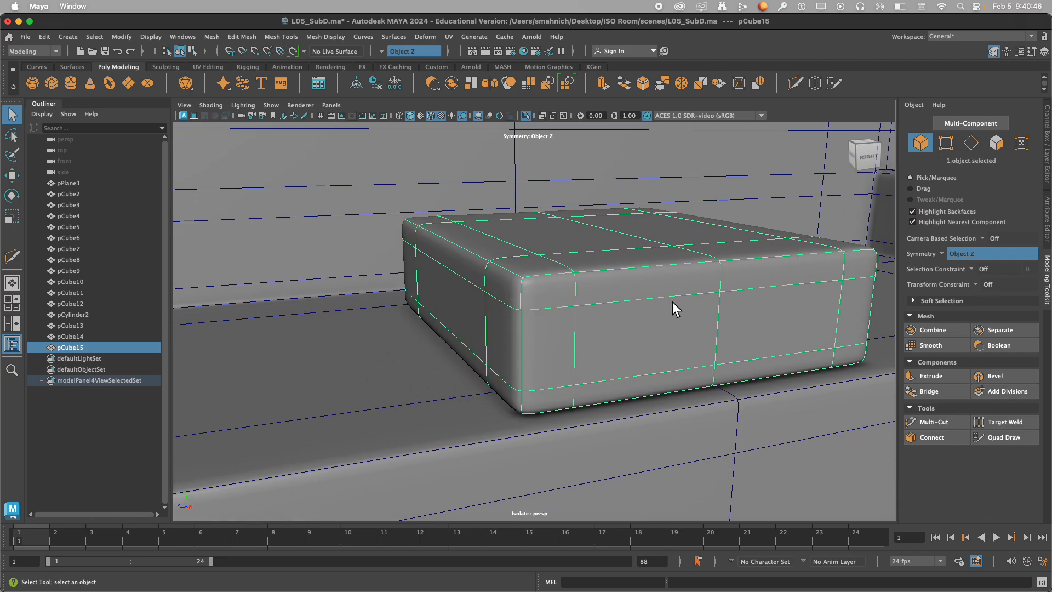
# Move the cushion's two mirrored side edge loops inward to about Z 0.17 and check the smoothed result.
pyautogui.moveTo(630, 321); pyautogui.dragTo(627, 222, button='right')
pyautogui.press('1')
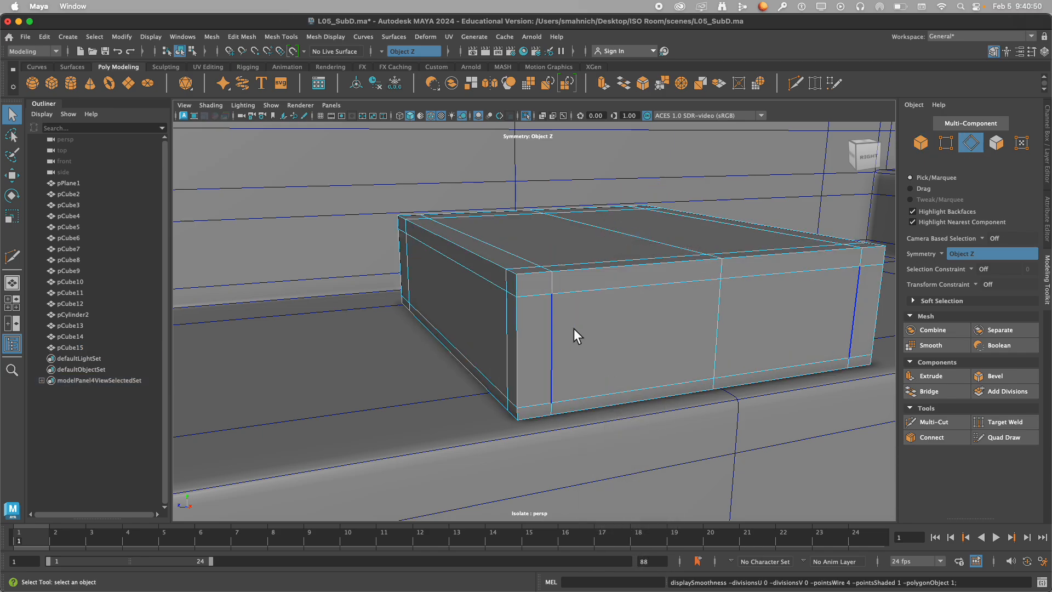
pyautogui.doubleClick(553, 328)
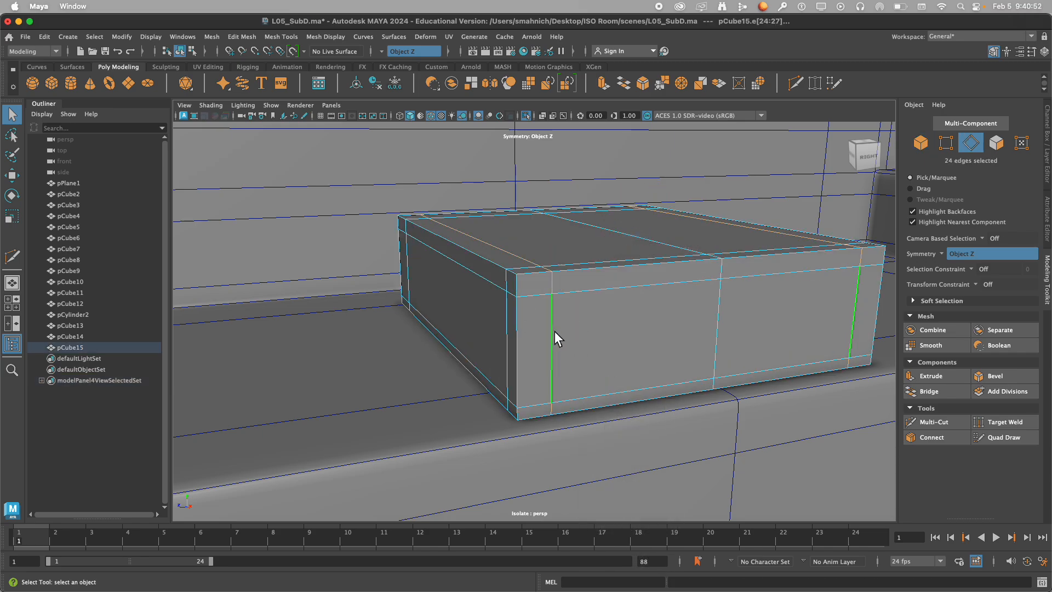
pyautogui.press('w')
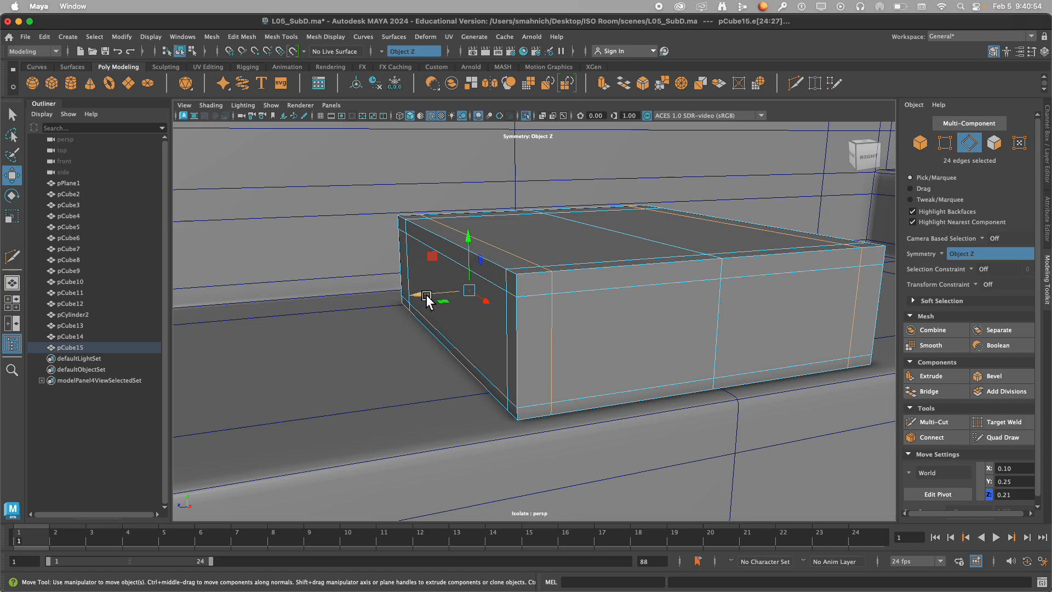
pyautogui.moveTo(427, 295); pyautogui.dragTo(450, 310)
pyautogui.press('3')
pyautogui.press('1')
# Move the cushion's front edge loop inward and its back edge loop inward to about X -0.06.
pyautogui.doubleClick(508, 327)
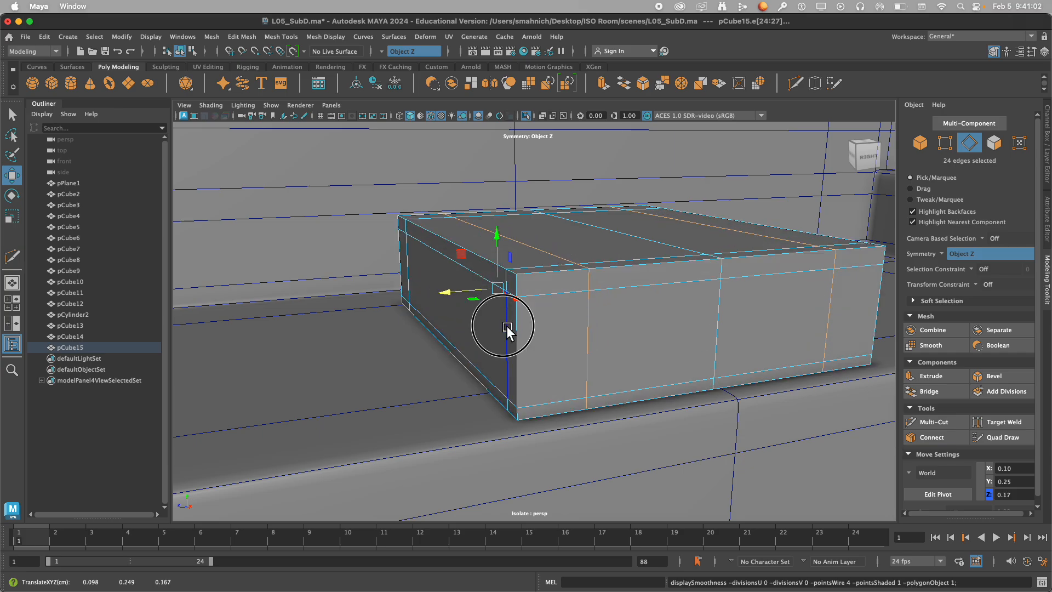
pyautogui.moveTo(638, 343); pyautogui.dragTo(619, 334)
pyautogui.doubleClick(406, 270)
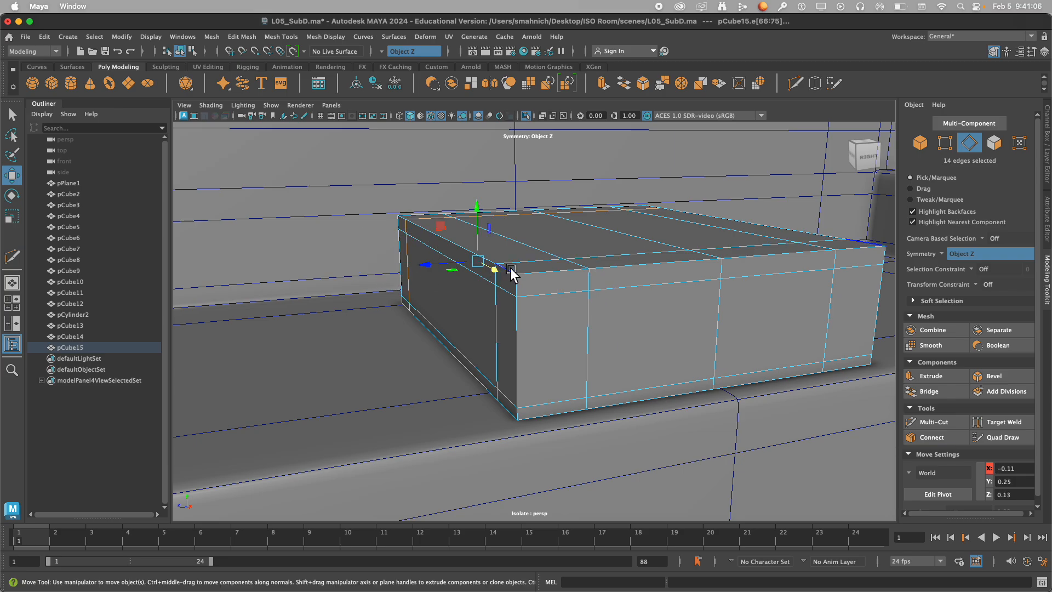
pyautogui.moveTo(499, 273); pyautogui.dragTo(549, 296)
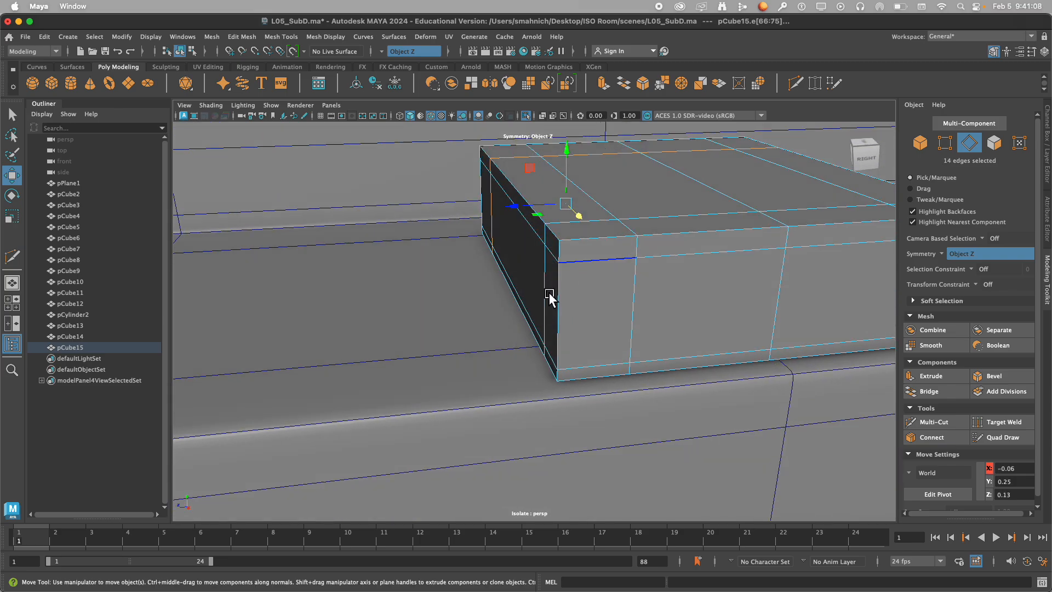
# Display the cushion smoothed again and examine its softened shape on the sofa seat.
pyautogui.scroll(-5, 508, 230)
pyautogui.keyDown('alt'); pyautogui.moveTo(649, 244); pyautogui.dragTo(680, 319); pyautogui.keyUp('alt')
pyautogui.press('3')
pyautogui.keyDown('alt'); pyautogui.moveTo(679, 319); pyautogui.dragTo(529, 276, button='right'); pyautogui.keyUp('alt')
pyautogui.moveTo(613, 224); pyautogui.dragTo(615, 224, button='right')
pyautogui.scroll(-8, 592, 275)
pyautogui.keyDown('alt'); pyautogui.moveTo(592, 275); pyautogui.dragTo(563, 223); pyautogui.keyUp('alt')
# Clone the cushion along Z to both sides of the seat, with one copy at about Z 0.57.
pyautogui.scroll(8, 563, 222)
pyautogui.keyDown('alt'); pyautogui.moveTo(572, 299); pyautogui.dragTo(557, 307, button='middle'); pyautogui.keyUp('alt')
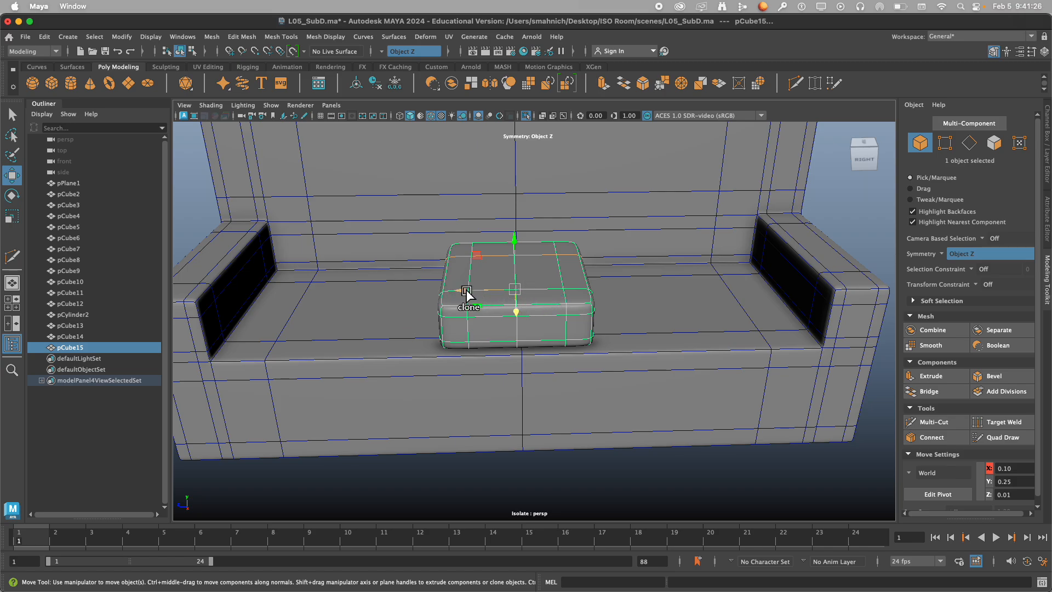
pyautogui.moveTo(462, 293)
pyautogui.keyDown('shift'); pyautogui.mouseDown()
pyautogui.moveTo(639, 279)
pyautogui.moveTo(629, 290)
pyautogui.moveTo(639, 285)
pyautogui.moveTo(293, 319)
pyautogui.mouseUp(); pyautogui.keyUp('shift')
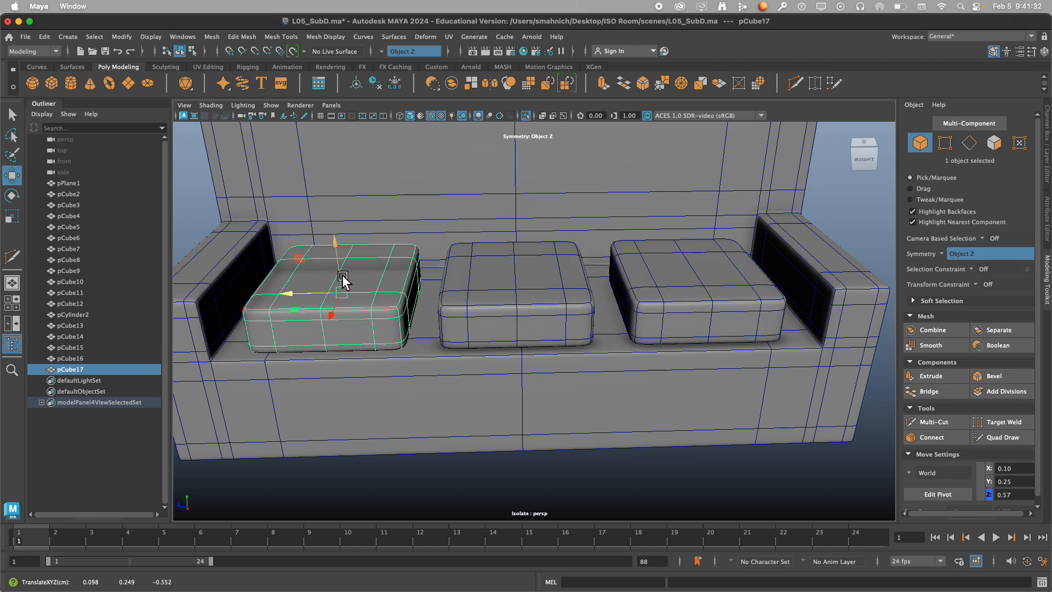
# Select all three seat cushions and widen them along Z to a scale of about 0.56.
pyautogui.keyDown('shift'); pyautogui.click(544, 267); pyautogui.keyUp('shift')
pyautogui.keyDown('shift'); pyautogui.click(696, 274); pyautogui.keyUp('shift')
pyautogui.press('r')
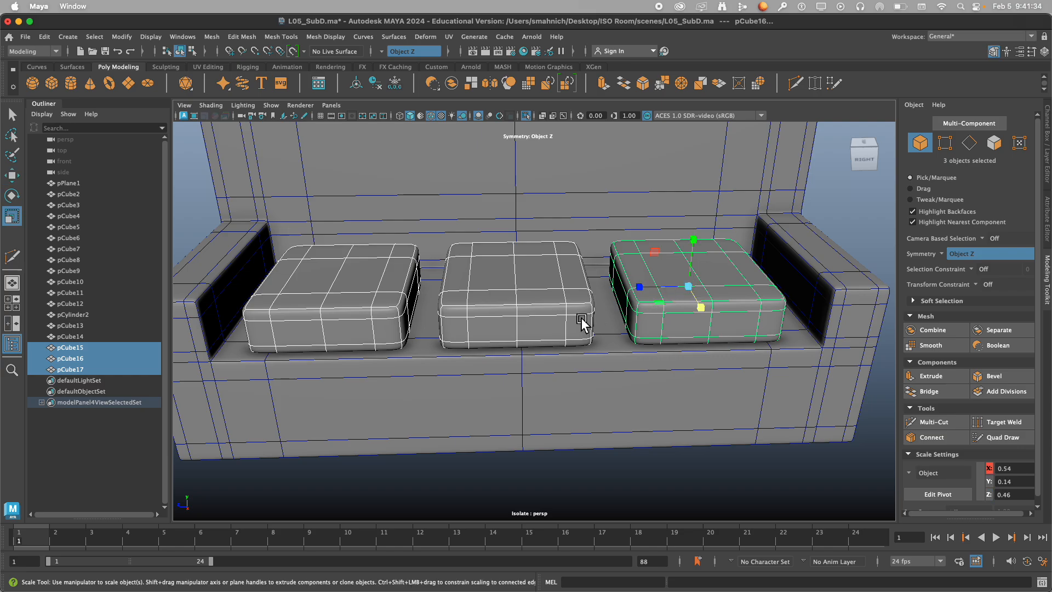
pyautogui.moveTo(647, 285)
pyautogui.mouseDown()
pyautogui.moveTo(595, 304)
pyautogui.moveTo(634, 299)
pyautogui.mouseUp()
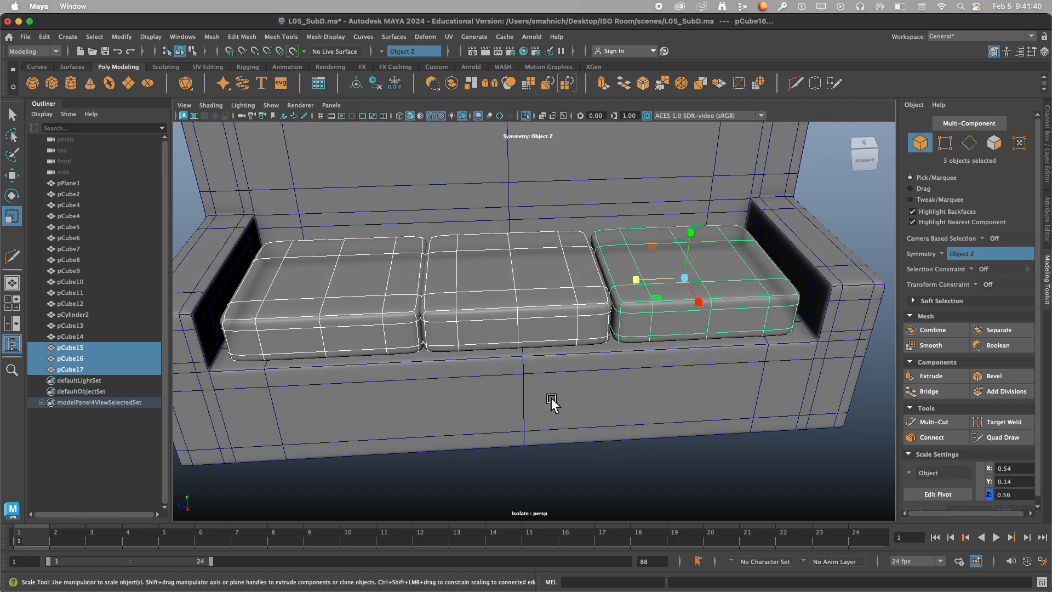
pyautogui.click(874, 192)
# Move the two outer seat cushions outward along Z toward the armrests, placing one at about Z -0.58.
pyautogui.click(667, 303)
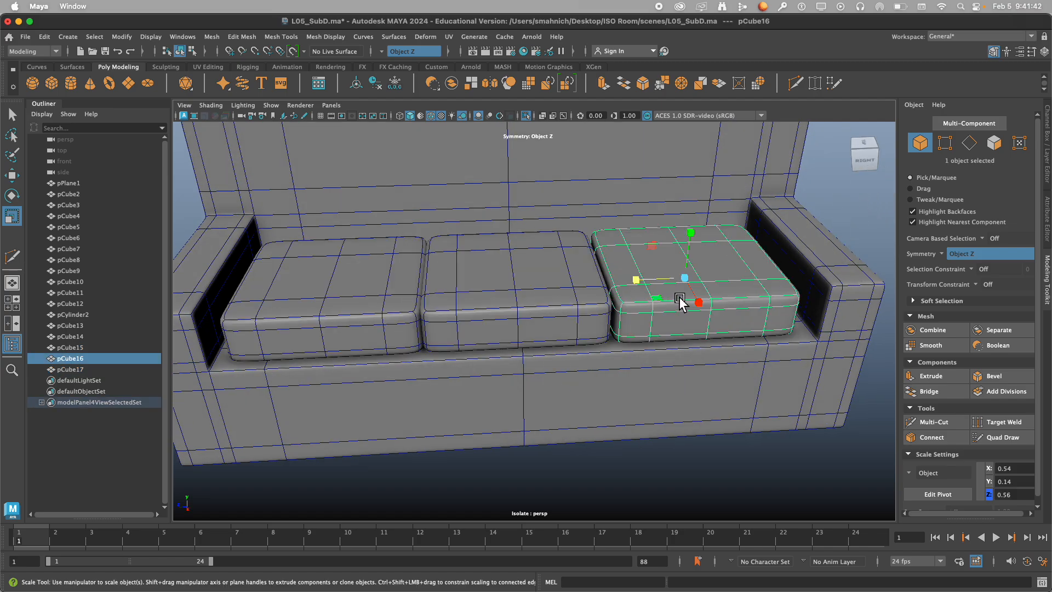
pyautogui.keyDown('alt'); pyautogui.moveTo(681, 298); pyautogui.dragTo(607, 312); pyautogui.keyUp('alt')
pyautogui.scroll(-5, 669, 300)
pyautogui.press('w')
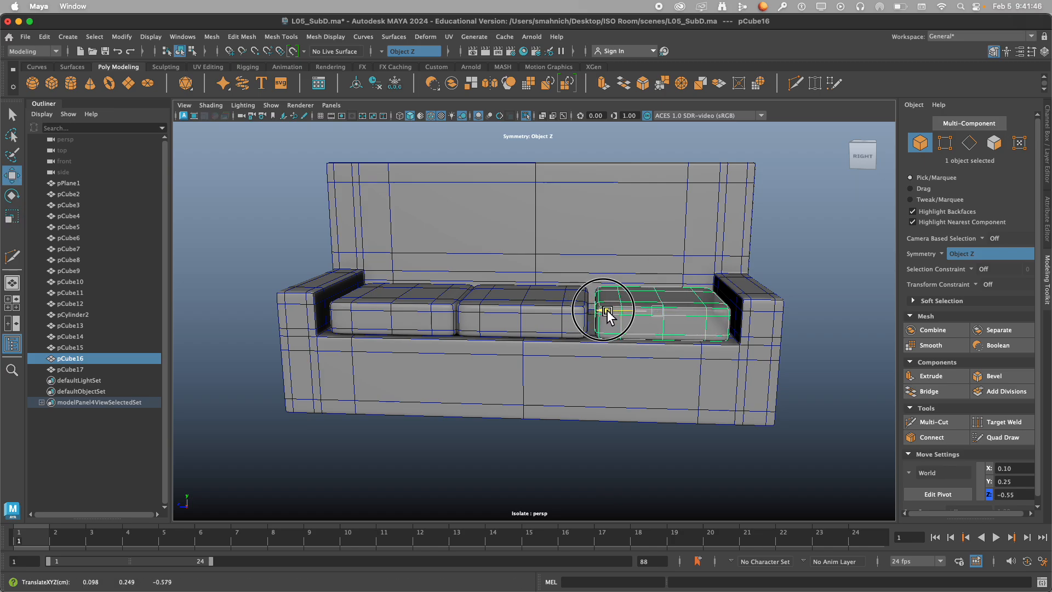
pyautogui.click(404, 316)
pyautogui.moveTo(364, 306); pyautogui.dragTo(359, 307)
# Widen all three seat cushions to a Z scale of about 0.58 and lower them to about Y 0.23.
pyautogui.keyDown('shift'); pyautogui.click(634, 314); pyautogui.keyUp('shift')
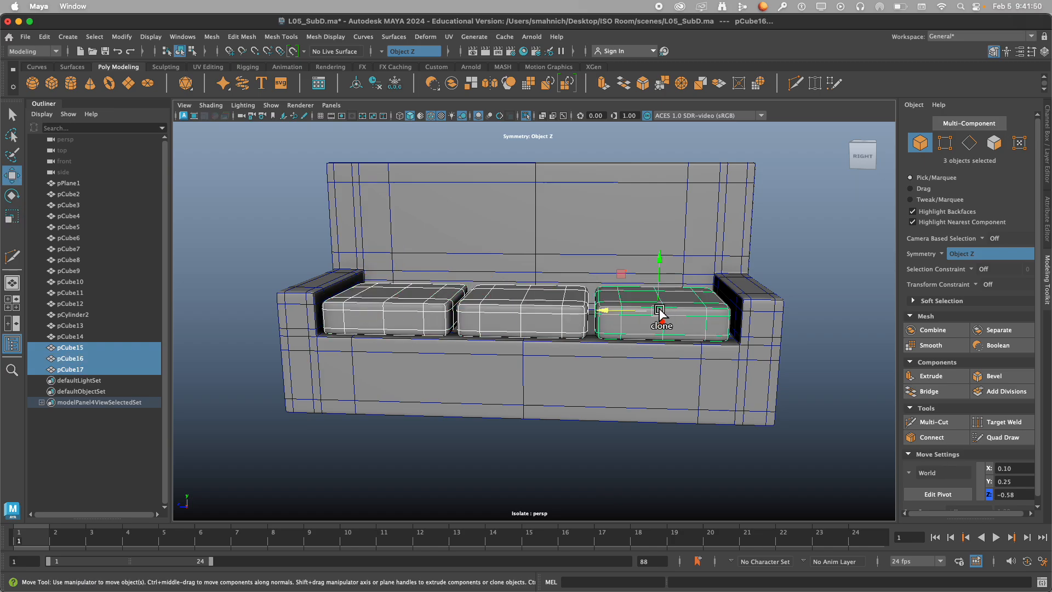
pyautogui.press('r')
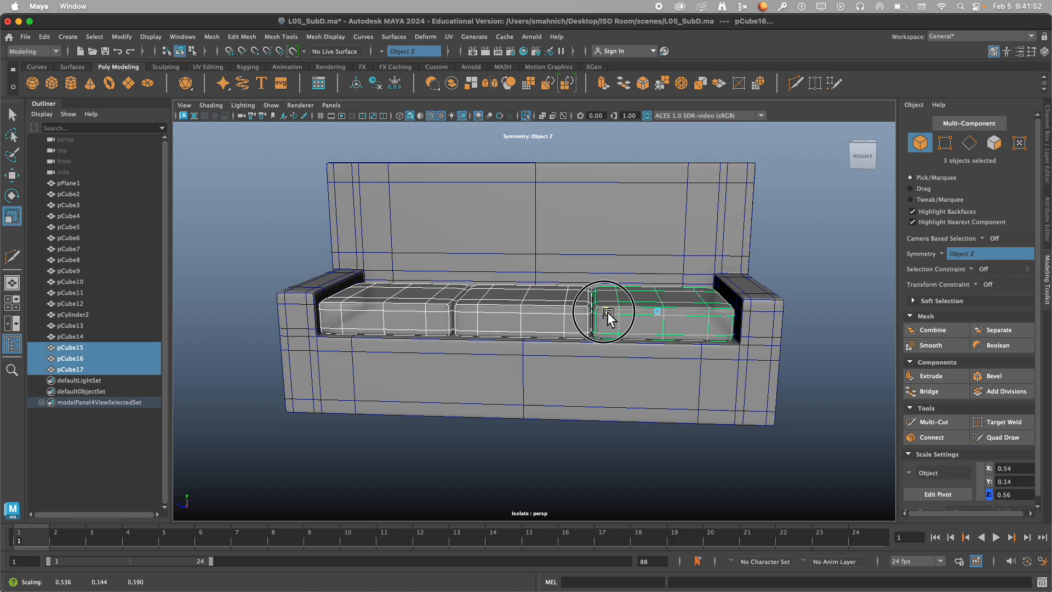
pyautogui.moveTo(608, 311)
pyautogui.keyDown('alt'); pyautogui.mouseDown()
pyautogui.moveTo(541, 367)
pyautogui.moveTo(620, 363)
pyautogui.moveTo(698, 323)
pyautogui.moveTo(568, 357)
pyautogui.moveTo(650, 323)
pyautogui.moveTo(599, 317)
pyautogui.moveTo(623, 301)
pyautogui.moveTo(606, 313)
pyautogui.mouseUp(); pyautogui.keyUp('alt')
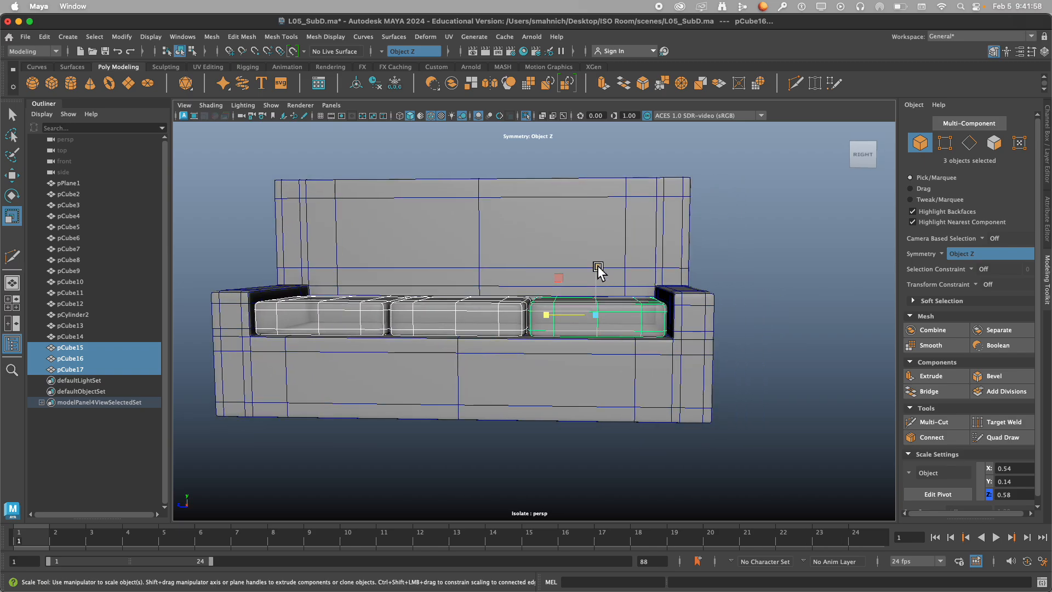
pyautogui.moveTo(597, 268); pyautogui.dragTo(535, 305)
pyautogui.press('w')
pyautogui.moveTo(607, 248); pyautogui.dragTo(610, 255)
# Clone the three seat cushions upward to about Y 0.57 and rotate the copies upright around Z.
pyautogui.keyDown('alt'); pyautogui.moveTo(592, 301); pyautogui.dragTo(456, 382); pyautogui.keyUp('alt')
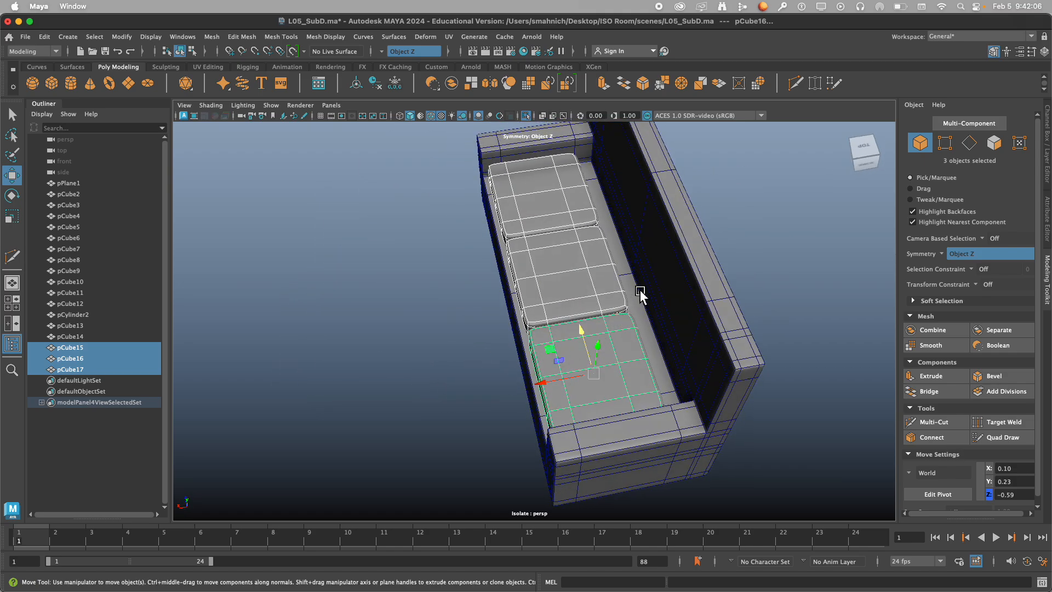
pyautogui.keyDown('alt'); pyautogui.moveTo(640, 294); pyautogui.dragTo(548, 305); pyautogui.keyUp('alt')
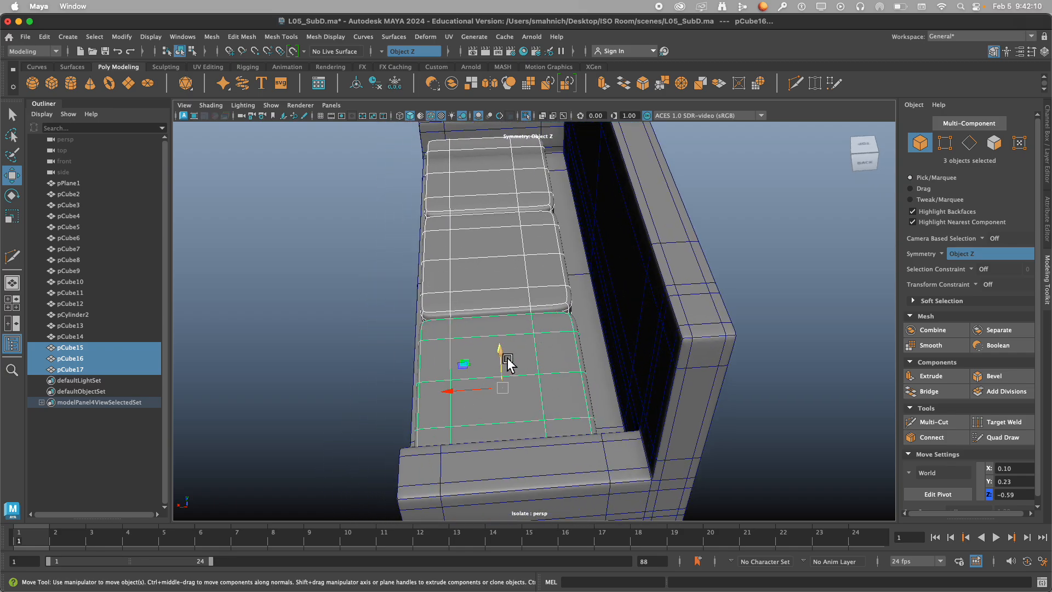
pyautogui.moveTo(505, 361)
pyautogui.keyDown('shift'); pyautogui.mouseDown()
pyautogui.moveTo(512, 305)
pyautogui.moveTo(498, 266)
pyautogui.moveTo(536, 312)
pyautogui.moveTo(554, 317)
pyautogui.mouseUp(); pyautogui.keyUp('shift')
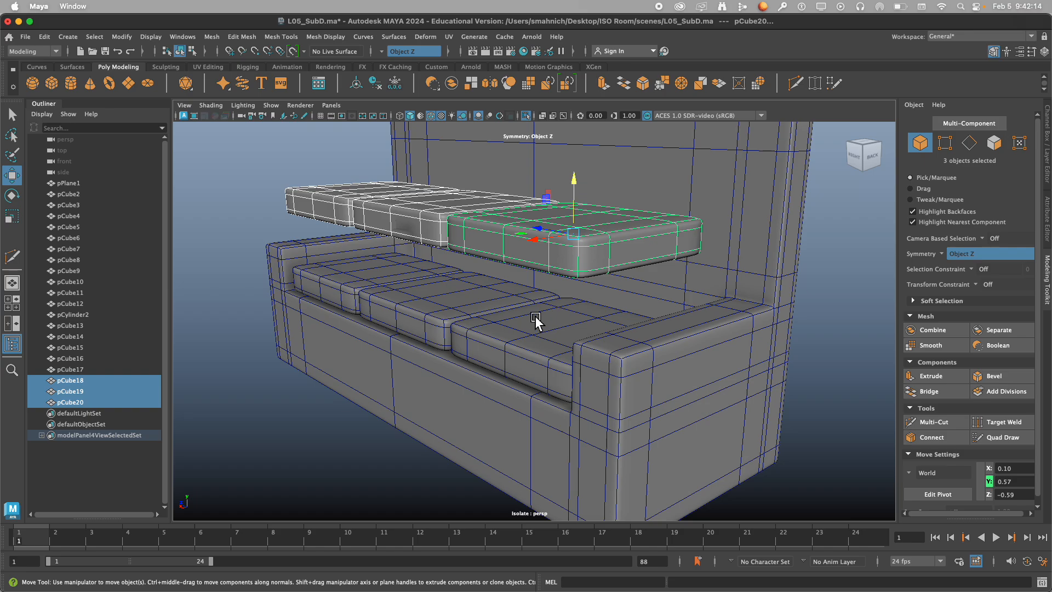
pyautogui.press('r')
pyautogui.press('e')
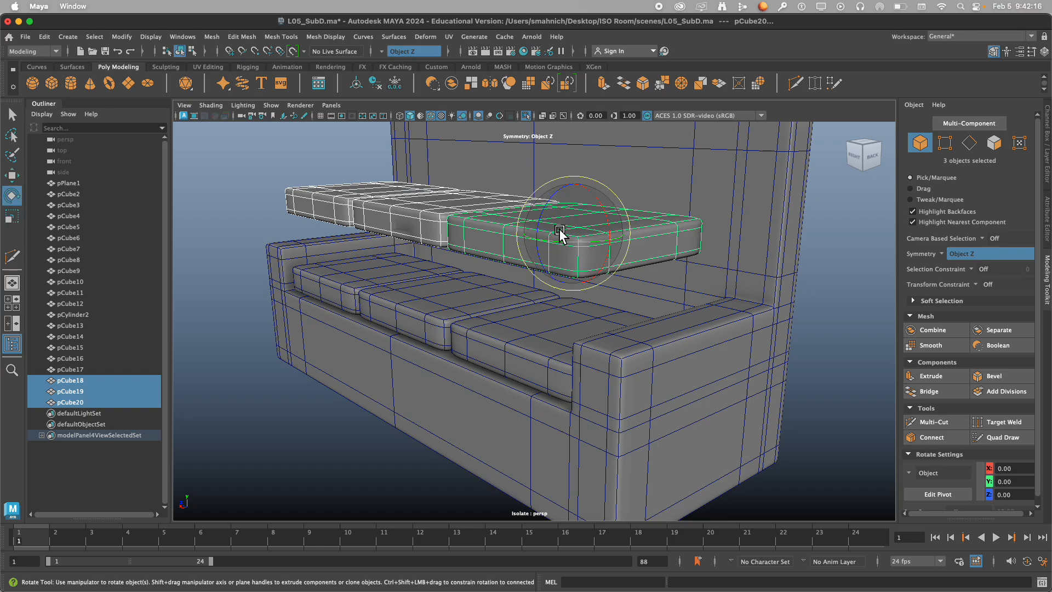
pyautogui.moveTo(553, 230)
pyautogui.mouseDown()
pyautogui.moveTo(622, 144)
pyautogui.moveTo(657, 137)
pyautogui.moveTo(649, 139)
pyautogui.mouseUp()
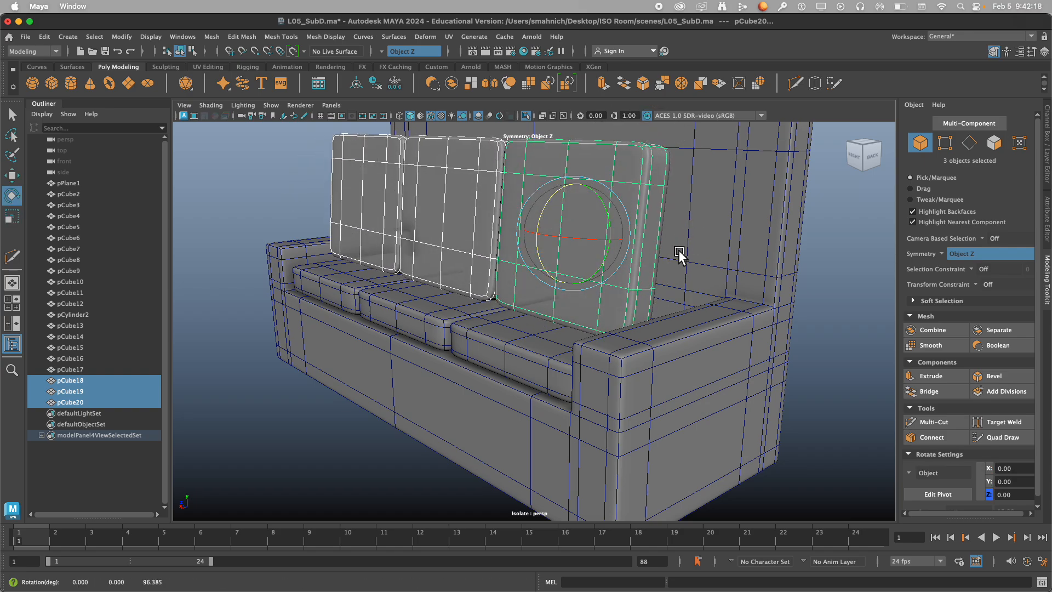
pyautogui.keyDown('alt'); pyautogui.moveTo(679, 252); pyautogui.dragTo(573, 319); pyautogui.keyUp('alt')
# Place the upright cushions against the sofa's backrest at about X -0.22, Y 0.48.
pyautogui.press('w')
pyautogui.moveTo(433, 310); pyautogui.dragTo(563, 328)
pyautogui.moveTo(628, 256); pyautogui.dragTo(594, 291)
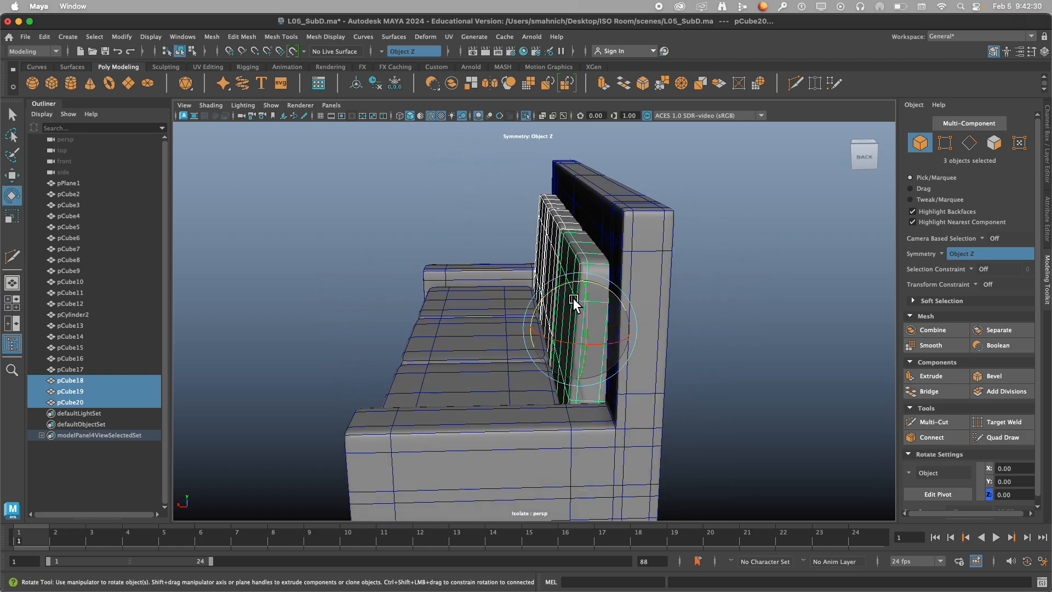
pyautogui.press('e')
pyautogui.press('w')
pyautogui.moveTo(575, 329); pyautogui.dragTo(528, 333)
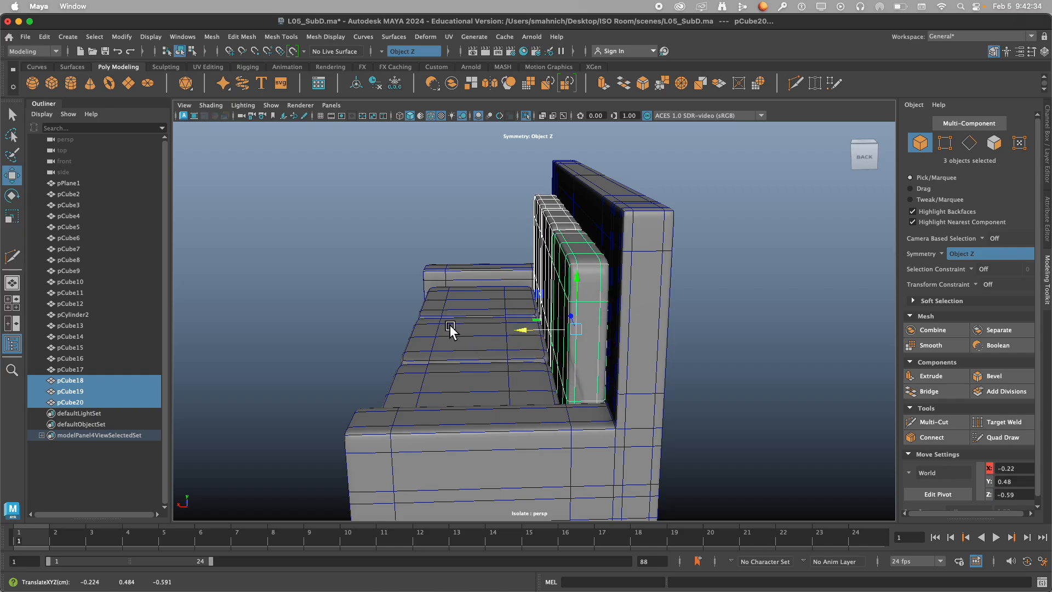
pyautogui.keyDown('alt'); pyautogui.moveTo(449, 325); pyautogui.dragTo(558, 349); pyautogui.keyUp('alt')
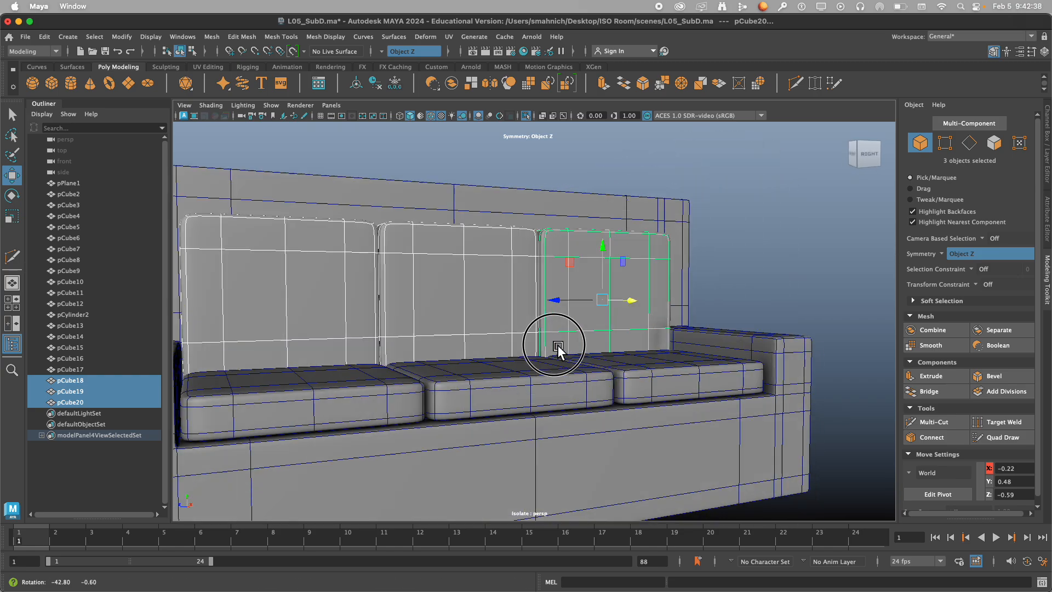
pyautogui.scroll(-6, 512, 353)
pyautogui.keyDown('alt'); pyautogui.moveTo(453, 359); pyautogui.dragTo(455, 381); pyautogui.keyUp('alt')
pyautogui.click(715, 261)
pyautogui.moveTo(643, 280)
pyautogui.keyDown('alt'); pyautogui.mouseDown()
pyautogui.moveTo(547, 277)
pyautogui.moveTo(639, 279)
pyautogui.mouseUp(); pyautogui.keyUp('alt')
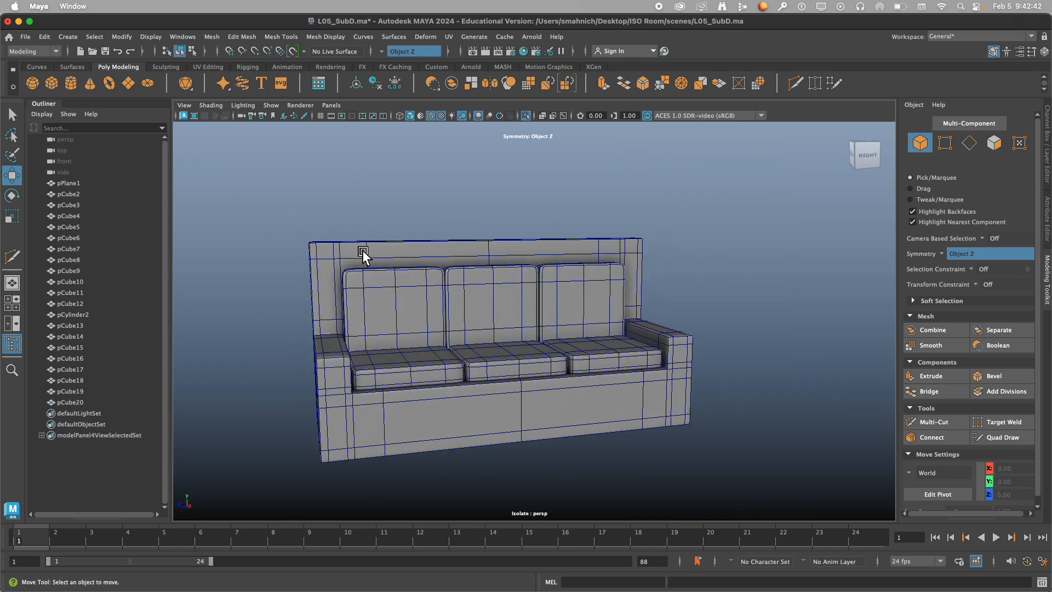
# Select the sofa body's top backrest vertices and lower them to about Y 0.78, just above the back cushions.
pyautogui.moveTo(462, 241)
pyautogui.keyDown('alt'); pyautogui.mouseDown()
pyautogui.moveTo(557, 237)
pyautogui.moveTo(472, 239)
pyautogui.mouseUp(); pyautogui.keyUp('alt')
pyautogui.rightClick(475, 227)
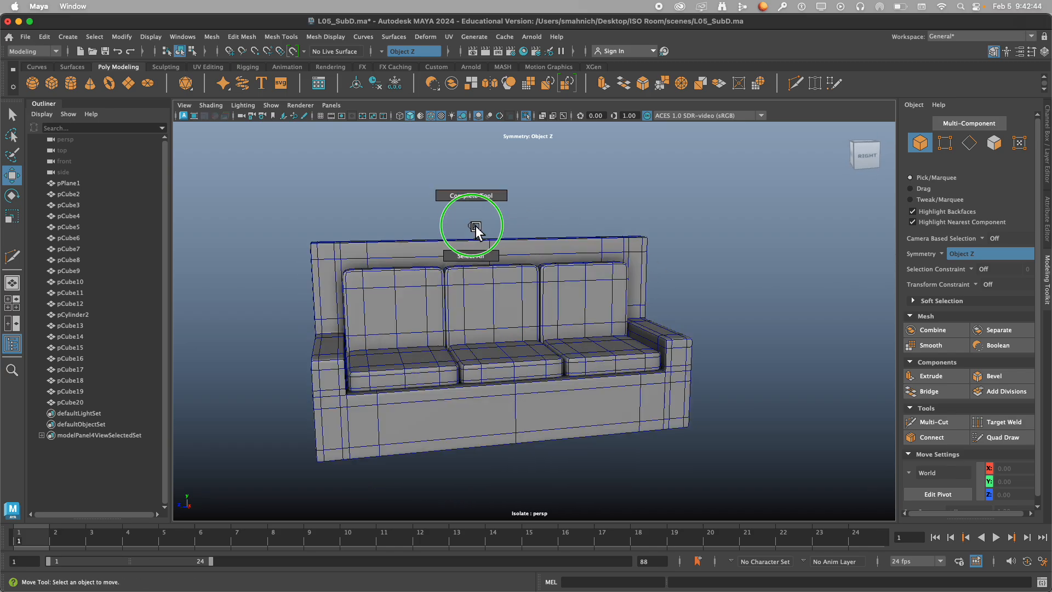
pyautogui.click(478, 244)
pyautogui.rightClick(481, 204)
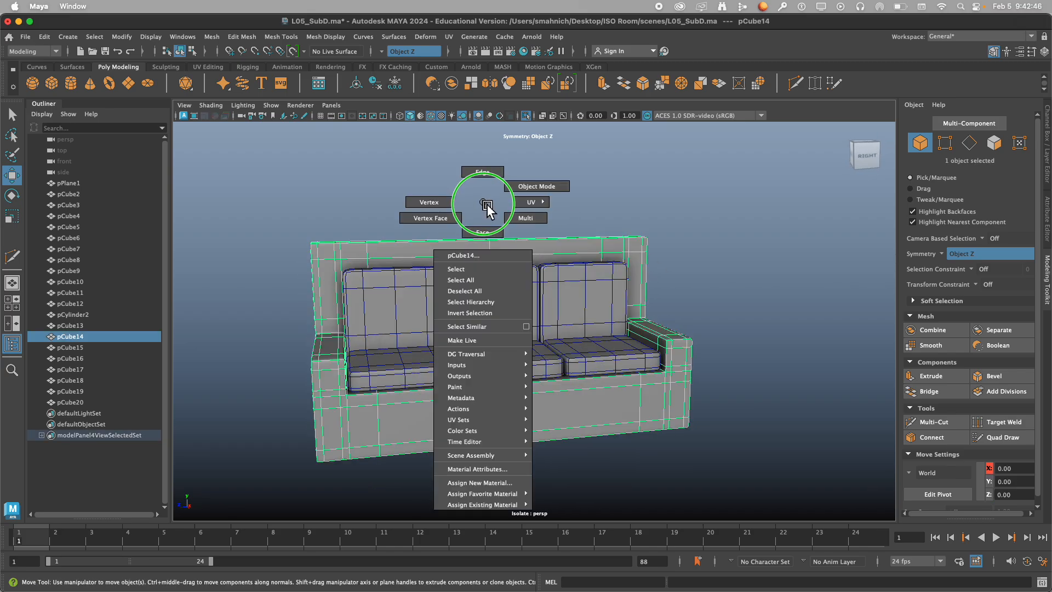
pyautogui.click(429, 201)
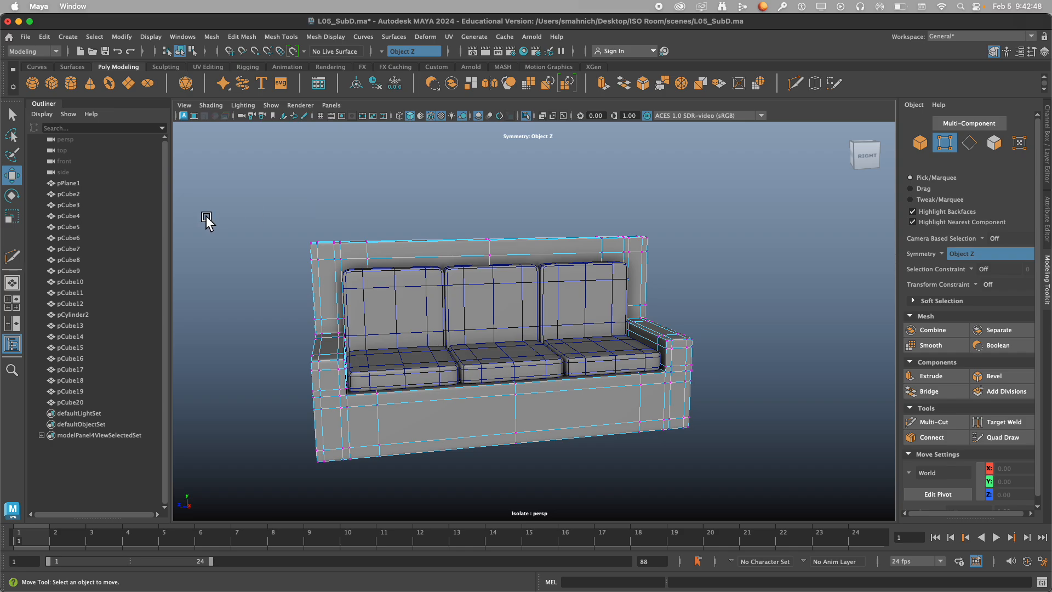
pyautogui.keyDown('alt'); pyautogui.moveTo(404, 240); pyautogui.dragTo(720, 254); pyautogui.keyUp('alt')
pyautogui.moveTo(348, 183); pyautogui.dragTo(564, 274)
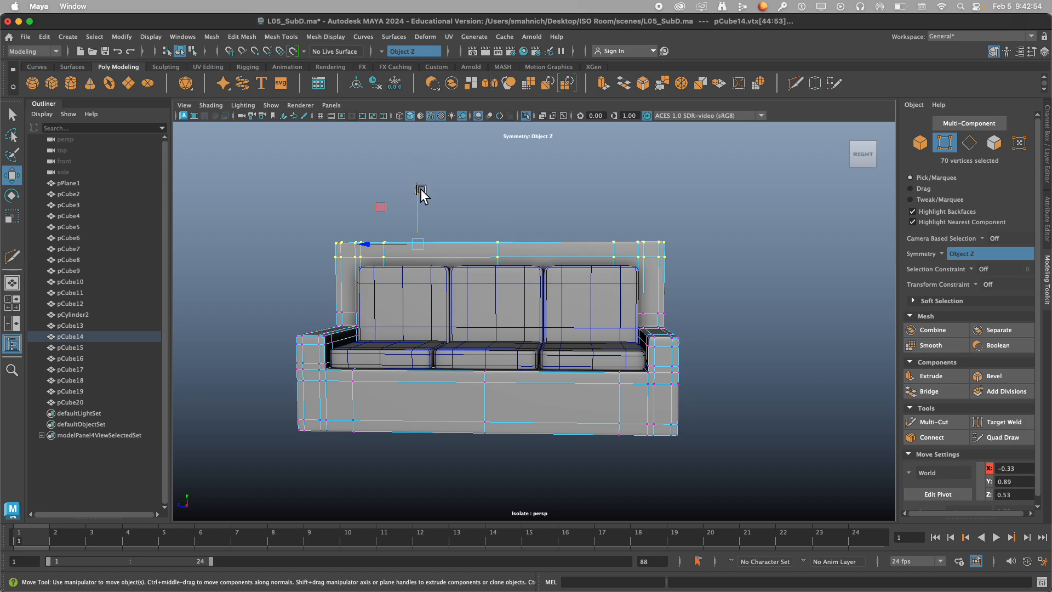
pyautogui.moveTo(418, 196); pyautogui.dragTo(424, 213)
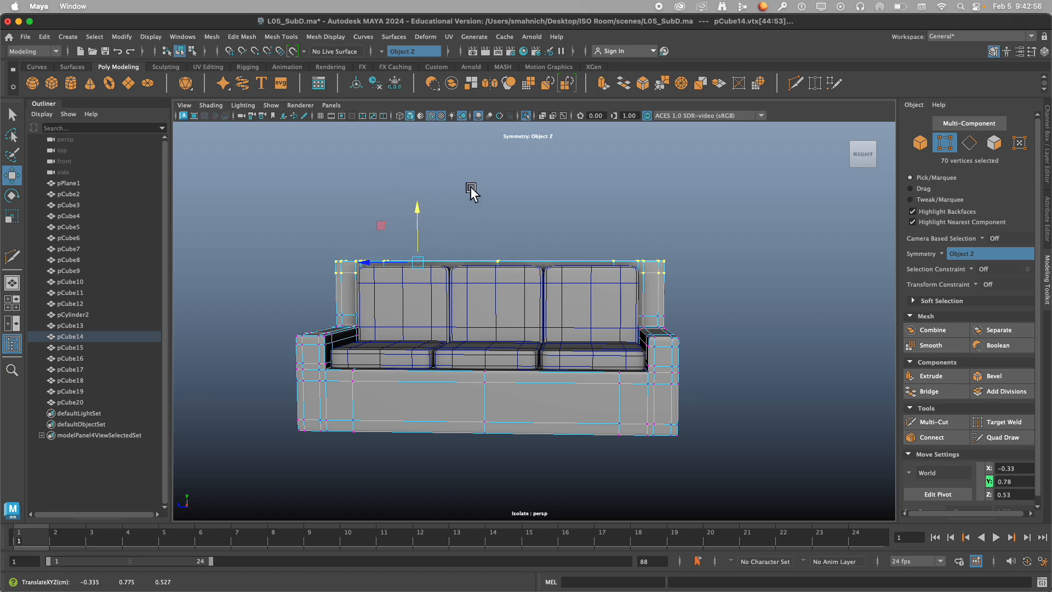
pyautogui.click(512, 206)
# Return the sofa body to object selection and display it smoothed.
pyautogui.moveTo(512, 207)
pyautogui.keyDown('alt'); pyautogui.mouseDown()
pyautogui.moveTo(559, 226)
pyautogui.moveTo(511, 225)
pyautogui.mouseUp(); pyautogui.keyUp('alt')
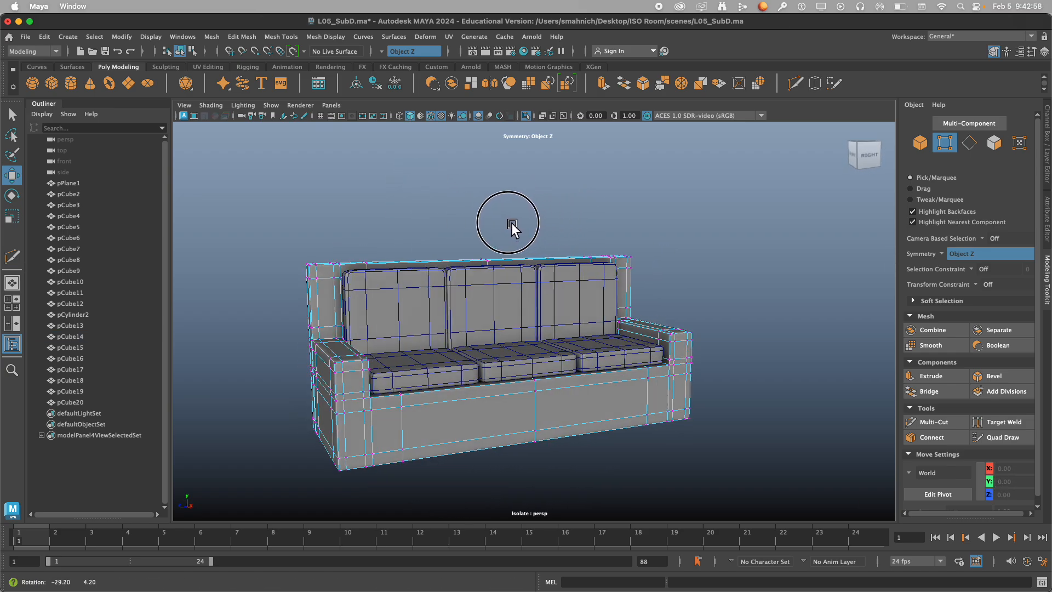
pyautogui.moveTo(512, 228); pyautogui.dragTo(563, 200, button='right')
pyautogui.click(552, 206)
pyautogui.keyDown('alt'); pyautogui.moveTo(552, 207); pyautogui.dragTo(439, 288); pyautogui.keyUp('alt')
pyautogui.click(393, 297)
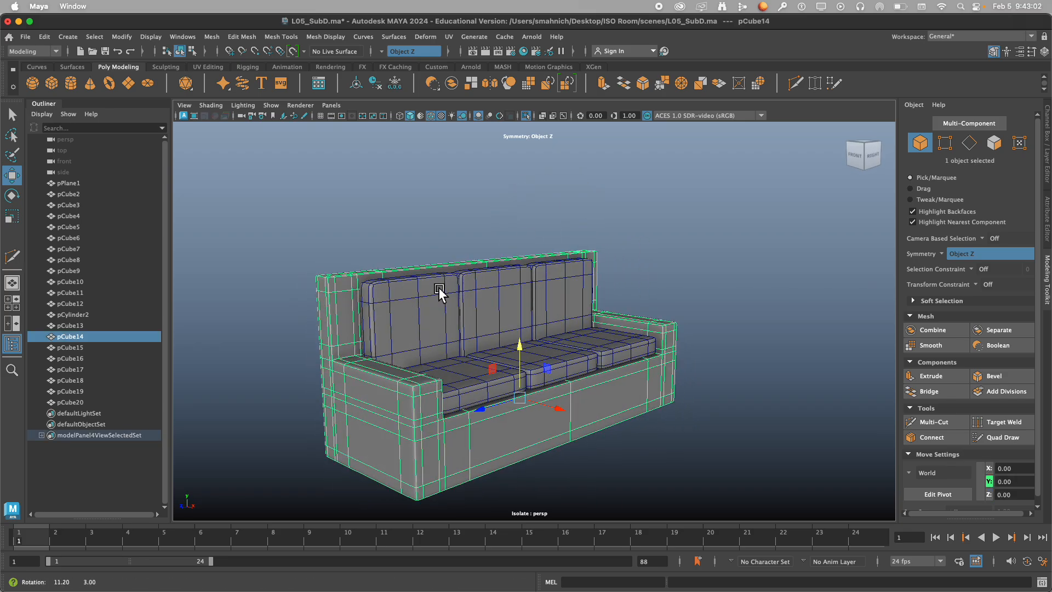
pyautogui.press('3')
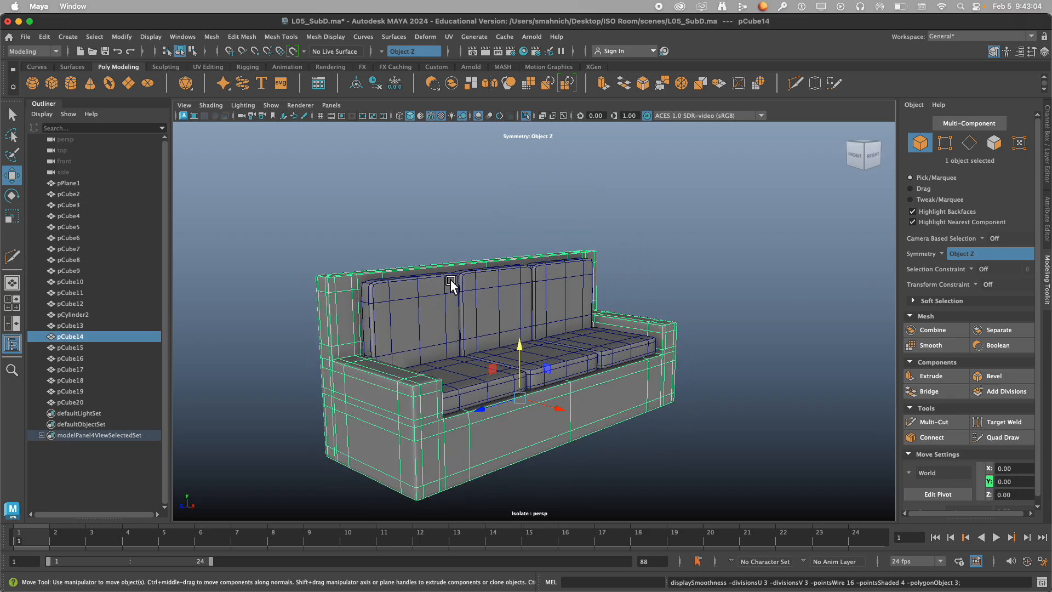
pyautogui.click(537, 217)
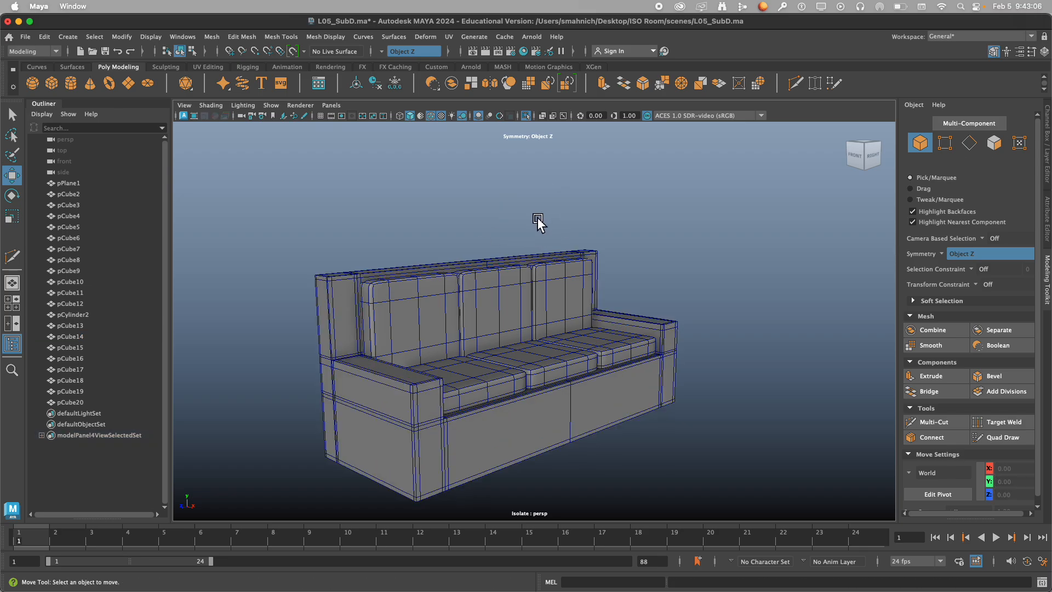
# Check the sofa body with its cushions from several angles and save the scene.
pyautogui.click(340, 299)
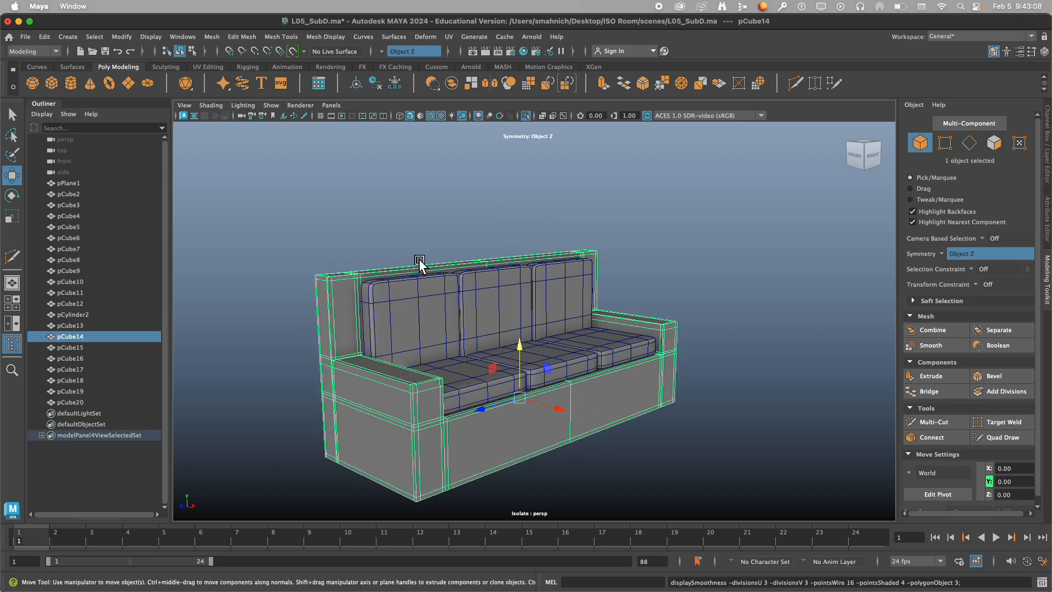
pyautogui.click(459, 229)
pyautogui.keyDown('alt'); pyautogui.moveTo(648, 325); pyautogui.dragTo(553, 296); pyautogui.keyUp('alt')
pyautogui.press('super+s')
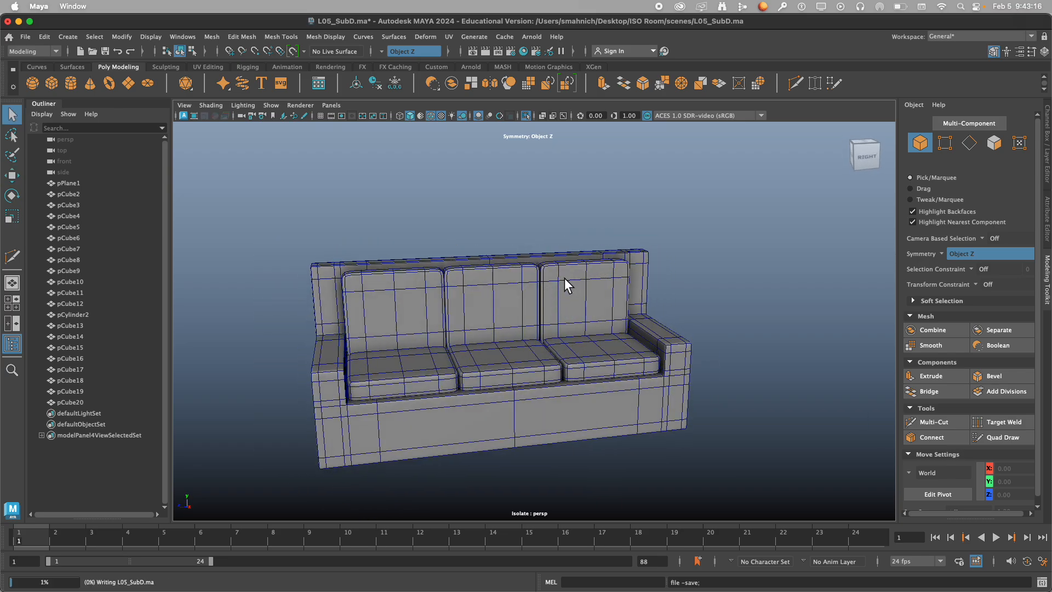
pyautogui.scroll(-5, 568, 282)
pyautogui.scroll(4, 621, 288)
pyautogui.keyDown('alt'); pyautogui.moveTo(620, 287); pyautogui.dragTo(593, 283); pyautogui.keyUp('alt')
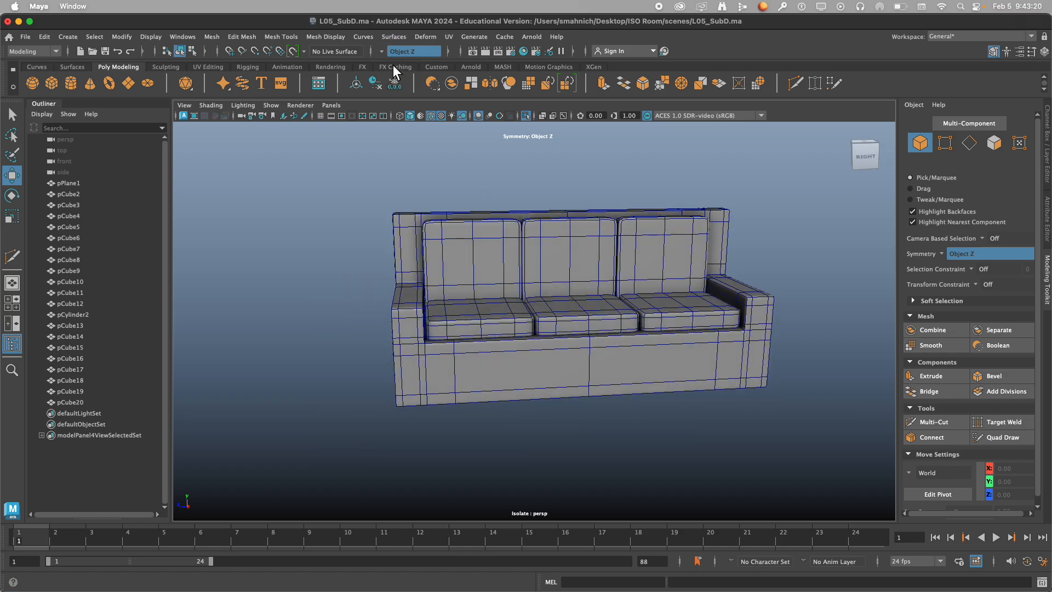
# Turn off the Object Z symmetry.
pyautogui.click(381, 51)
pyautogui.click(407, 64)
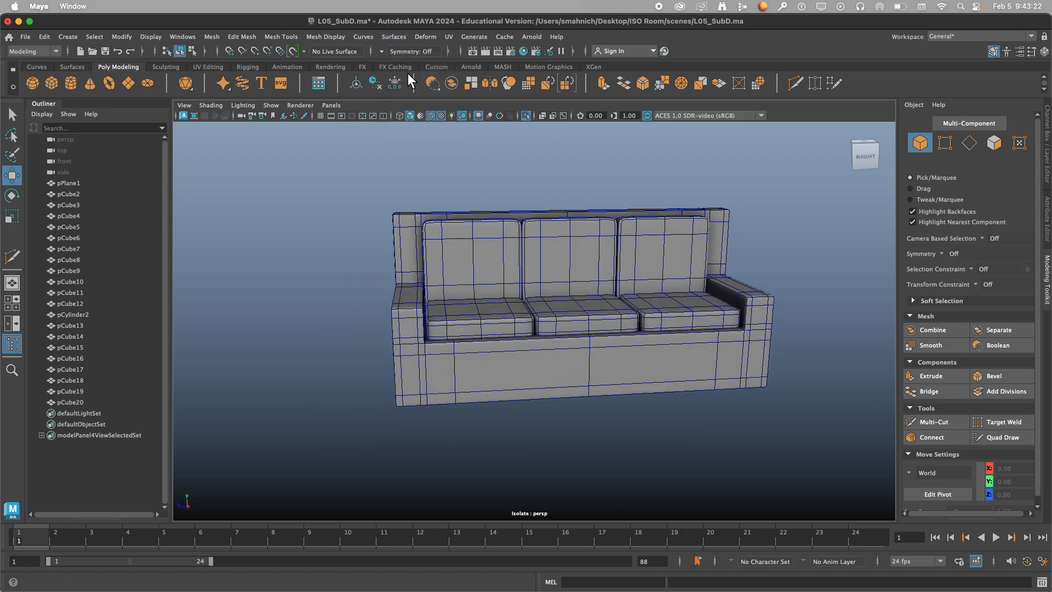
pyautogui.keyDown('alt'); pyautogui.moveTo(581, 284); pyautogui.dragTo(568, 279, button='middle'); pyautogui.keyUp('alt')
pyautogui.keyDown('alt'); pyautogui.moveTo(568, 280); pyautogui.dragTo(477, 269); pyautogui.keyUp('alt')
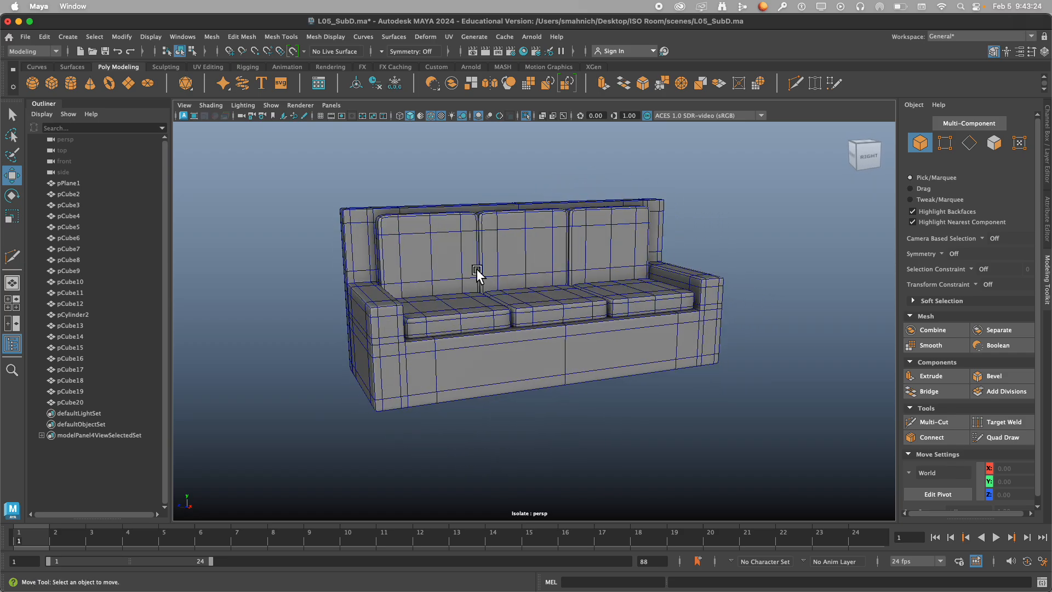
# Select all seven sofa pieces, turn off their smooth preview and apply Smooth with 1 division.
pyautogui.moveTo(345, 173); pyautogui.dragTo(726, 399)
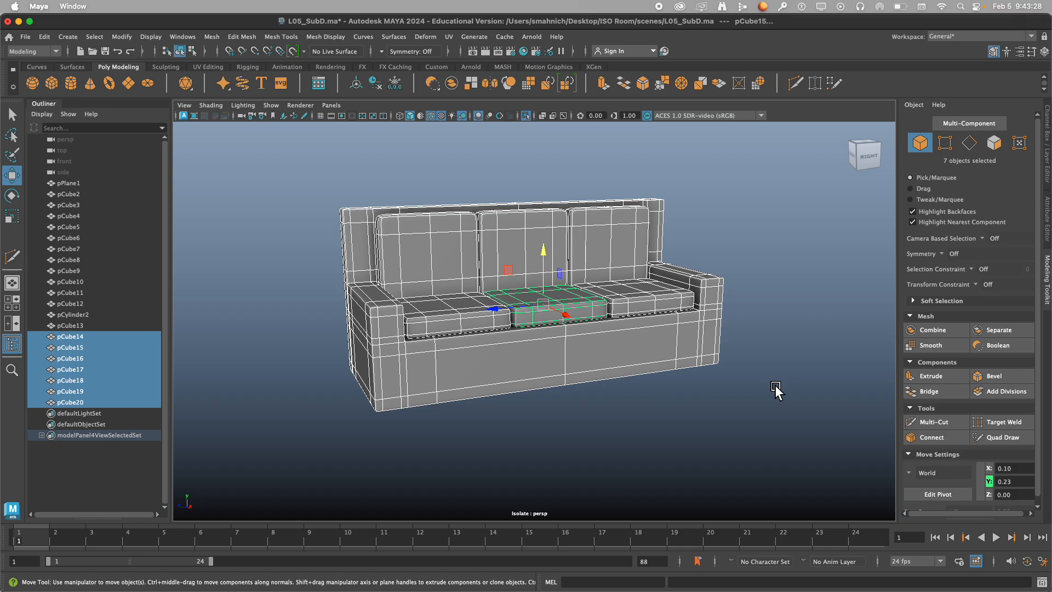
pyautogui.press('1')
pyautogui.press('3')
pyautogui.click(714, 245)
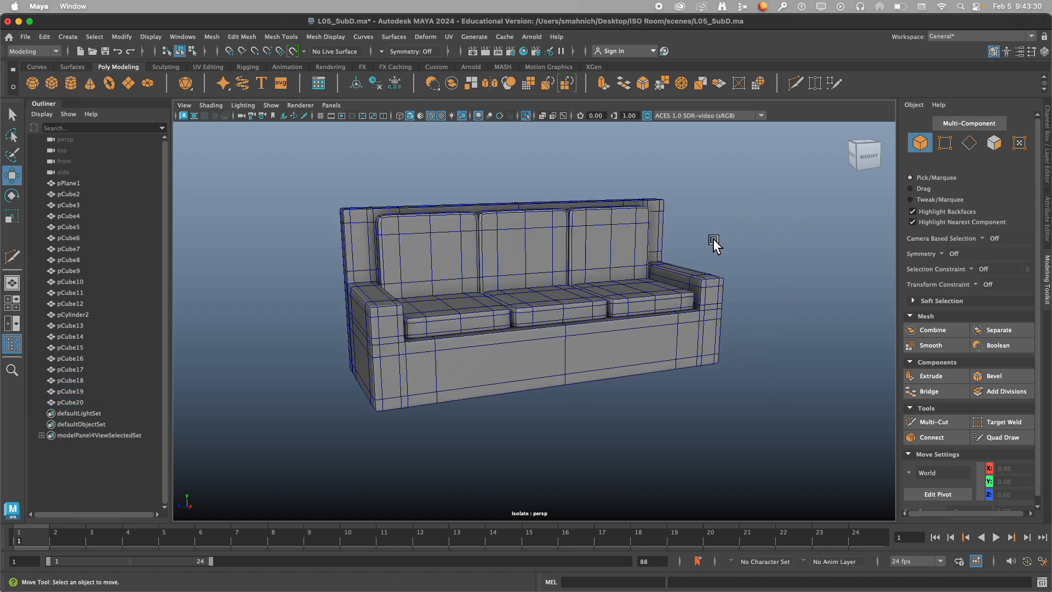
pyautogui.moveTo(267, 165); pyautogui.dragTo(834, 430)
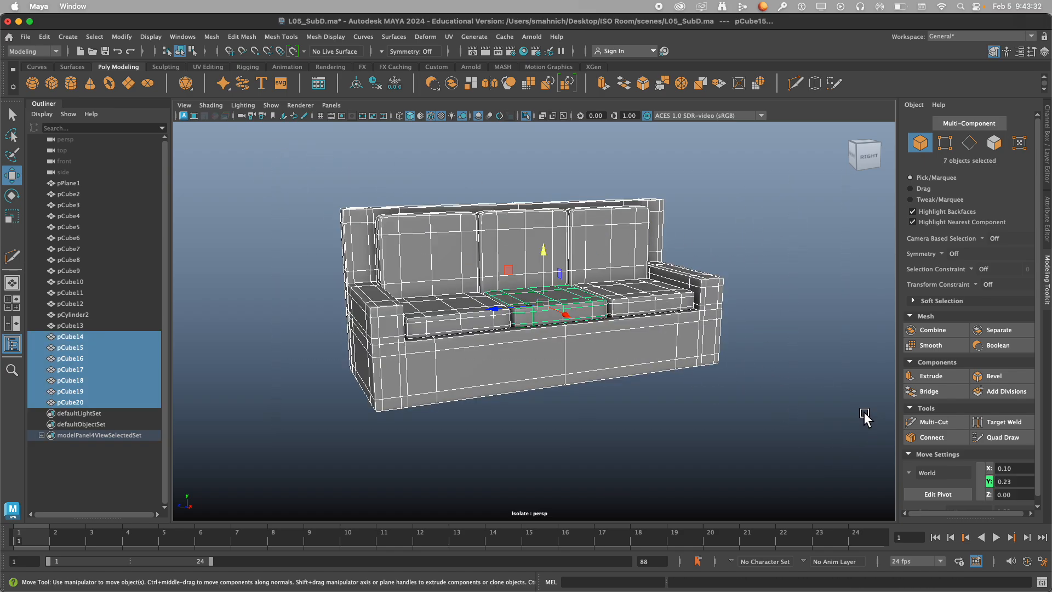
pyautogui.click(938, 343)
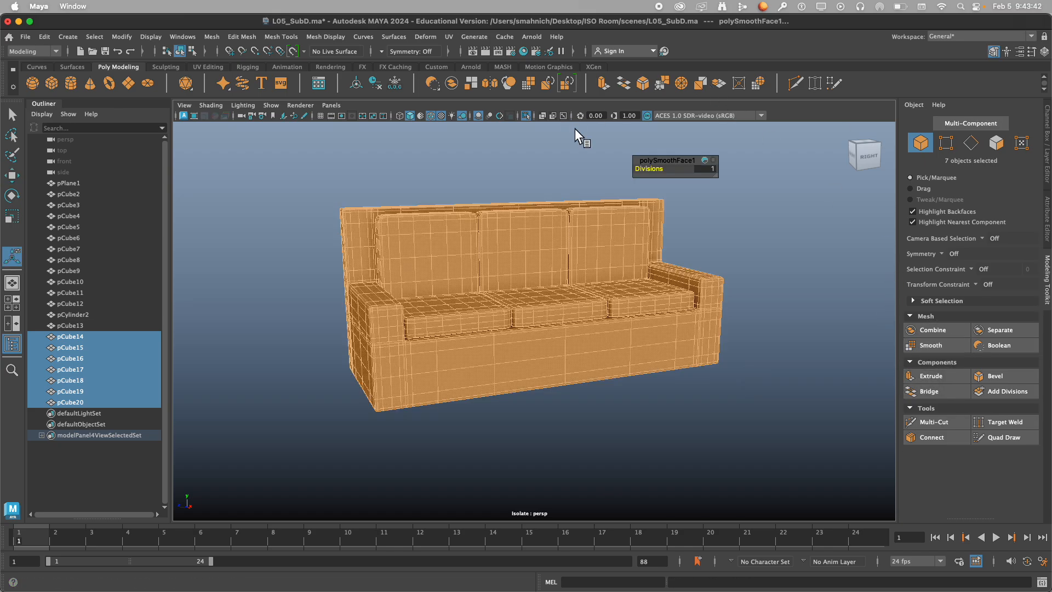
pyautogui.moveTo(651, 174); pyautogui.dragTo(644, 173)
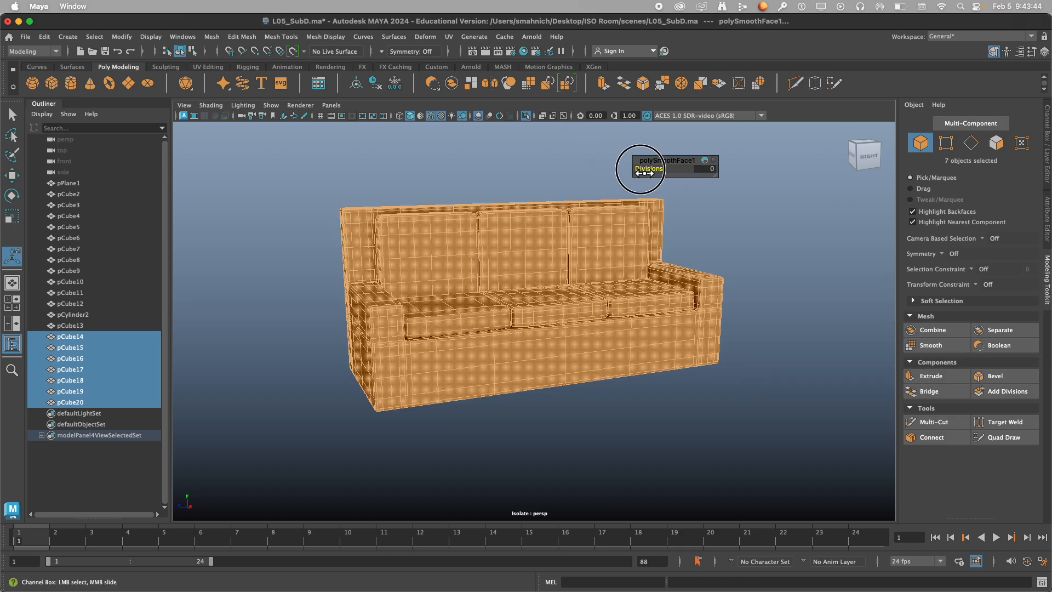
pyautogui.click(648, 188)
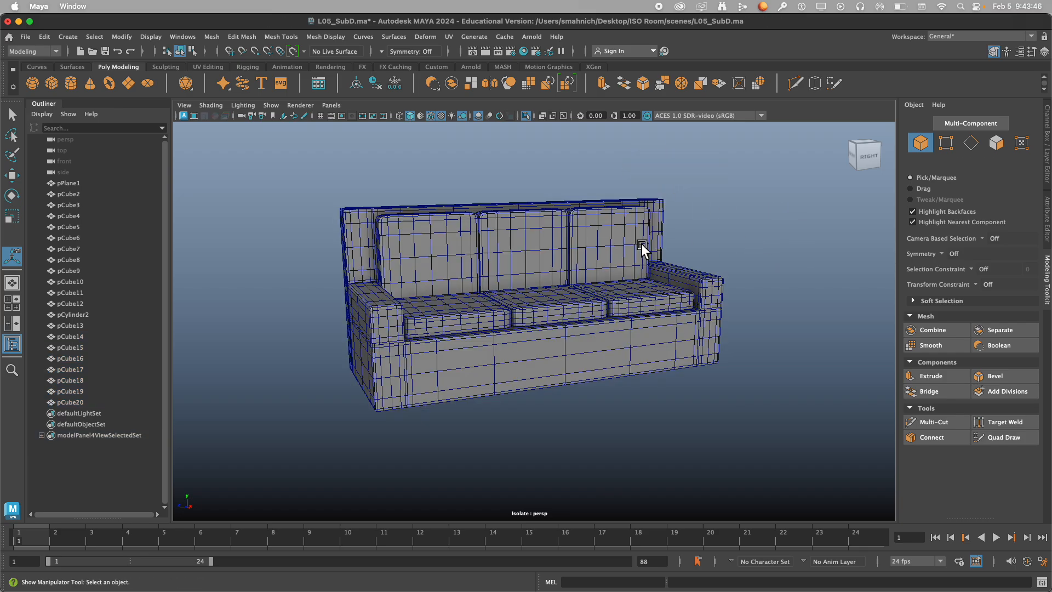
# Examine the Smooth divisions of the sofa body and the back cushions one piece at a time.
pyautogui.click(439, 257)
pyautogui.click(350, 224)
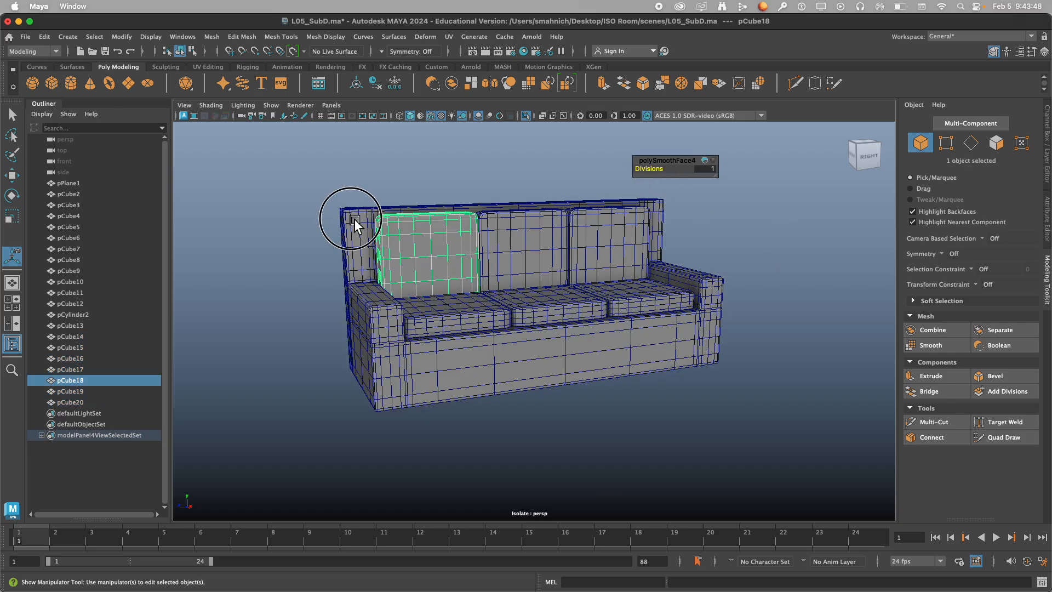
pyautogui.moveTo(651, 170); pyautogui.dragTo(648, 174)
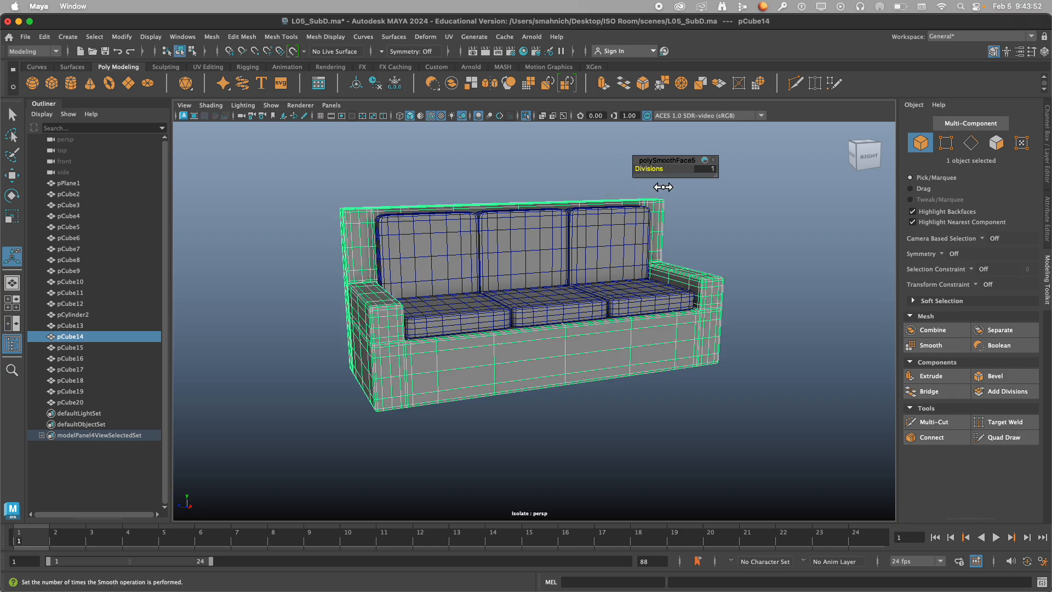
pyautogui.click(814, 240)
pyautogui.click(512, 238)
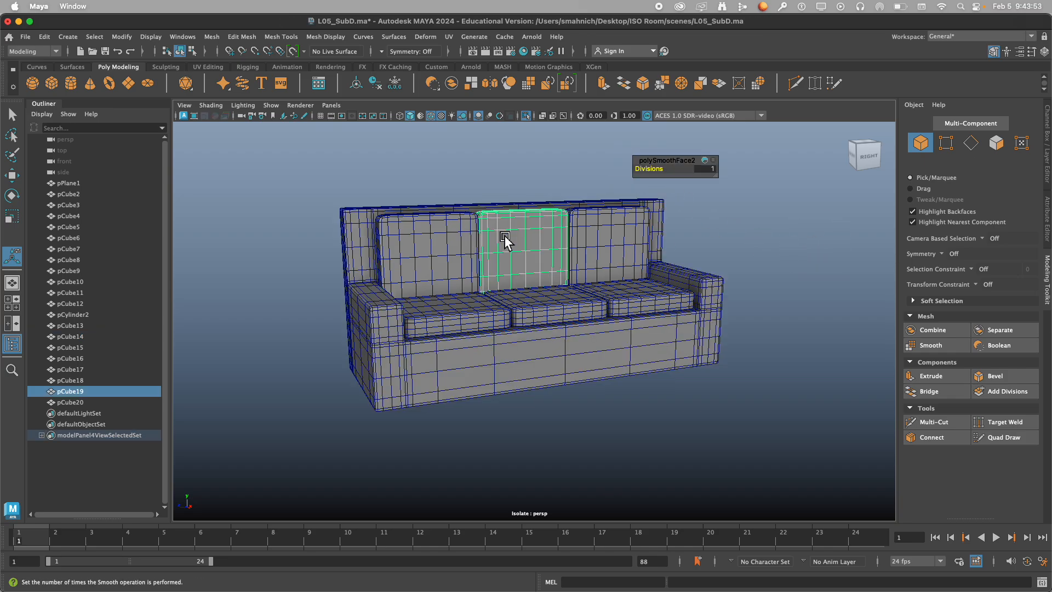
pyautogui.click(781, 230)
pyautogui.moveTo(781, 230)
pyautogui.keyDown('alt'); pyautogui.mouseDown()
pyautogui.moveTo(777, 242)
pyautogui.moveTo(689, 235)
pyautogui.moveTo(770, 230)
pyautogui.moveTo(762, 233)
pyautogui.mouseUp(); pyautogui.keyUp('alt')
pyautogui.click(460, 253)
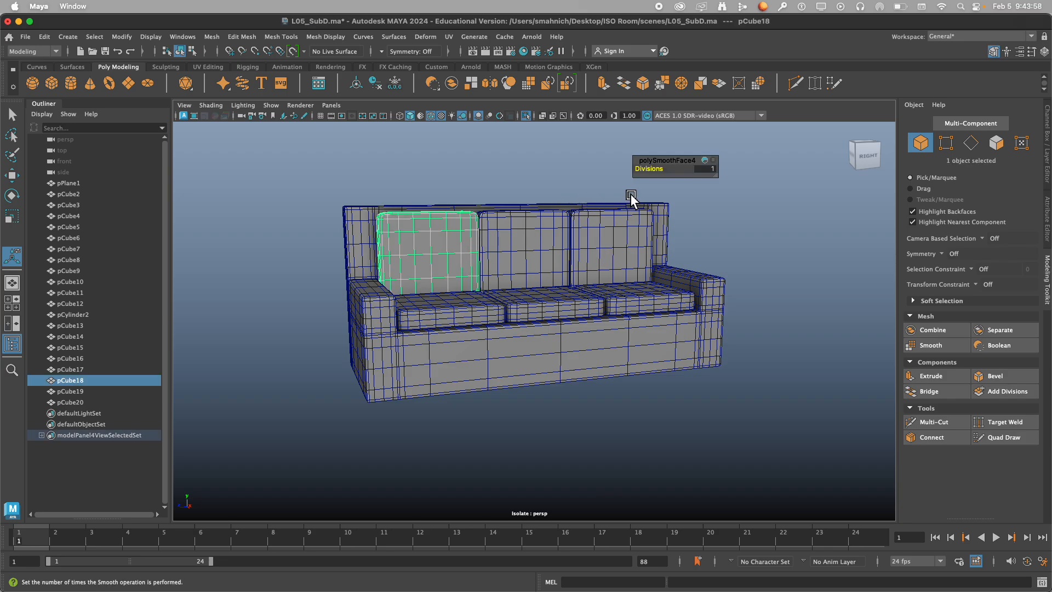
pyautogui.click(748, 222)
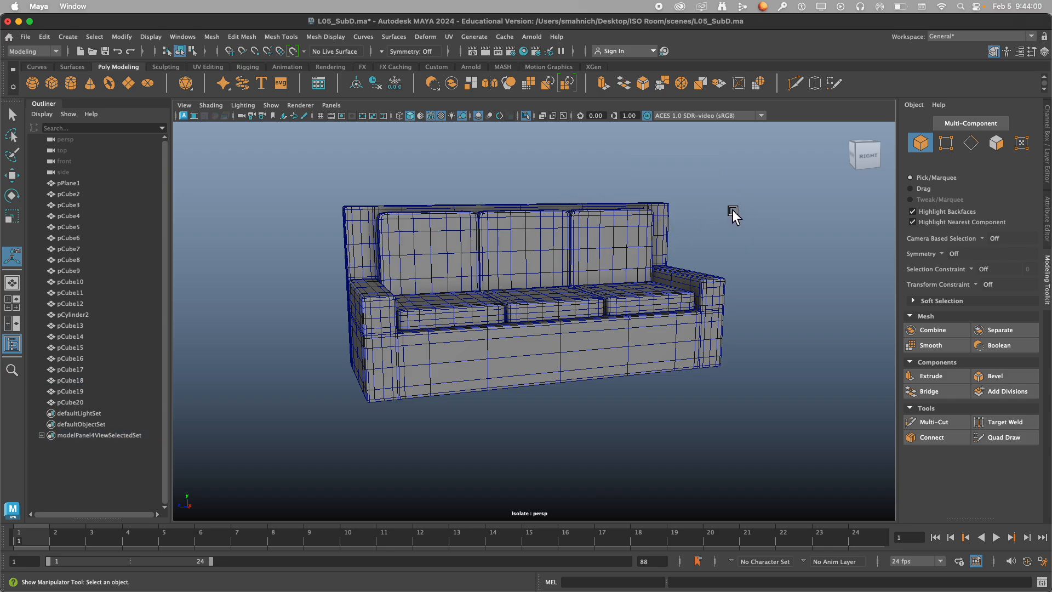
# Display all seven sofa pieces without smooth preview and bring the rest of the room back into view.
pyautogui.moveTo(346, 192); pyautogui.dragTo(787, 482)
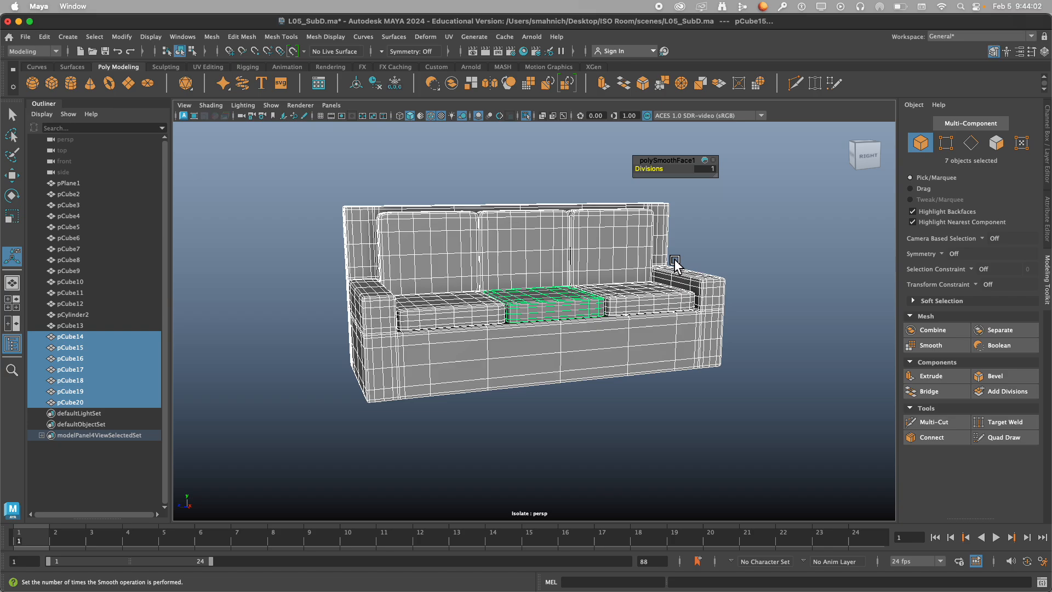
pyautogui.press('5')
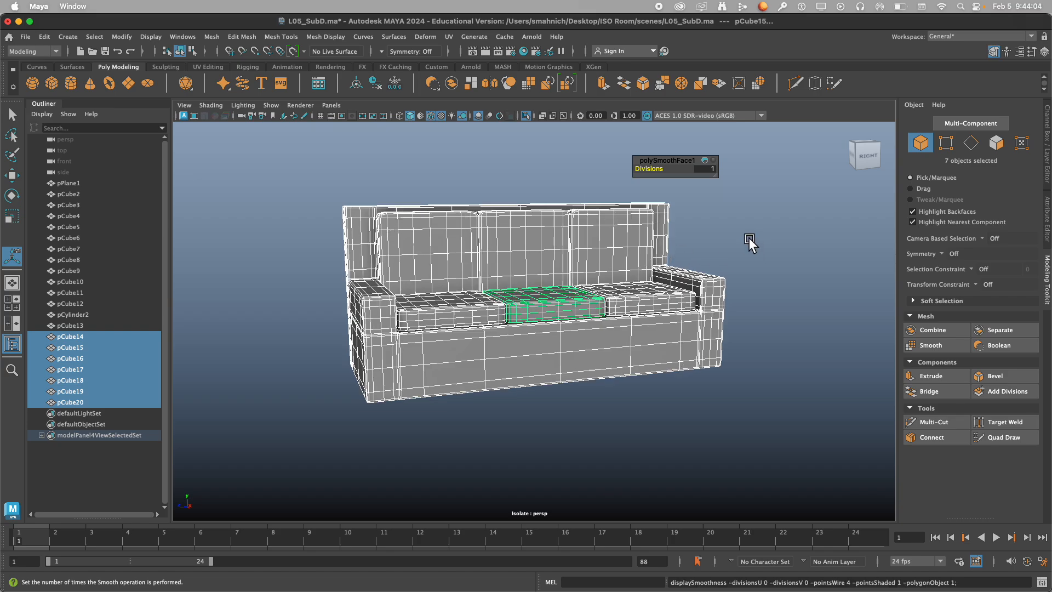
pyautogui.click(749, 247)
pyautogui.moveTo(340, 189); pyautogui.dragTo(753, 415)
pyautogui.press('1')
pyautogui.click(786, 331)
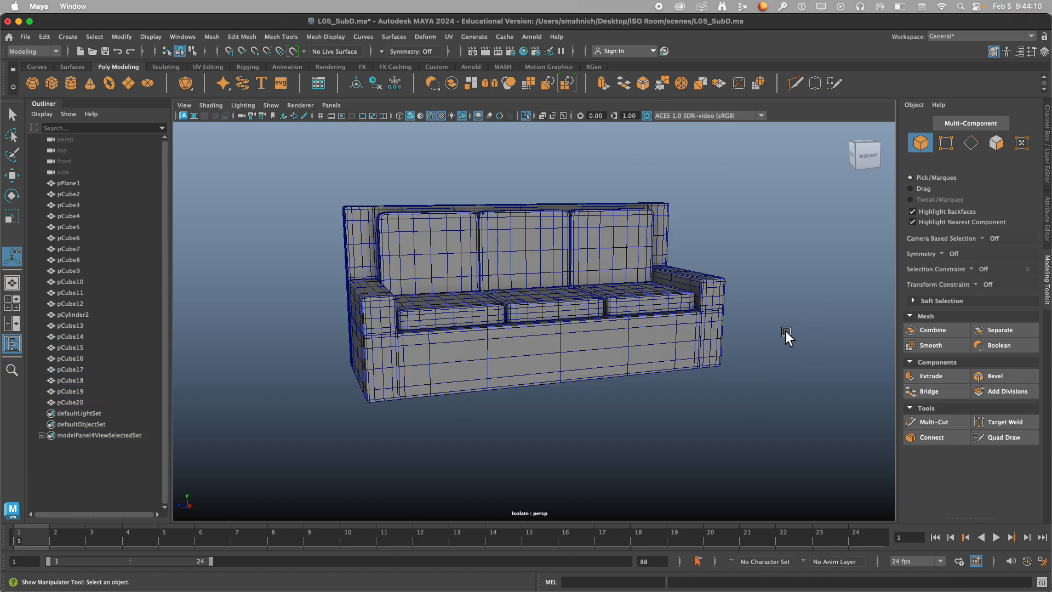
pyautogui.moveTo(695, 318)
pyautogui.keyDown('alt'); pyautogui.mouseDown()
pyautogui.moveTo(740, 324)
pyautogui.moveTo(657, 325)
pyautogui.moveTo(681, 309)
pyautogui.moveTo(702, 319)
pyautogui.moveTo(681, 331)
pyautogui.mouseUp(); pyautogui.keyUp('alt')
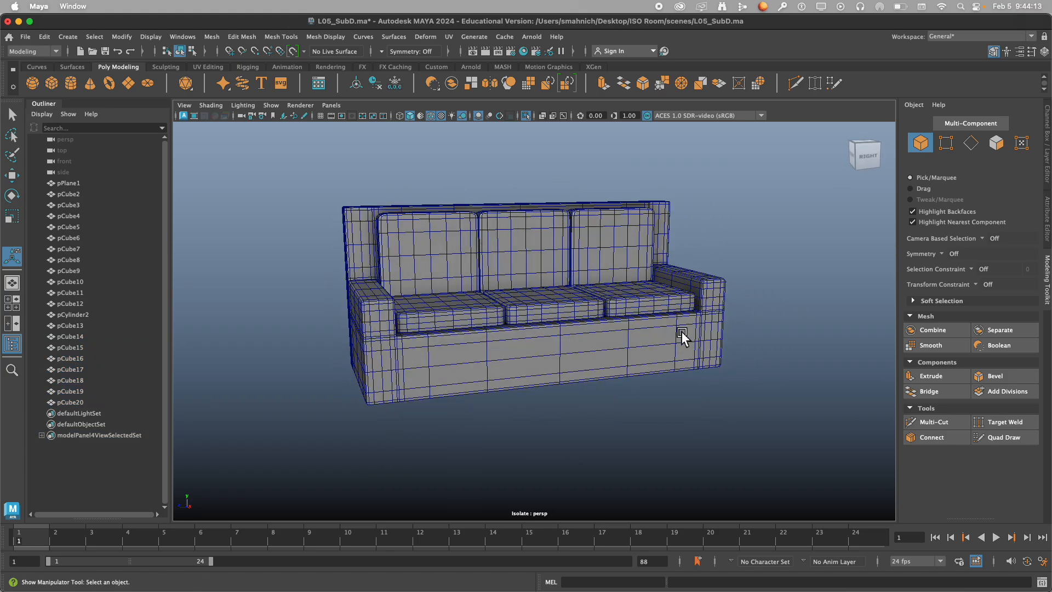
pyautogui.click(526, 115)
pyautogui.keyDown('alt'); pyautogui.moveTo(512, 224); pyautogui.dragTo(505, 318); pyautogui.keyUp('alt')
# Select the sofa body with its six cushions and raise them together to sit on the room's floor.
pyautogui.click(507, 363)
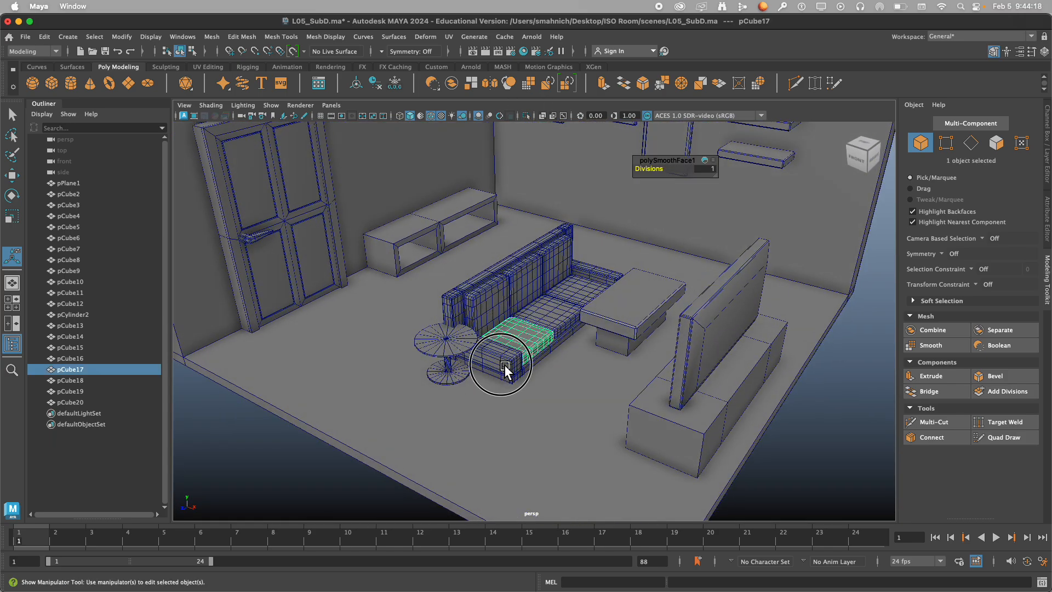
pyautogui.keyDown('shift'); pyautogui.click(504, 366); pyautogui.keyUp('shift')
pyautogui.keyDown('shift'); pyautogui.click(558, 318); pyautogui.keyUp('shift')
pyautogui.keyDown('shift'); pyautogui.click(583, 293); pyautogui.keyUp('shift')
pyautogui.keyDown('shift'); pyautogui.click(553, 265); pyautogui.keyUp('shift')
pyautogui.keyDown('shift'); pyautogui.click(518, 294); pyautogui.keyUp('shift')
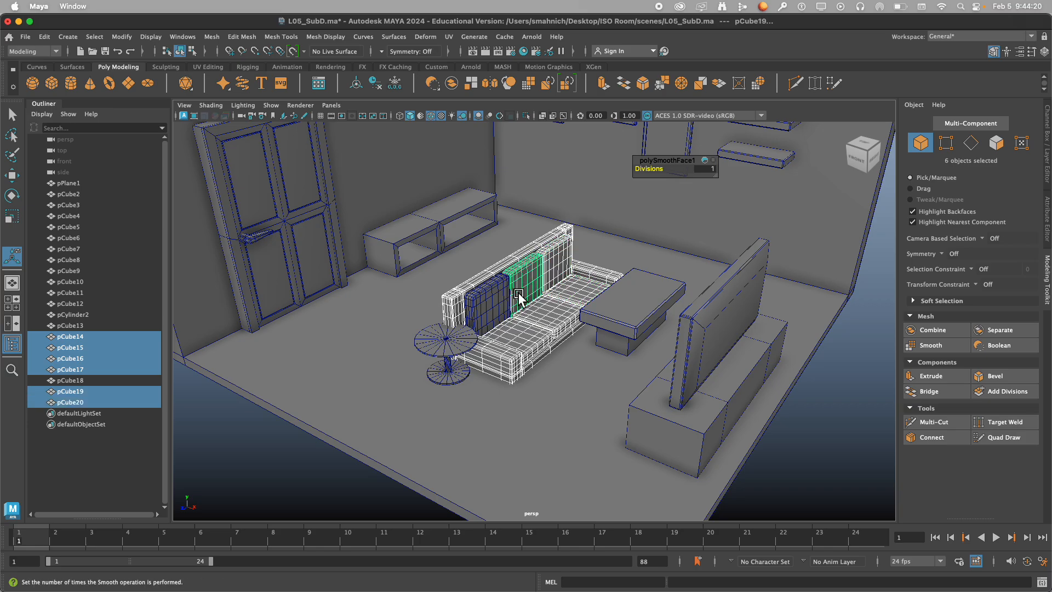
pyautogui.keyDown('shift'); pyautogui.click(492, 302); pyautogui.keyUp('shift')
pyautogui.scroll(-5, 538, 361)
pyautogui.keyDown('alt'); pyautogui.moveTo(543, 379); pyautogui.dragTo(550, 362); pyautogui.keyUp('alt')
pyautogui.scroll(5, 551, 356)
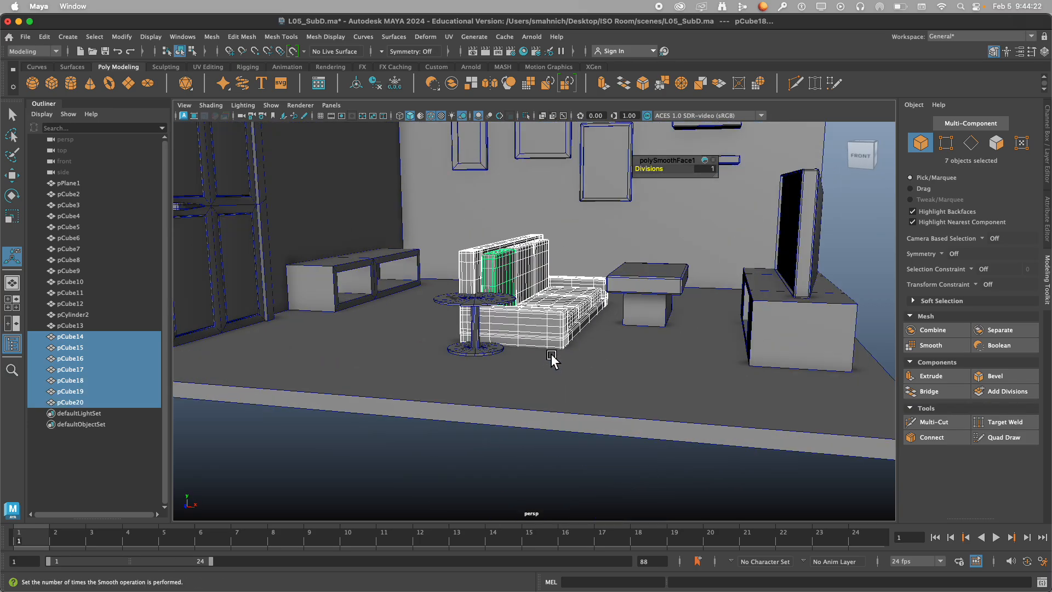
pyautogui.press('w')
pyautogui.moveTo(505, 222); pyautogui.dragTo(502, 195)
pyautogui.keyDown('alt'); pyautogui.moveTo(544, 272); pyautogui.dragTo(518, 305); pyautogui.keyUp('alt')
# Move the round side table clear of the sofa's near end.
pyautogui.keyDown('alt'); pyautogui.moveTo(552, 366); pyautogui.dragTo(421, 492); pyautogui.keyUp('alt')
pyautogui.click(139, 454)
pyautogui.scroll(-5, 458, 342)
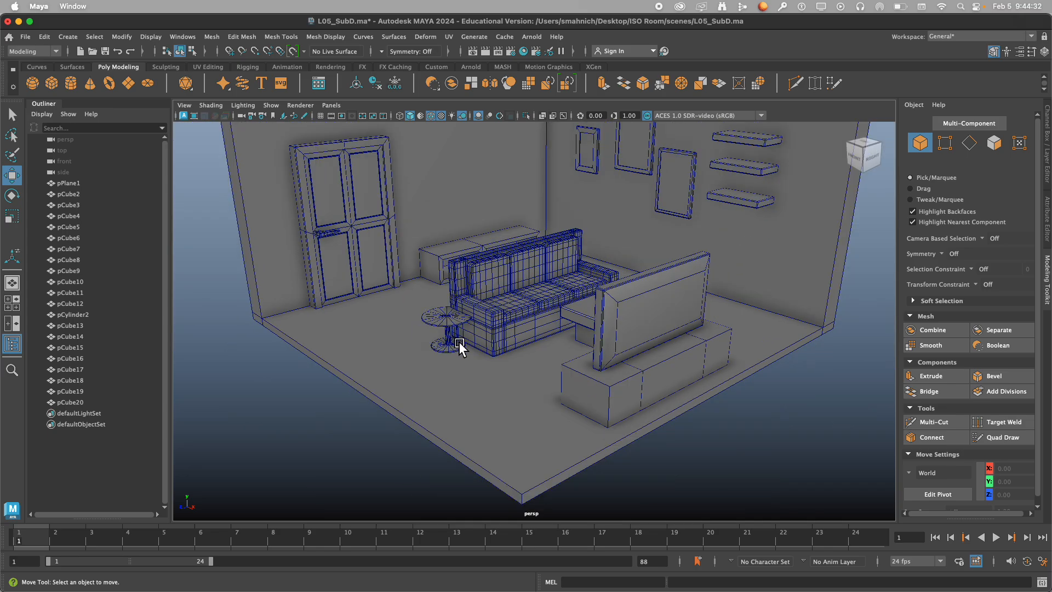
pyautogui.scroll(4, 461, 342)
pyautogui.click(450, 427)
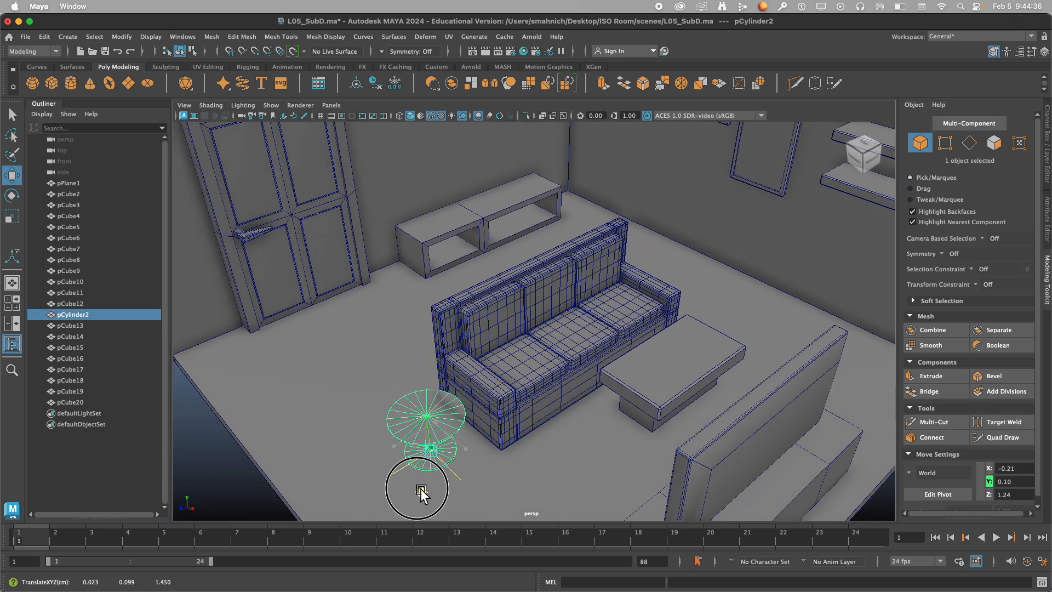
# Select the sofa body, its three seat cushions and three back cushions, and group them.
pyautogui.click(604, 251)
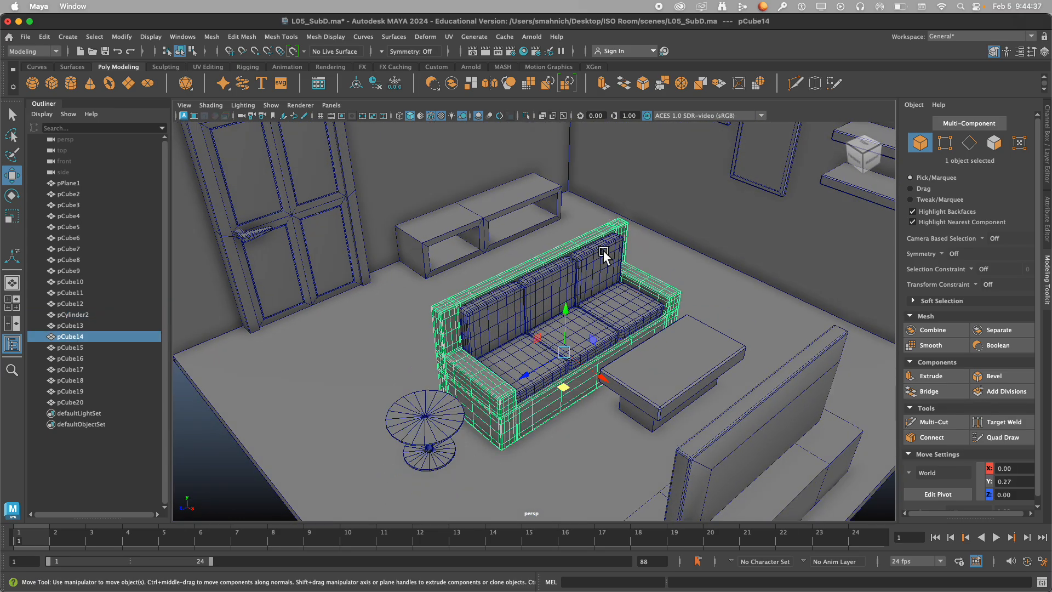
pyautogui.keyDown('shift'); pyautogui.click(620, 305); pyautogui.keyUp('shift')
pyautogui.keyDown('shift'); pyautogui.click(570, 337); pyautogui.keyUp('shift')
pyautogui.keyDown('shift'); pyautogui.click(534, 356); pyautogui.keyUp('shift')
pyautogui.keyDown('shift'); pyautogui.click(514, 324); pyautogui.keyUp('shift')
pyautogui.keyDown('shift'); pyautogui.click(554, 283); pyautogui.keyUp('shift')
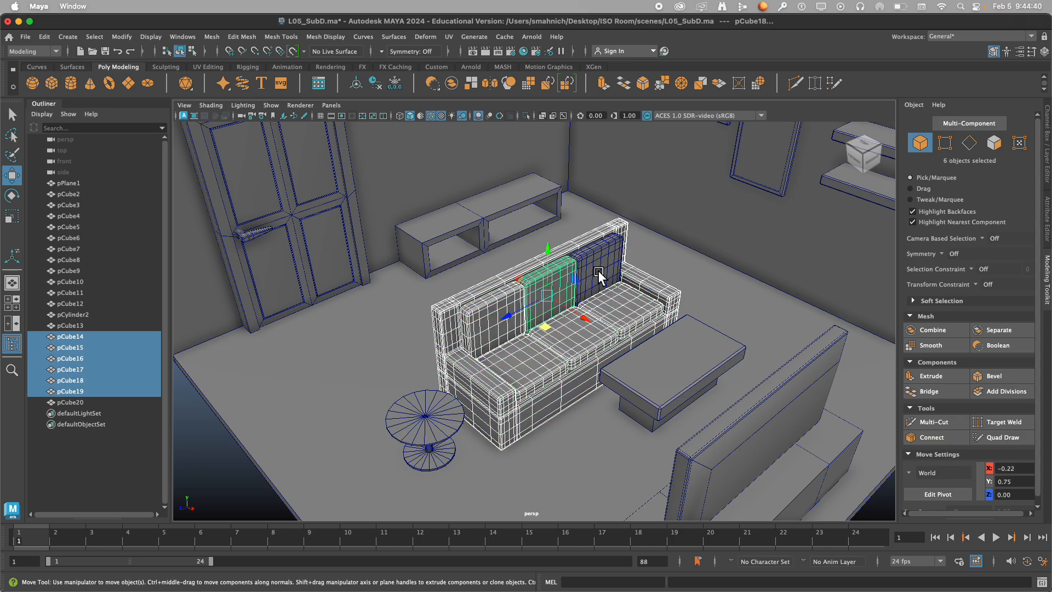
pyautogui.keyDown('shift'); pyautogui.click(606, 266); pyautogui.keyUp('shift')
pyautogui.moveTo(538, 323)
pyautogui.keyDown('alt'); pyautogui.mouseDown()
pyautogui.moveTo(548, 282)
pyautogui.moveTo(552, 314)
pyautogui.mouseUp(); pyautogui.keyUp('alt')
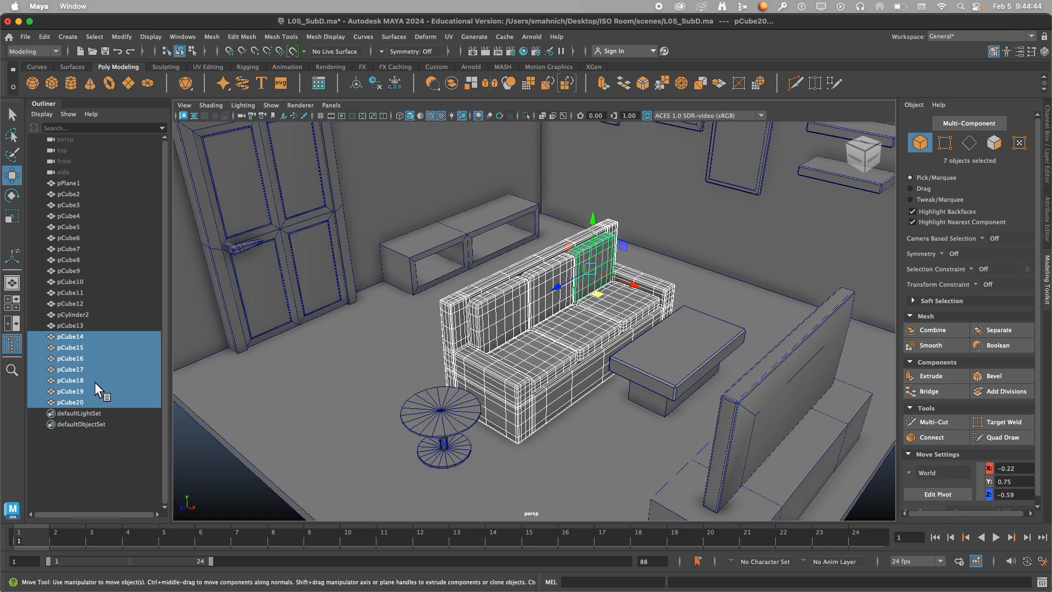
pyautogui.click(47, 39)
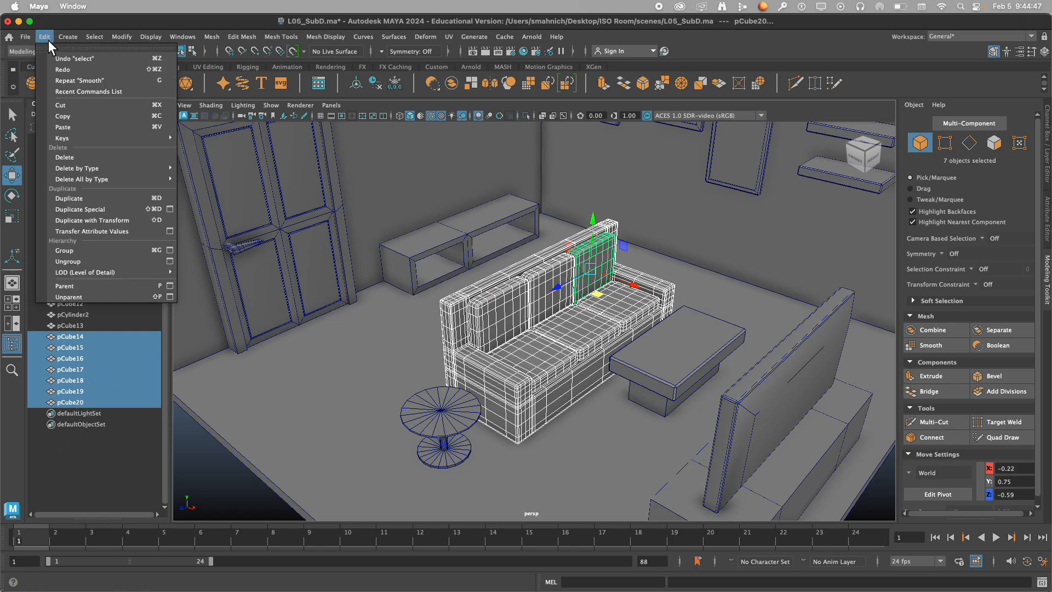
pyautogui.click(109, 253)
# Rename the sofa group as Couch and expand it to show its pieces.
pyautogui.doubleClick(66, 338)
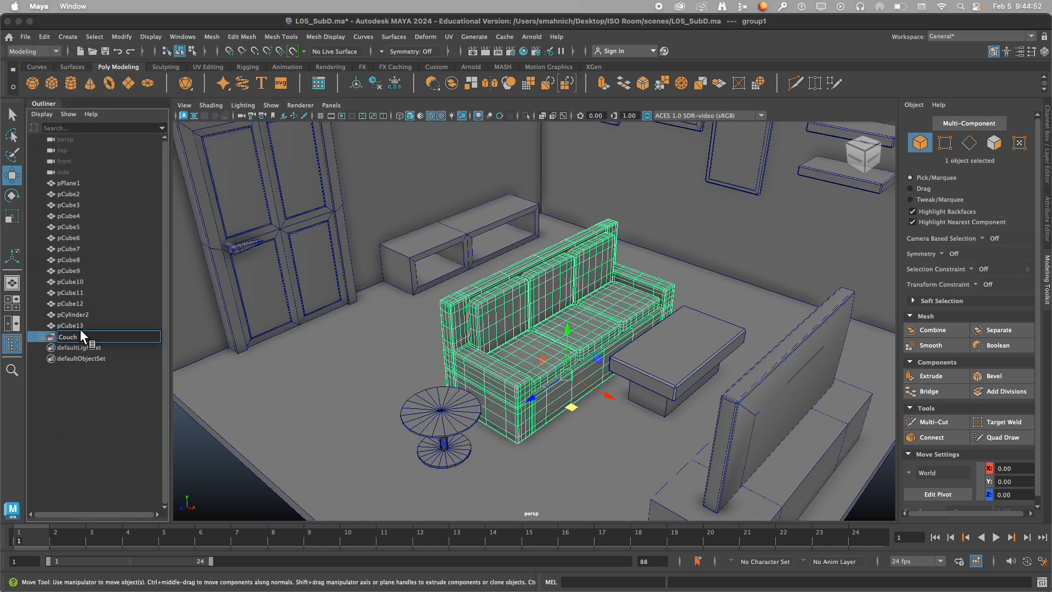
pyautogui.press('Return')
pyautogui.click(42, 336)
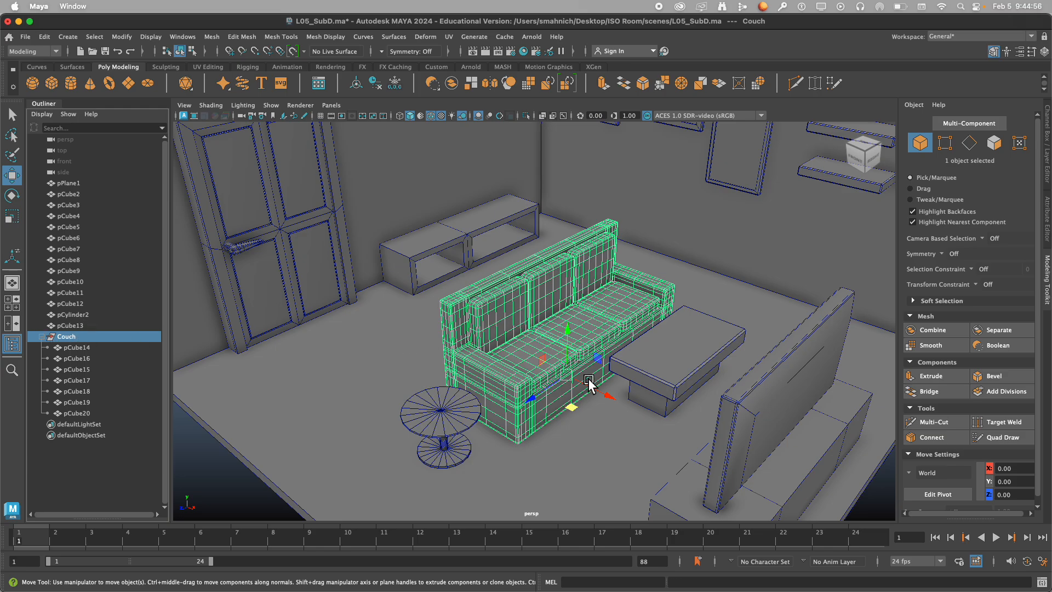
# Try moving the whole Couch group away from the coffee table and the sofa body on its own, undoing each move.
pyautogui.moveTo(574, 412); pyautogui.dragTo(570, 383)
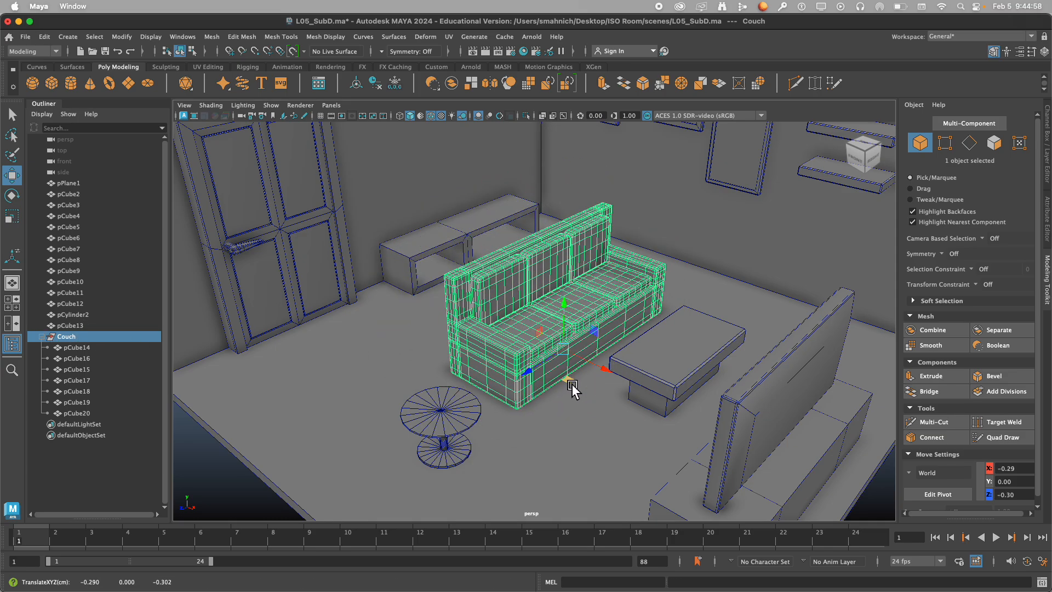
pyautogui.press('z')
pyautogui.press('a')
pyautogui.click(369, 417)
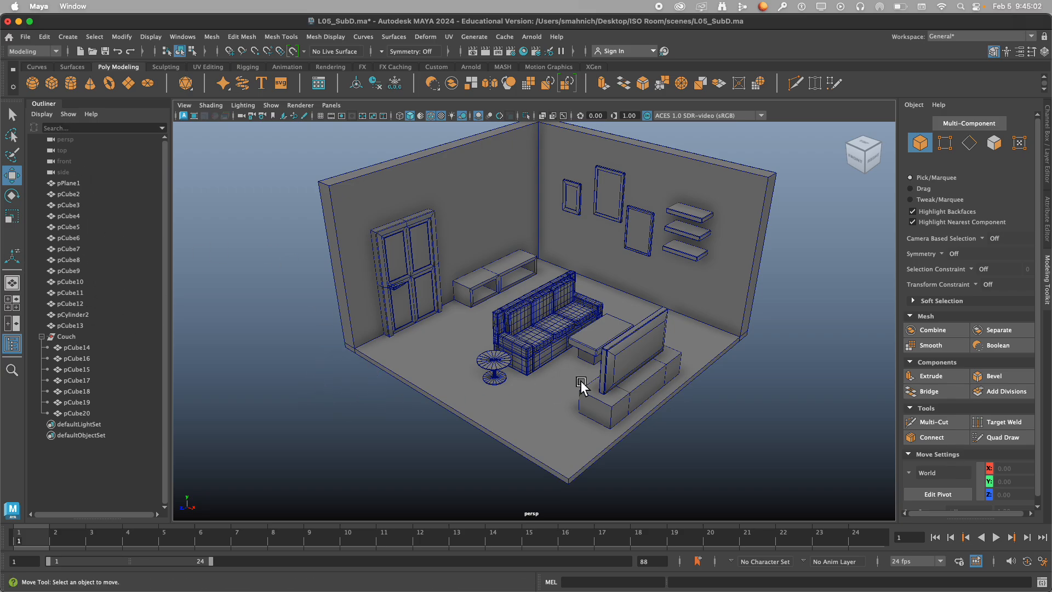
pyautogui.keyDown('alt'); pyautogui.moveTo(582, 384); pyautogui.dragTo(572, 360); pyautogui.keyUp('alt')
pyautogui.click(559, 376)
pyautogui.press('super+z')
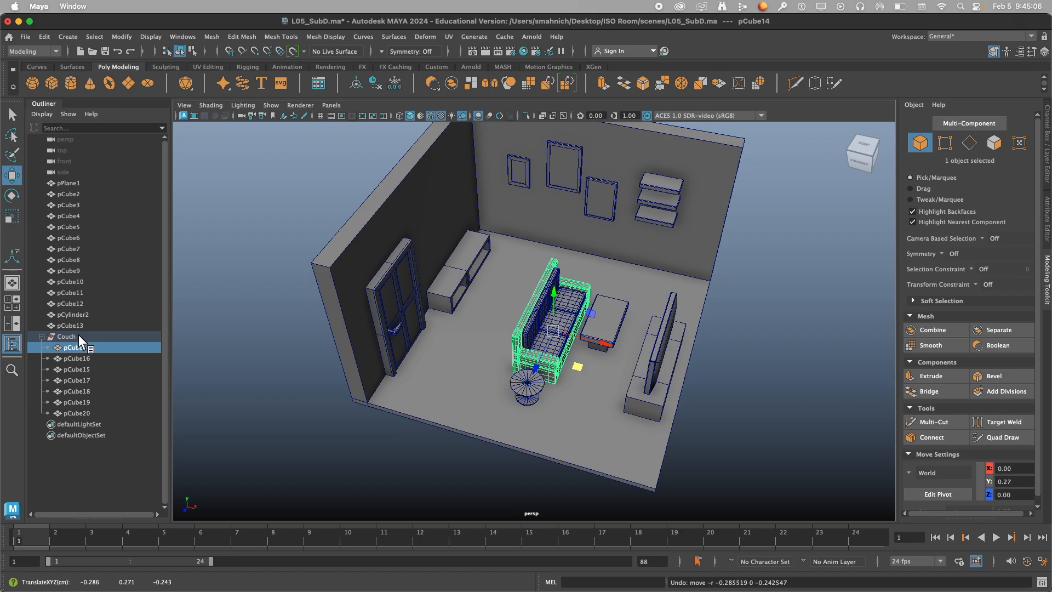
# Move the Couch group back from the coffee table to about X -0.50, Z -0.32.
pyautogui.click(78, 336)
pyautogui.moveTo(579, 378); pyautogui.dragTo(558, 359)
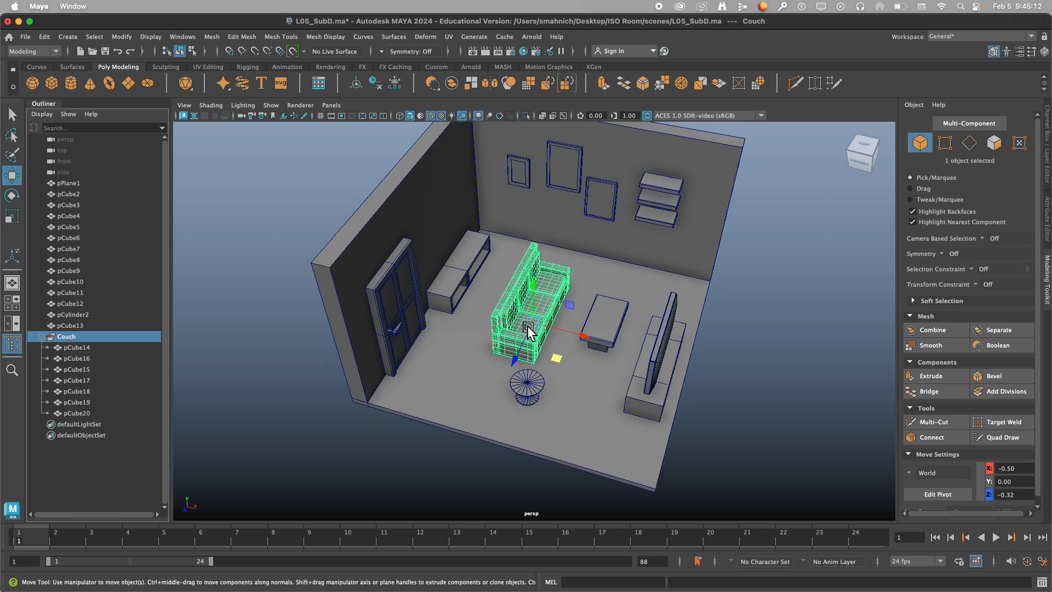
pyautogui.keyDown('alt'); pyautogui.moveTo(587, 369); pyautogui.dragTo(563, 373); pyautogui.keyUp('alt')
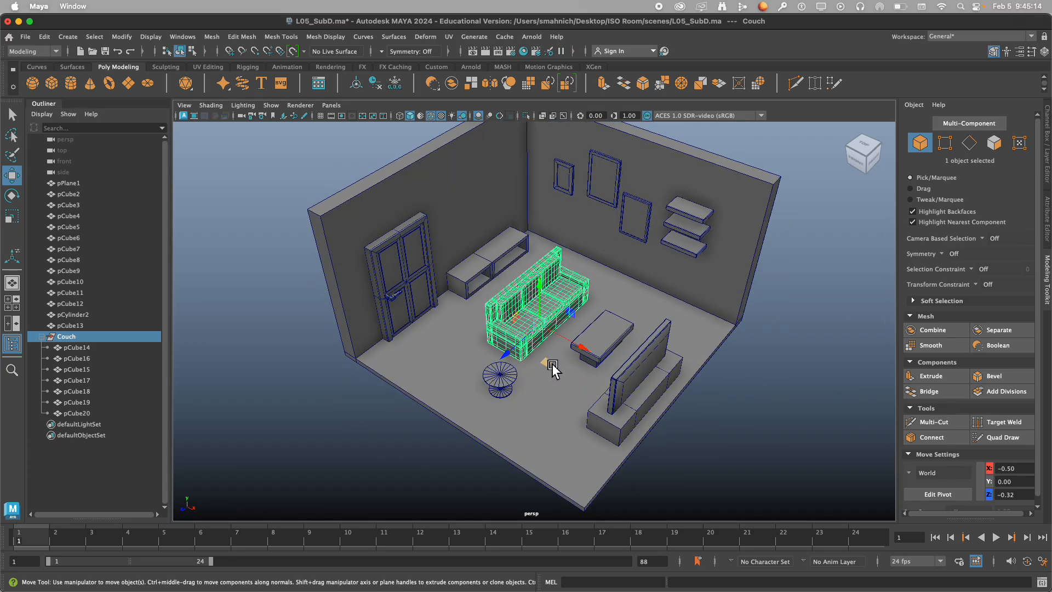
pyautogui.click(759, 387)
# Check the furnished room from a lower angle and save the scene.
pyautogui.keyDown('alt'); pyautogui.moveTo(714, 389); pyautogui.dragTo(725, 353); pyautogui.keyUp('alt')
pyautogui.scroll(5, 547, 364)
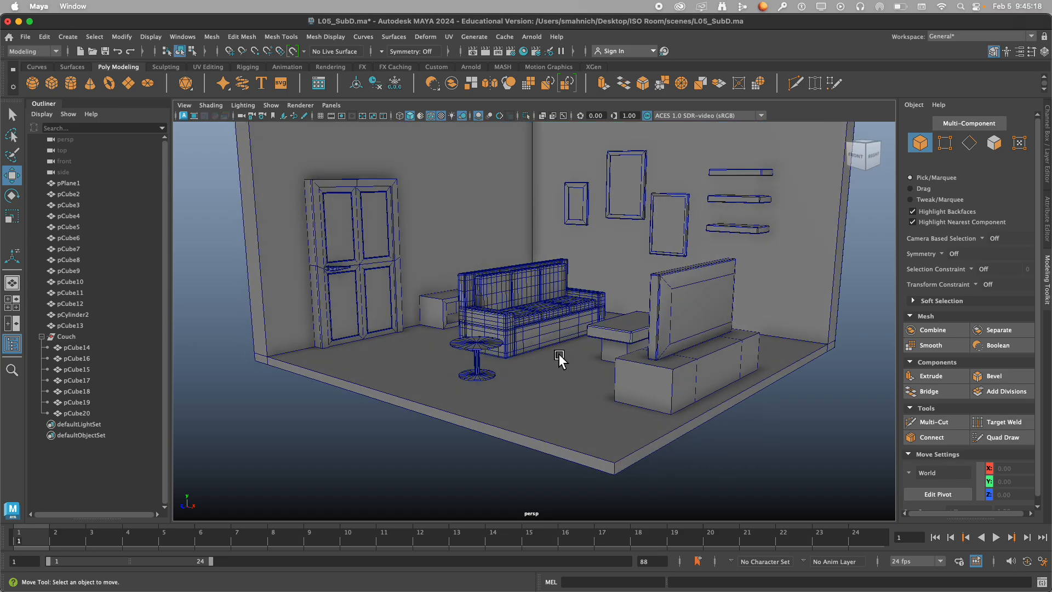
pyautogui.press('super+s')
pyautogui.scroll(-5, 564, 340)
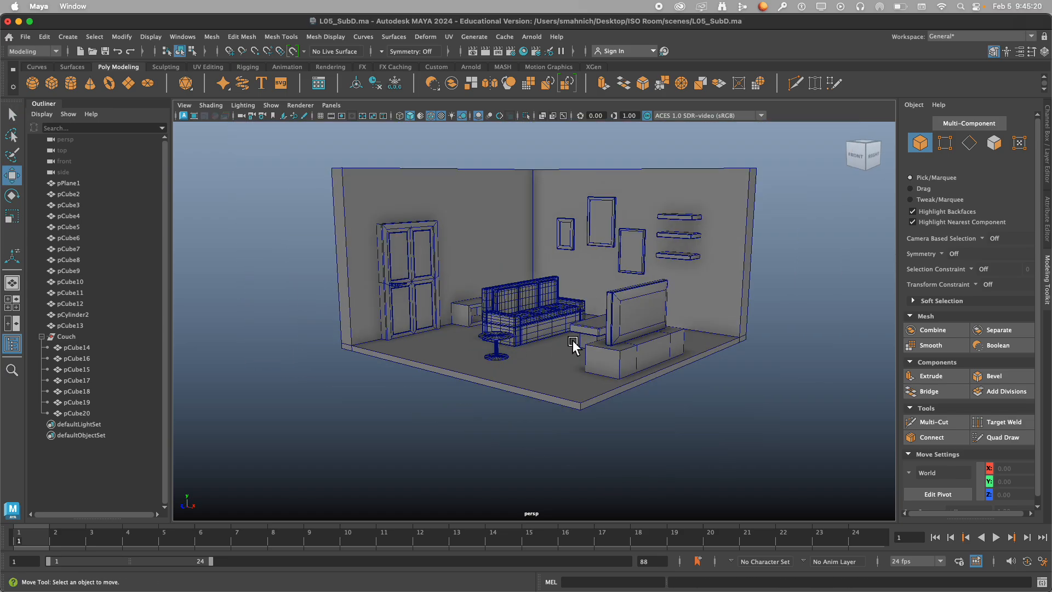
pyautogui.moveTo(573, 341)
pyautogui.keyDown('alt'); pyautogui.mouseDown()
pyautogui.moveTo(561, 337)
pyautogui.moveTo(580, 331)
pyautogui.moveTo(587, 347)
pyautogui.mouseUp(); pyautogui.keyUp('alt')
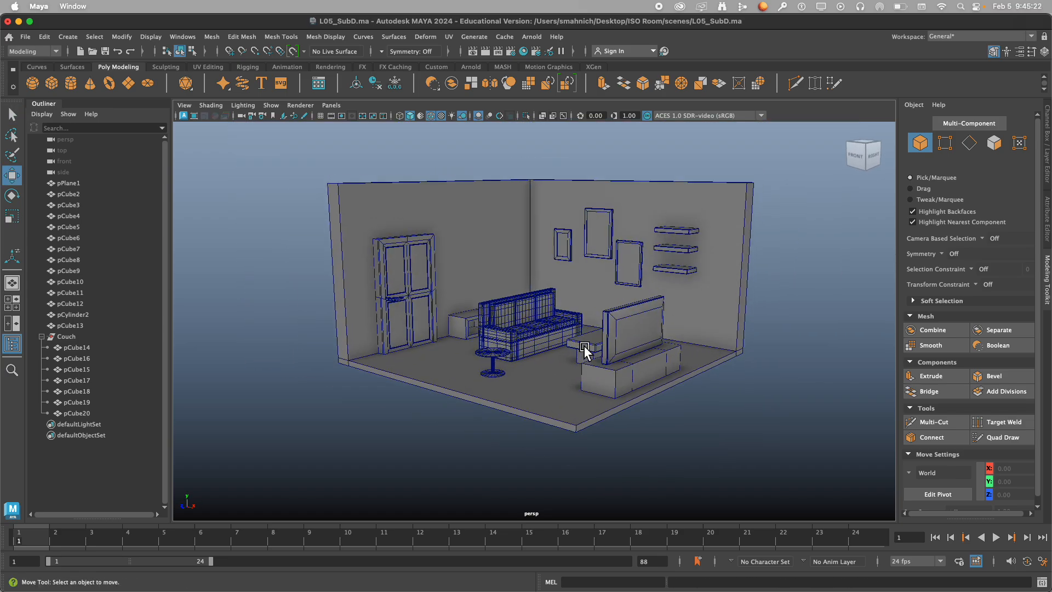